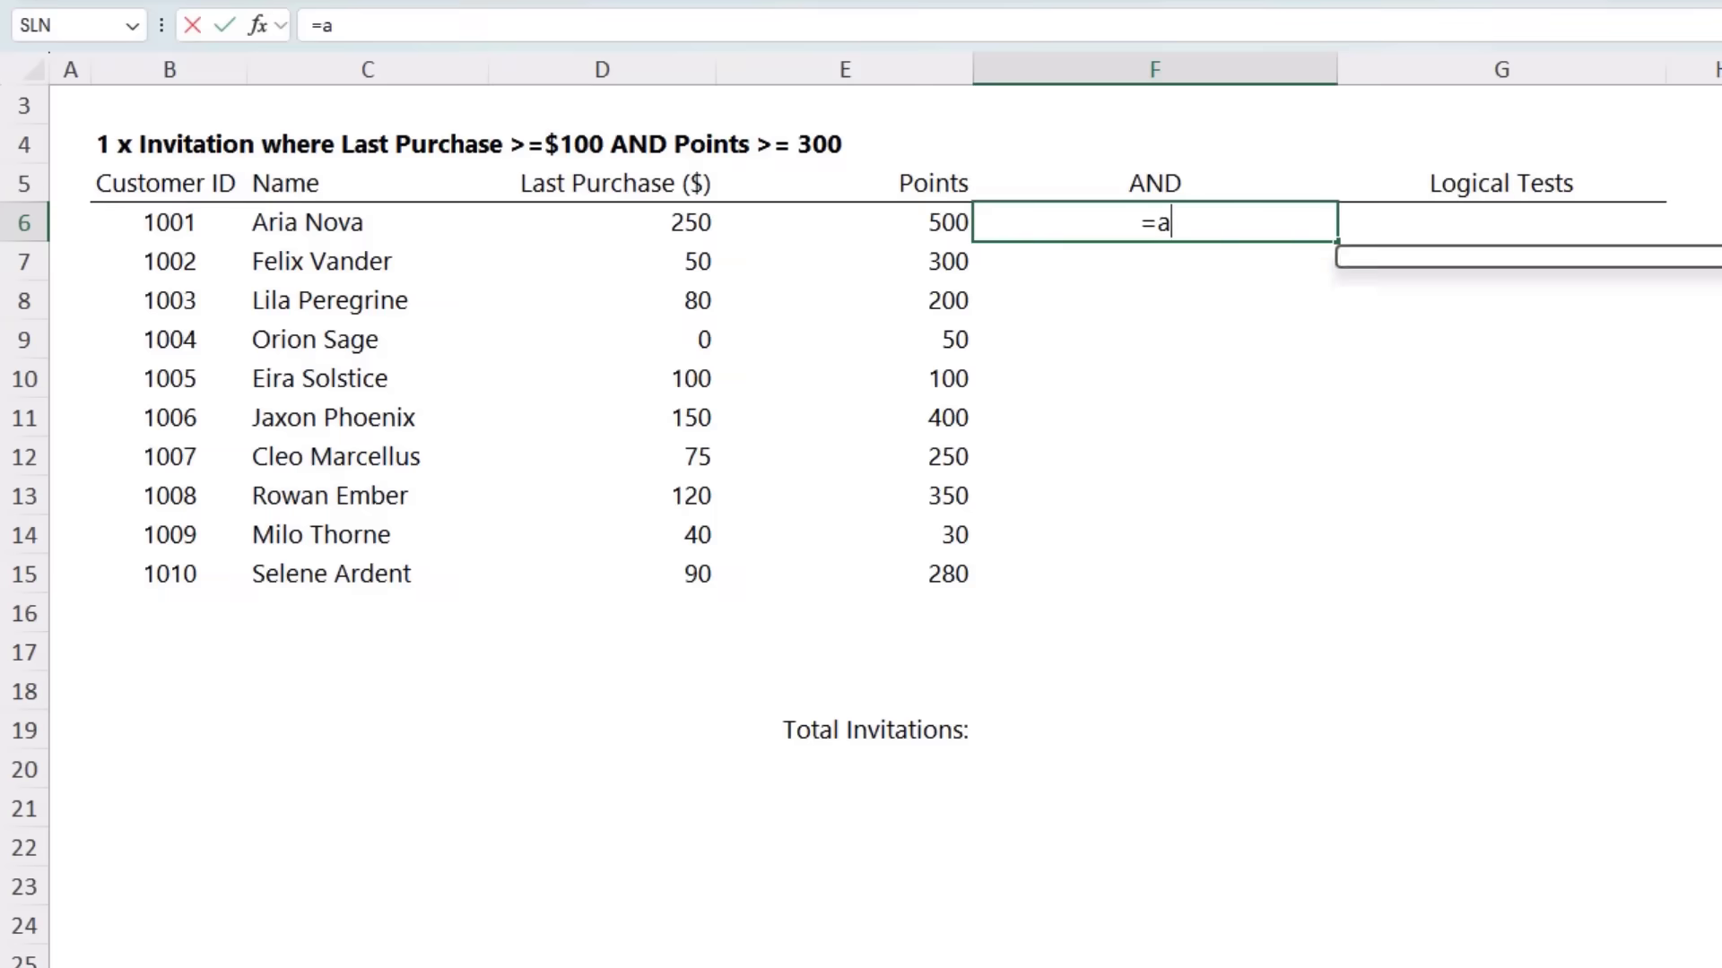
Enter =AND(D6>=100,E6>=300) in F6 and fill it to F15, with TRUE in rows 6, 11 and 13.
text(n)
key(Tab)
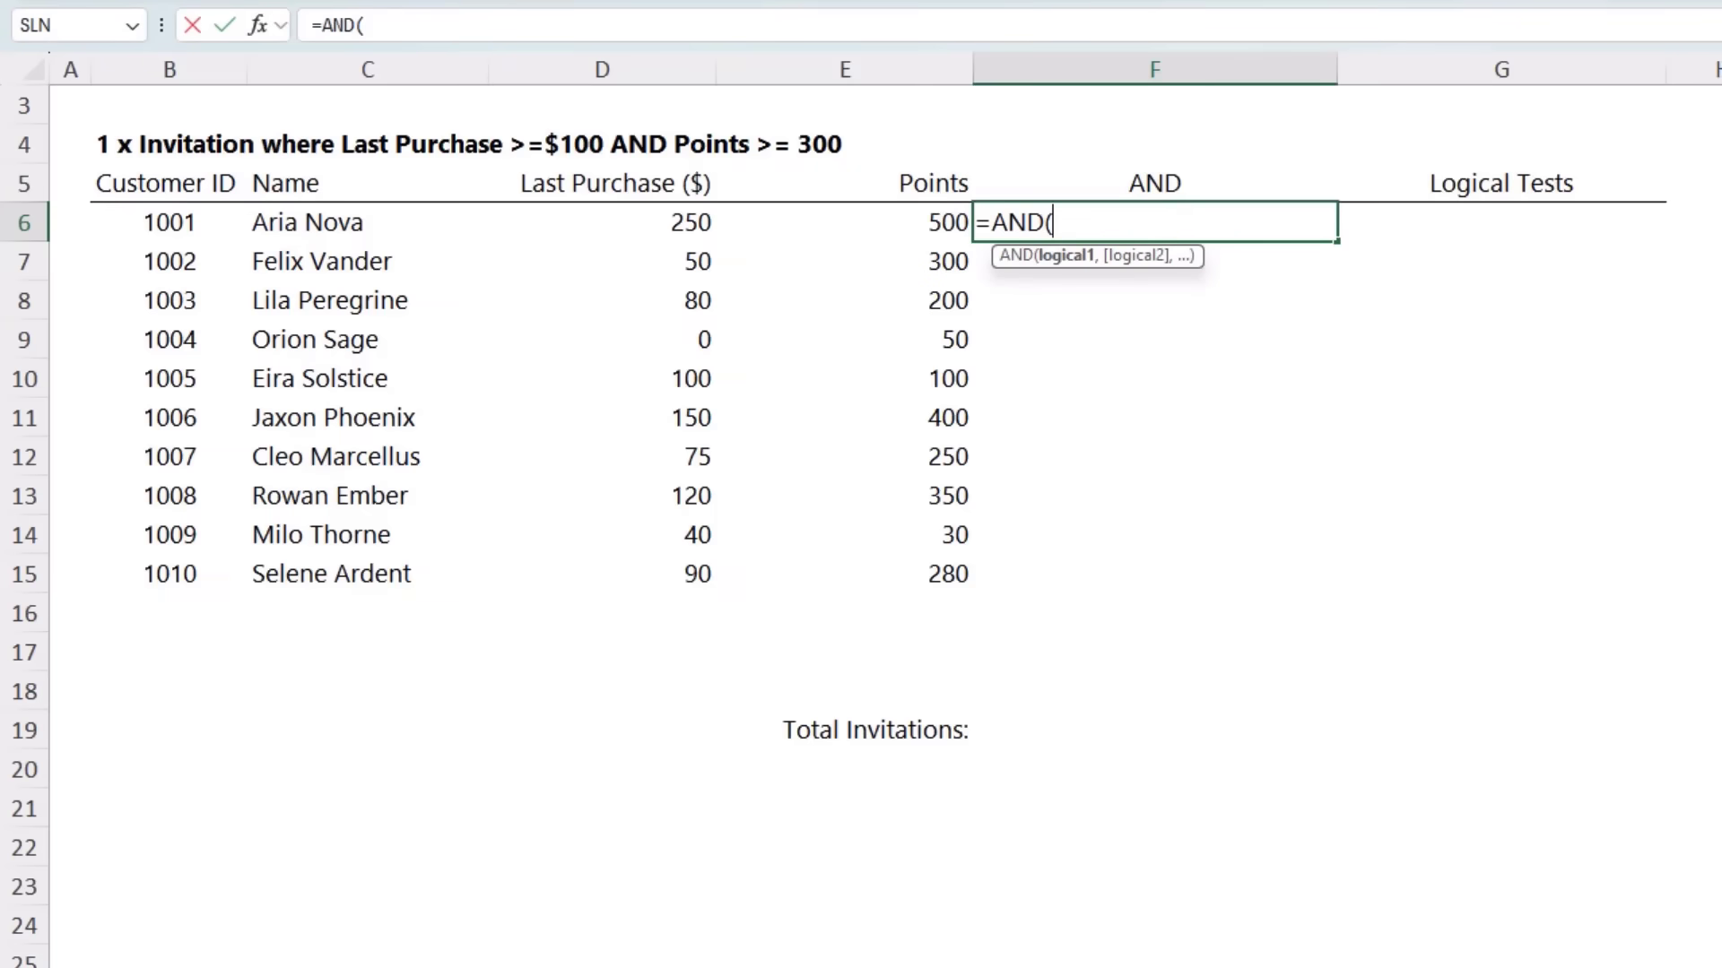
click(630, 222)
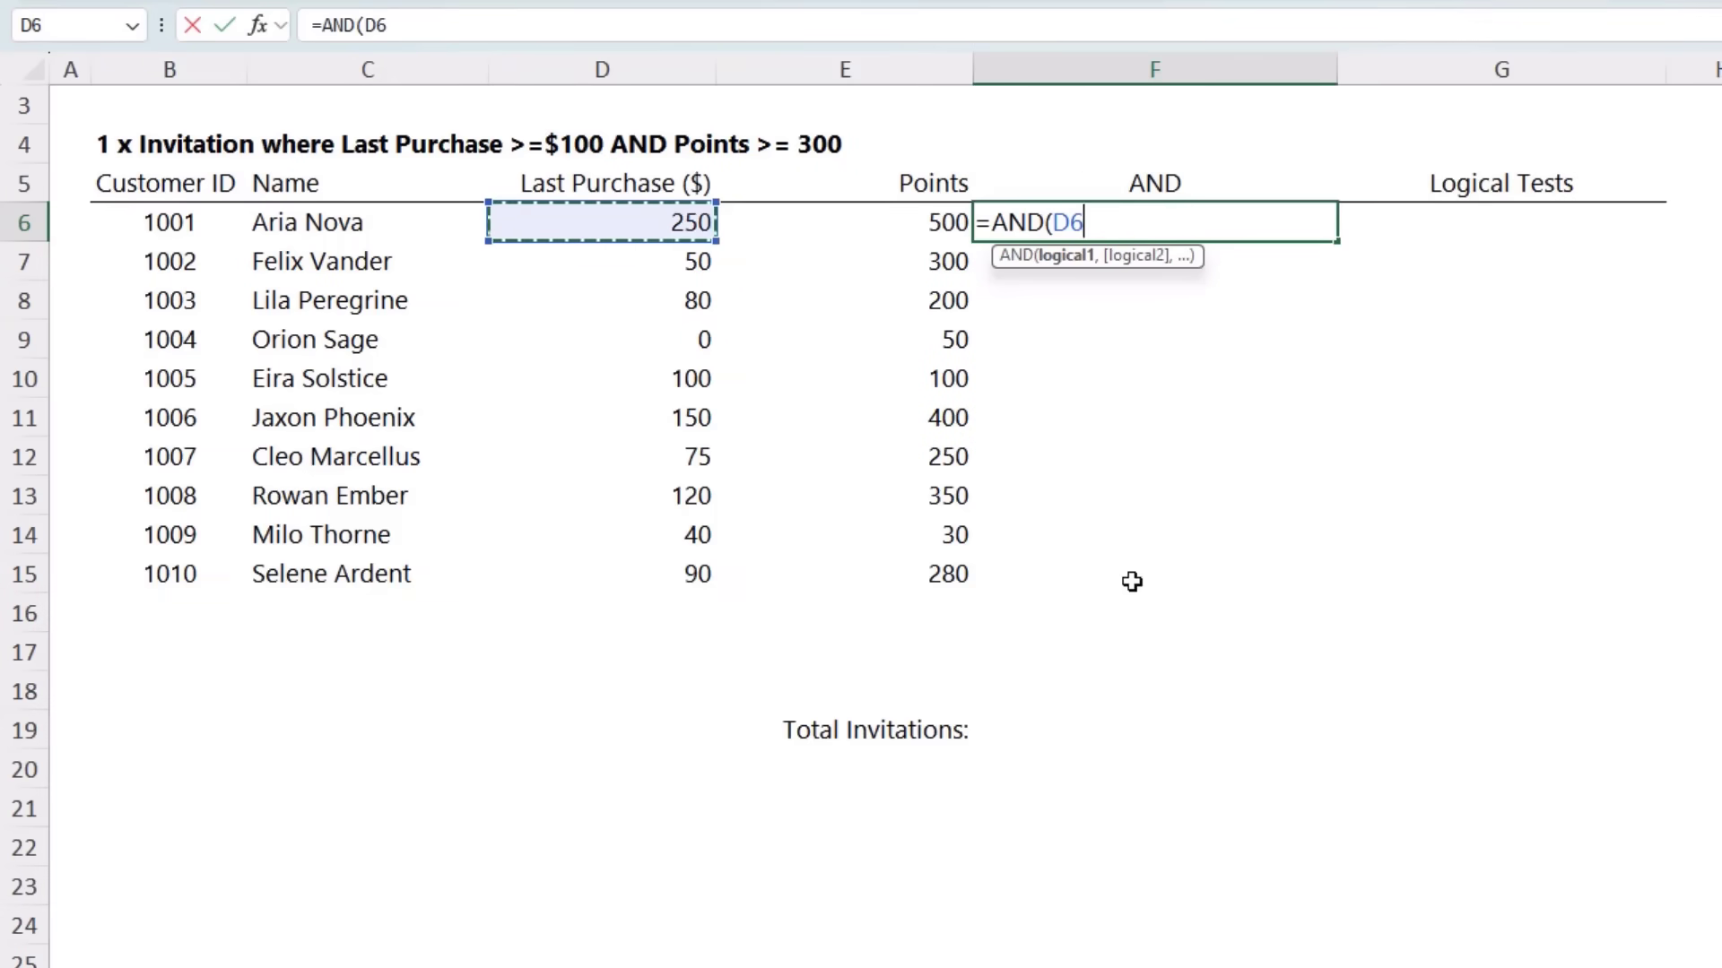
text(>=100)
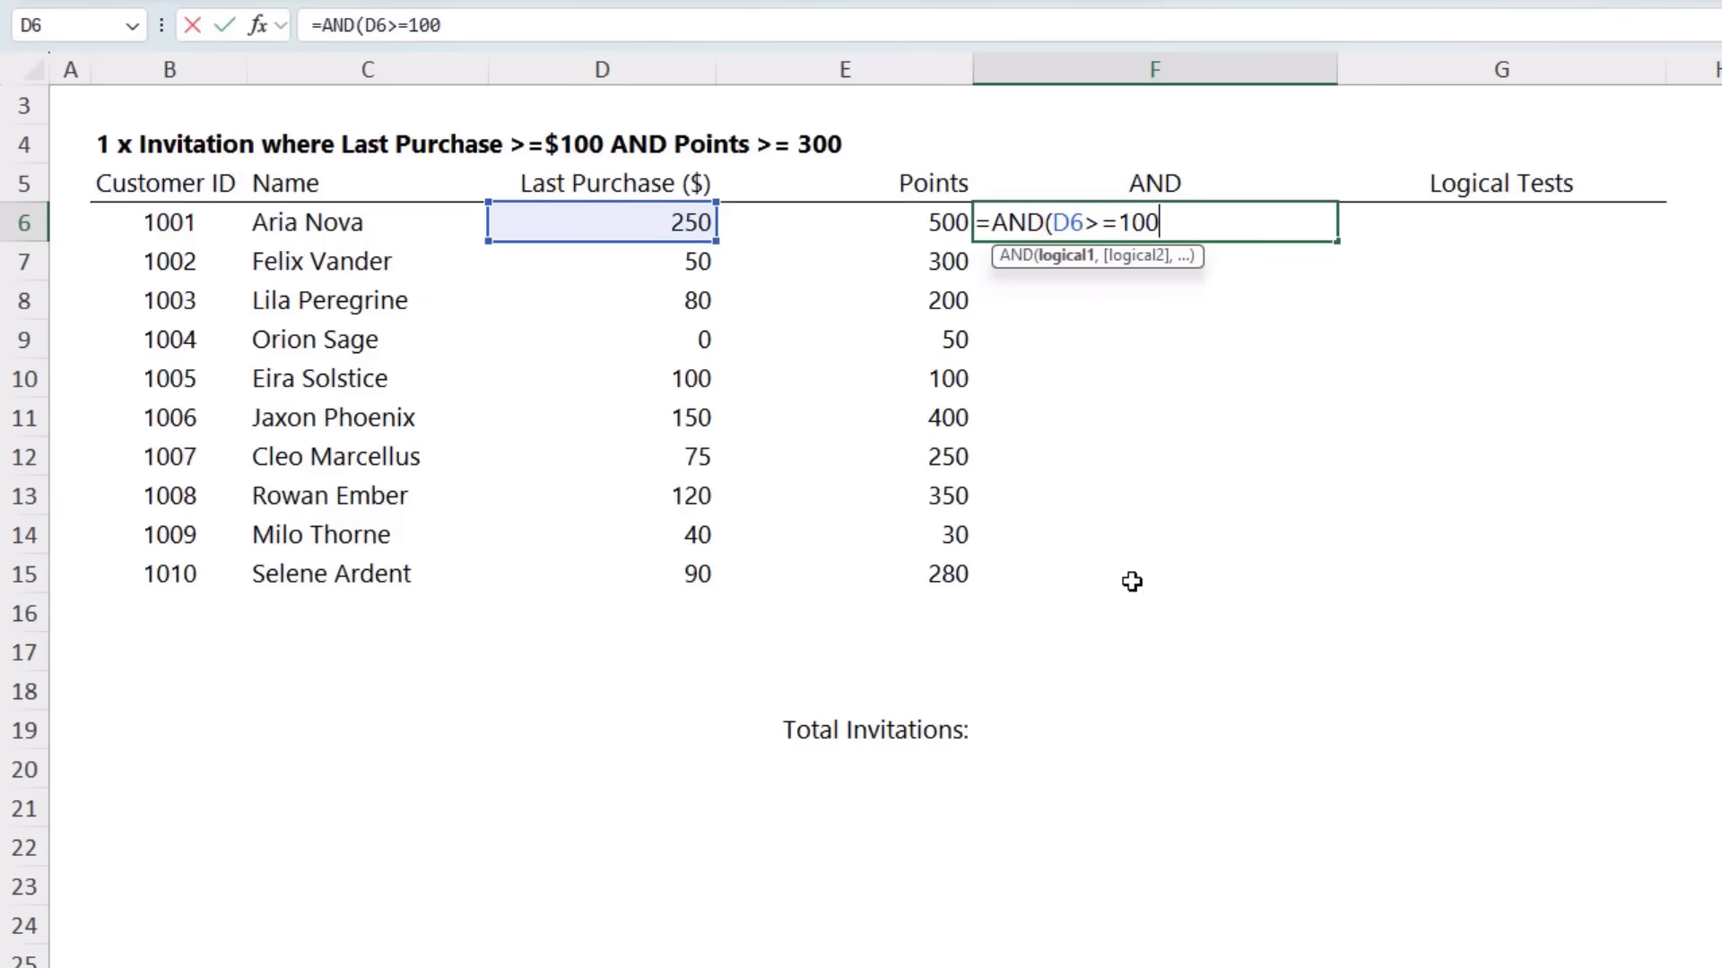
text(,)
click(907, 223)
text(>)
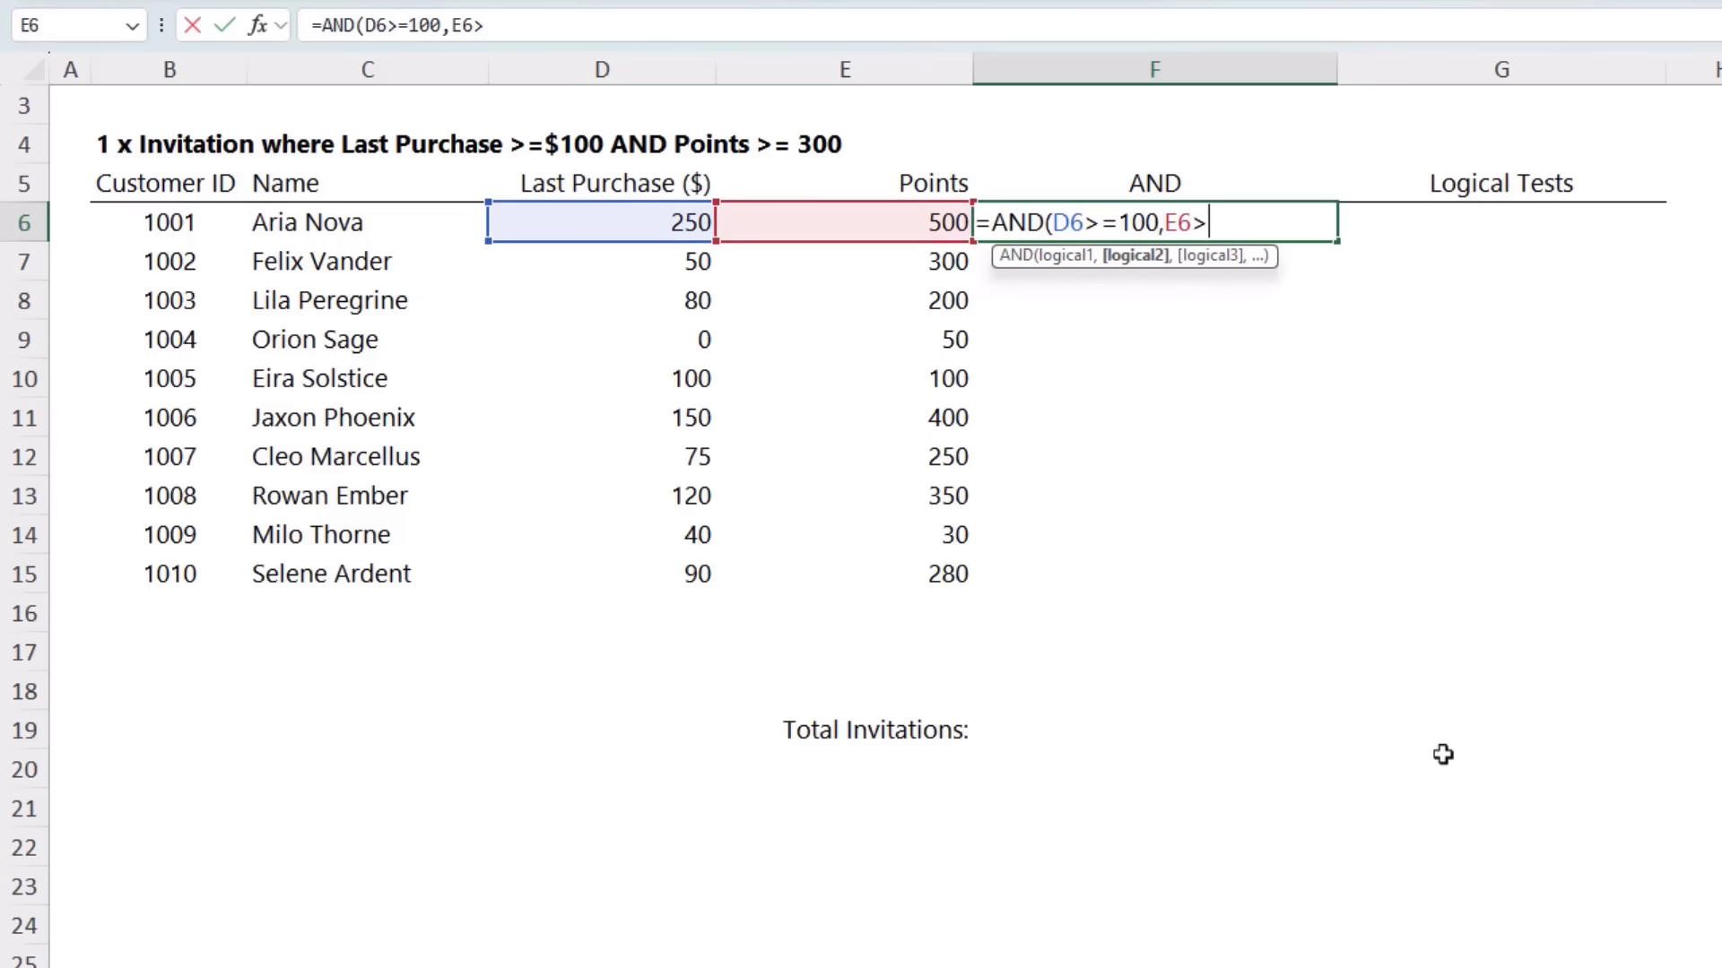
text(=300)
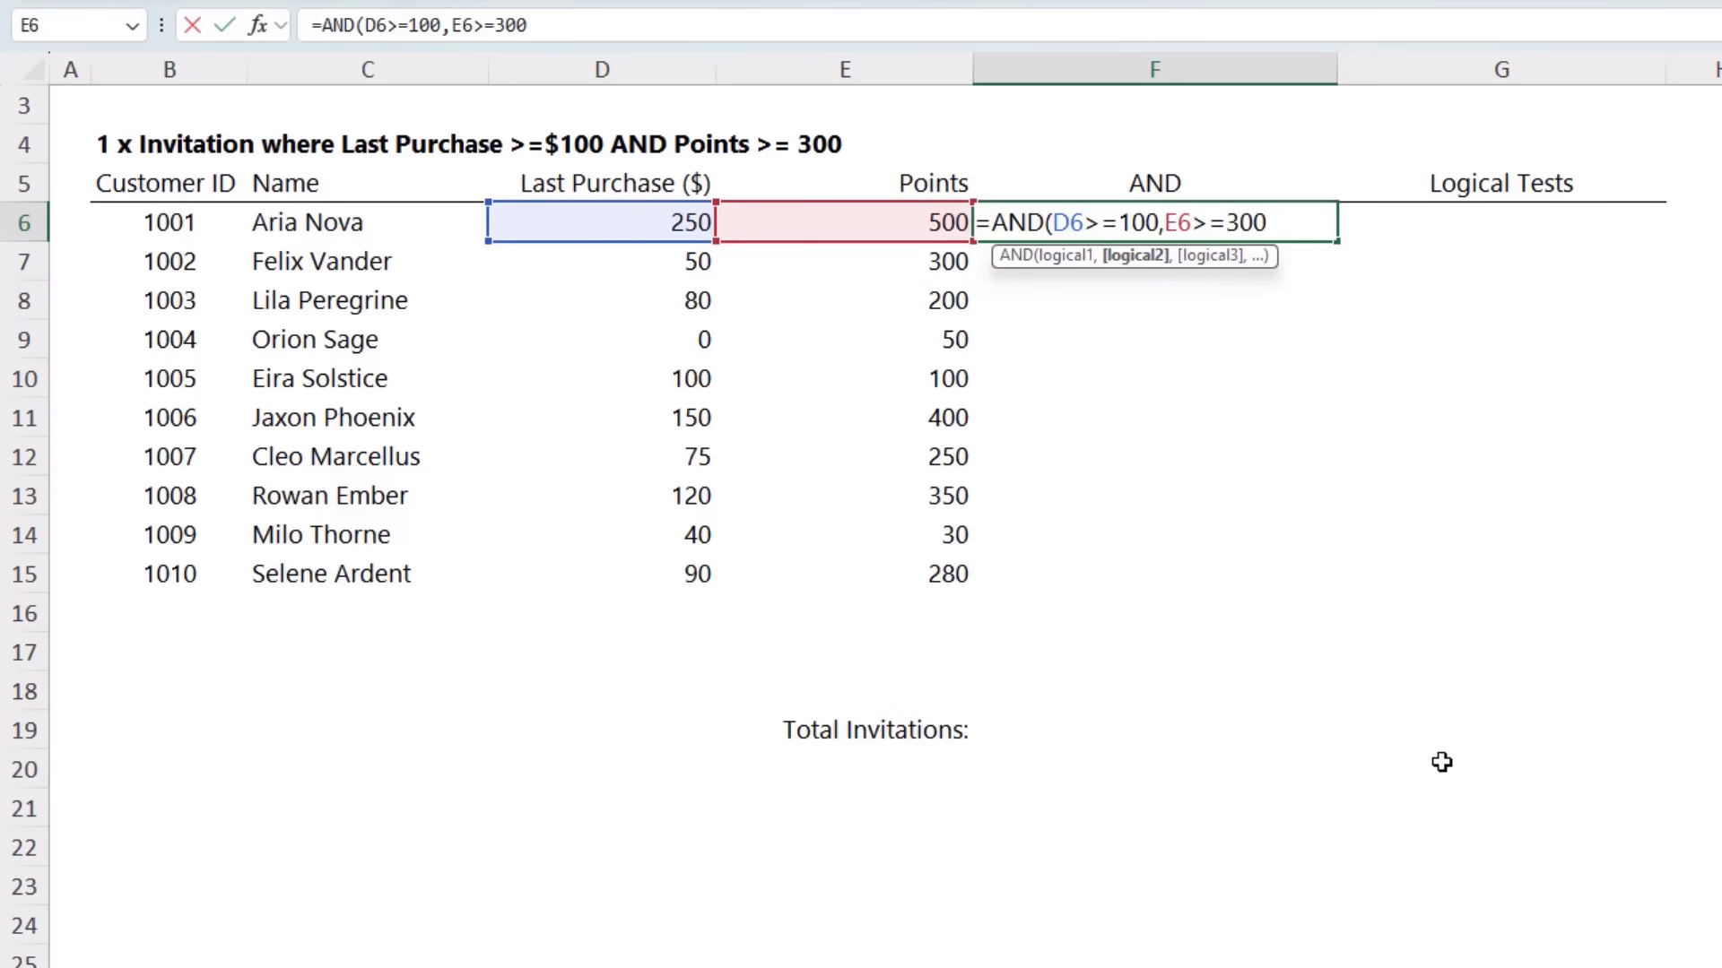
text())
key(ctrl+Return)
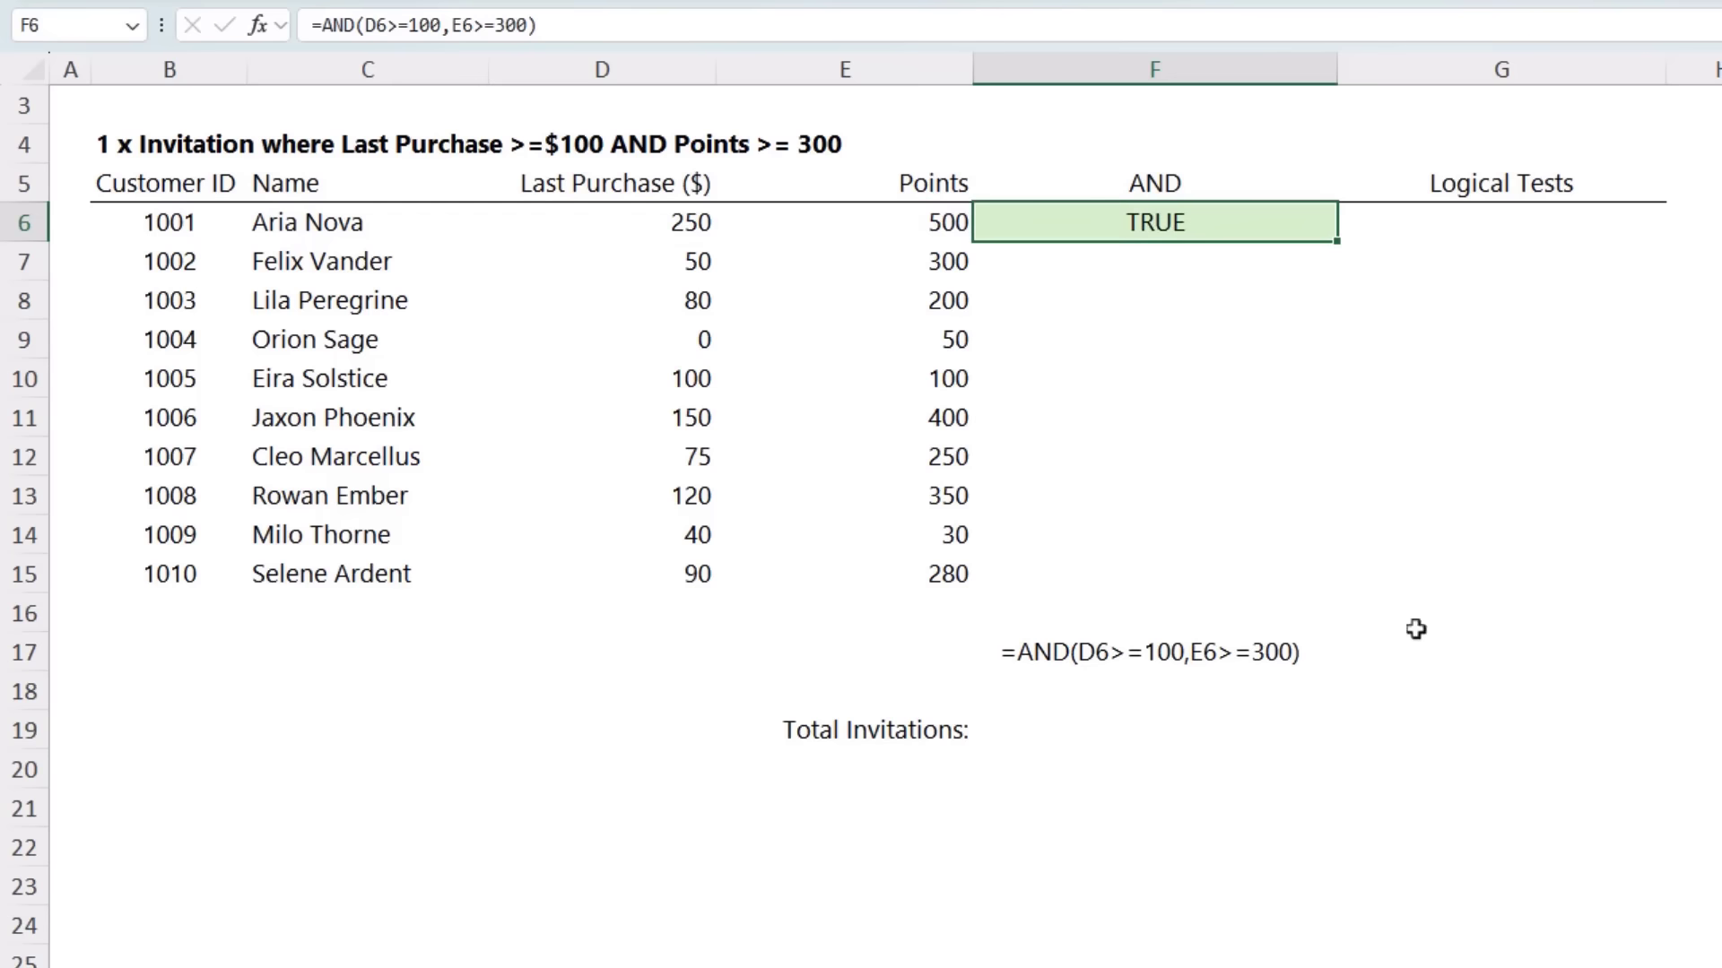
double_click(1341, 242)
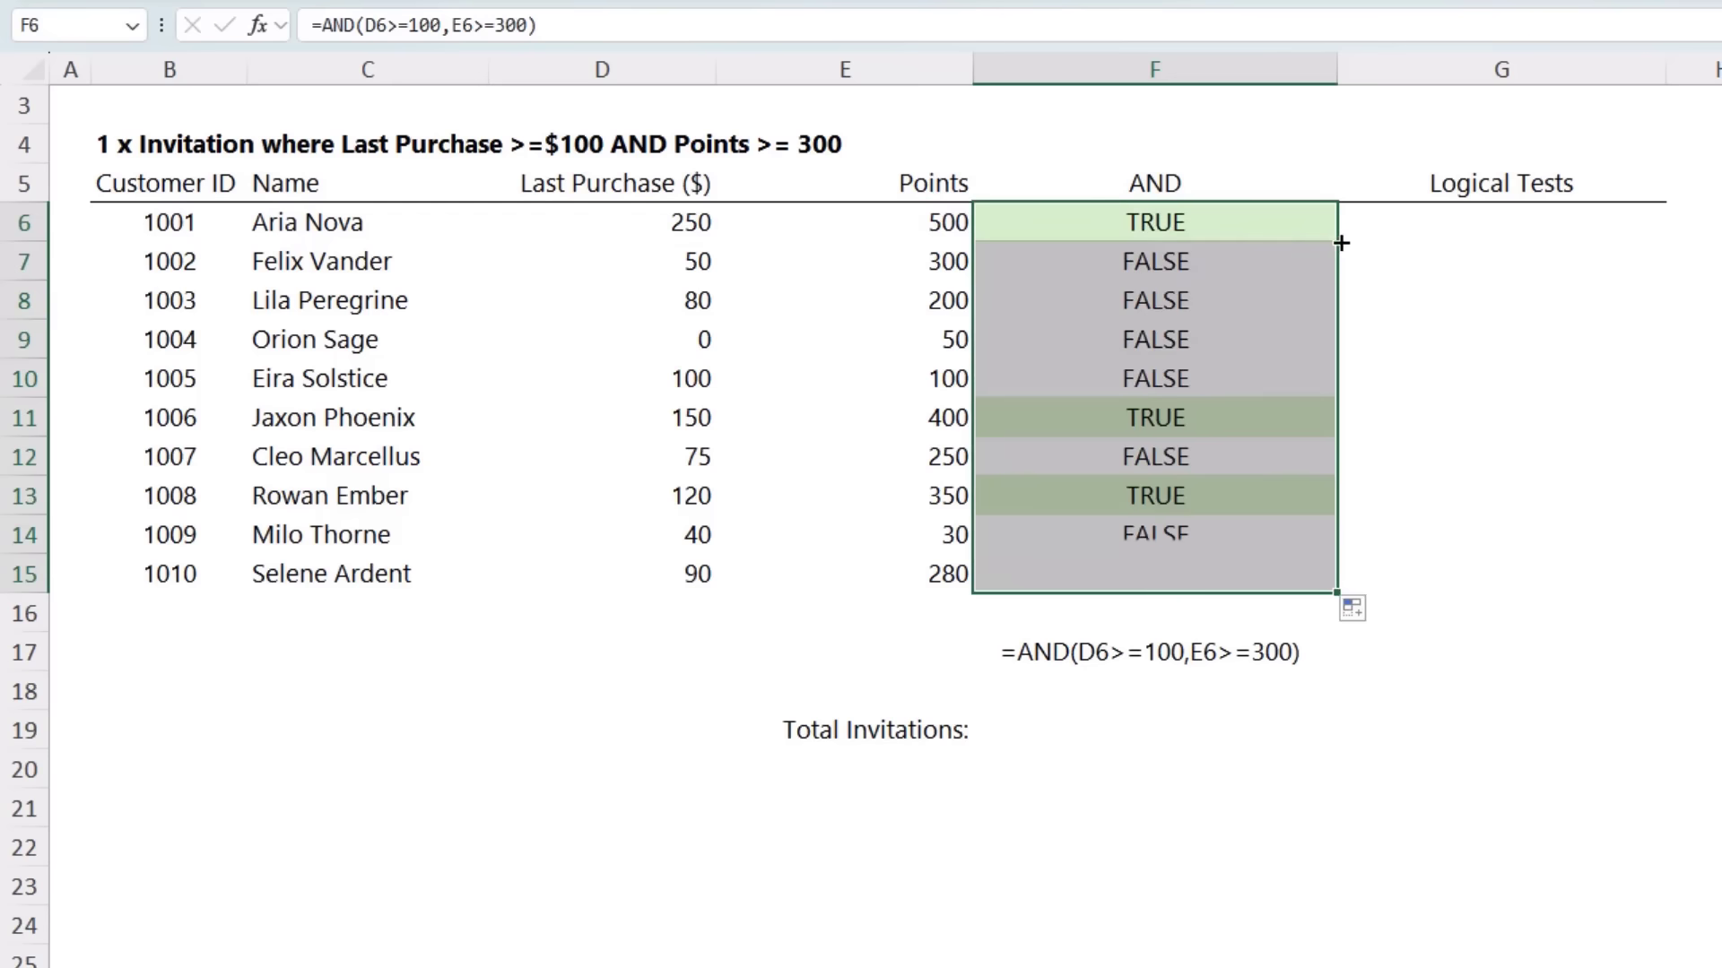
click(1297, 224)
click(1273, 417)
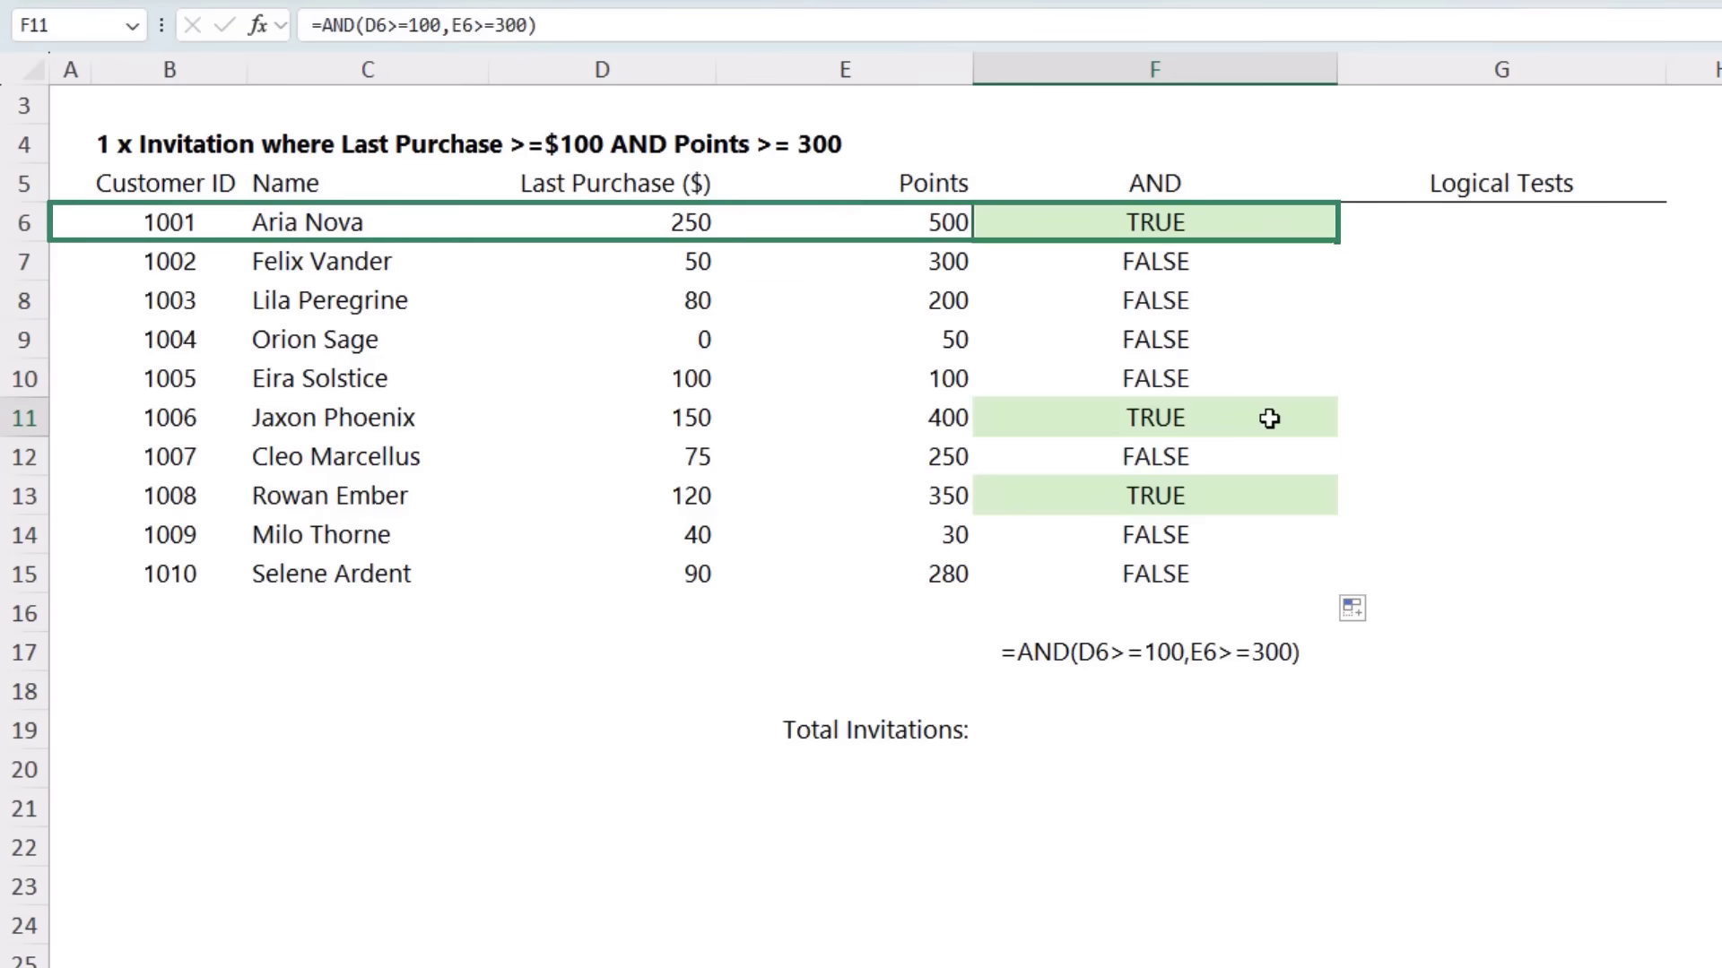
click(1258, 505)
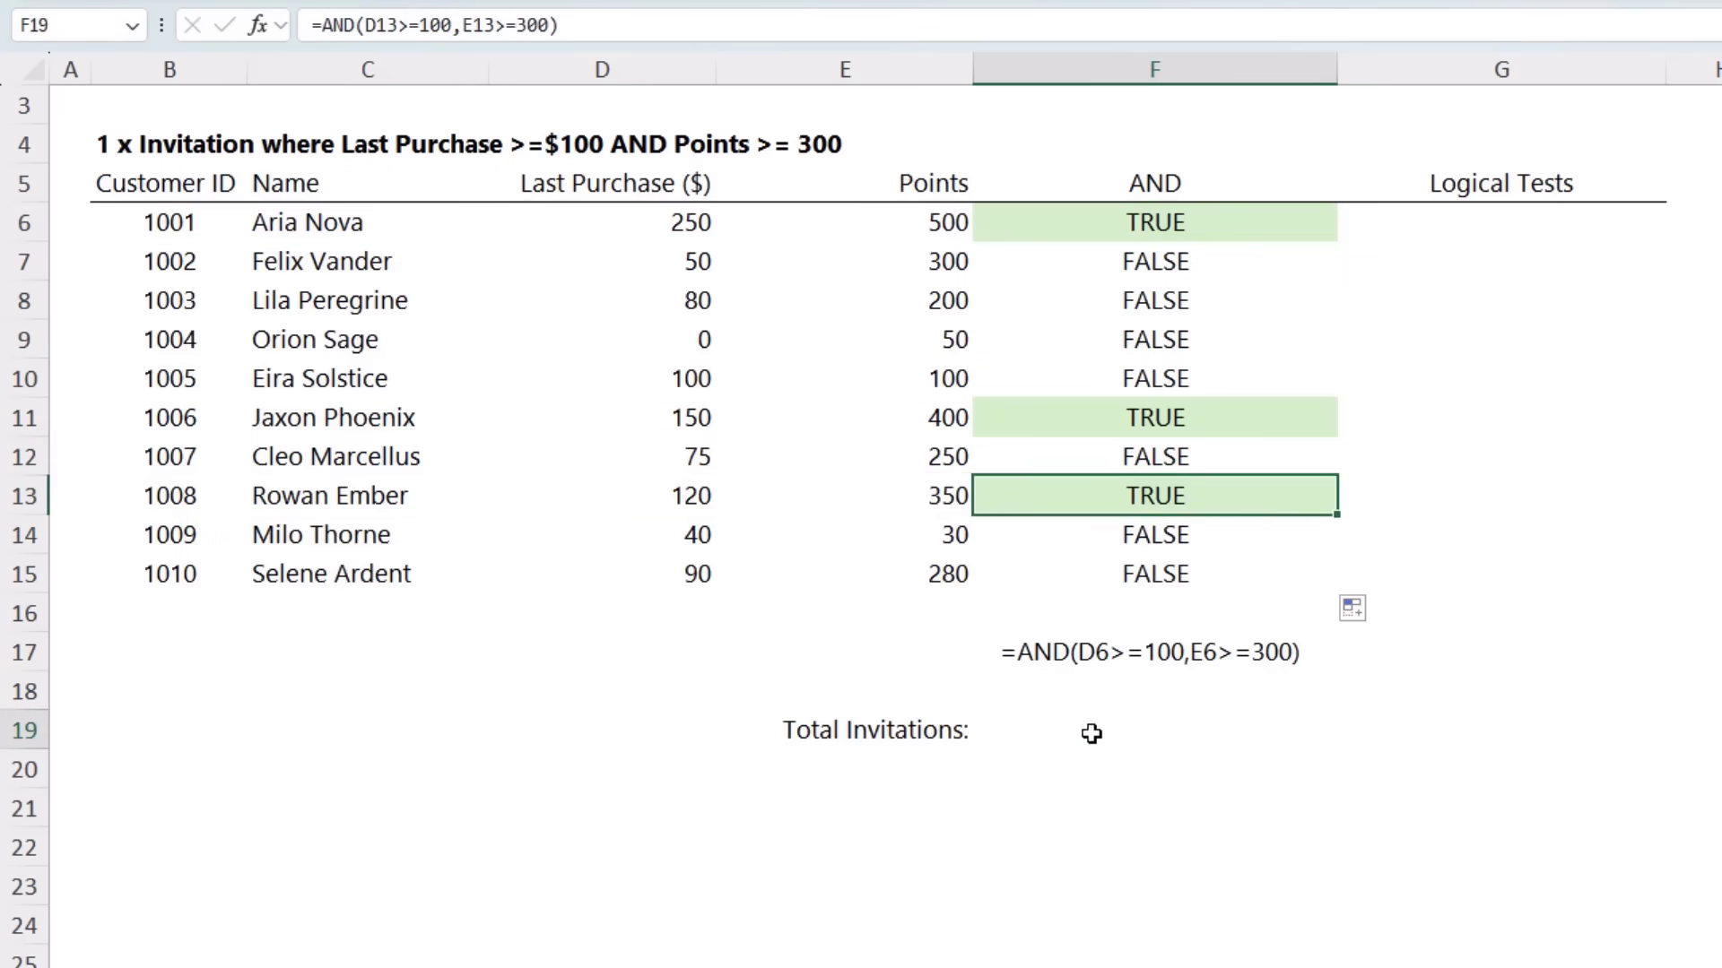
Try converting the F6 AND test to 1/0 with a -- prefix and fill it down, then undo.
click(1187, 732)
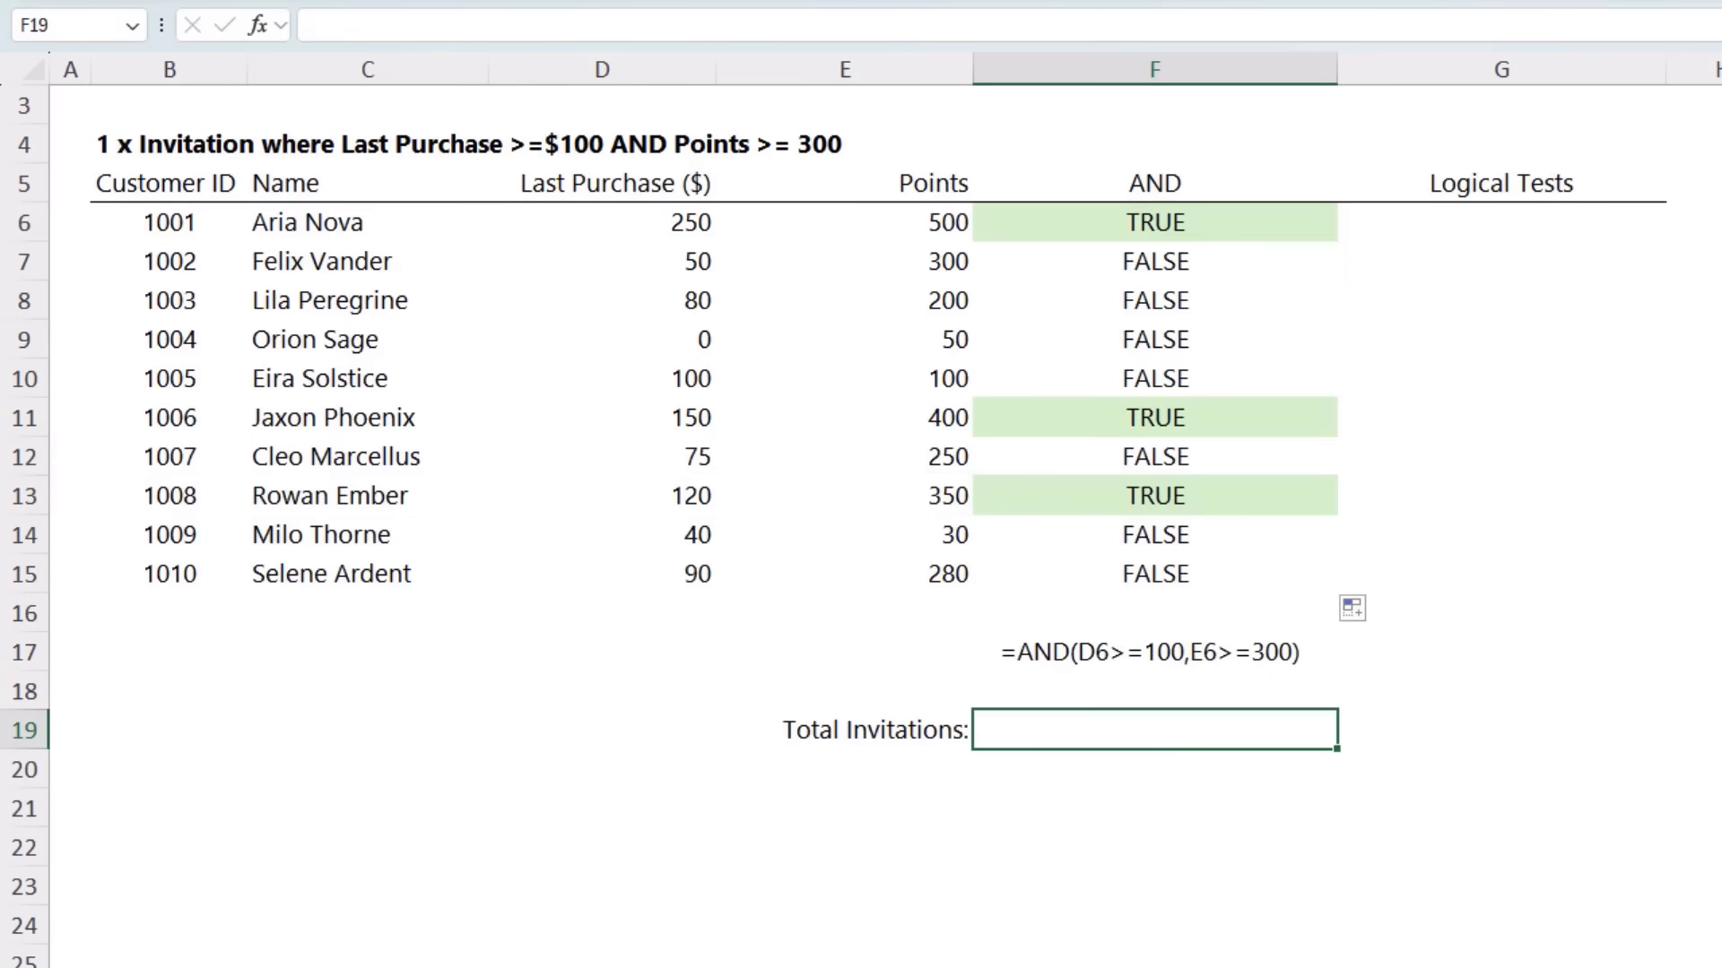
click(1288, 218)
double_click(1283, 221)
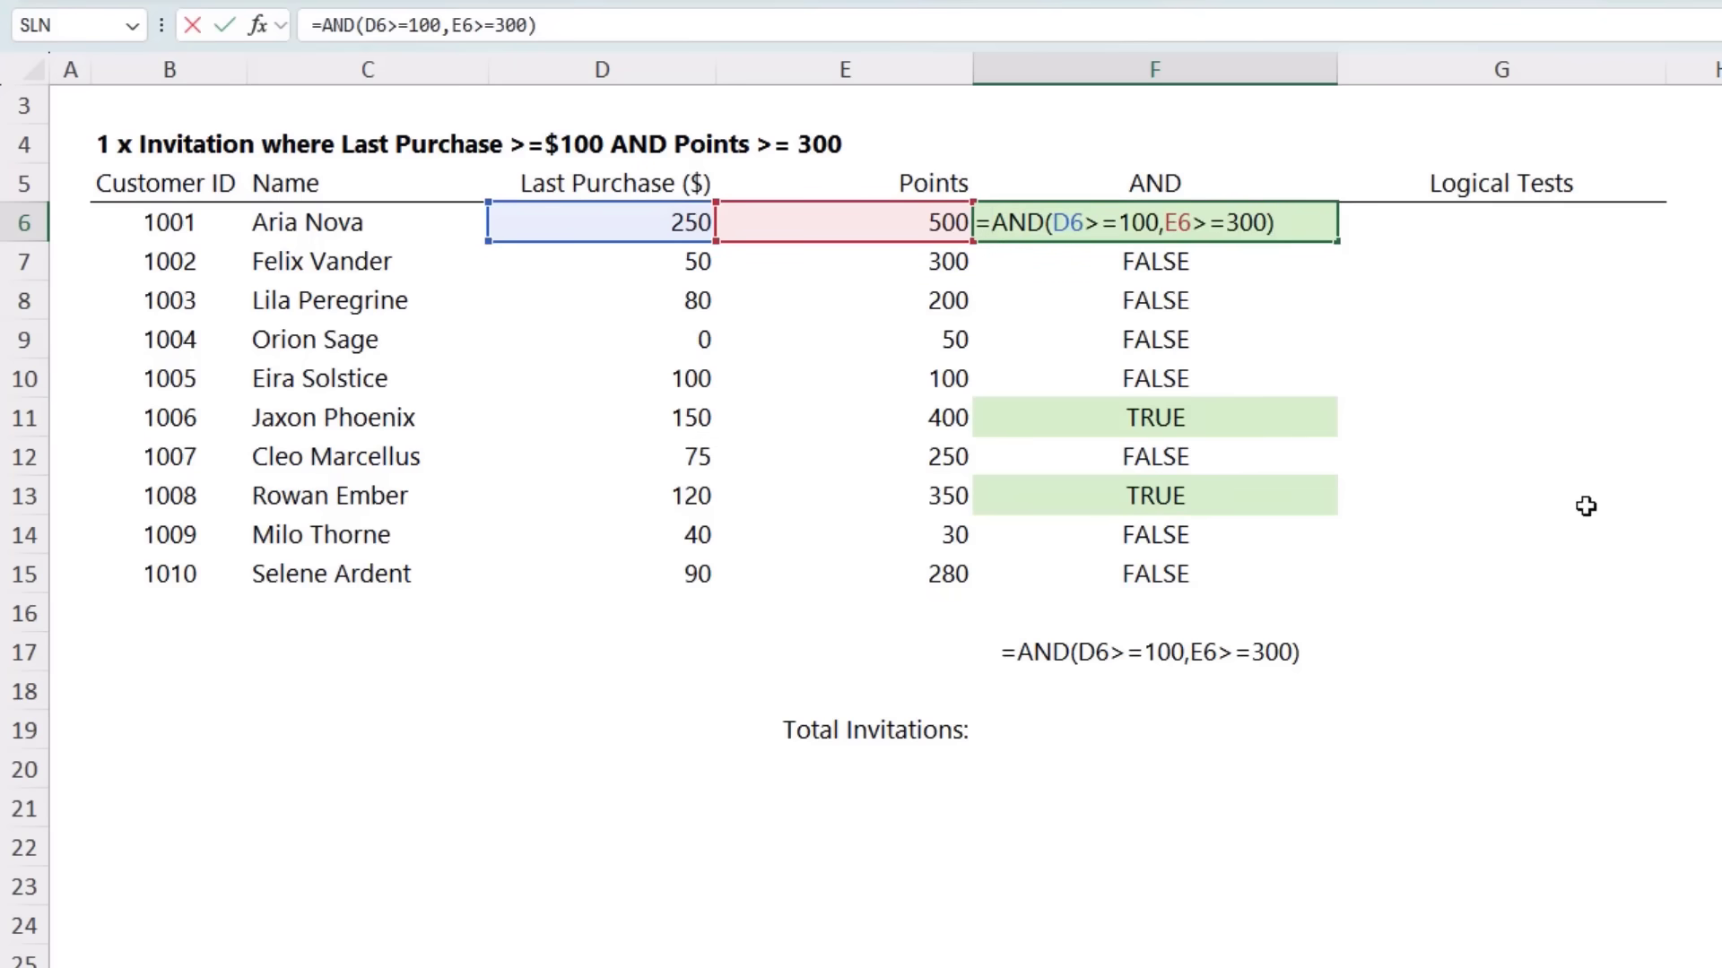
text(--)
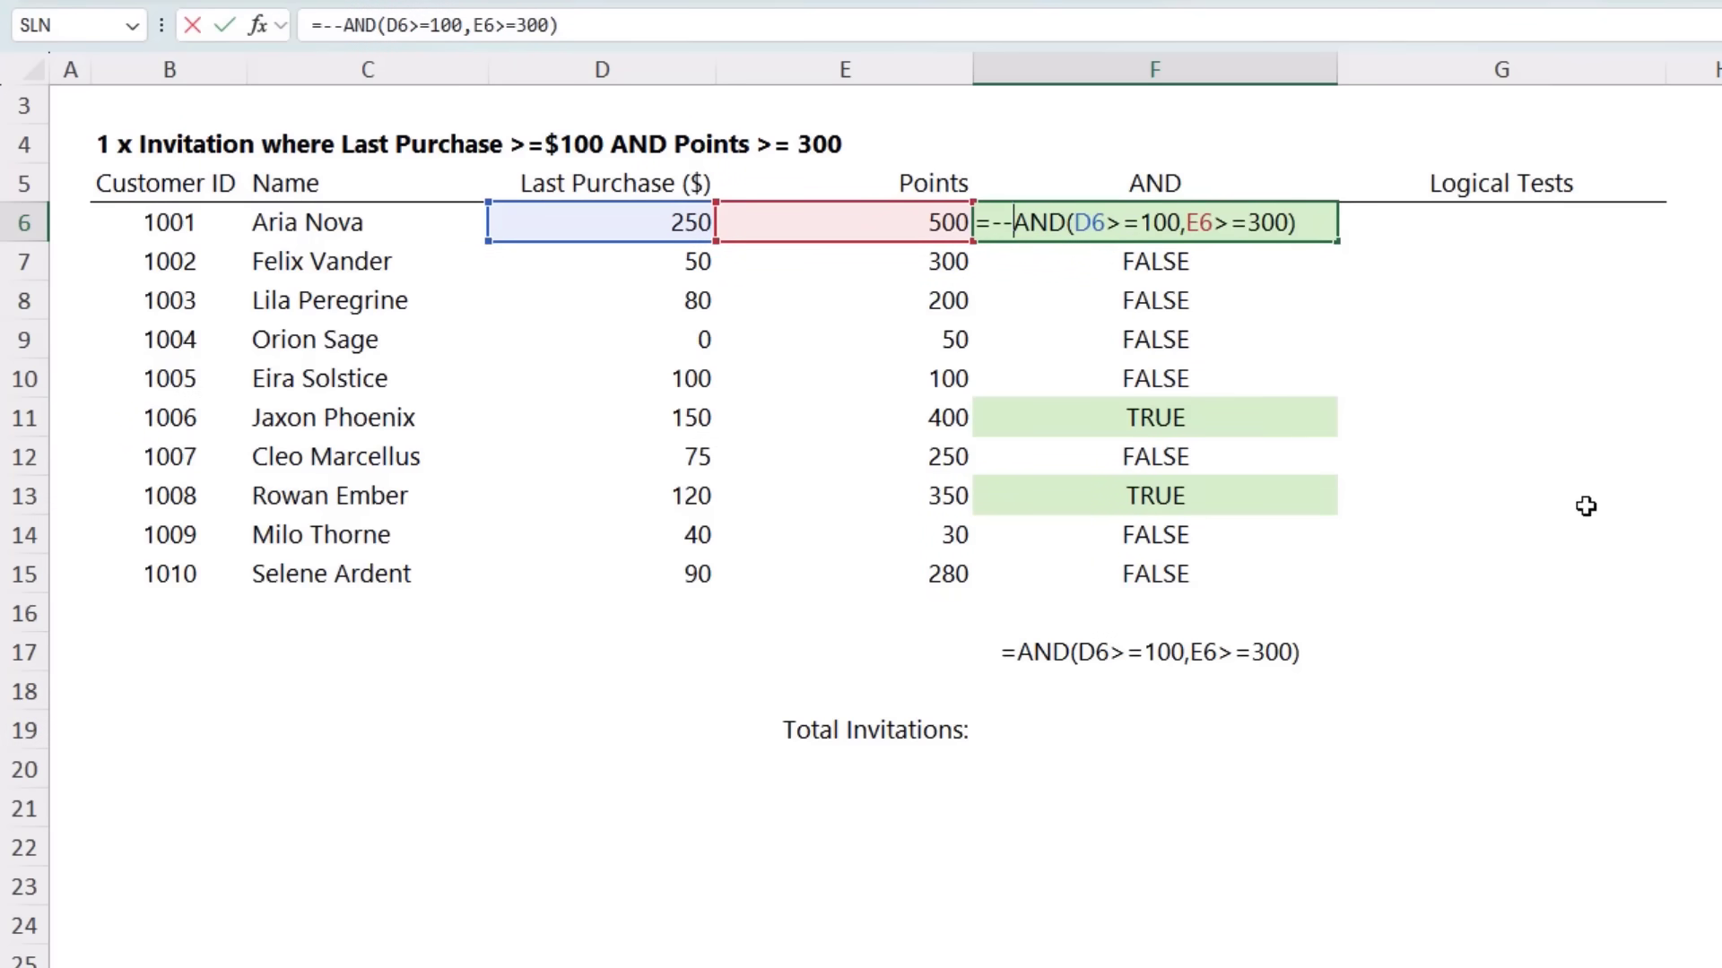
key(ctrl+Return)
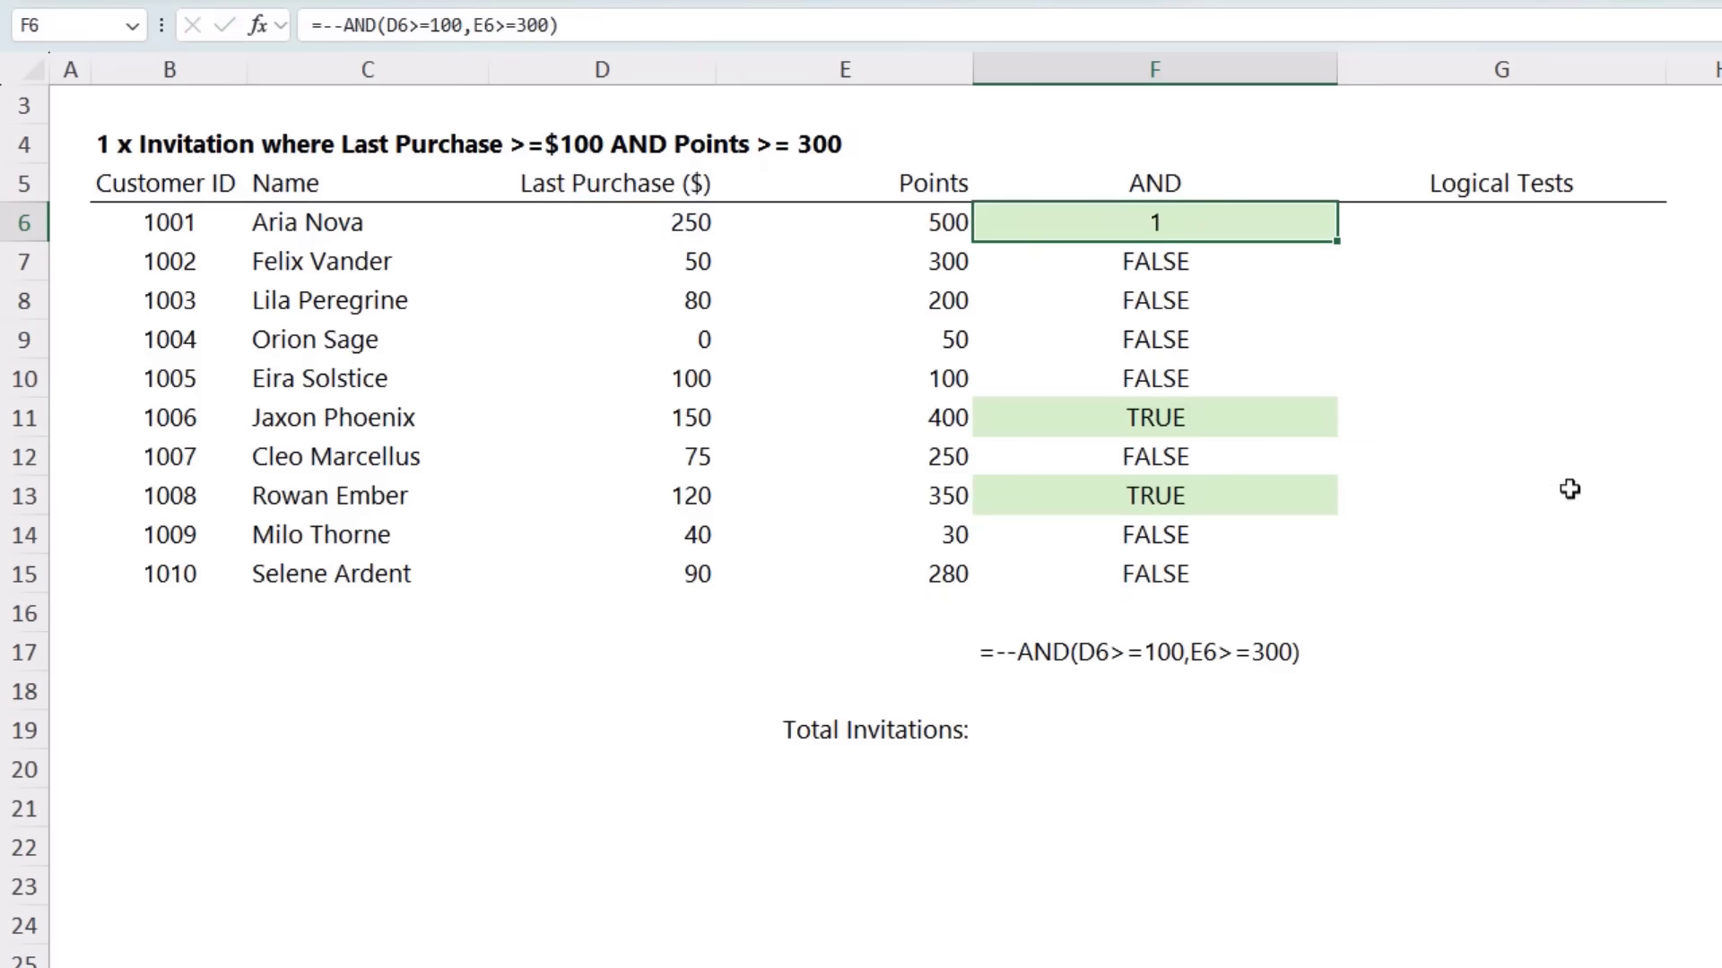
double_click(1336, 241)
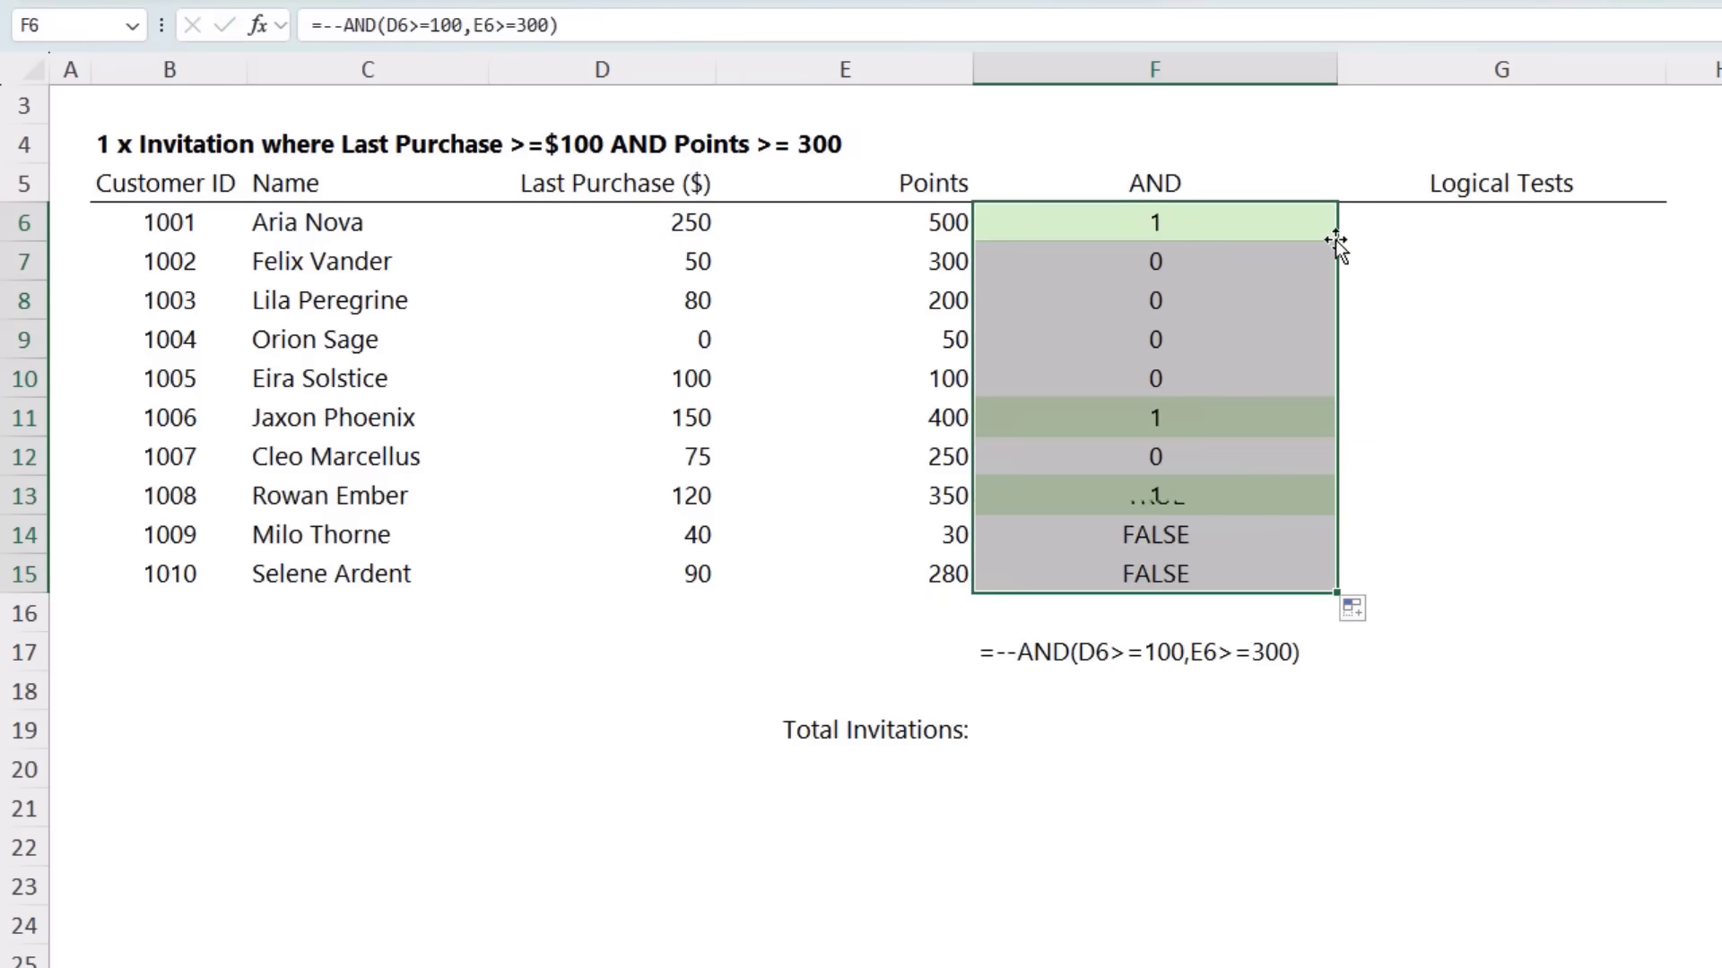
click(1144, 723)
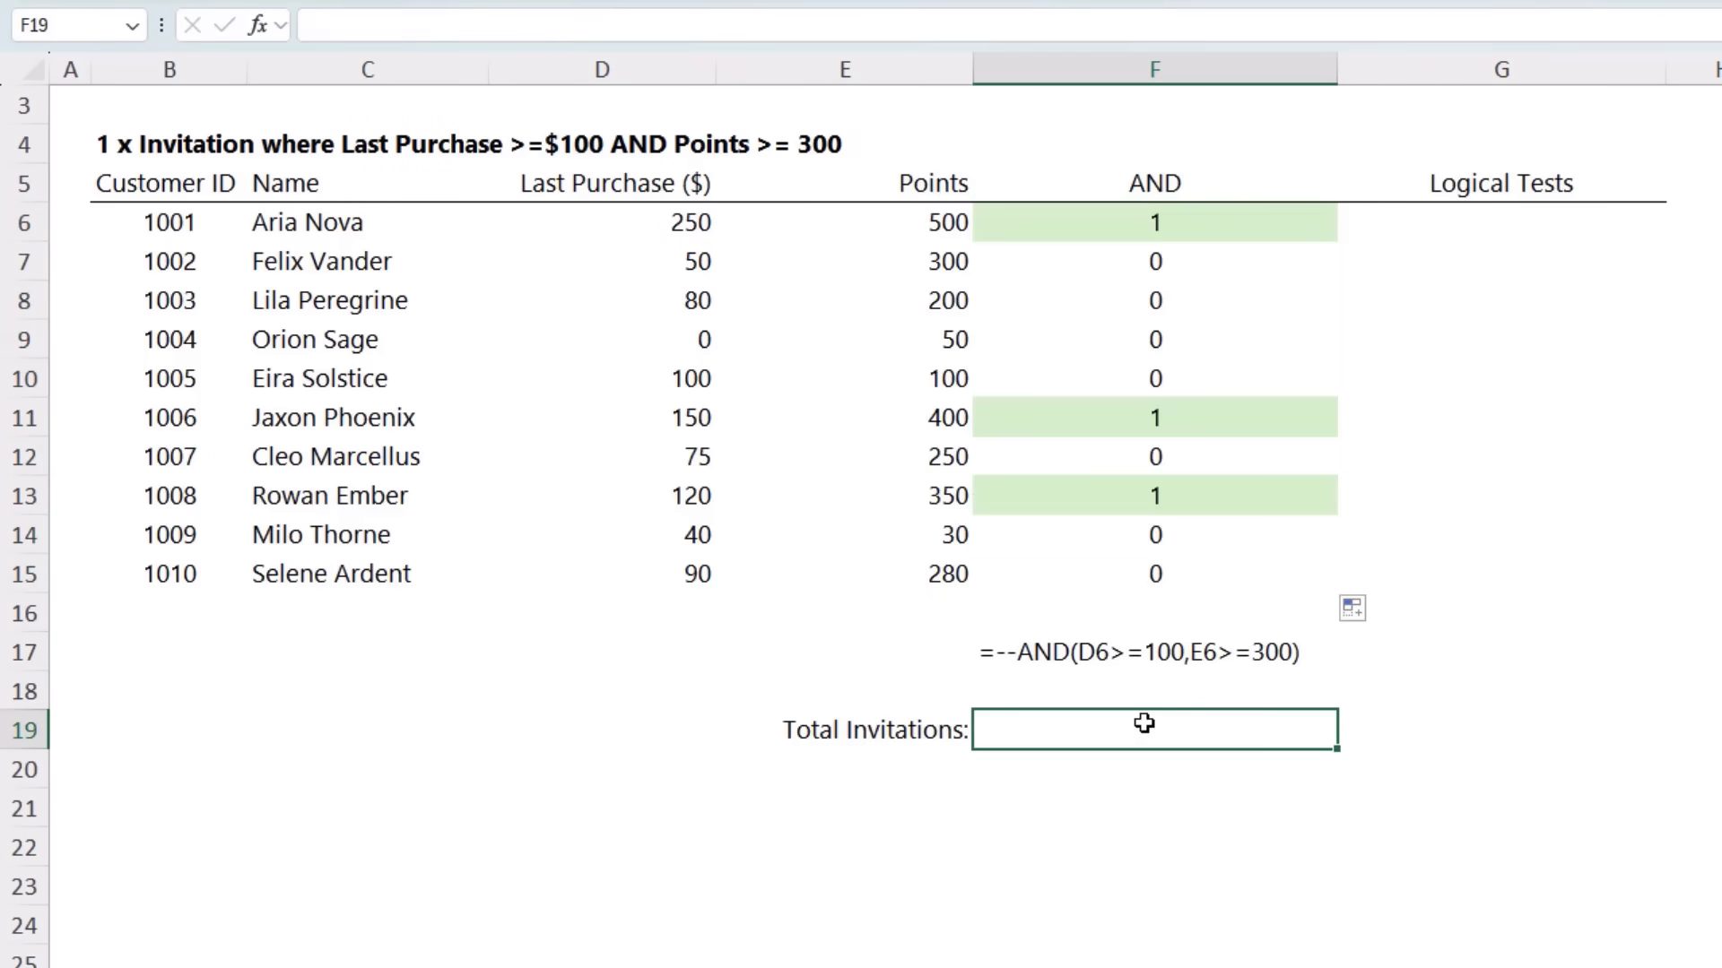
key(ctrl+z)
key(ctrl+z)
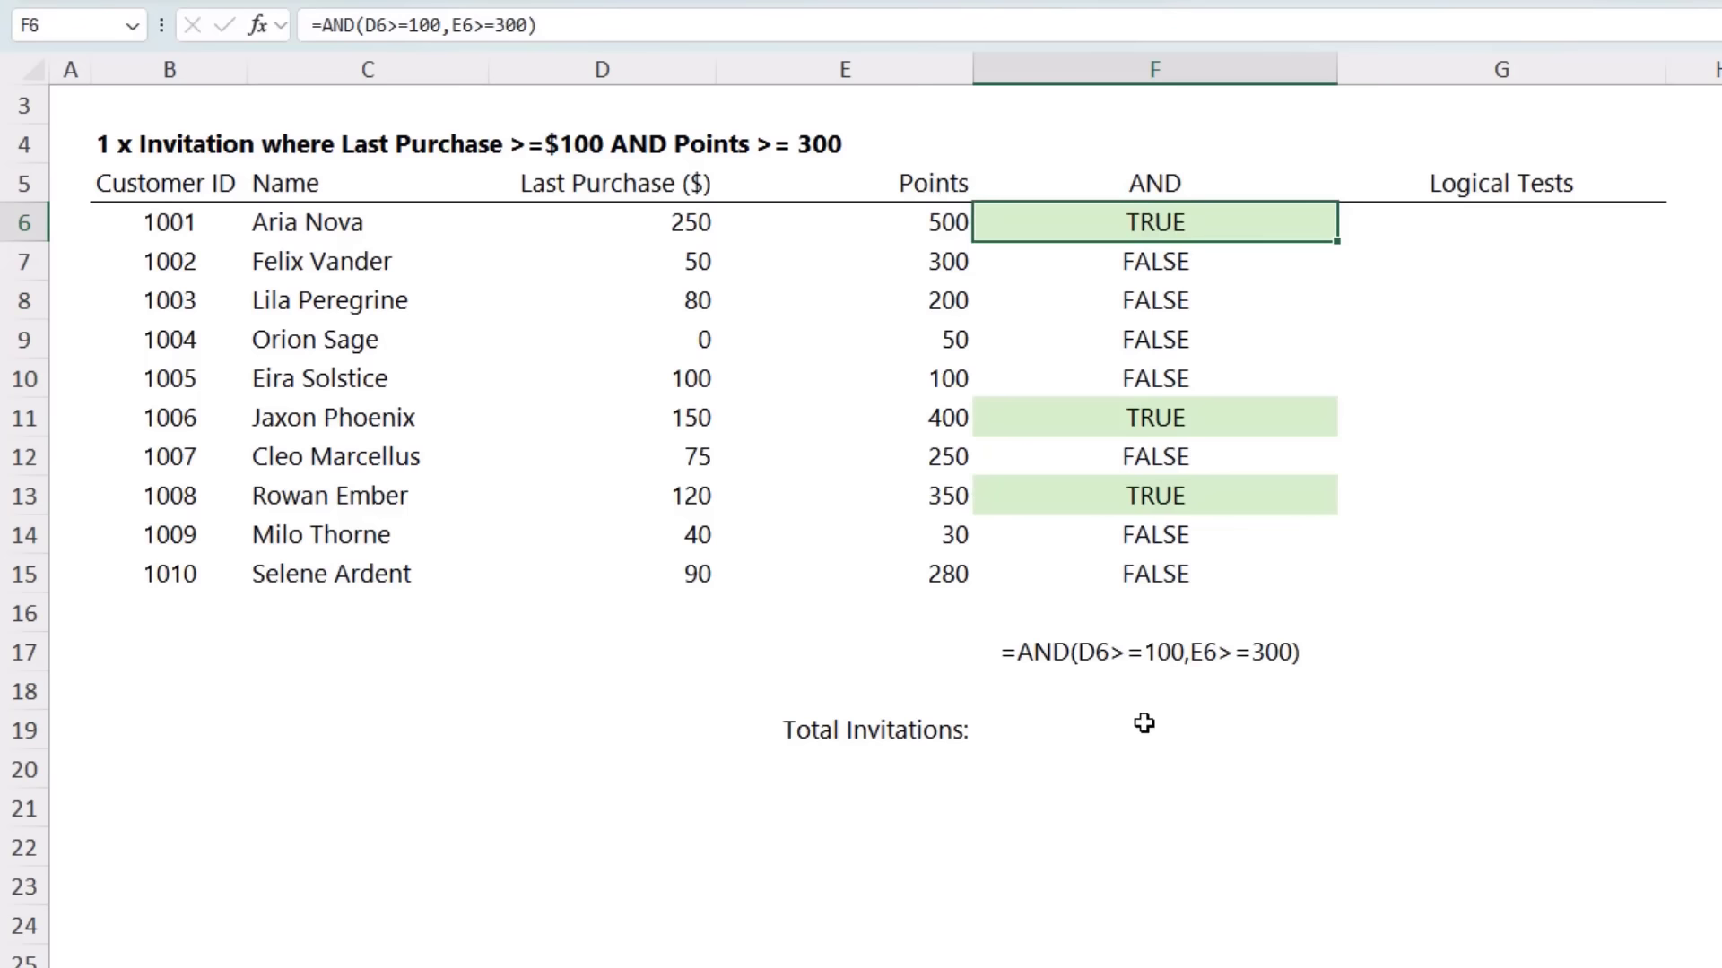
Enter =SUM(--F6:F15) in F19 so Total Invitations shows 3.
click(1147, 743)
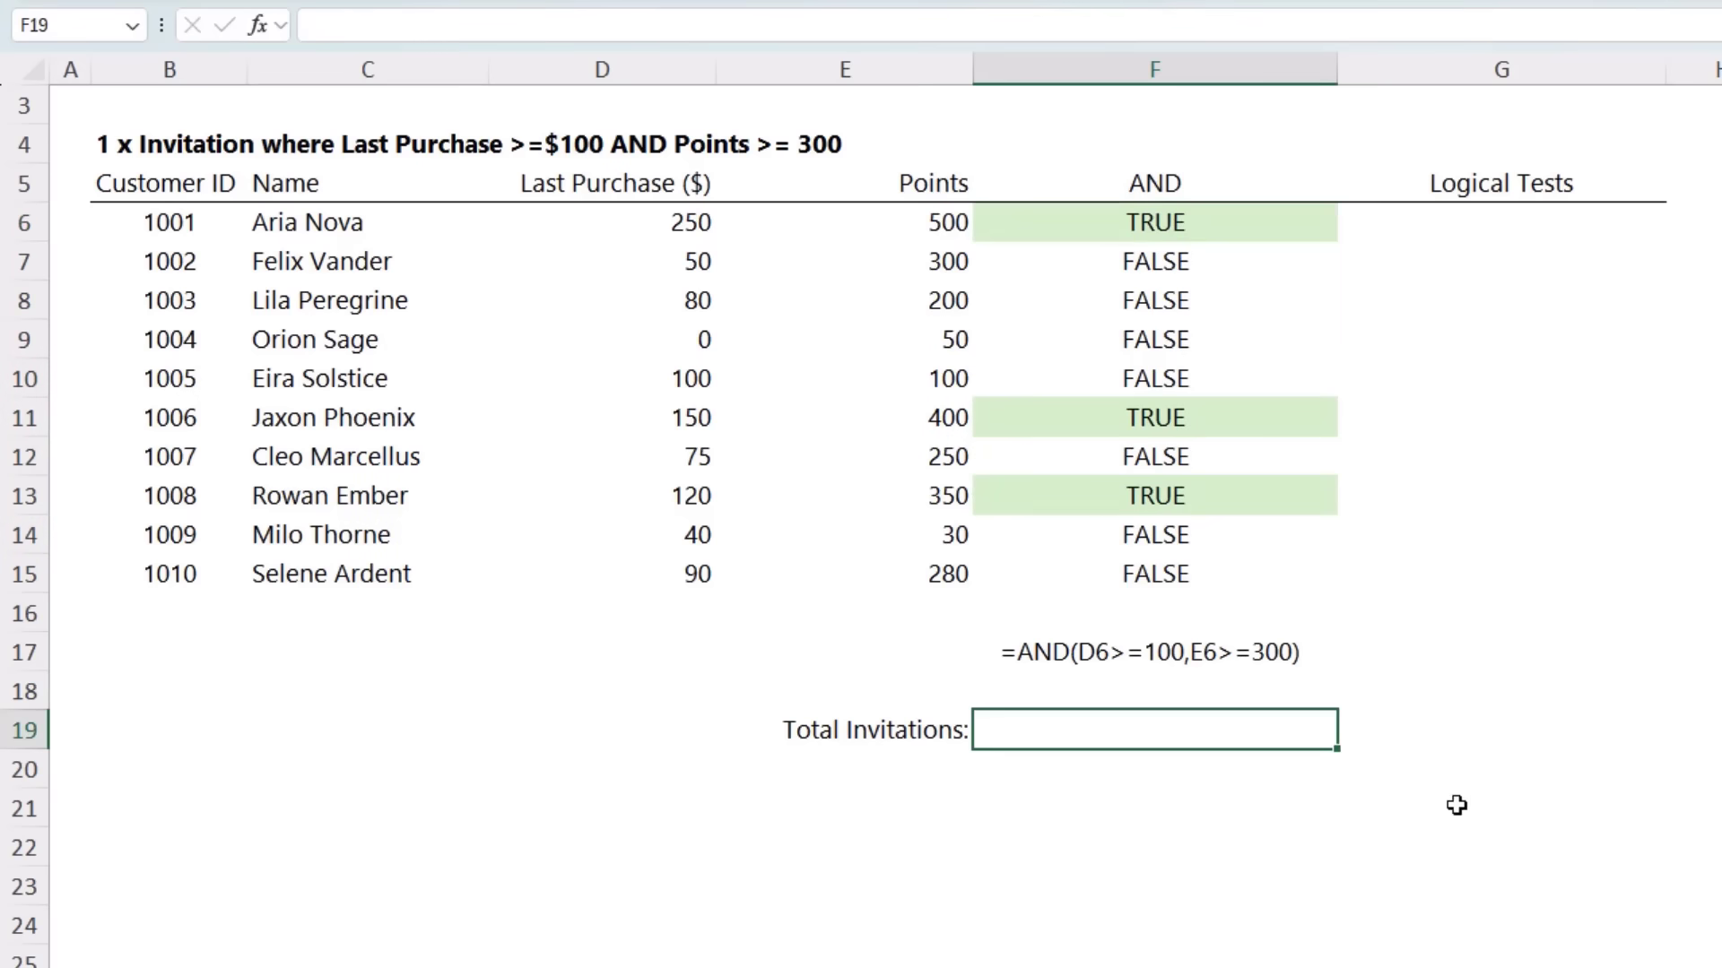
text(=sum)
key(Tab)
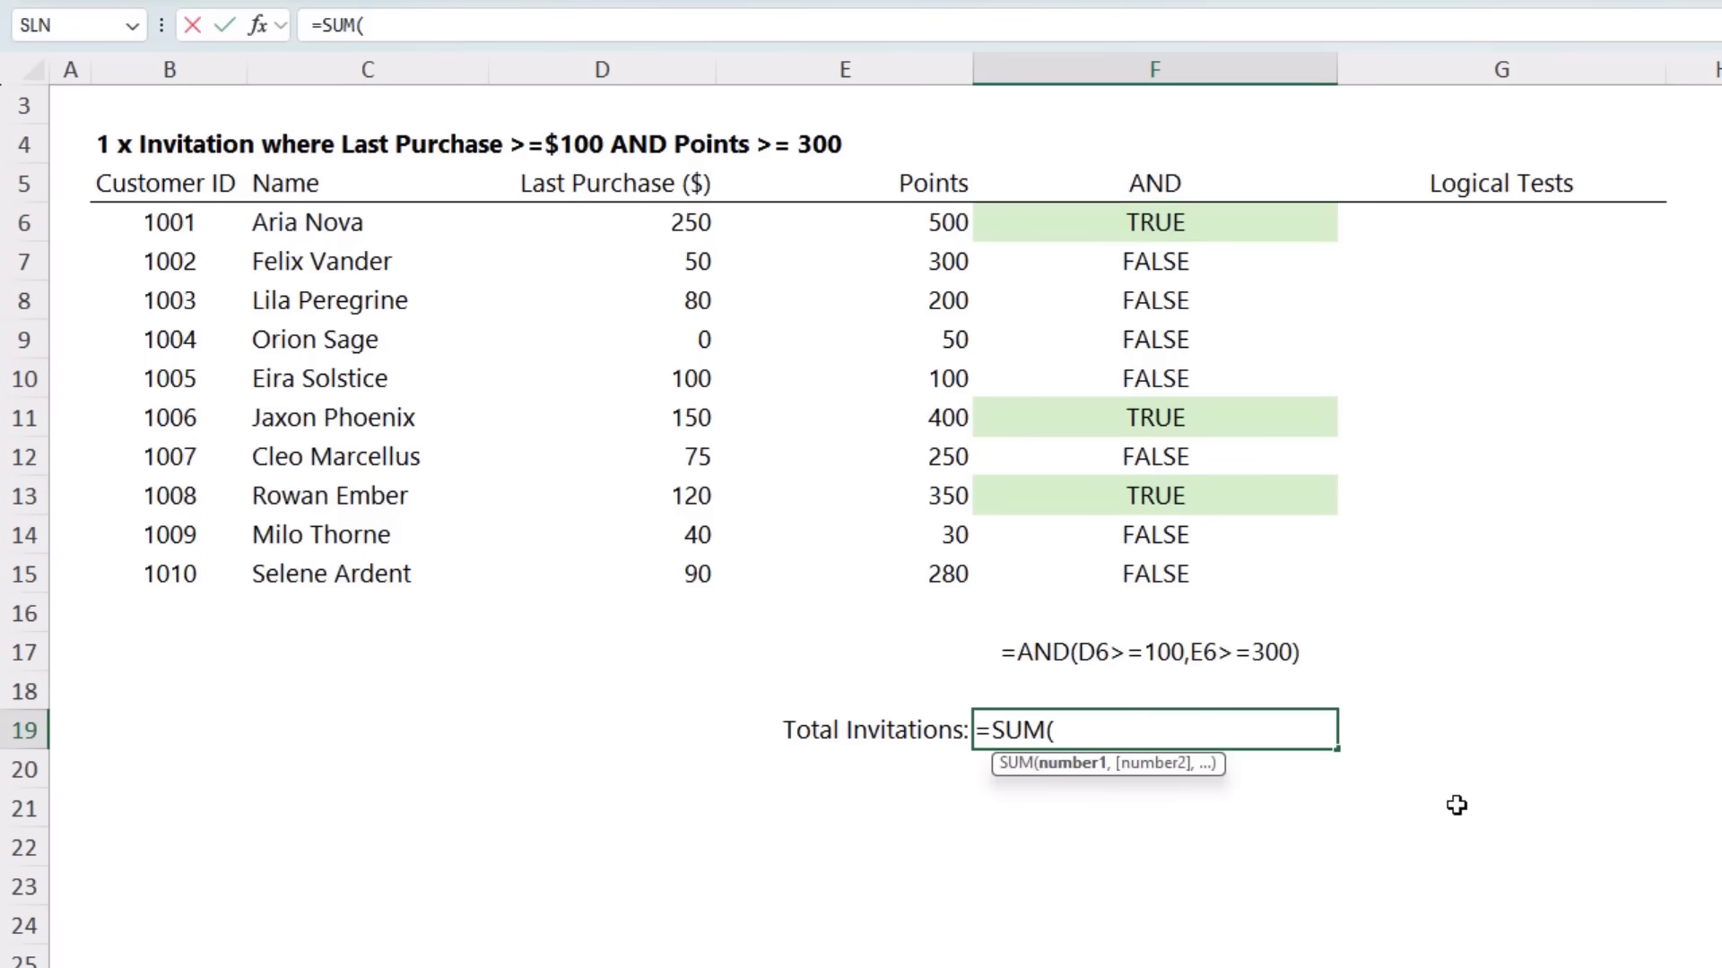
text(--)
drag(1241, 577, 1212, 216)
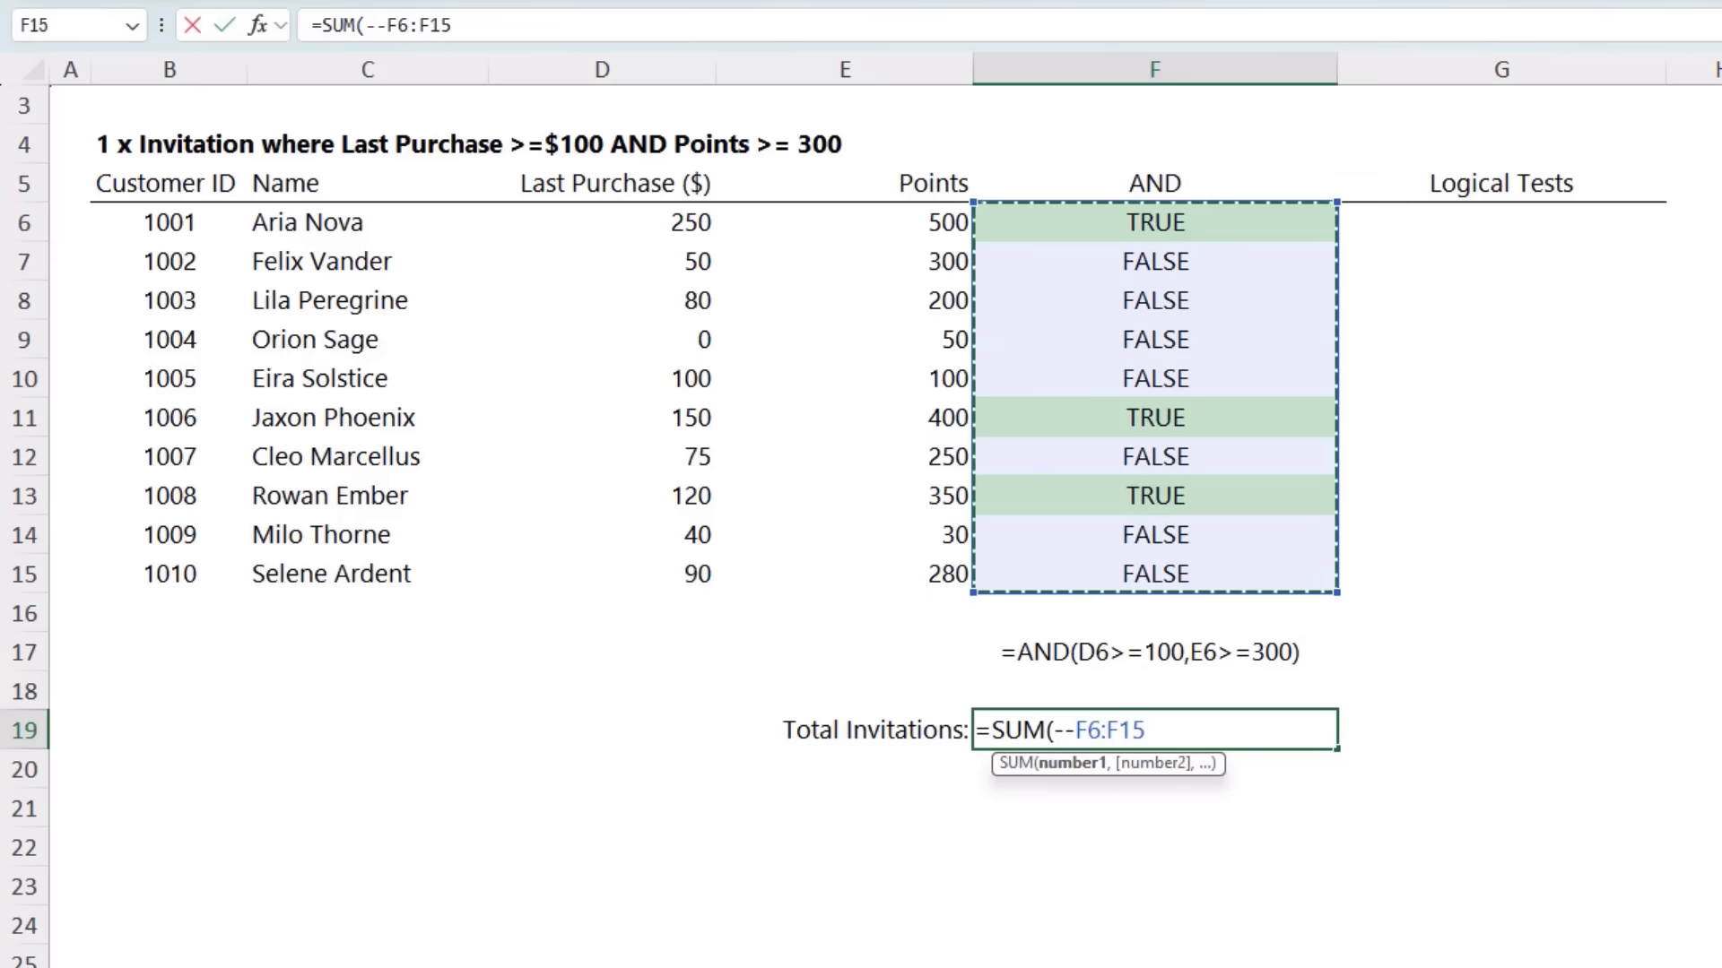
text())
key(Return)
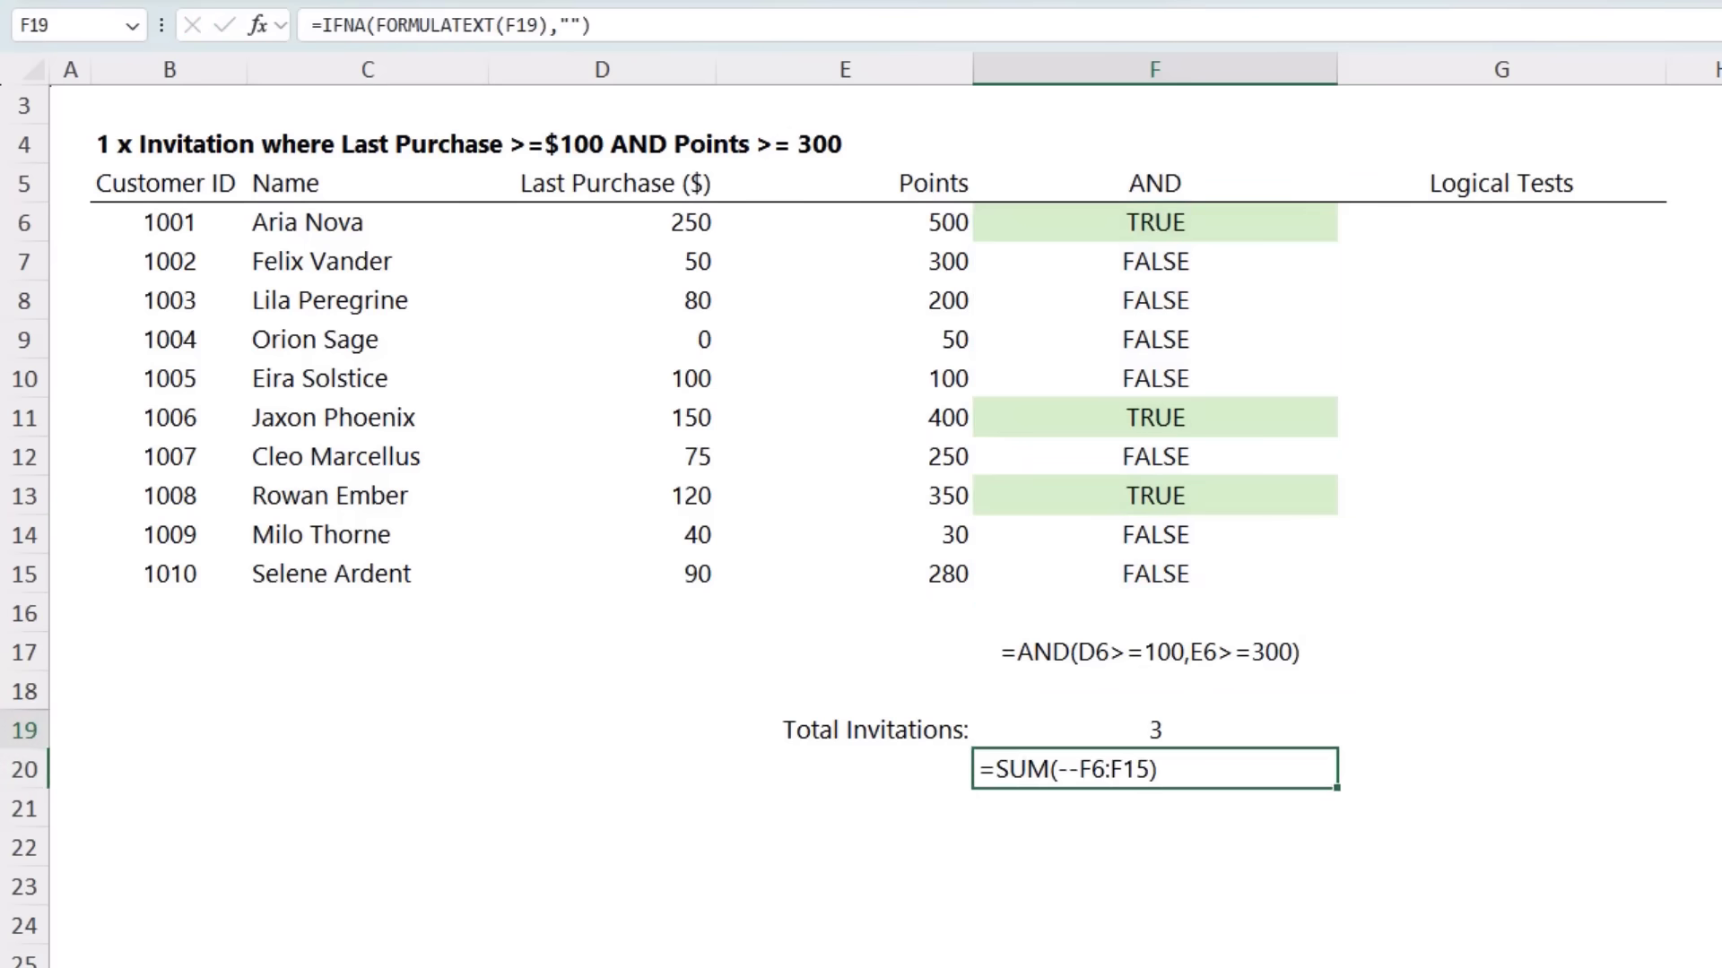
click(1155, 730)
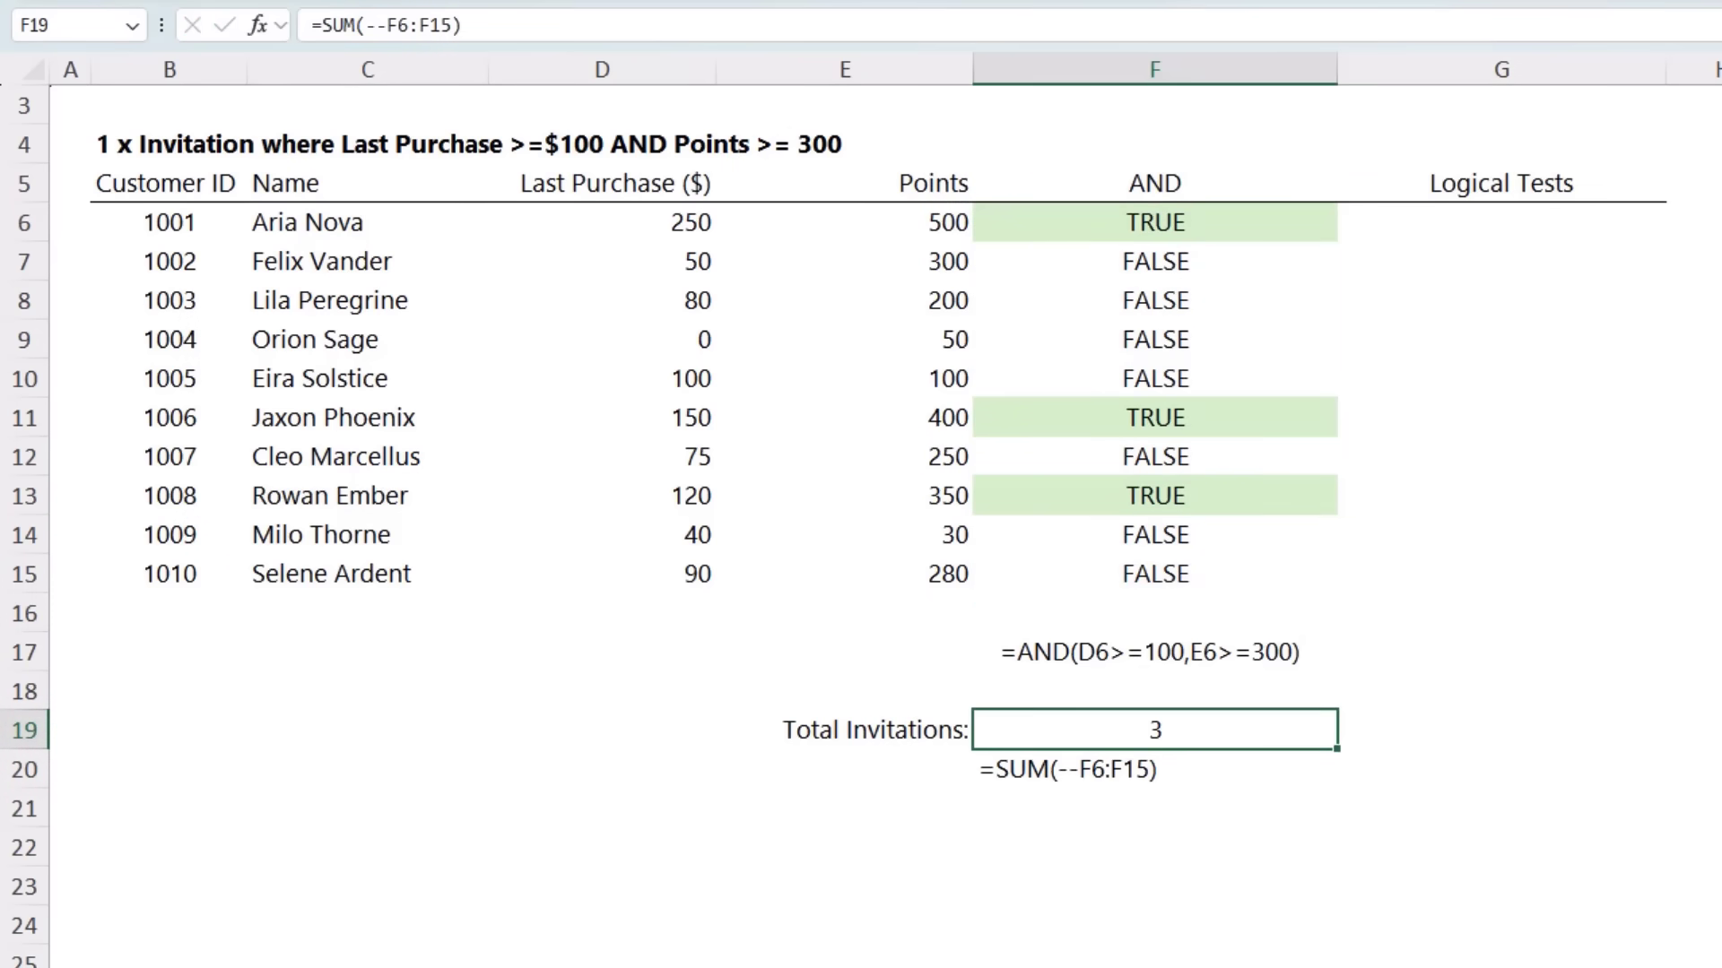
Enter =(D6>=100)*(E6>=300) in G6, copy it down to G15, and review the multiplication sign.
click(1525, 220)
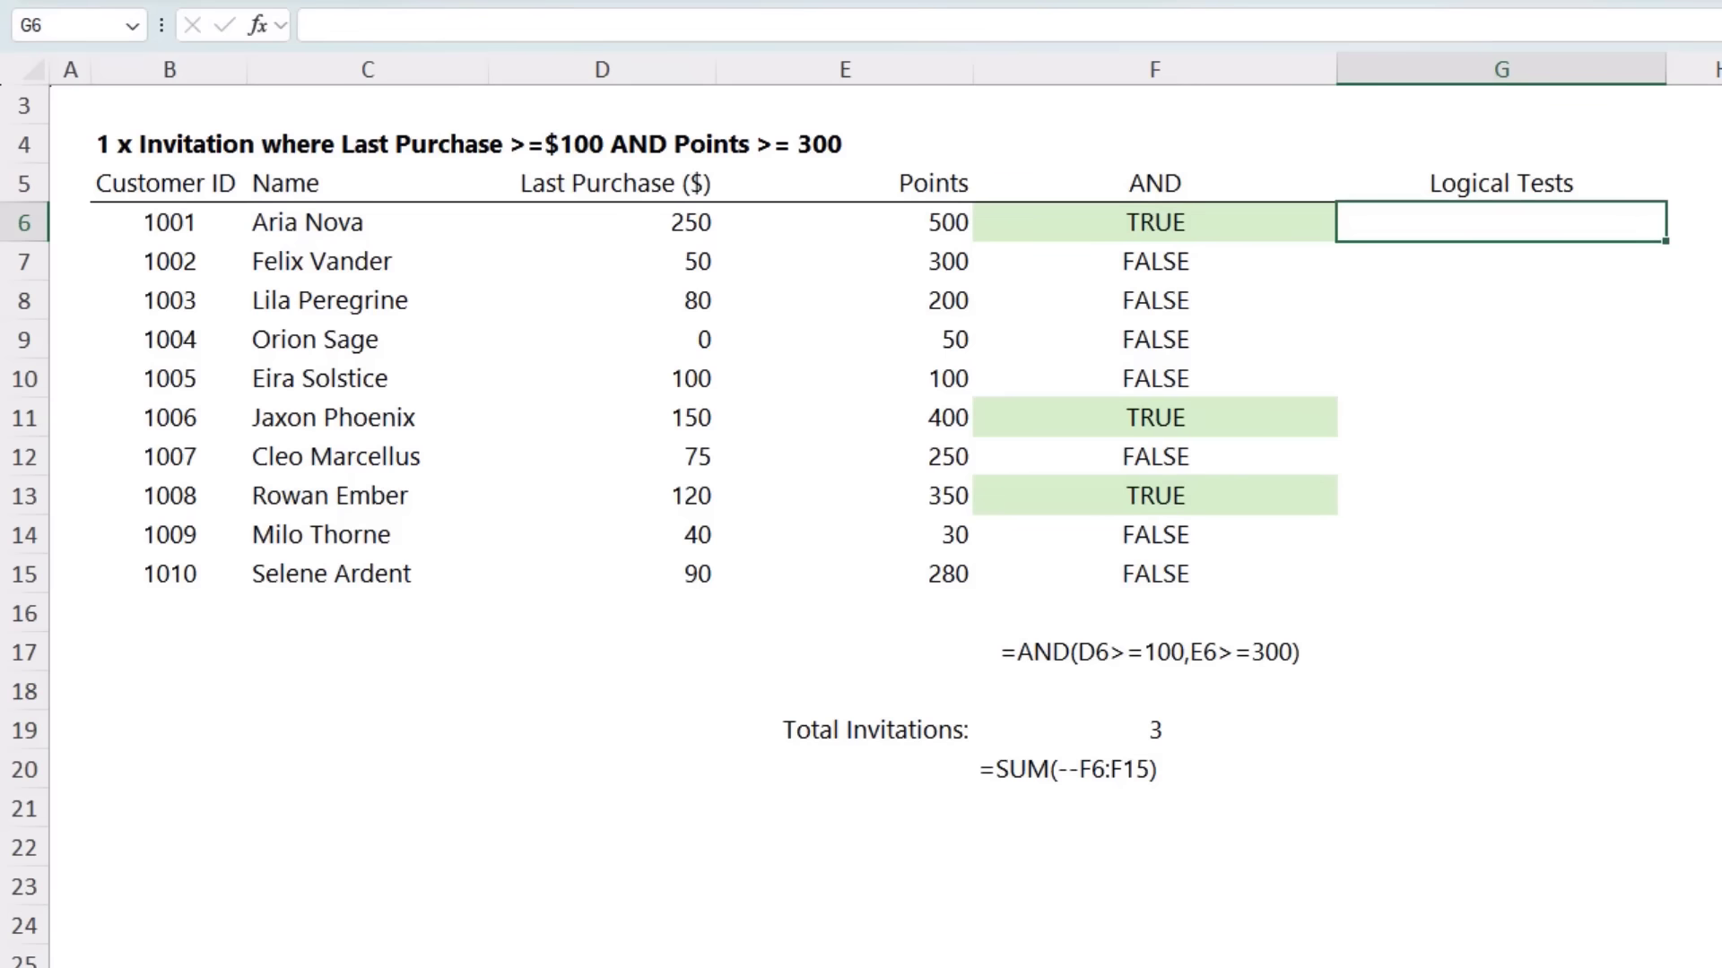
text(=()
click(675, 223)
text(>)
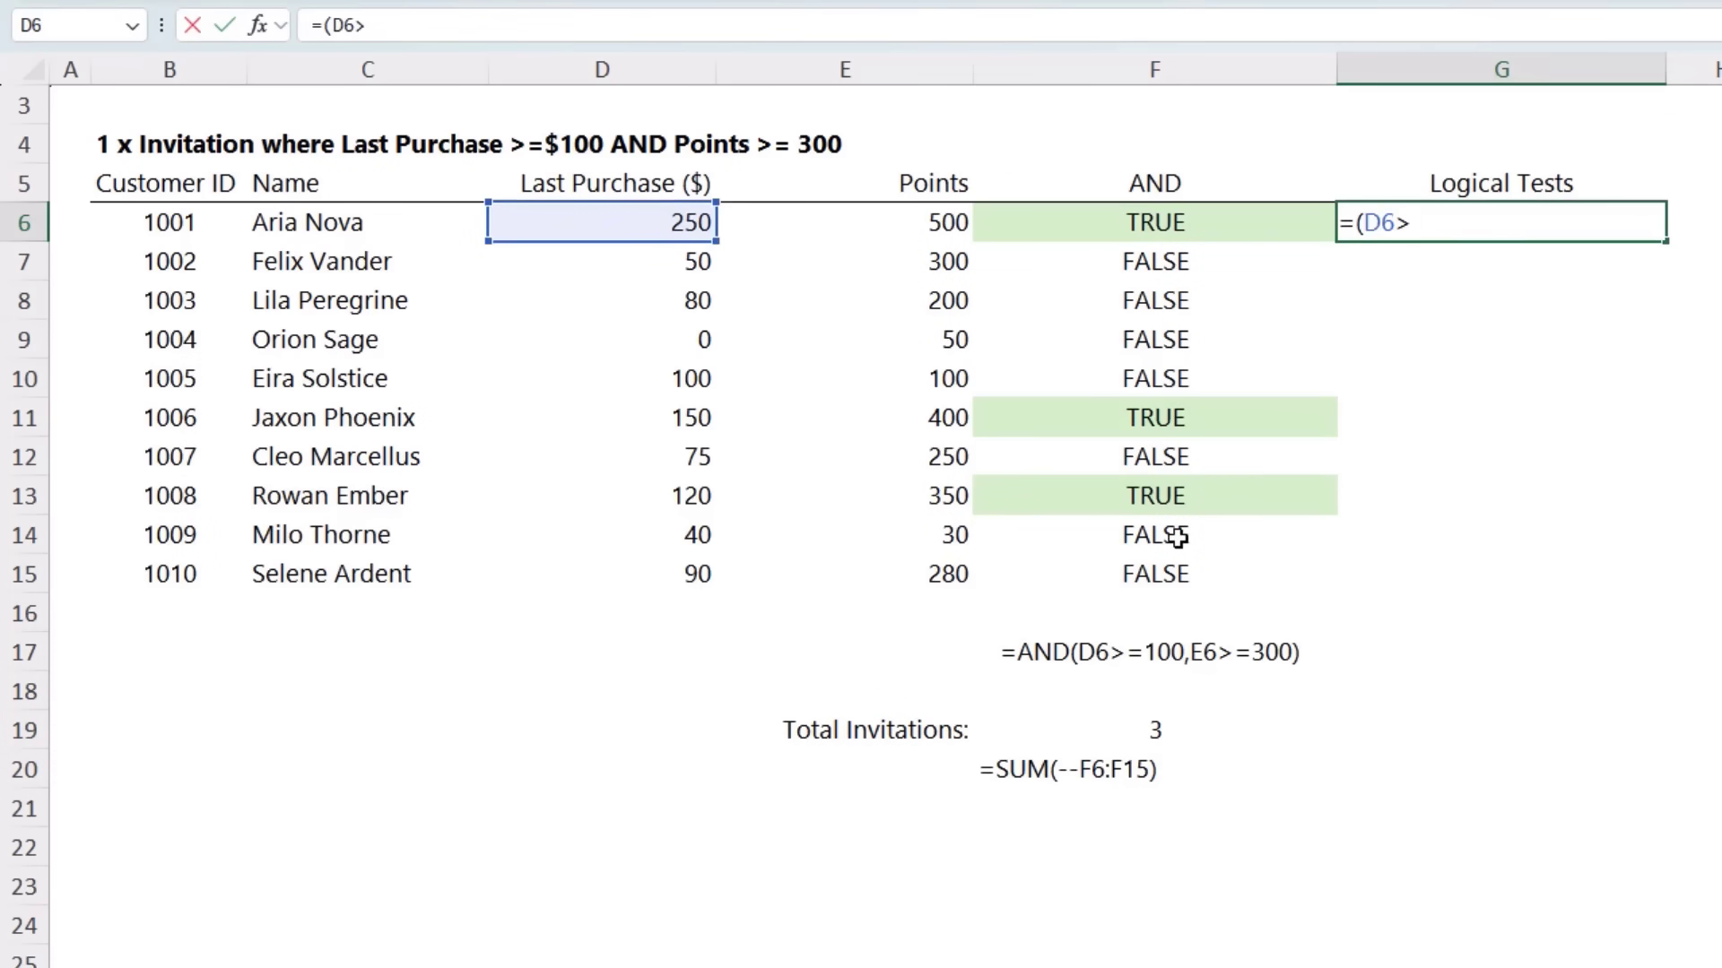
text(=100)*()
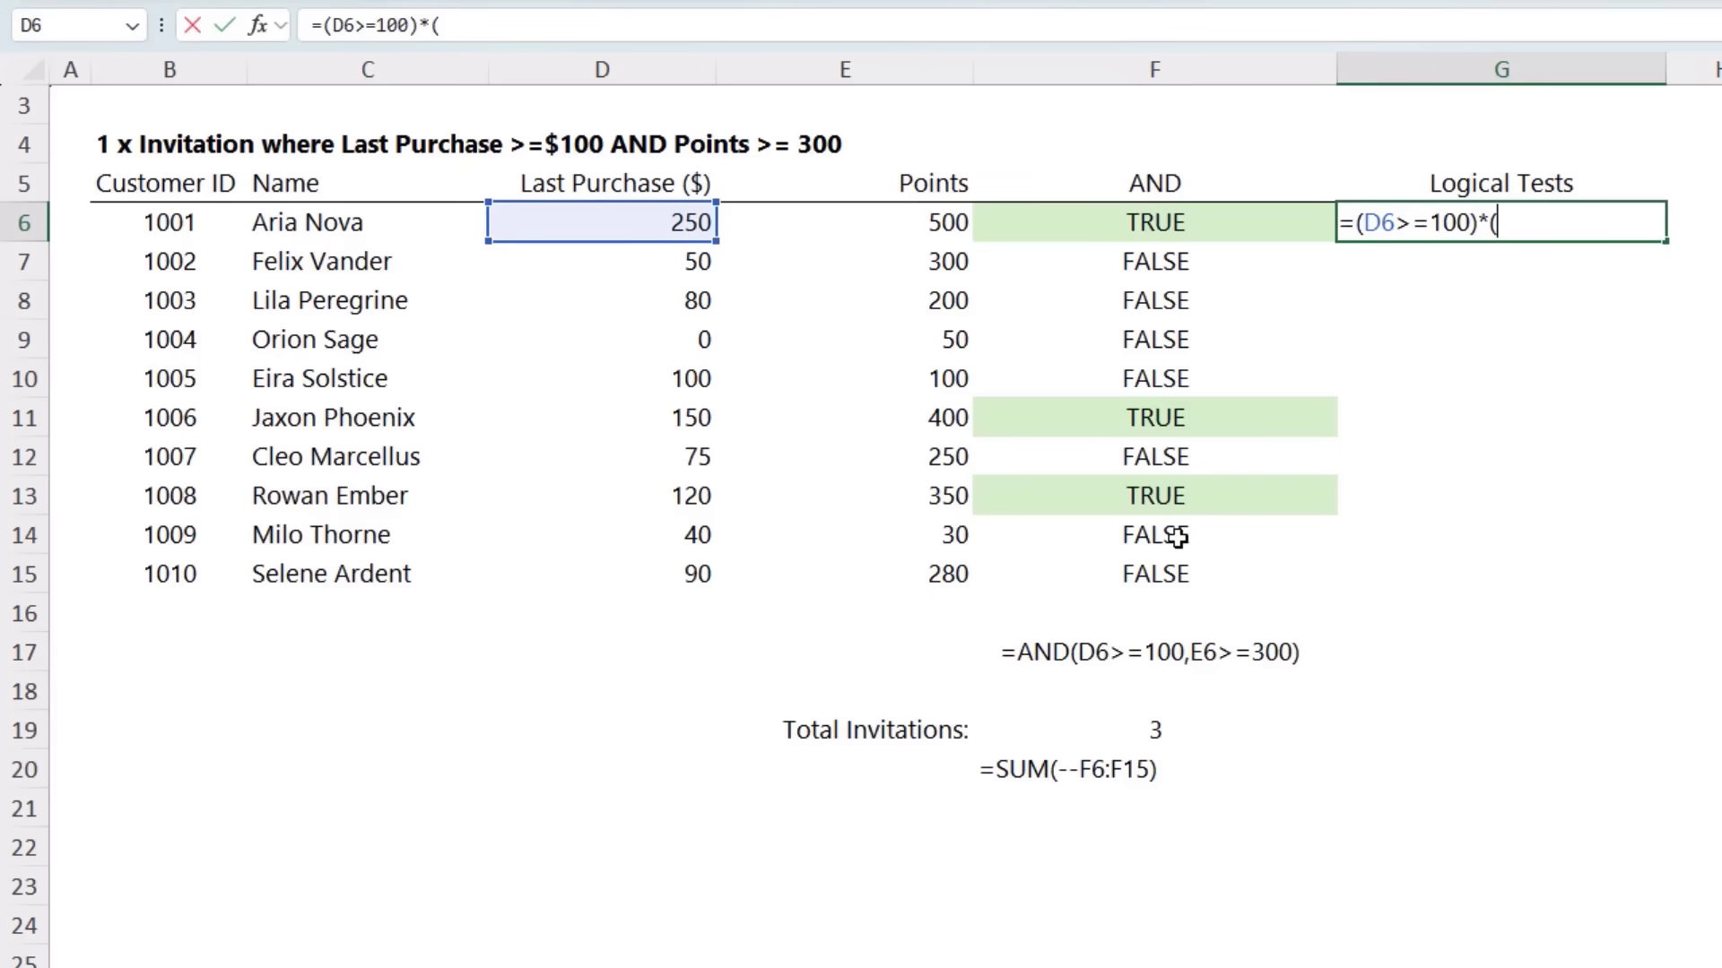
click(837, 223)
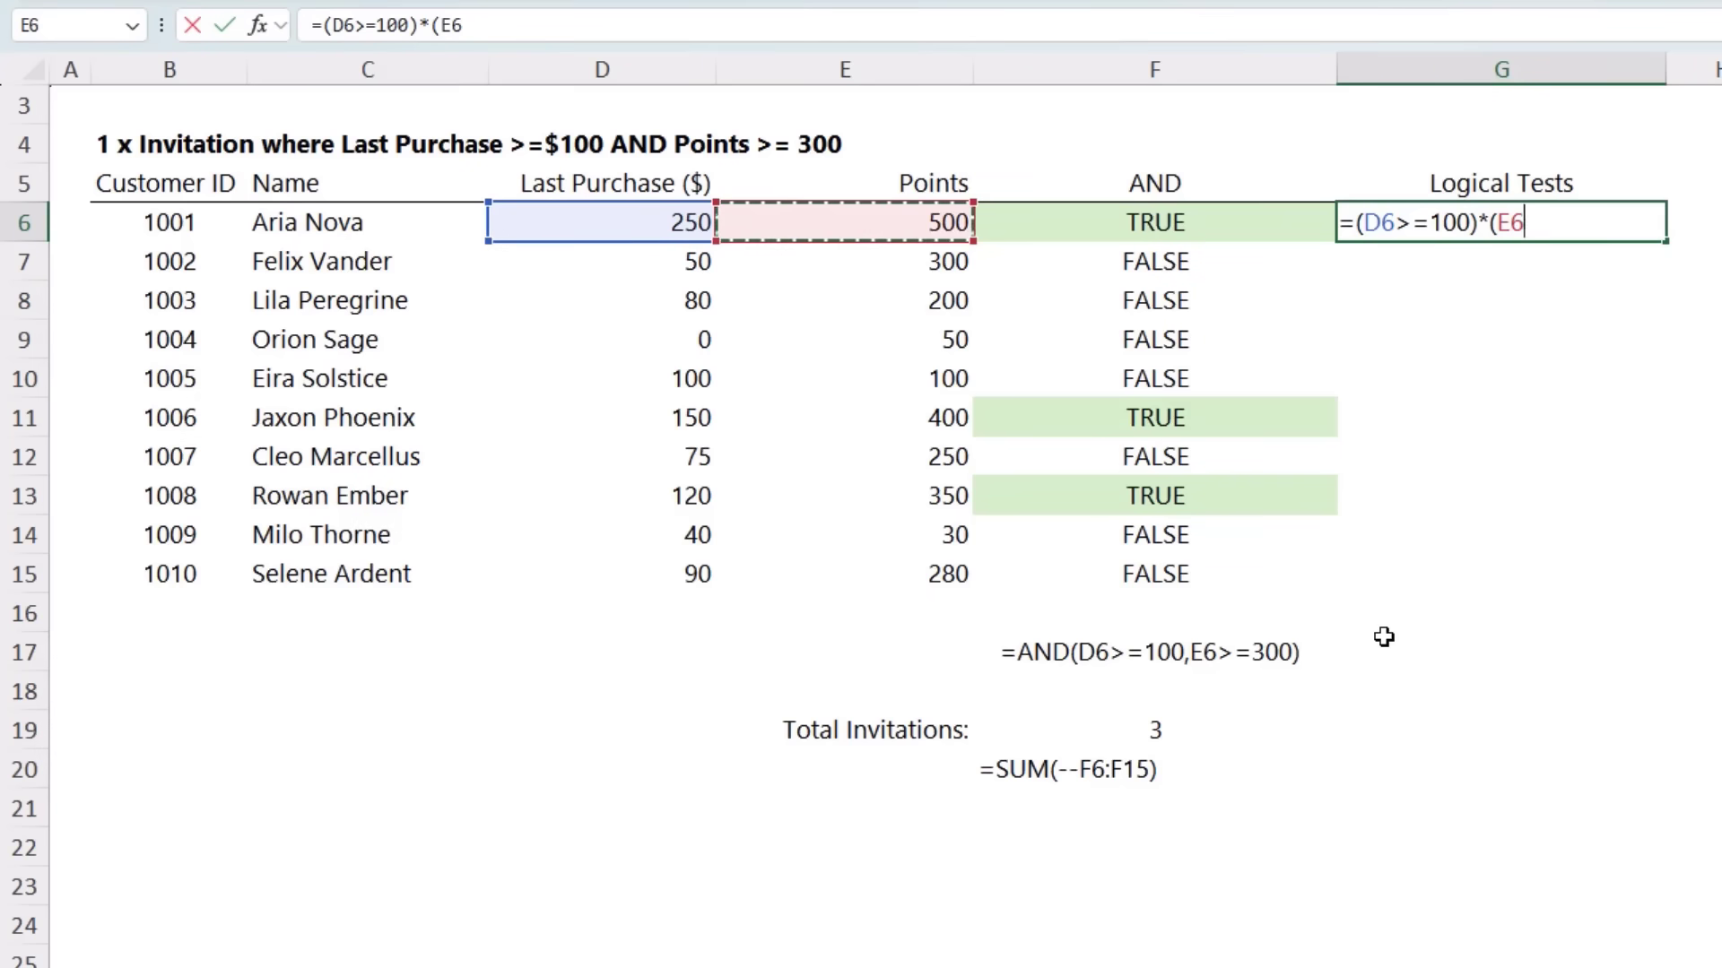
text(>=300)
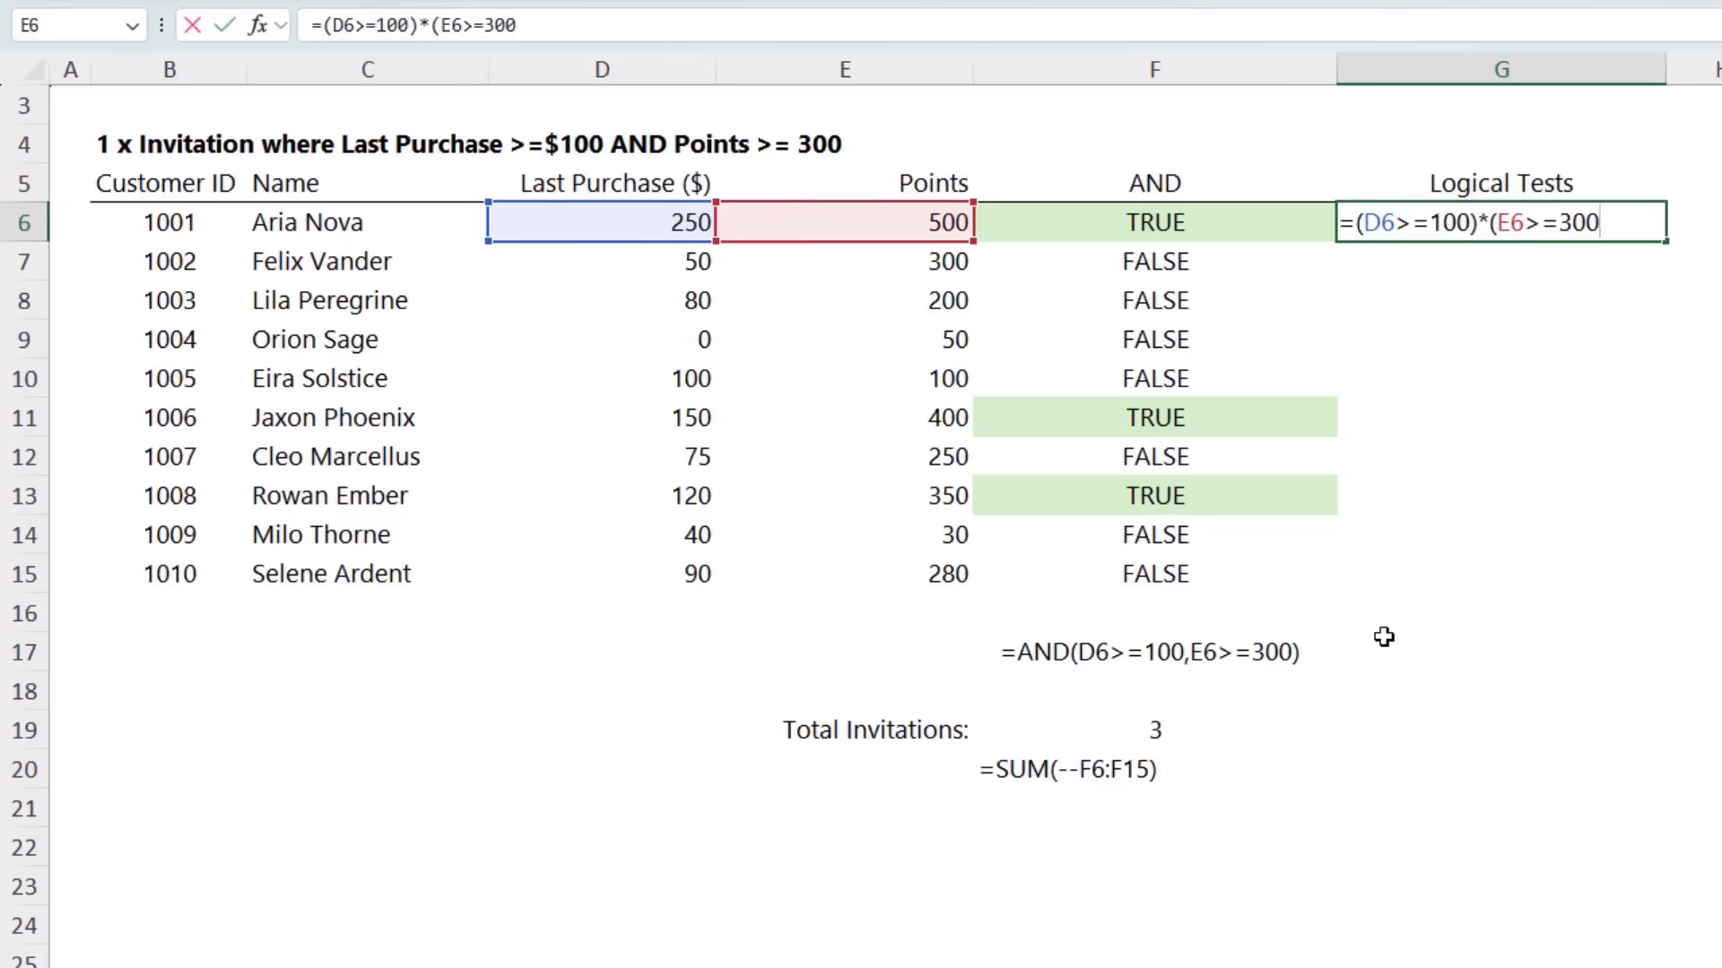
text())
key(ctrl+Return)
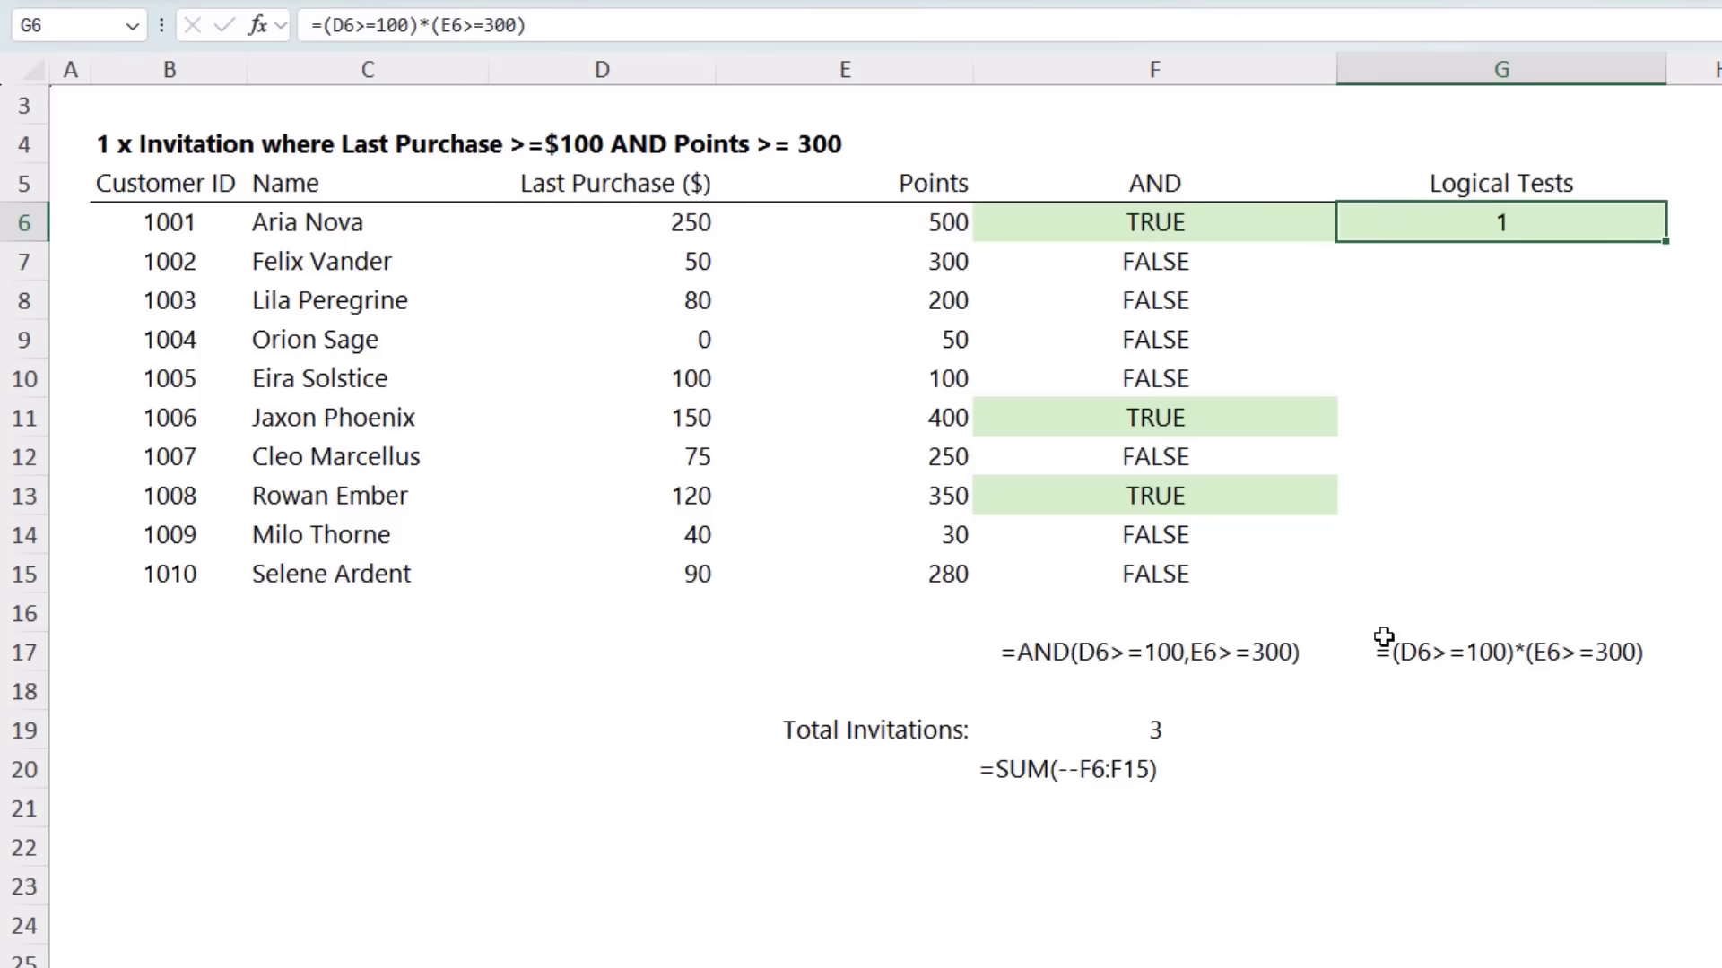
double_click(1666, 240)
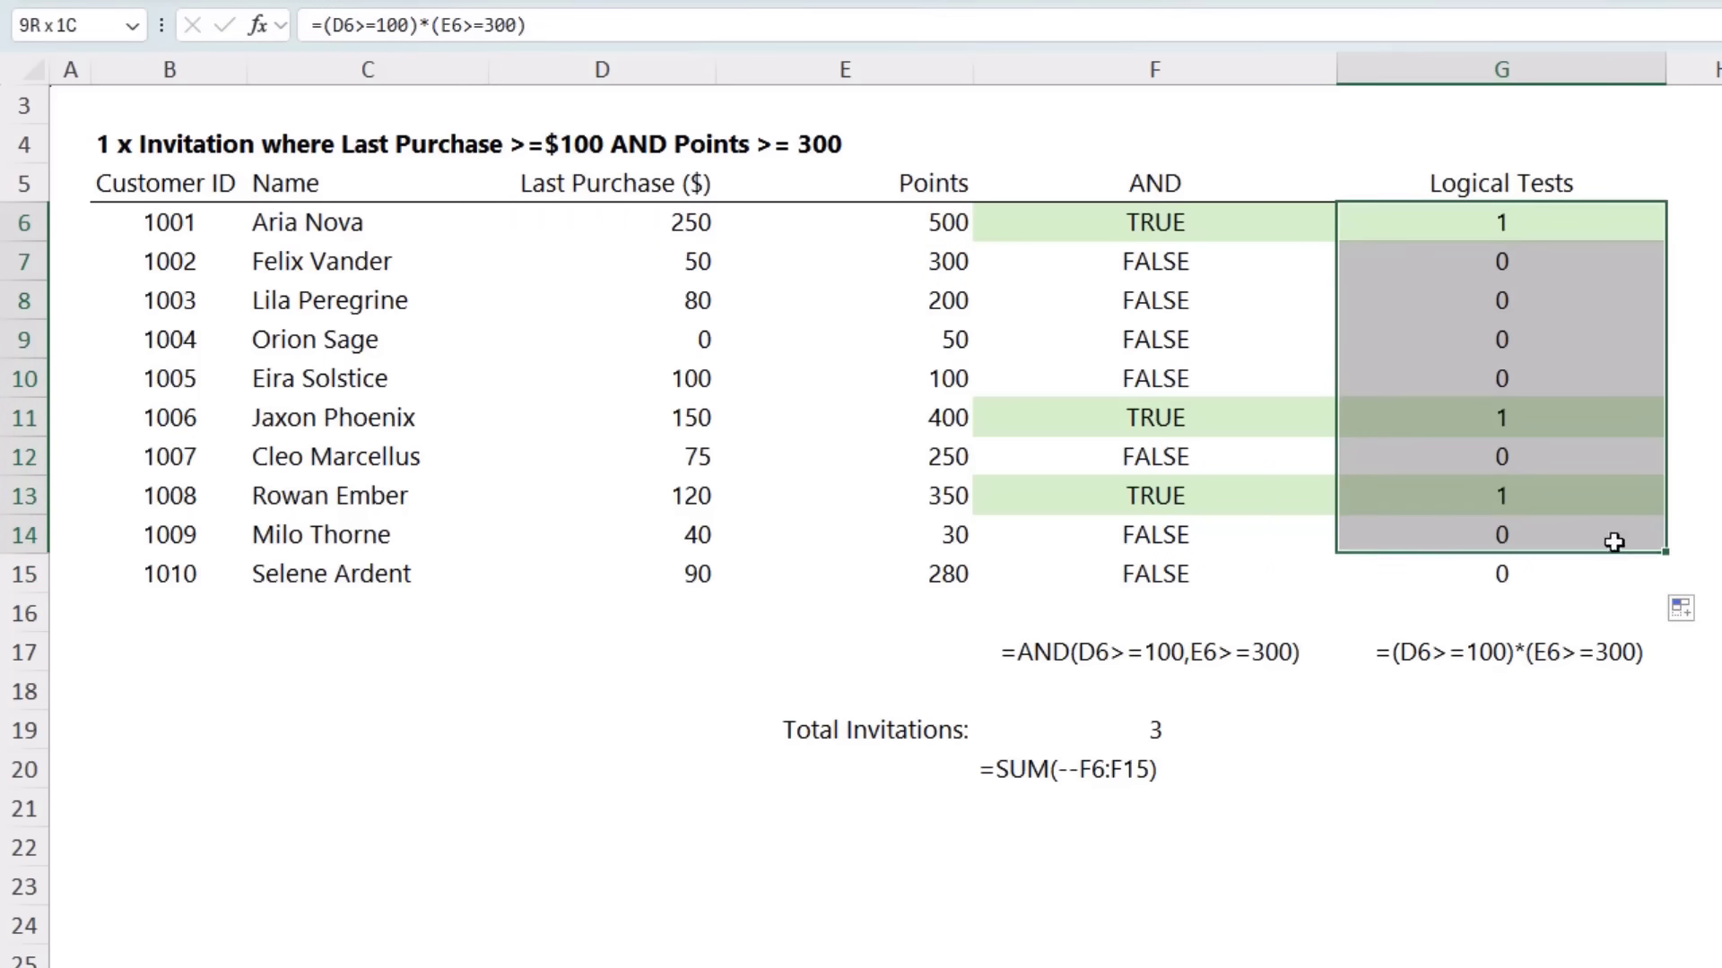
double_click(1410, 224)
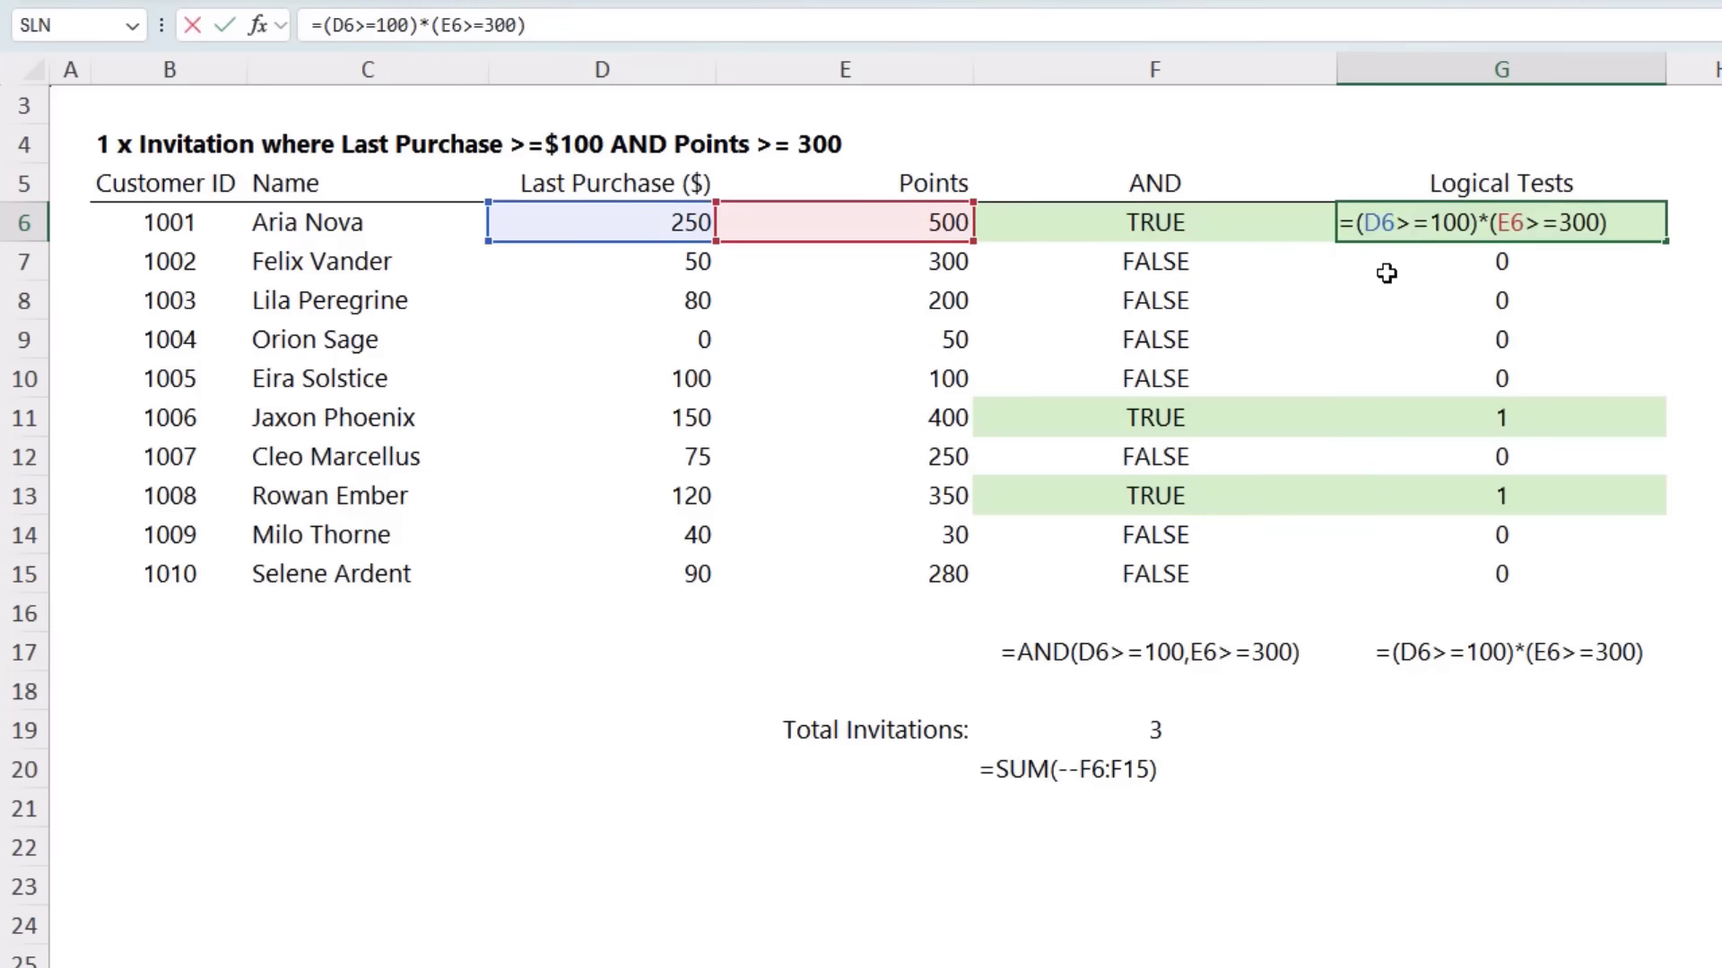
double_click(1482, 223)
key(ctrl+Return)
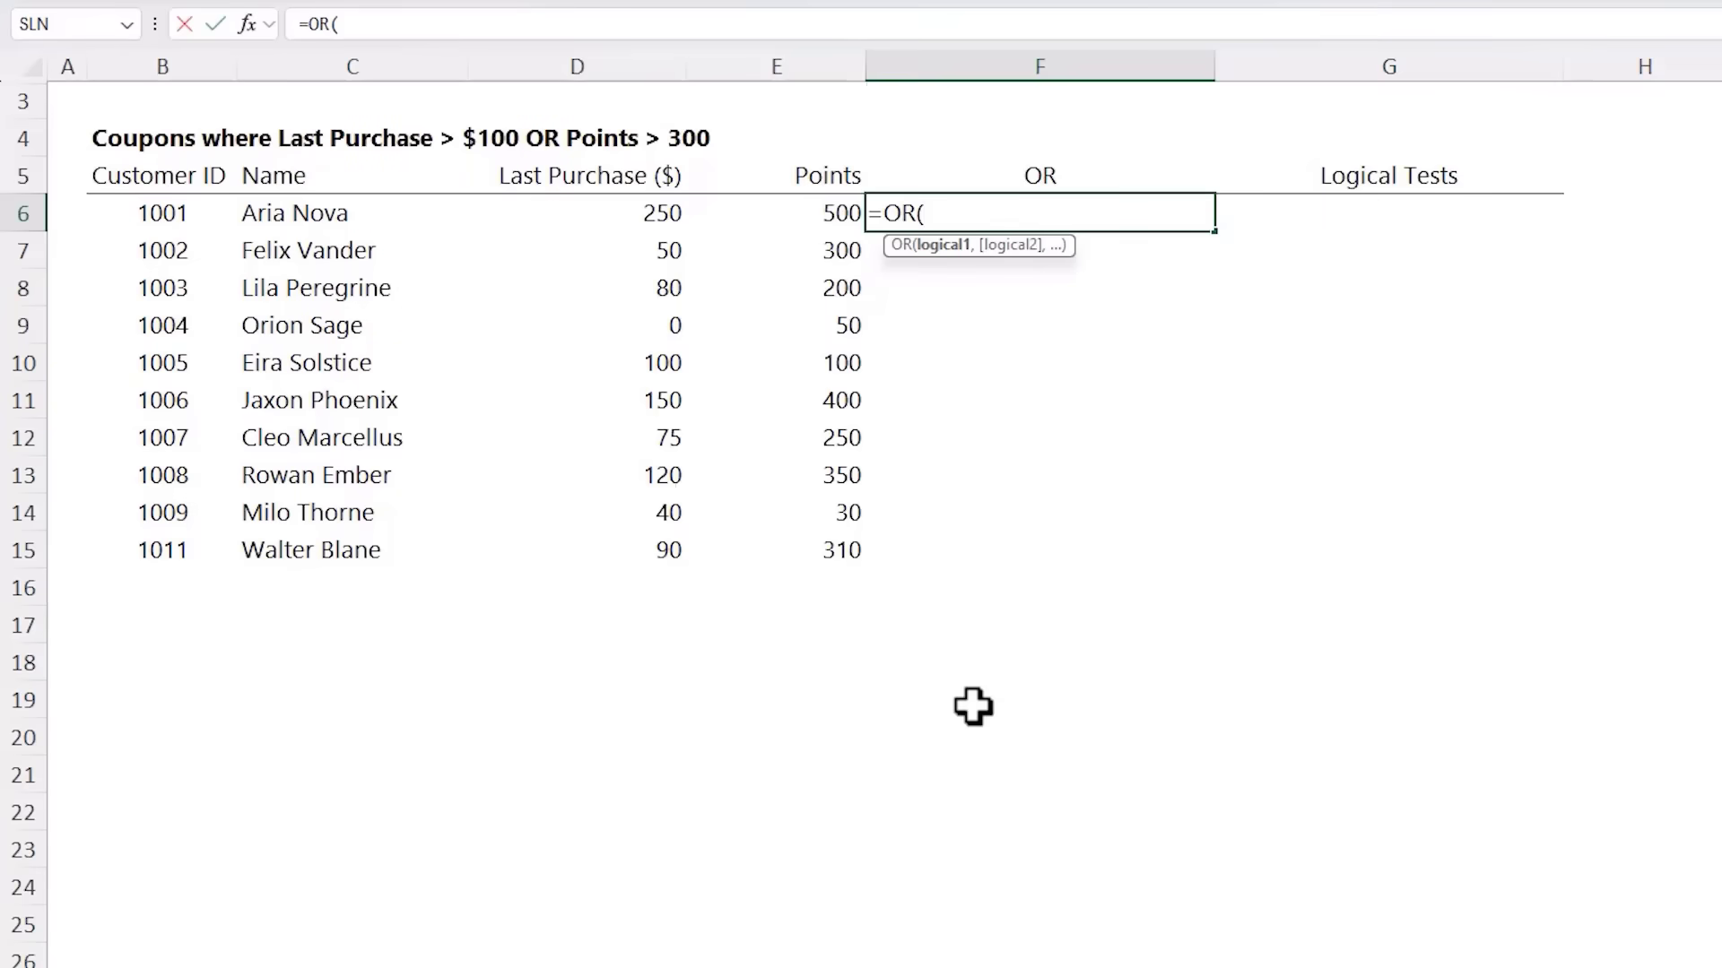
Complete =OR(D6>100,E6>300) in F6, fill it to F15, and preview F15's two conditions.
click(578, 221)
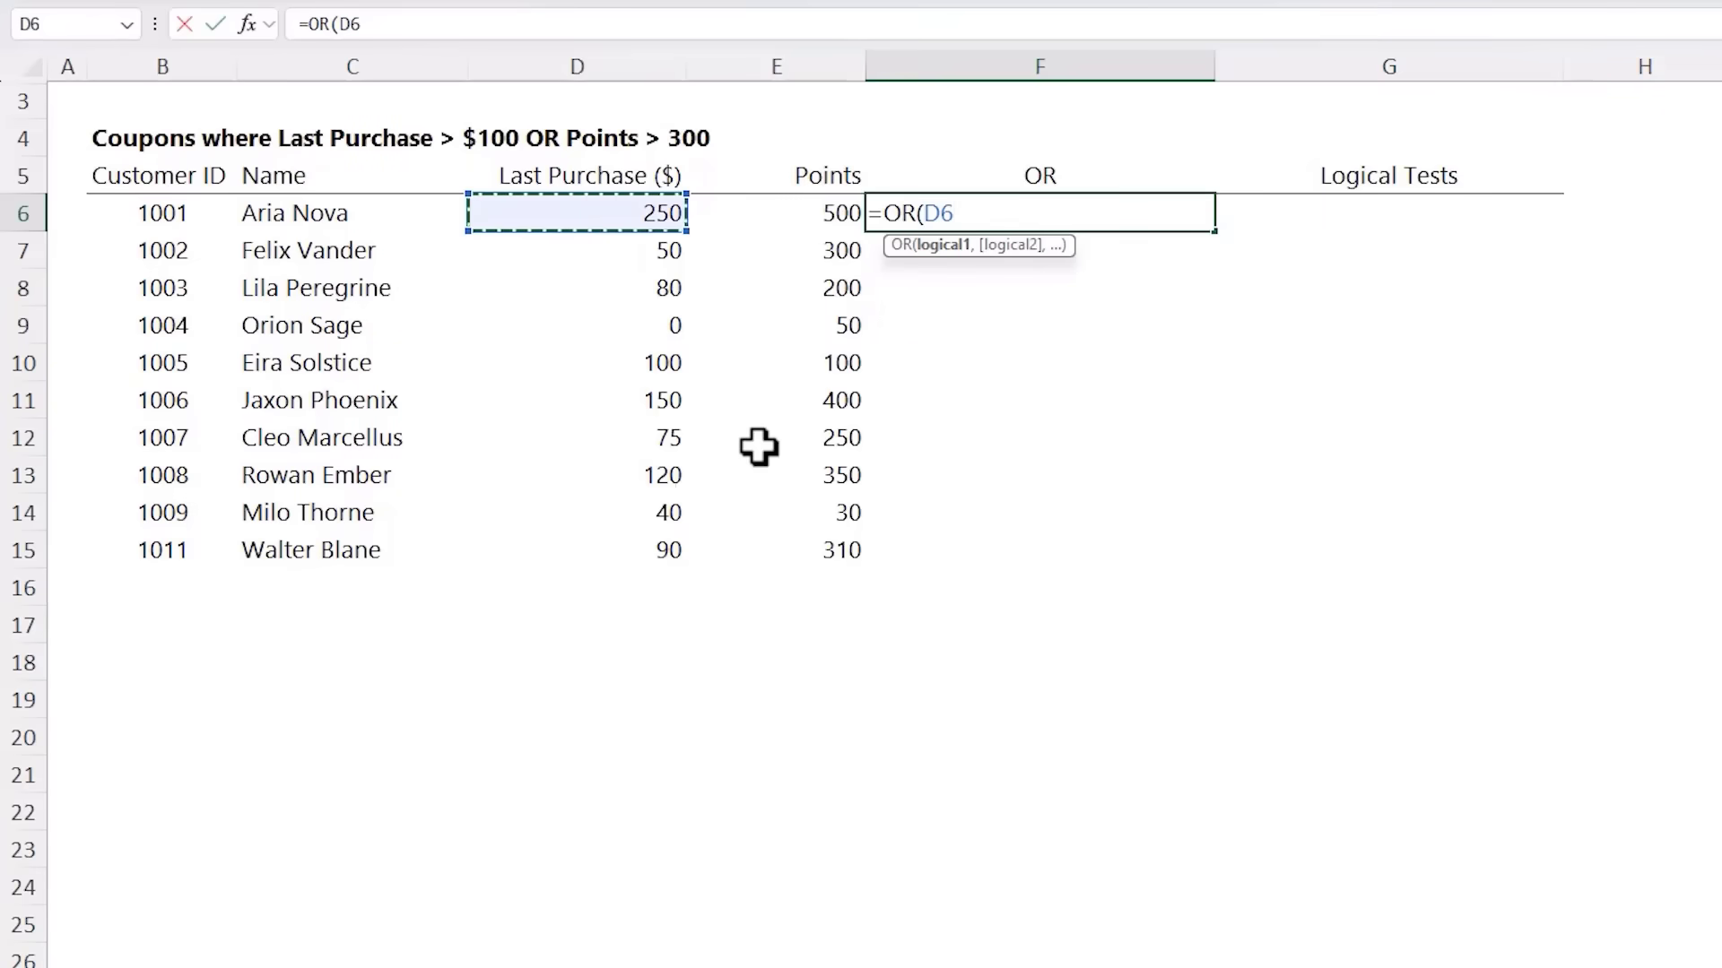
text(>100)
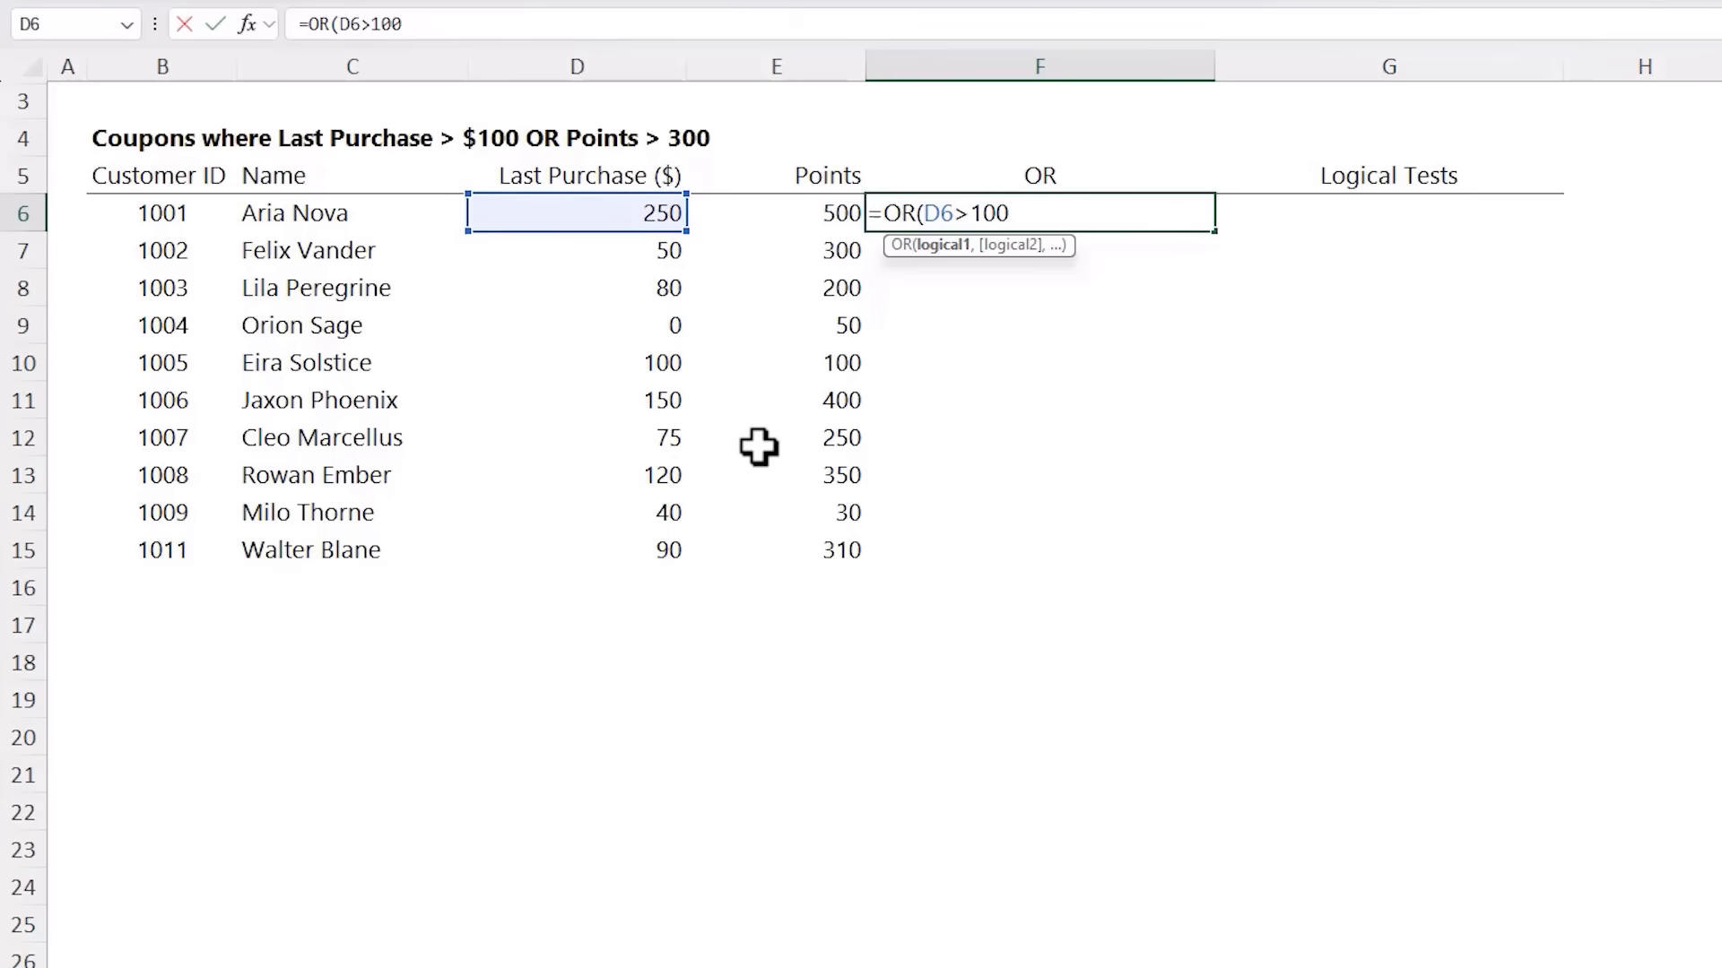
text(,)
click(765, 216)
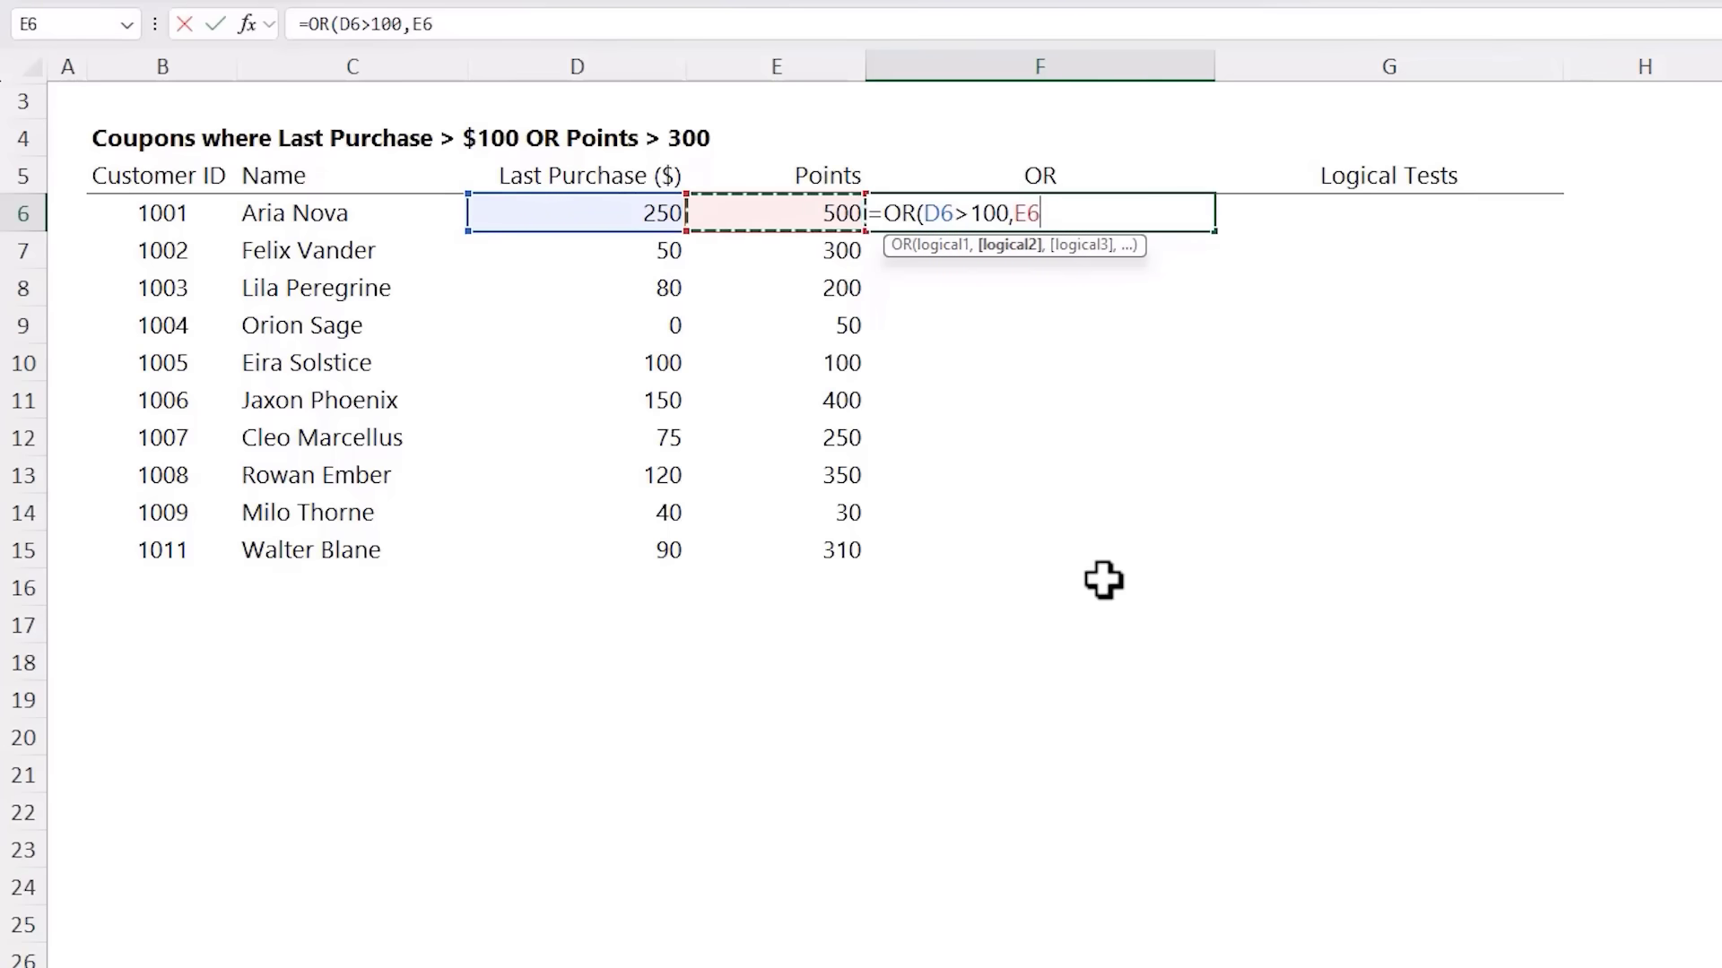
text(>300)
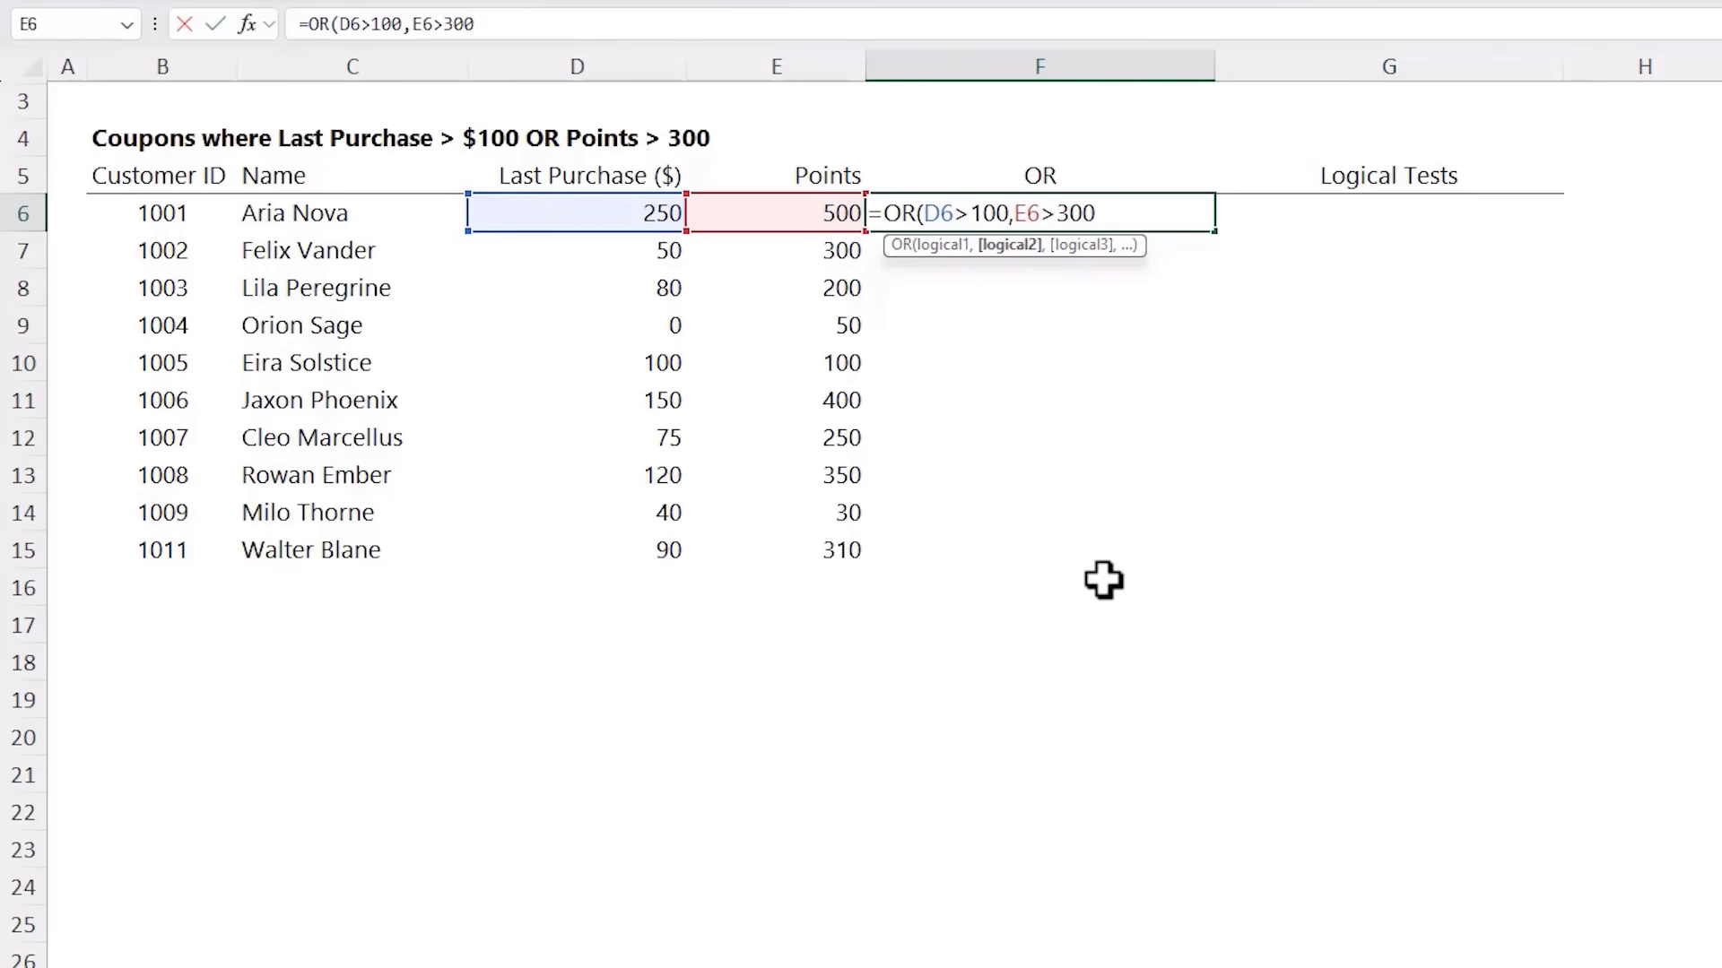
text())
key(Return)
key(Up)
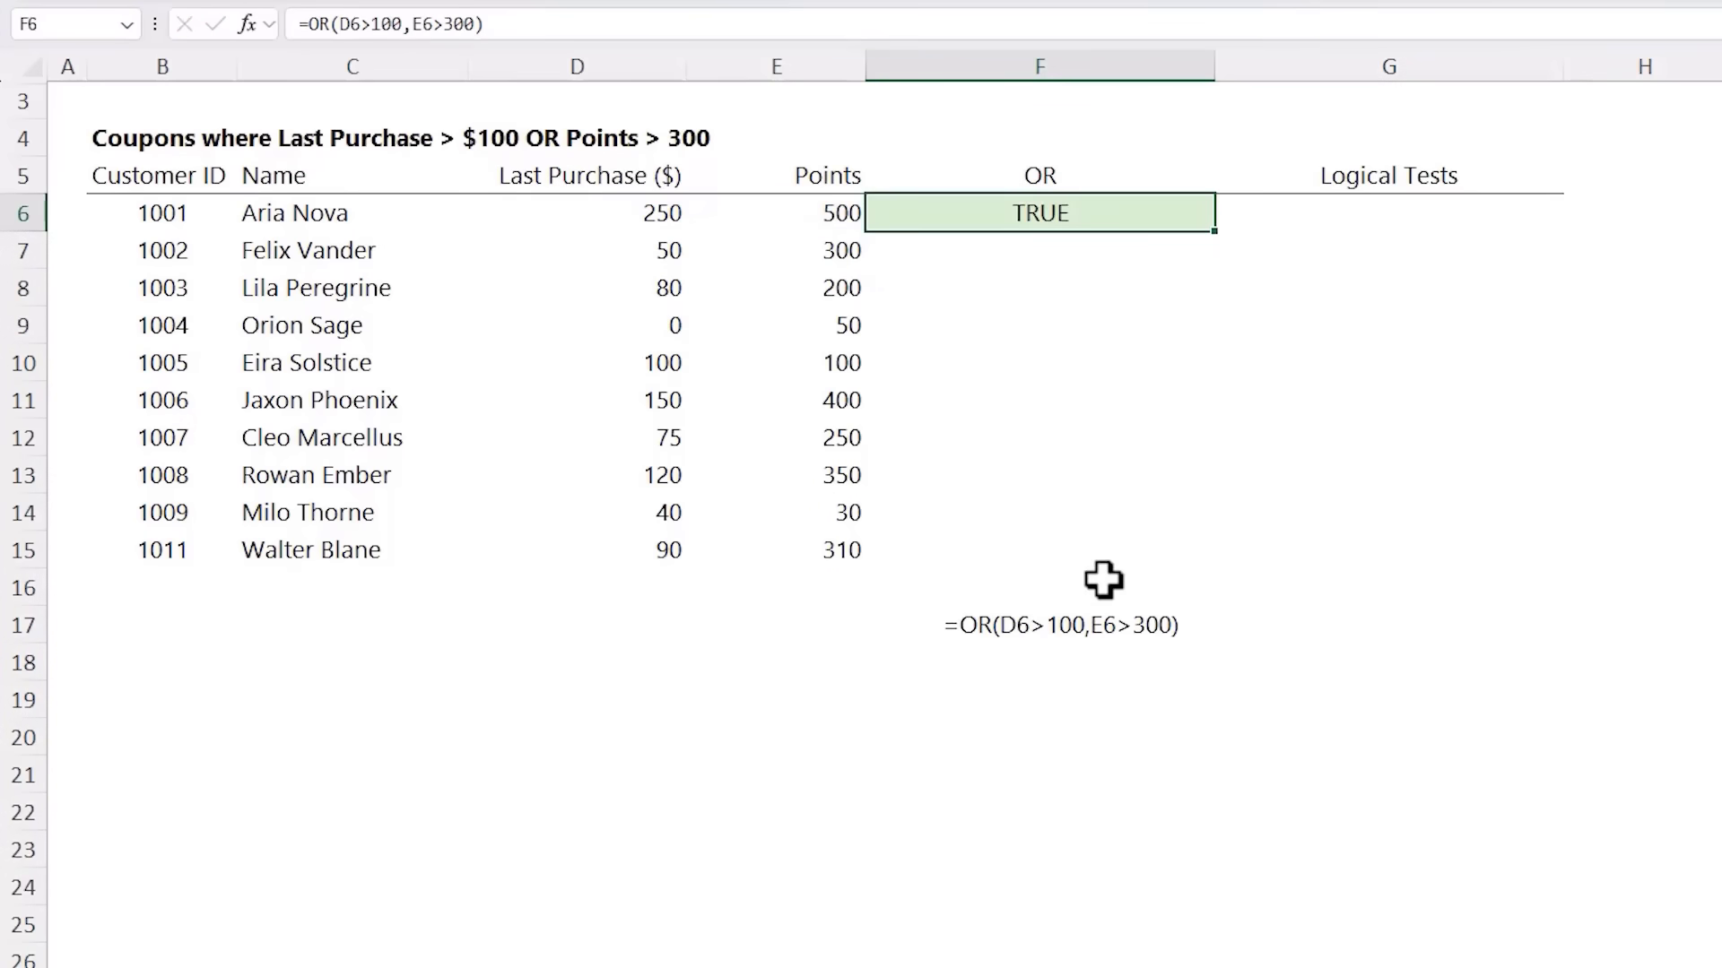
double_click(1220, 234)
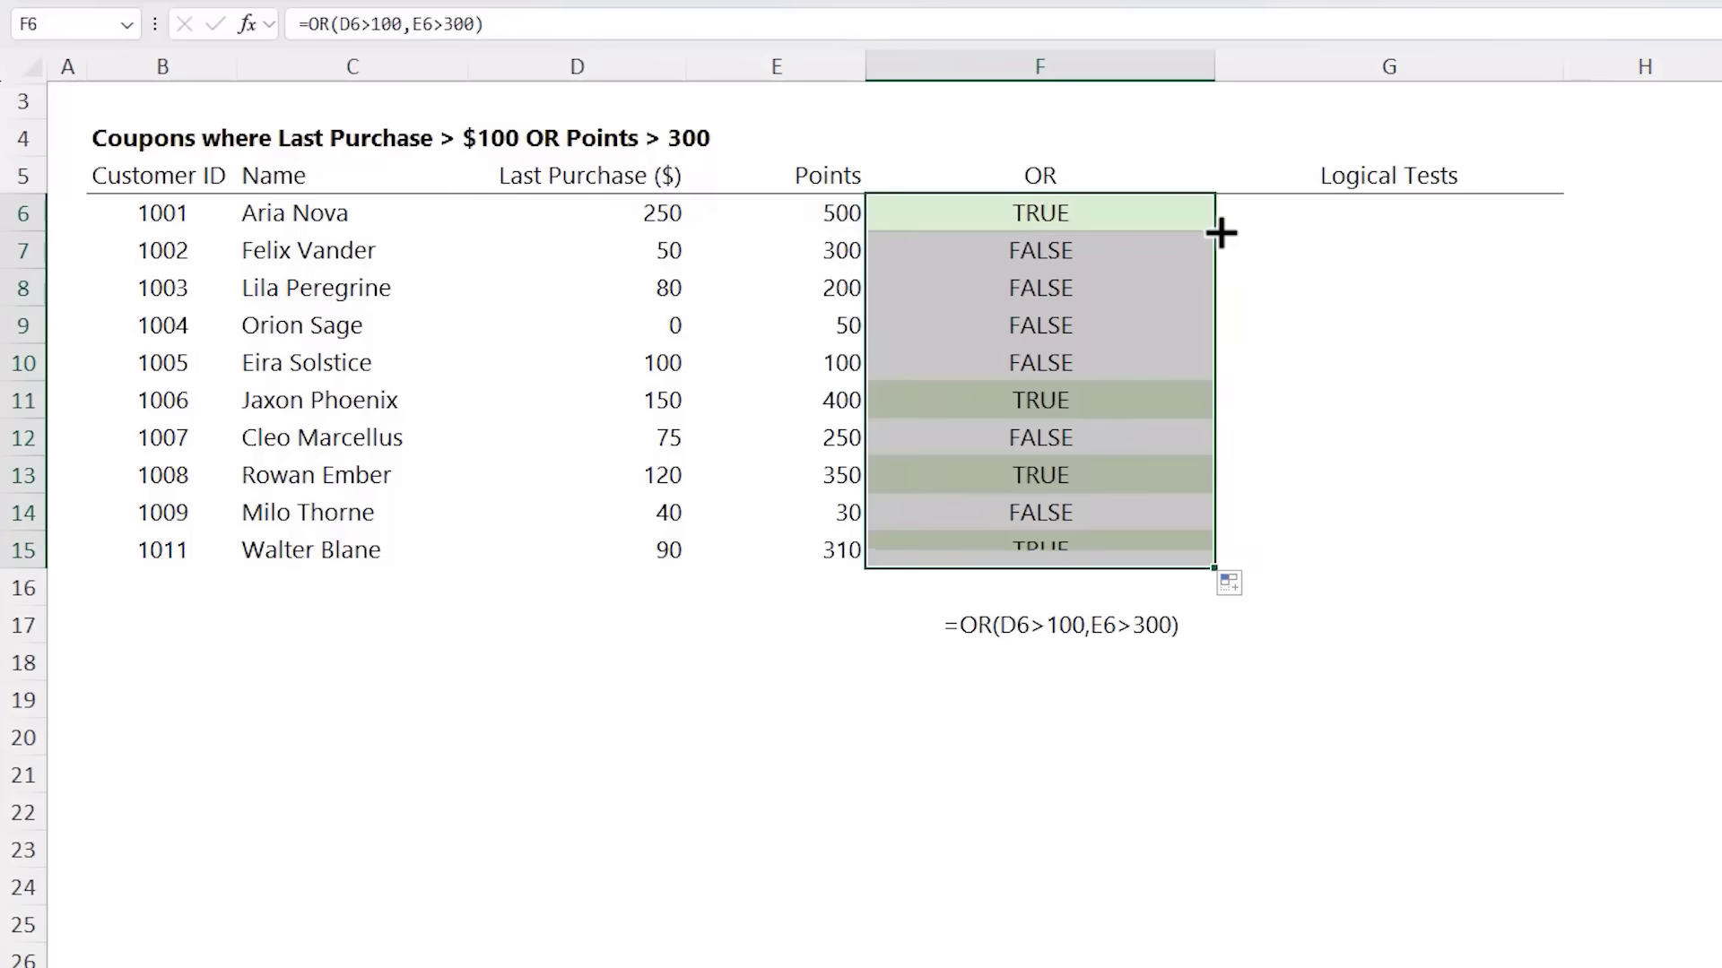
double_click(1121, 549)
click(937, 582)
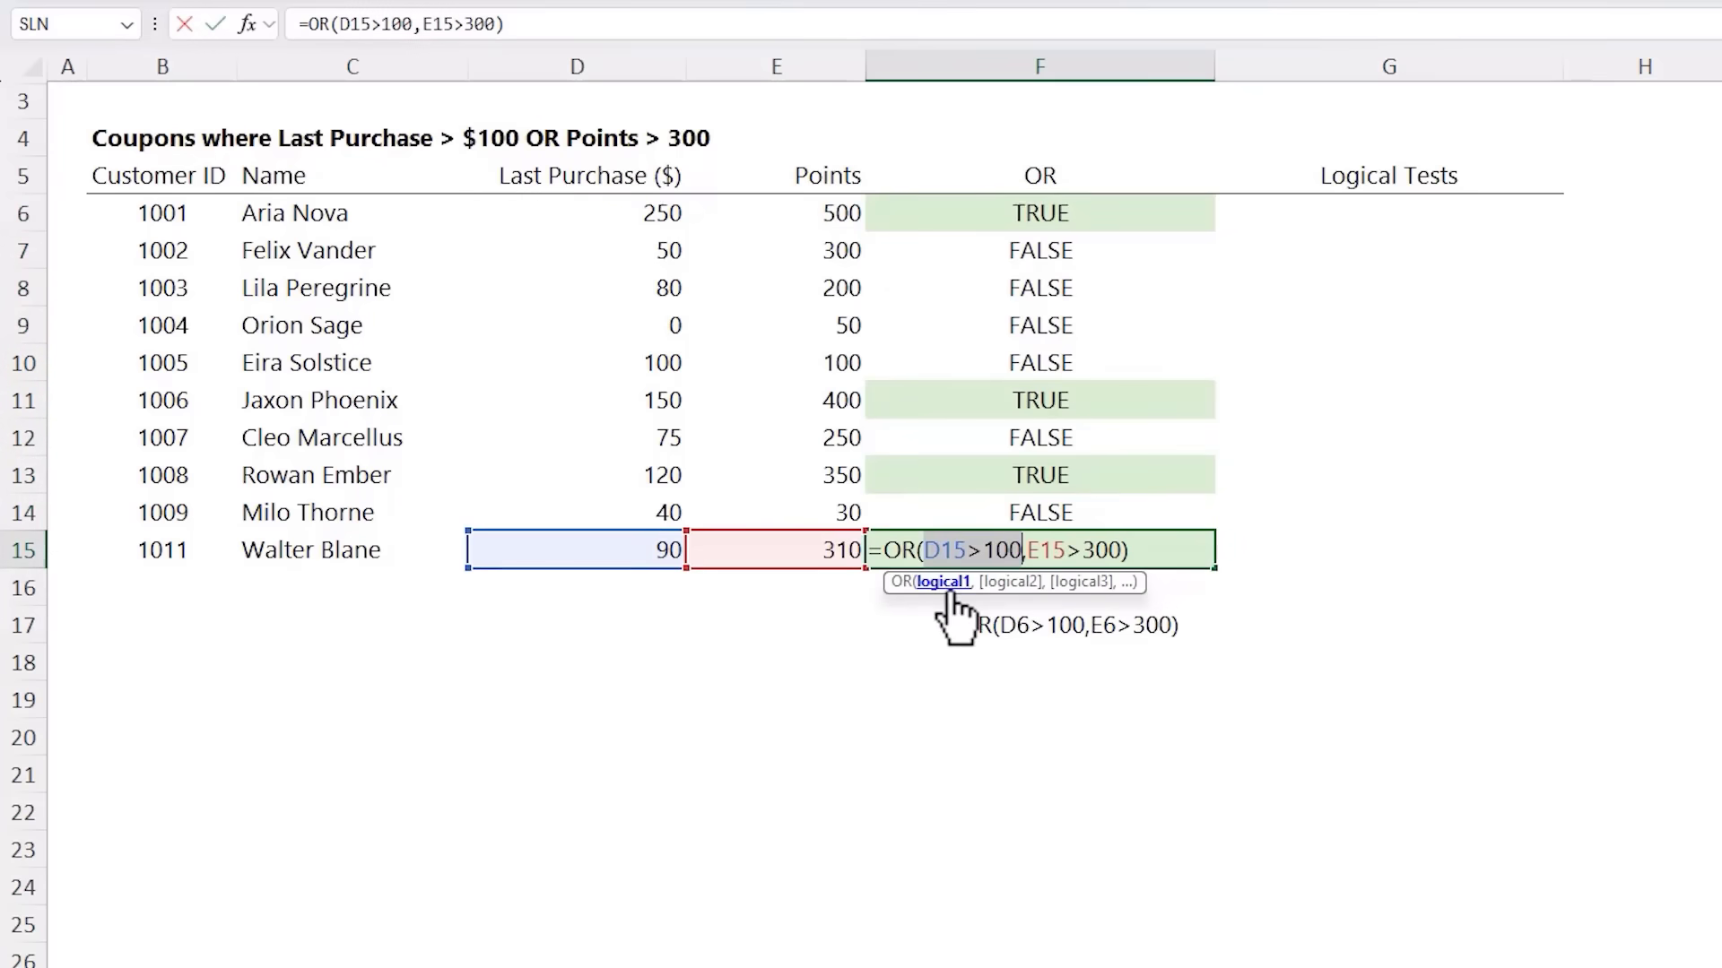
click(1010, 583)
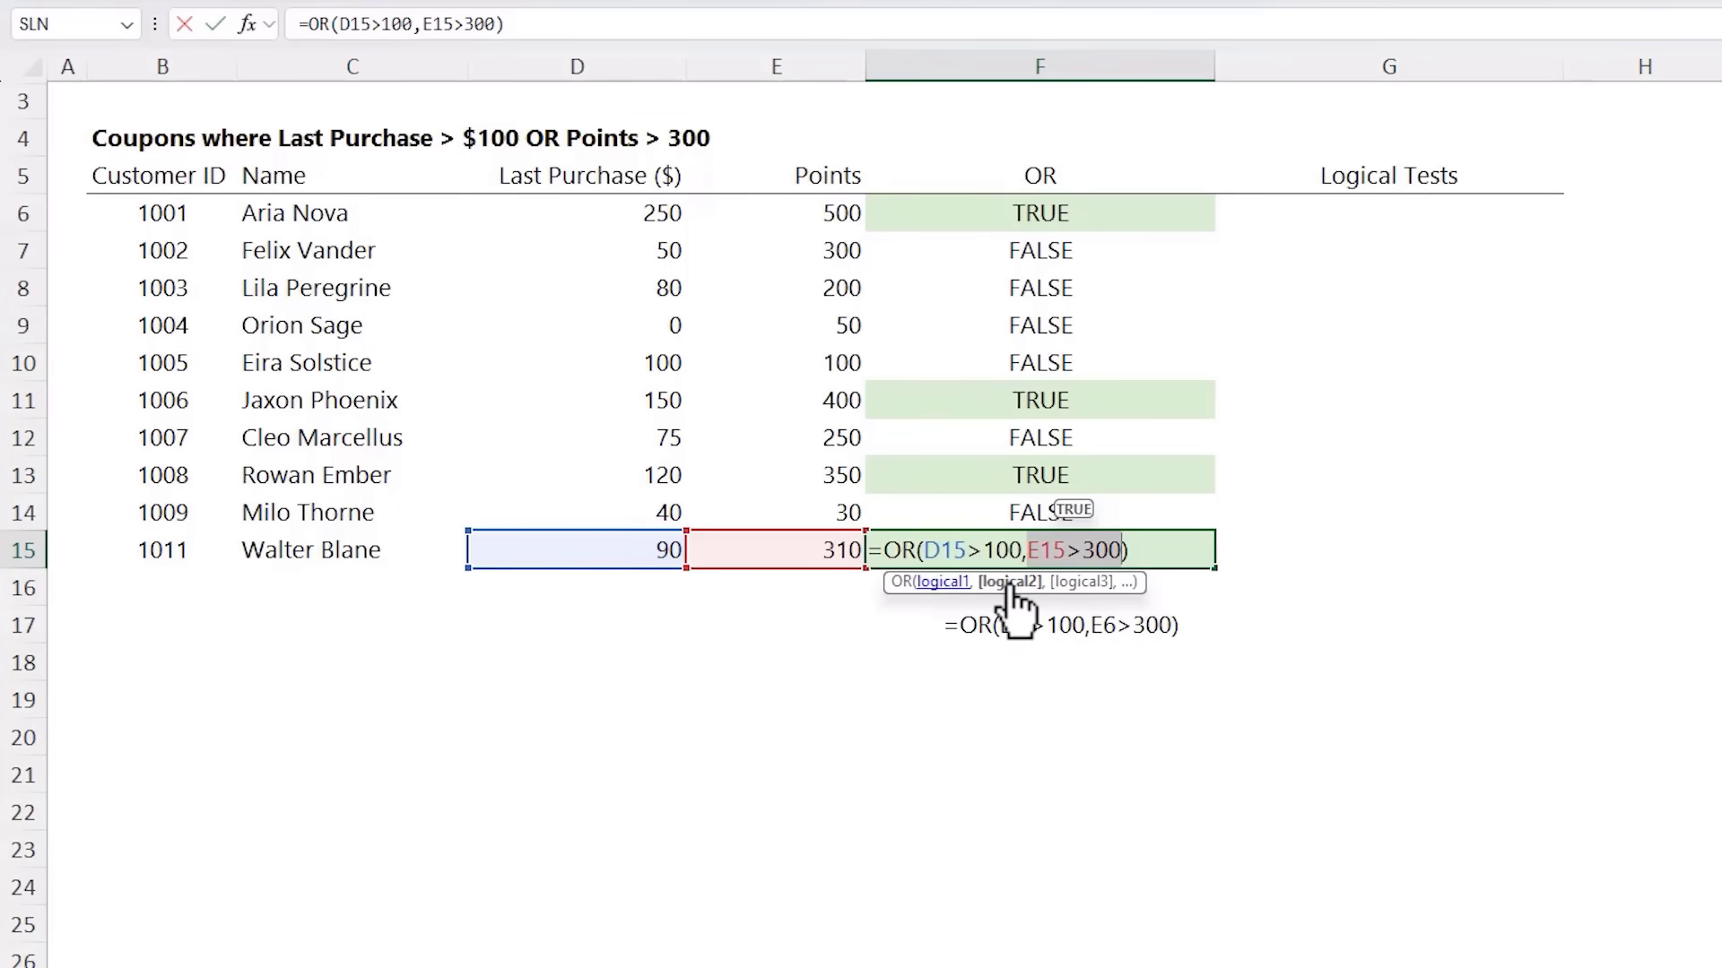
key(Escape)
Prefix the F6 OR formula with -- for 1/0 results and refill it to F15.
click(980, 204)
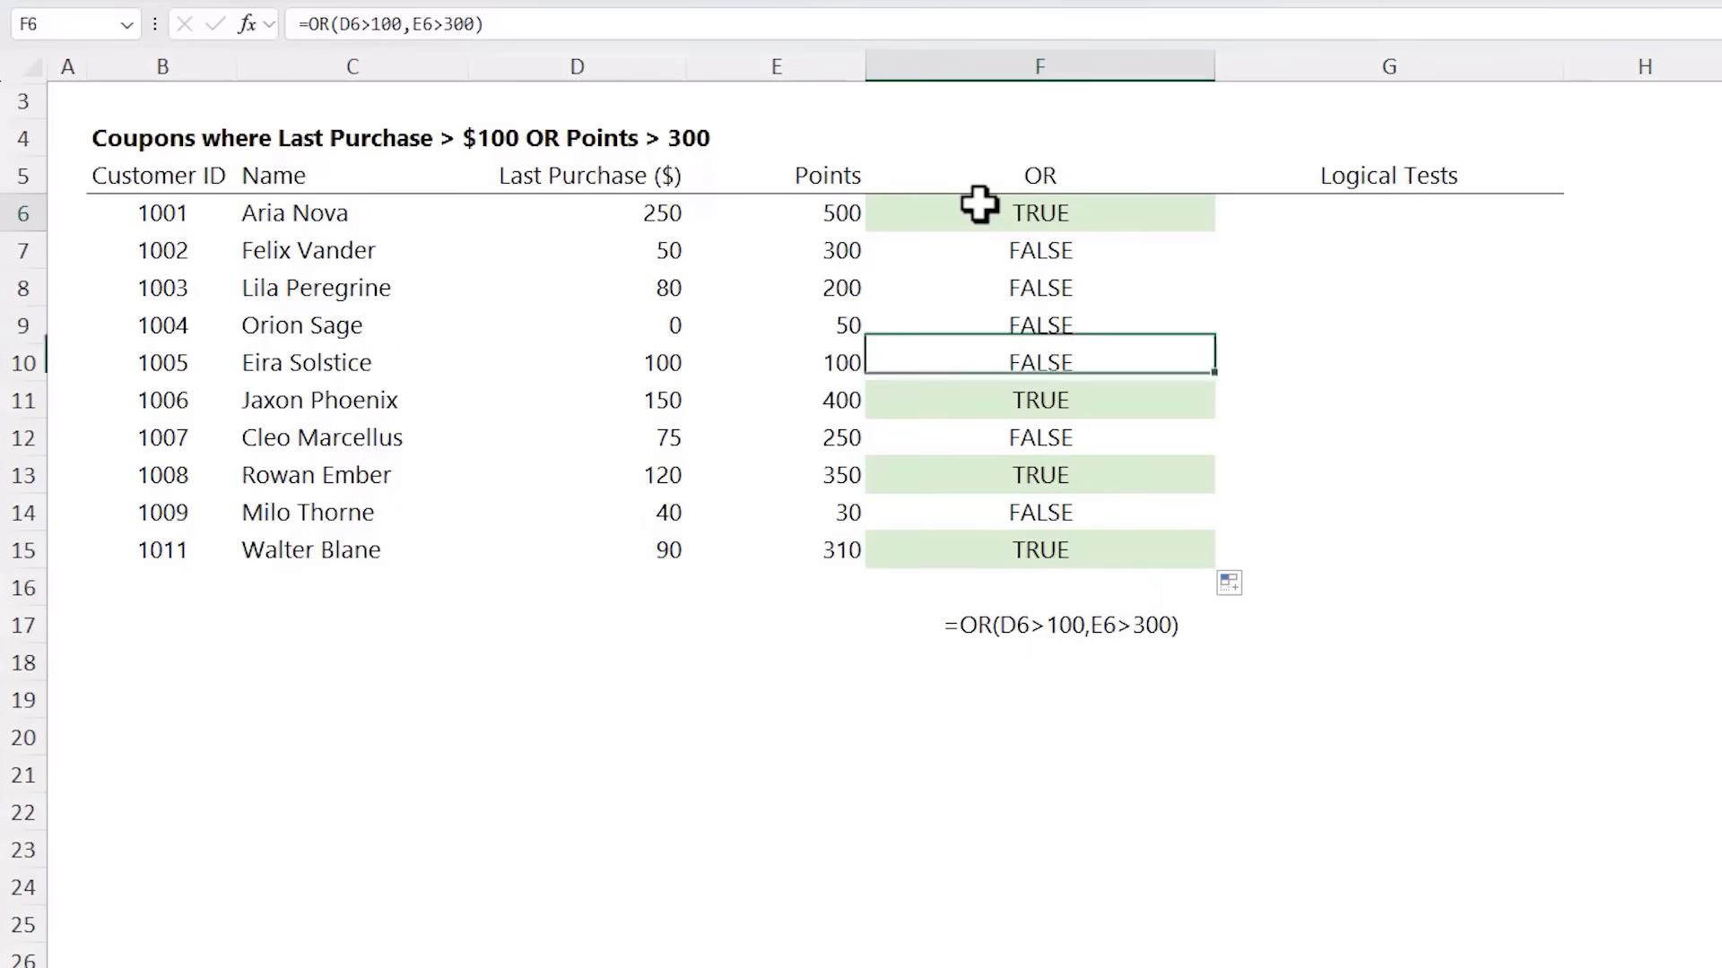
key(F2)
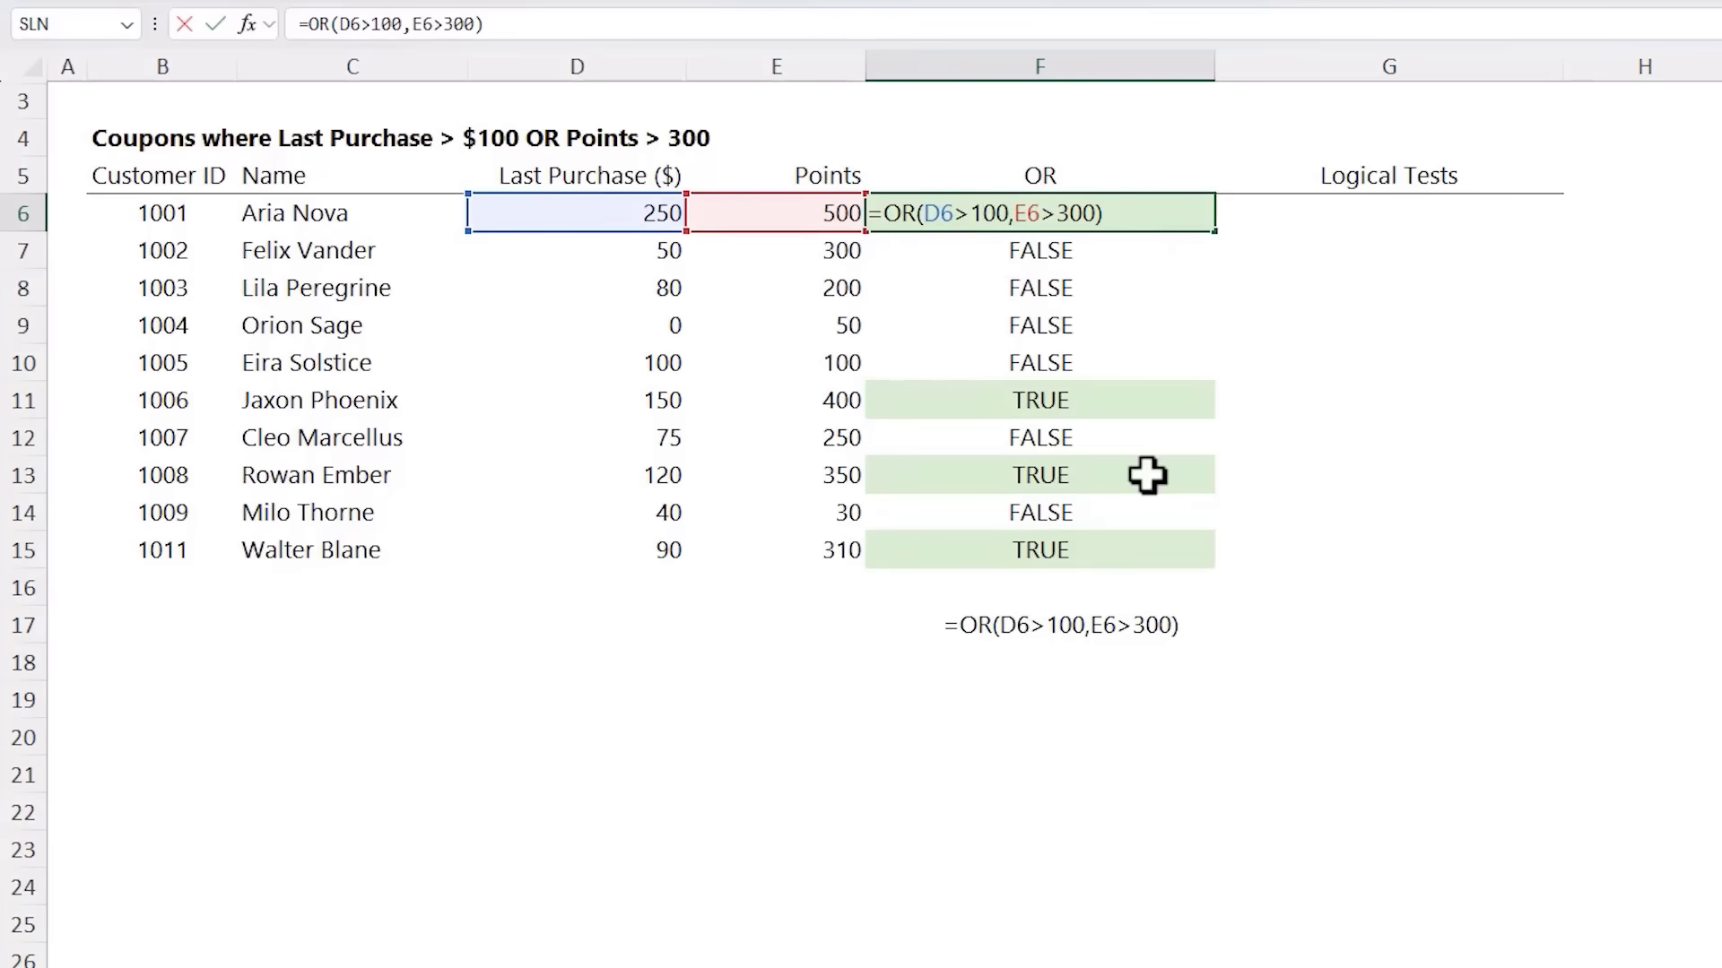
text(--)
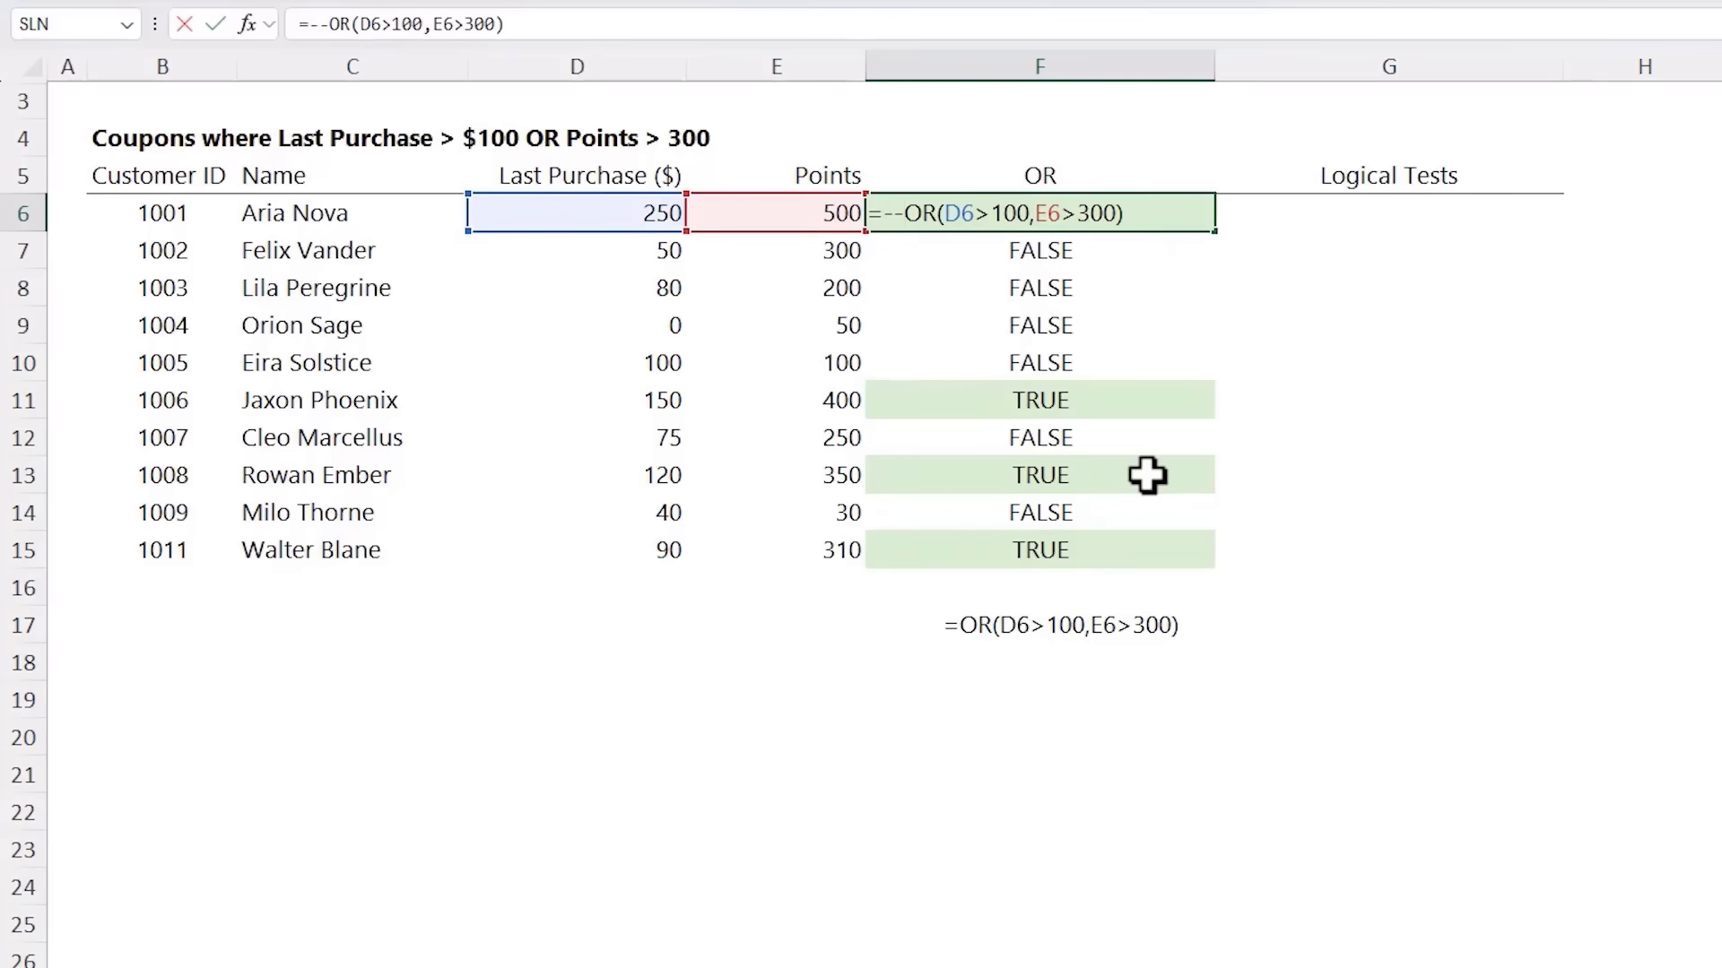
key(Return)
key(Up)
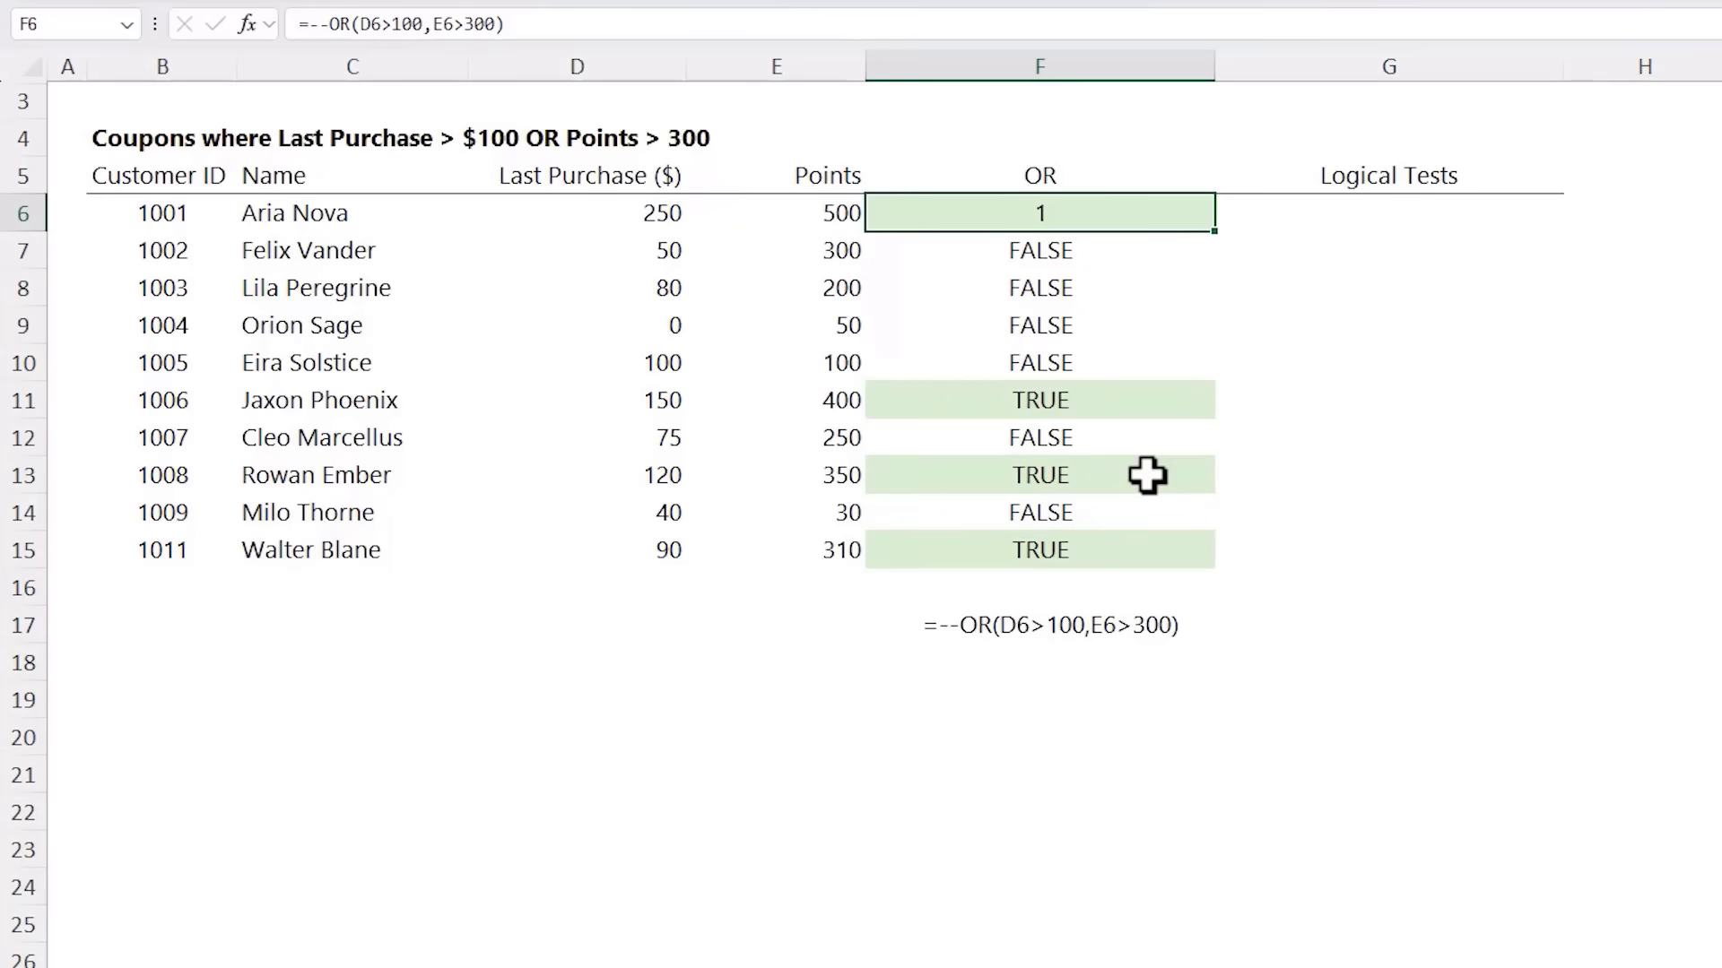
double_click(1216, 233)
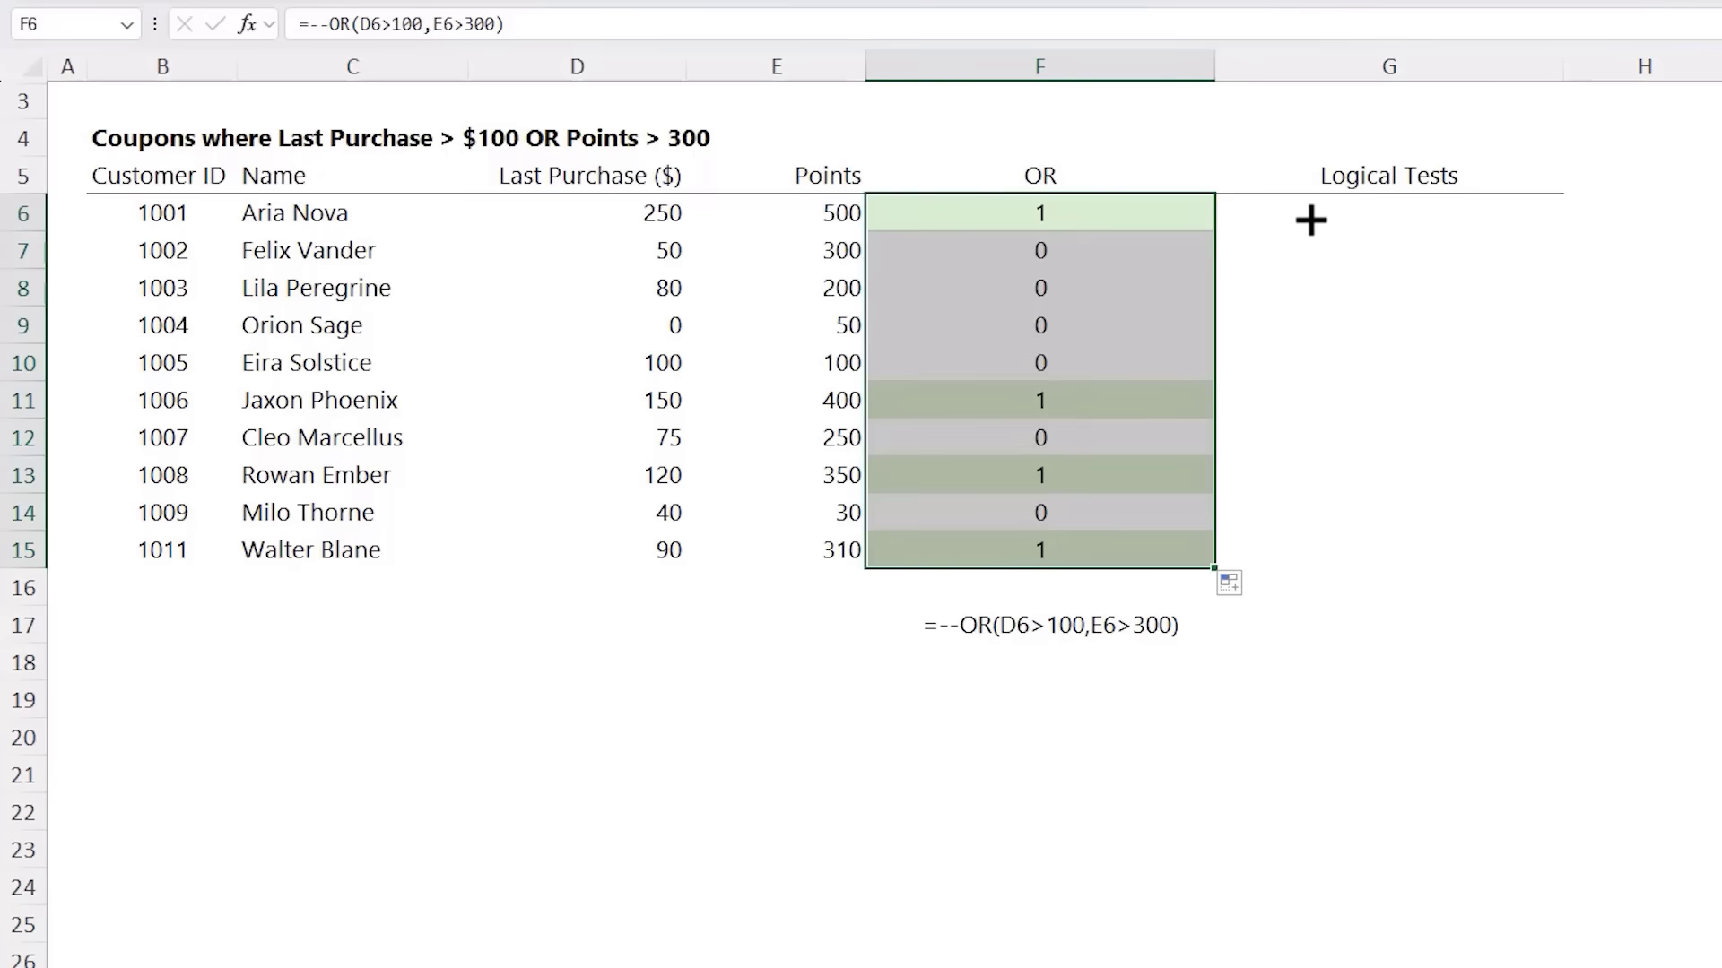
Enter =(D6>100)+(E6>300) in G6 and copy it down to G15.
click(1218, 232)
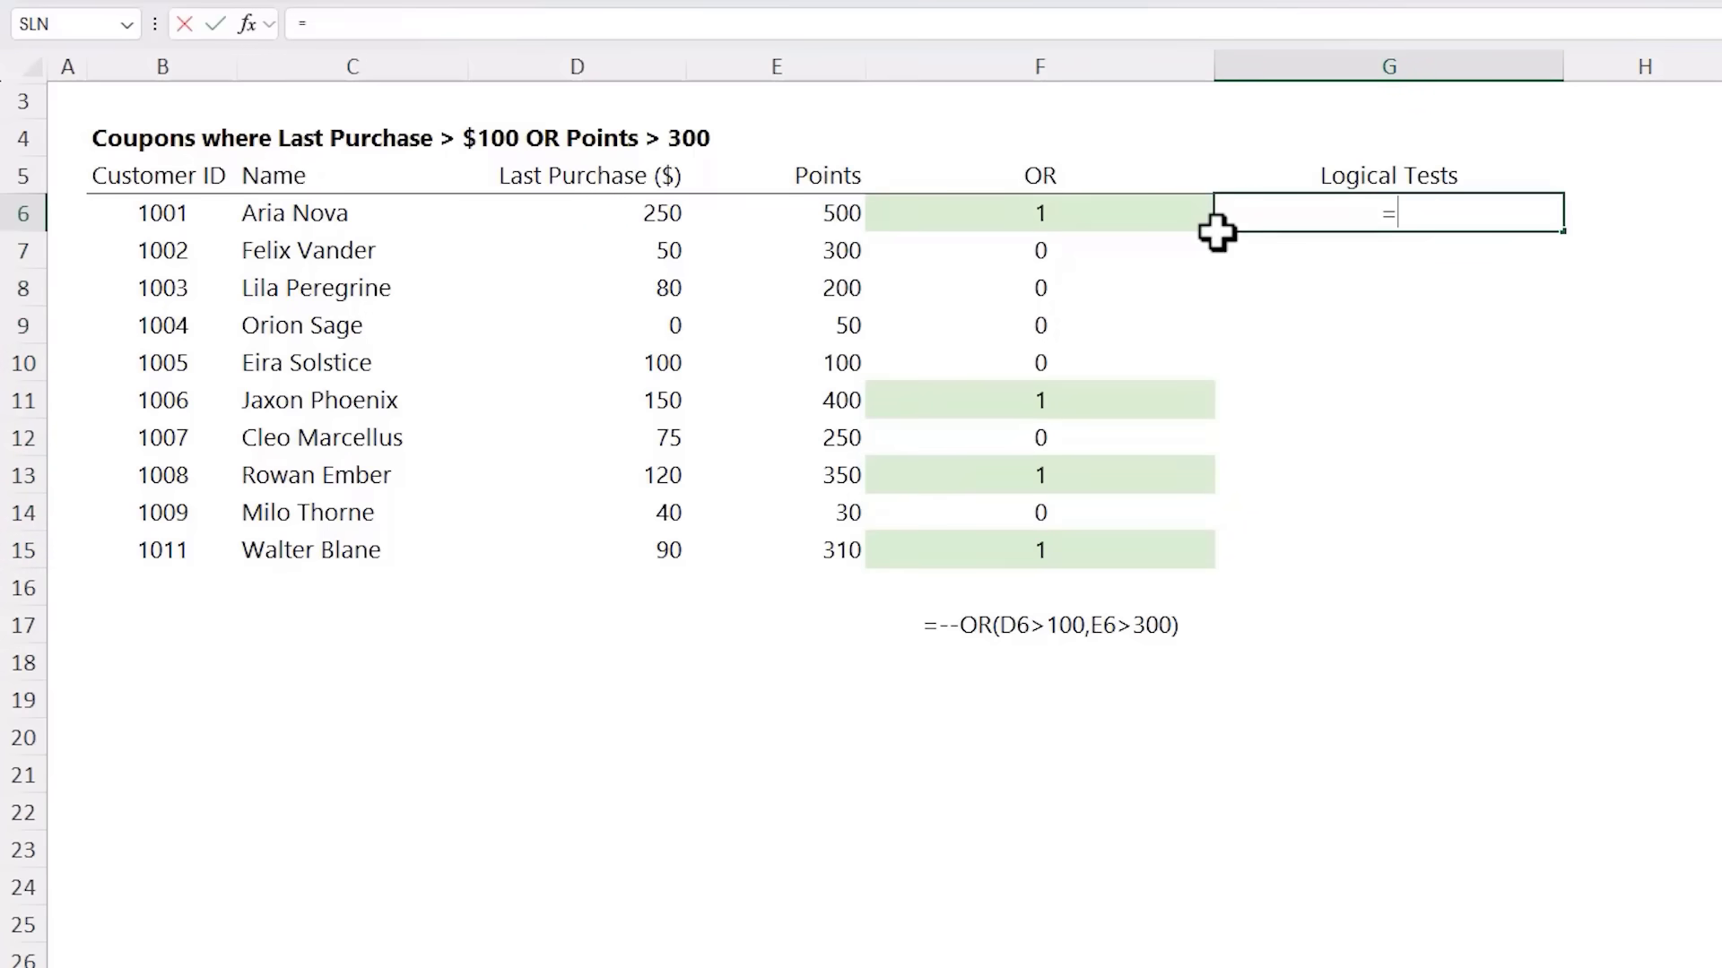
text(=()
click(596, 218)
text(>100)+()
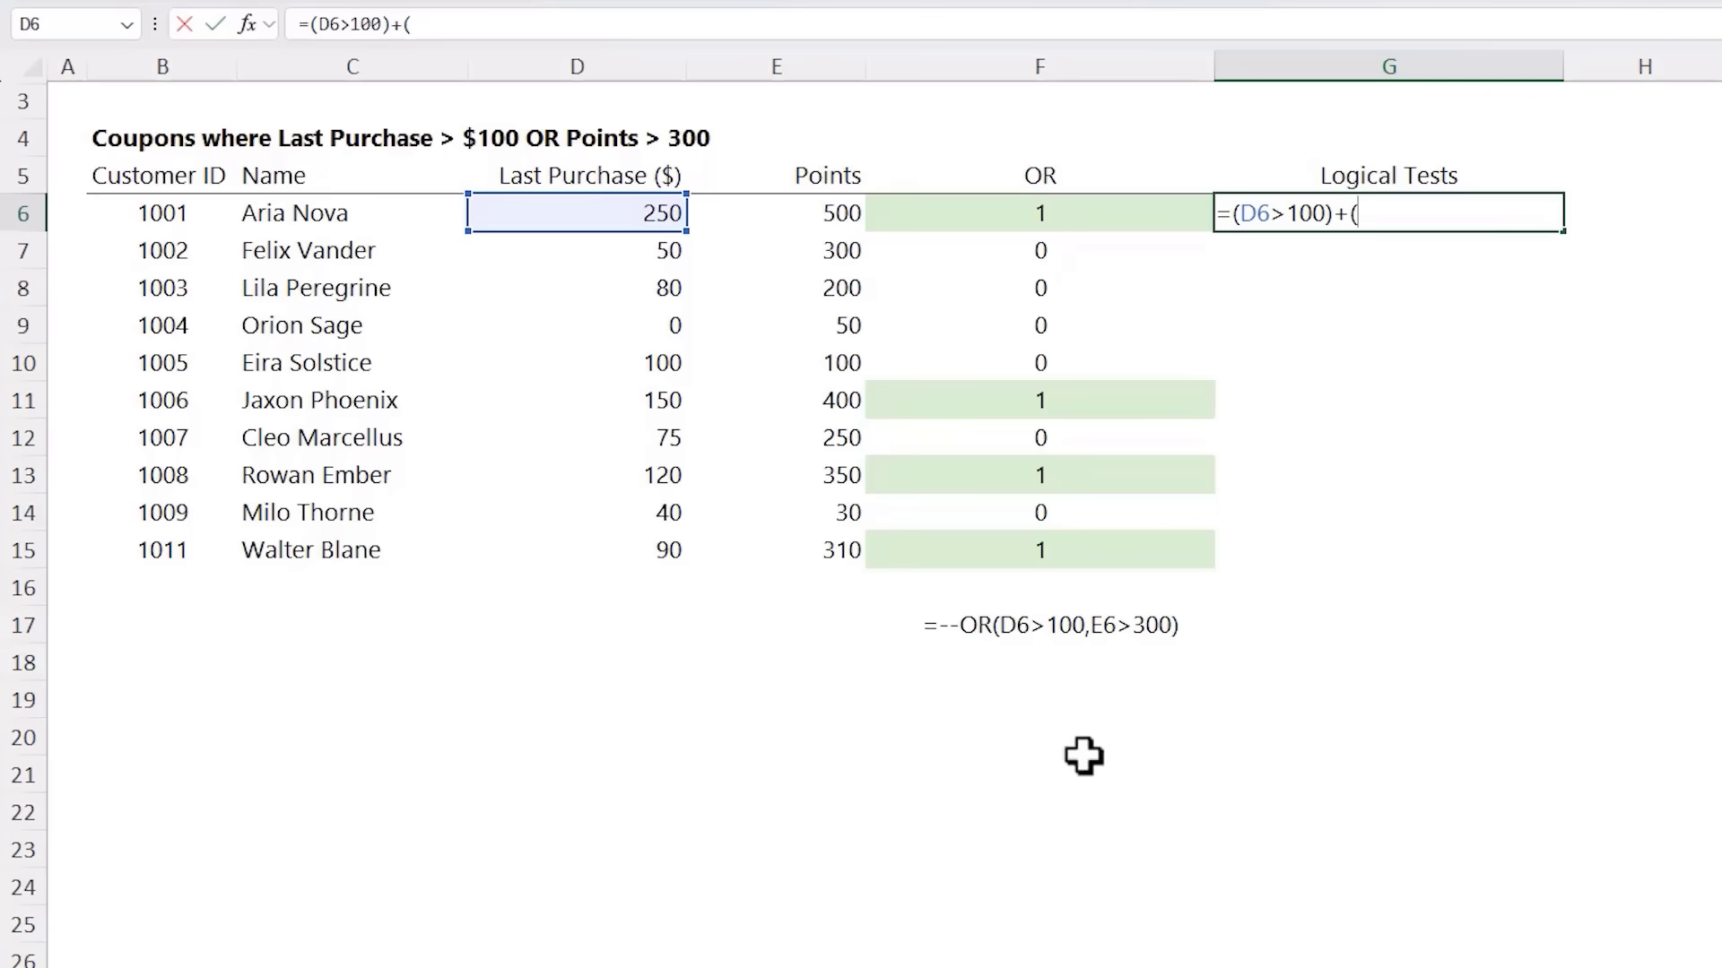
click(769, 216)
text(>300)
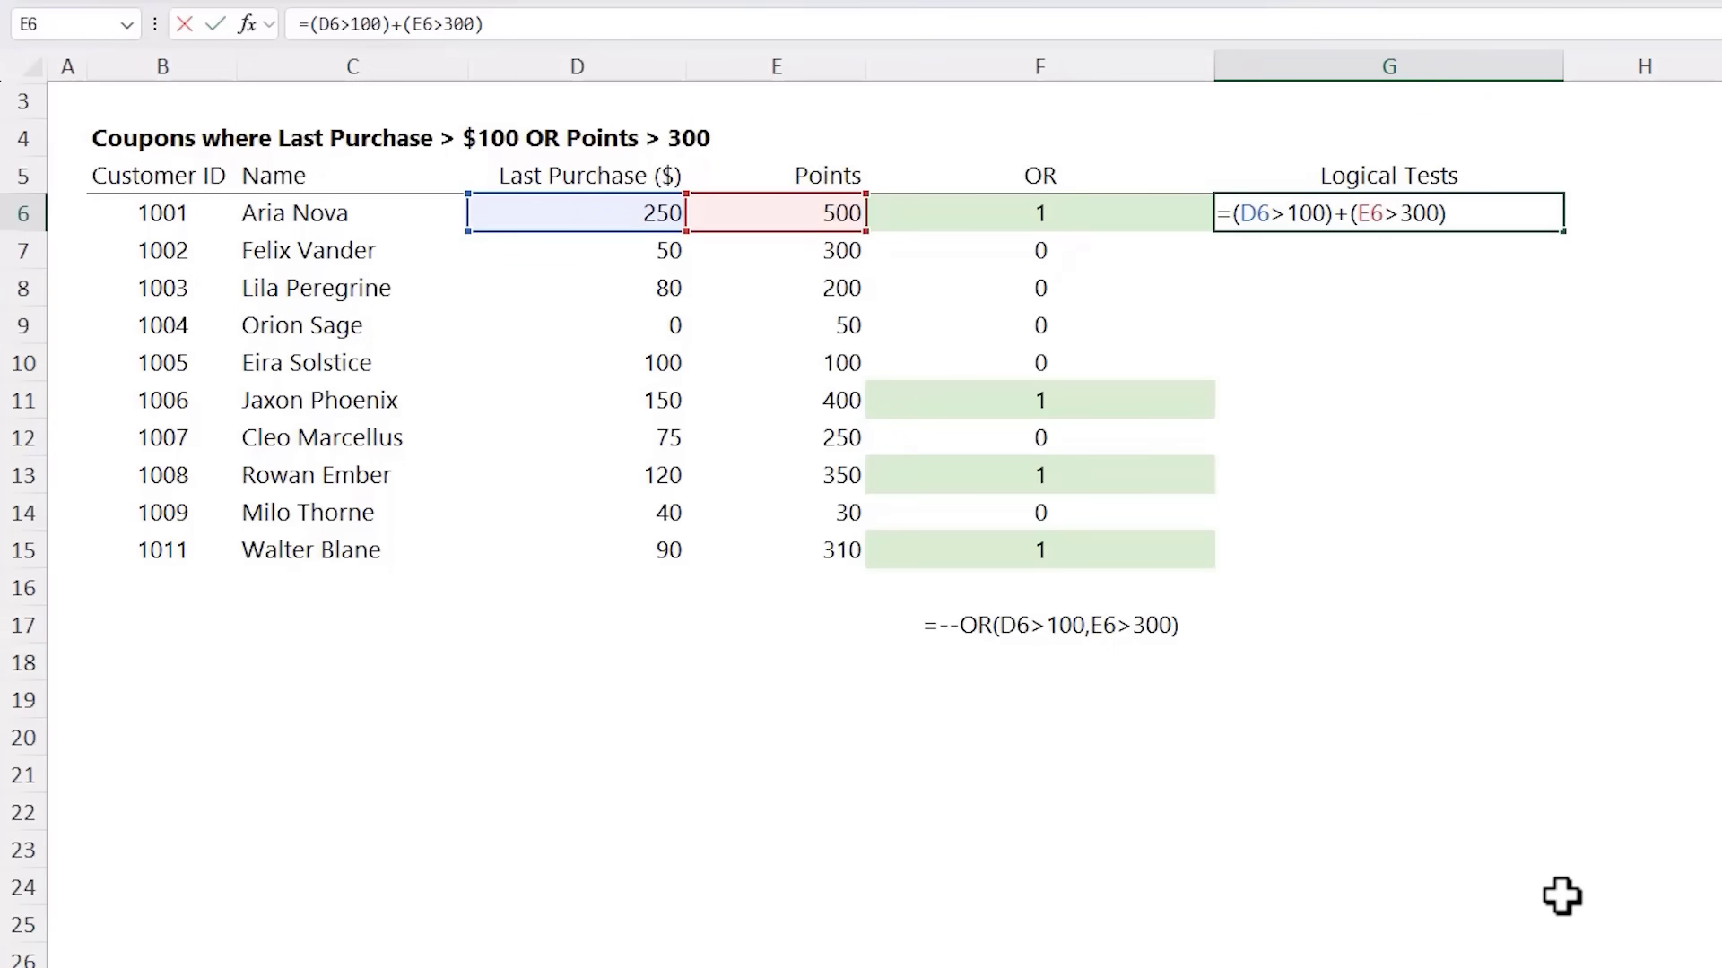
key(ctrl+Return)
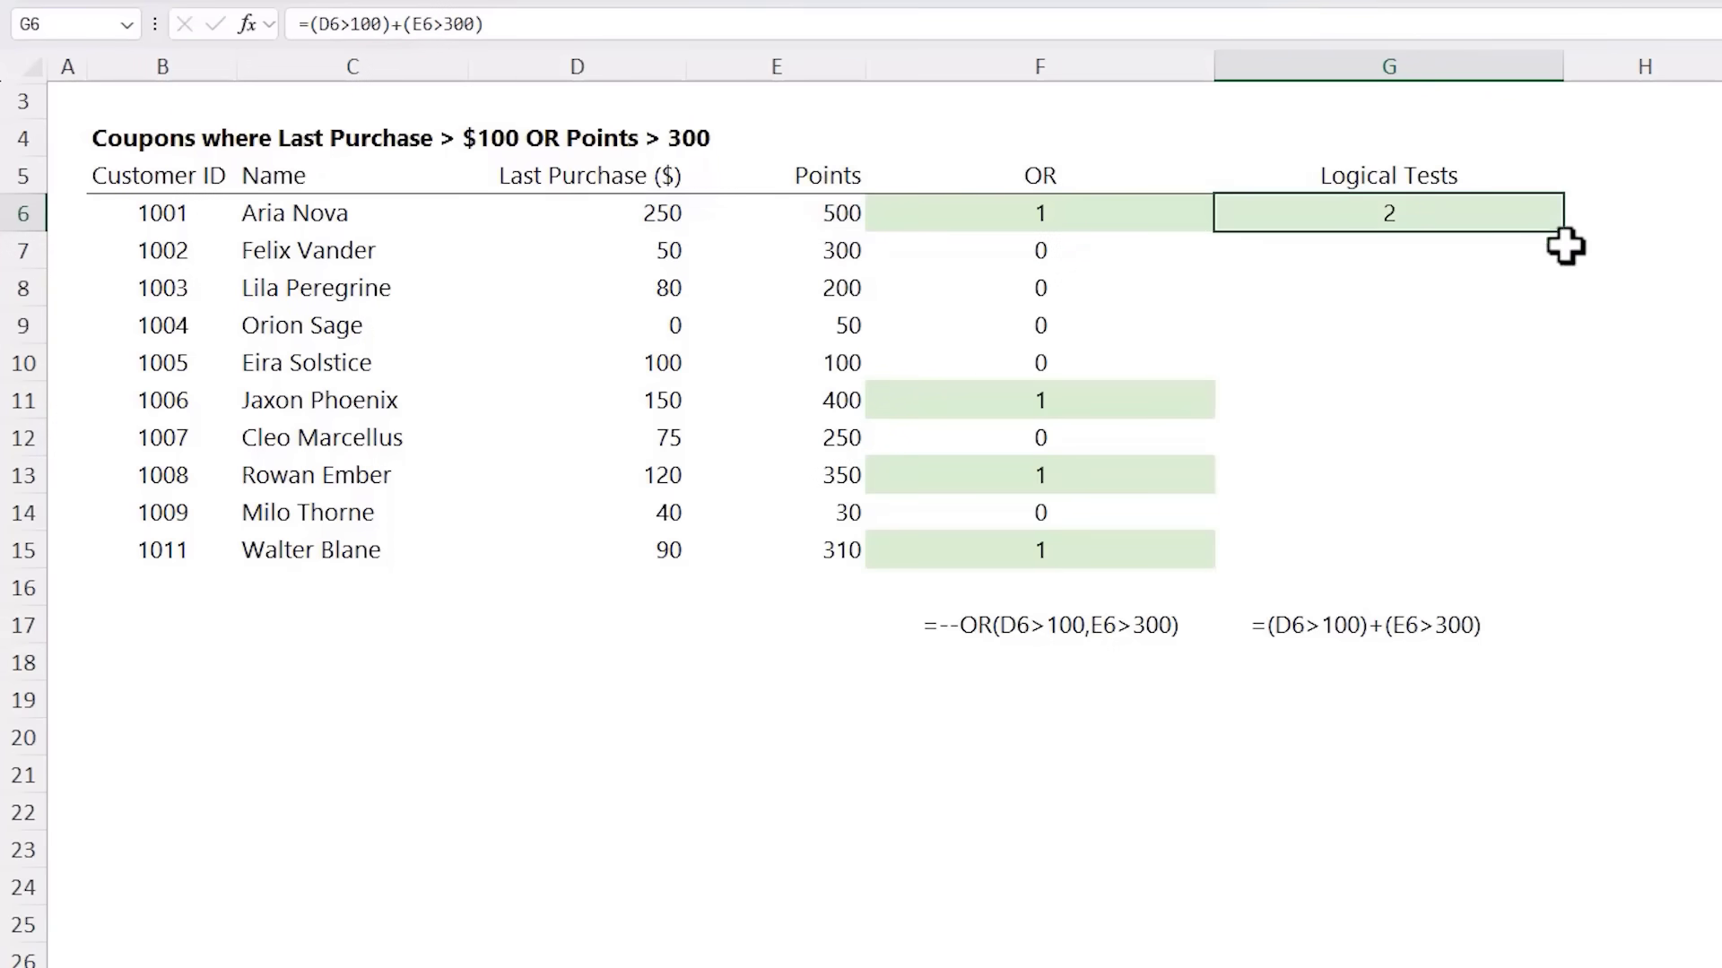
double_click(1565, 233)
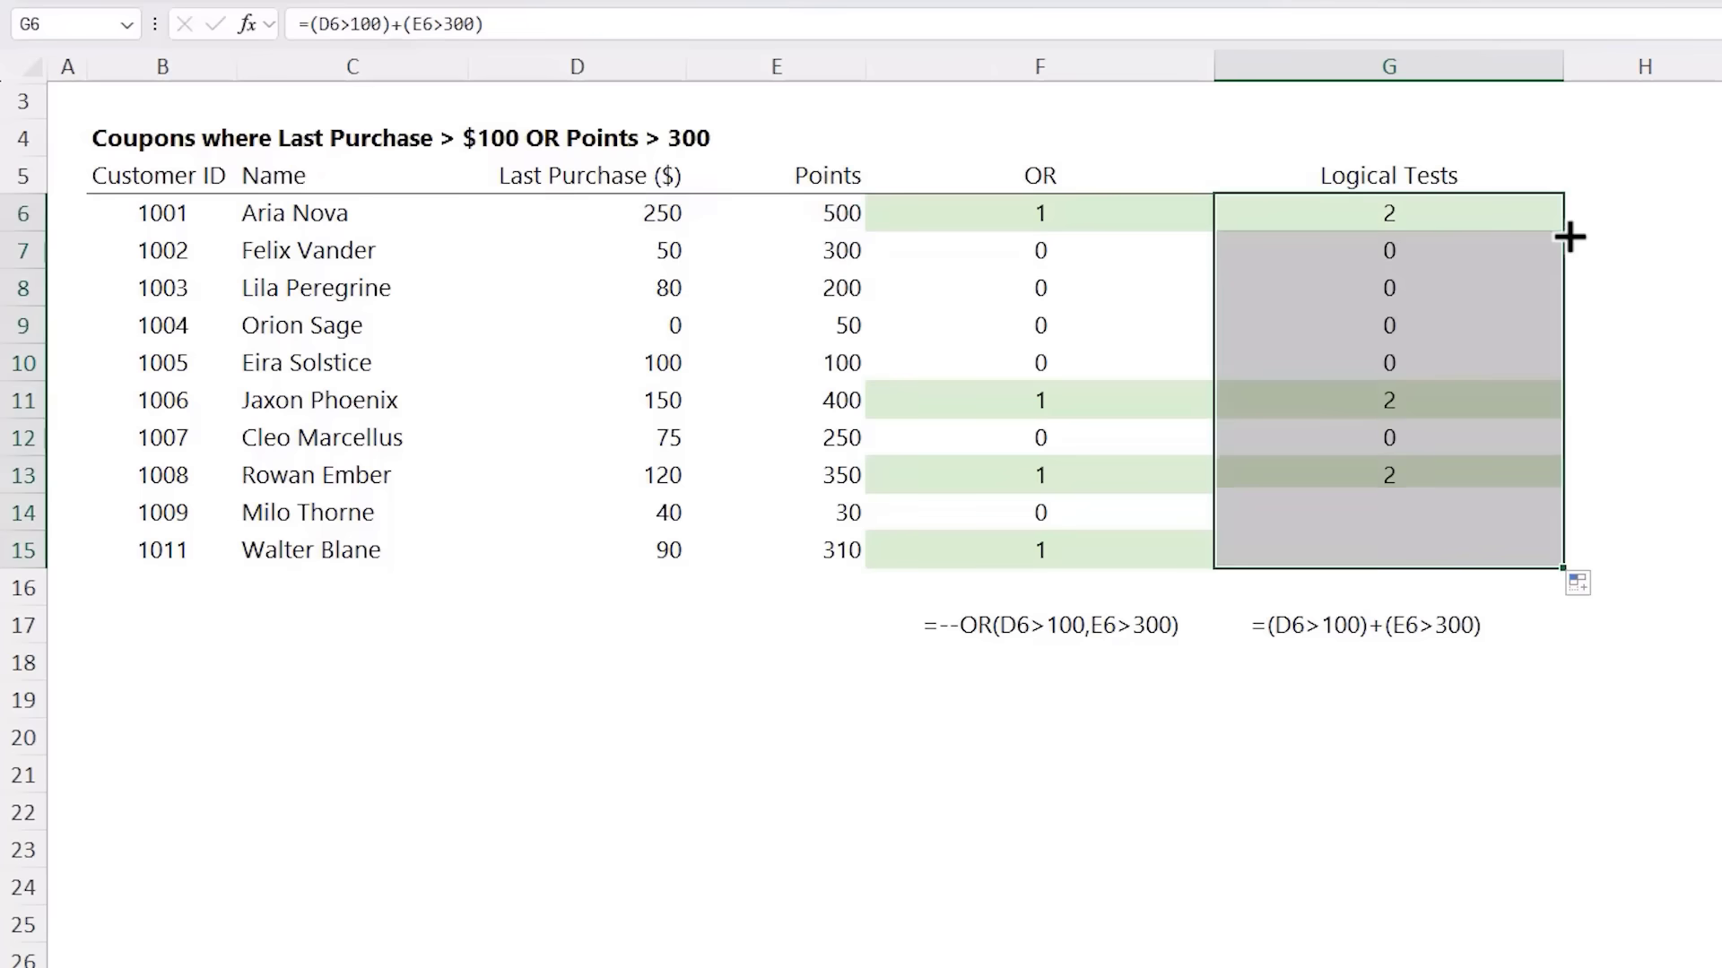
Preview each comparison and their combined sum inside G6's formula, leaving it unchanged.
double_click(1311, 213)
drag(1235, 213, 1333, 213)
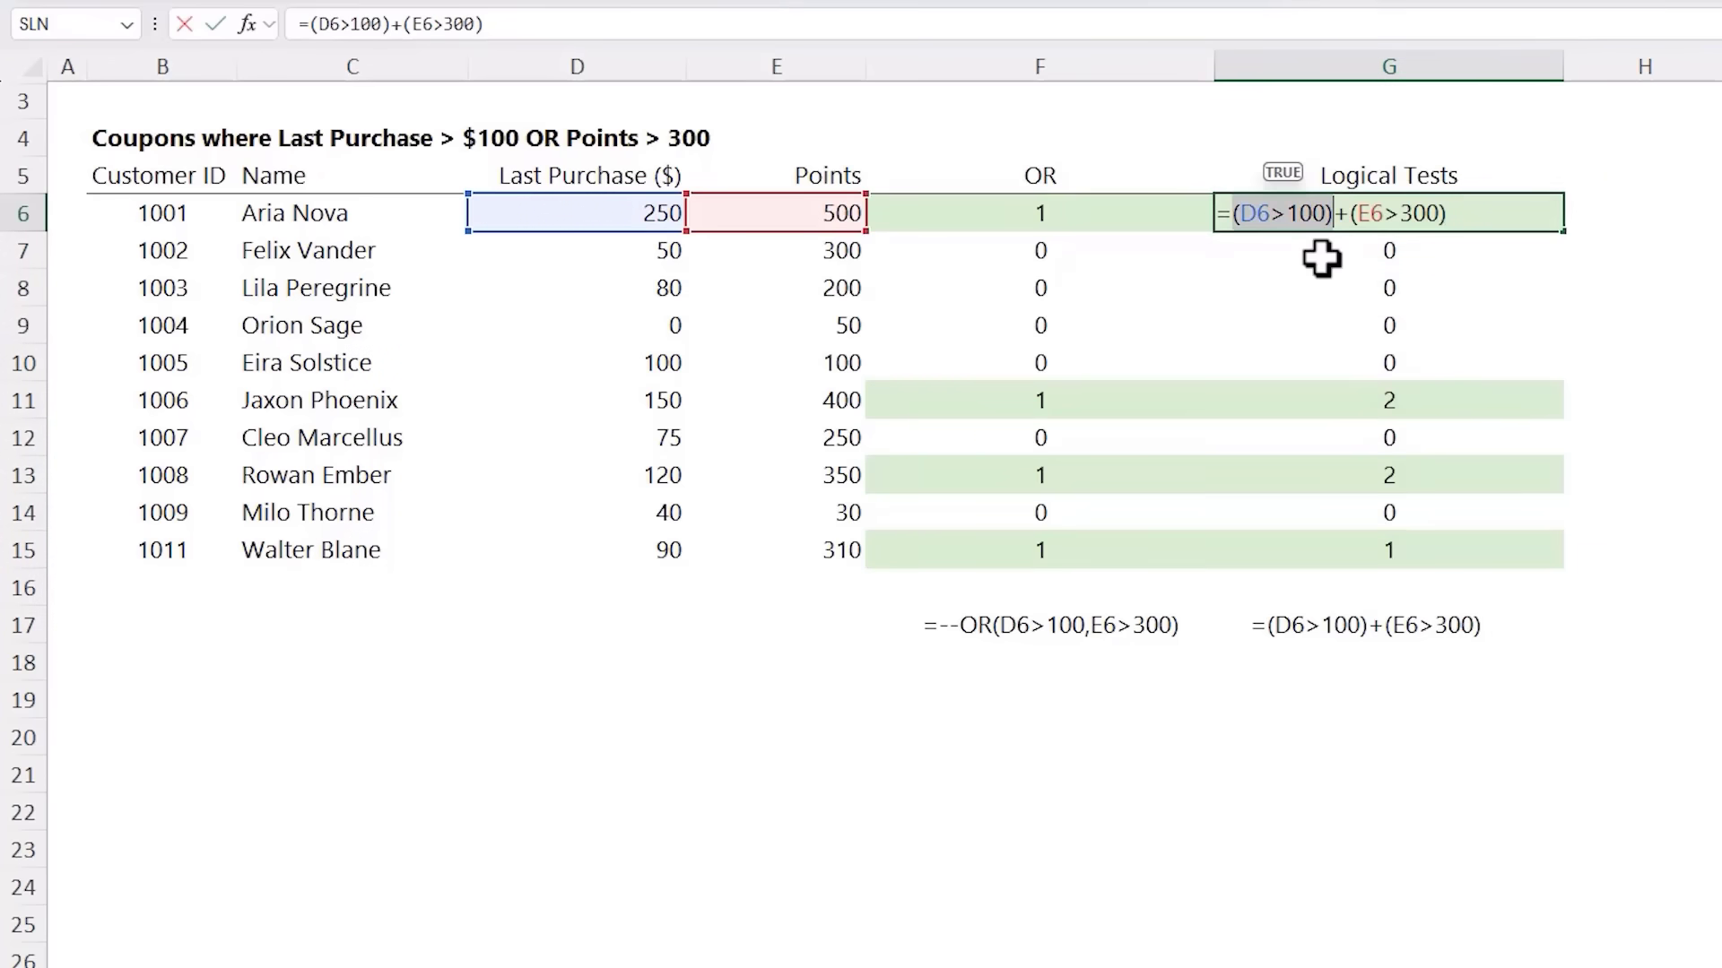
drag(1349, 213, 1512, 217)
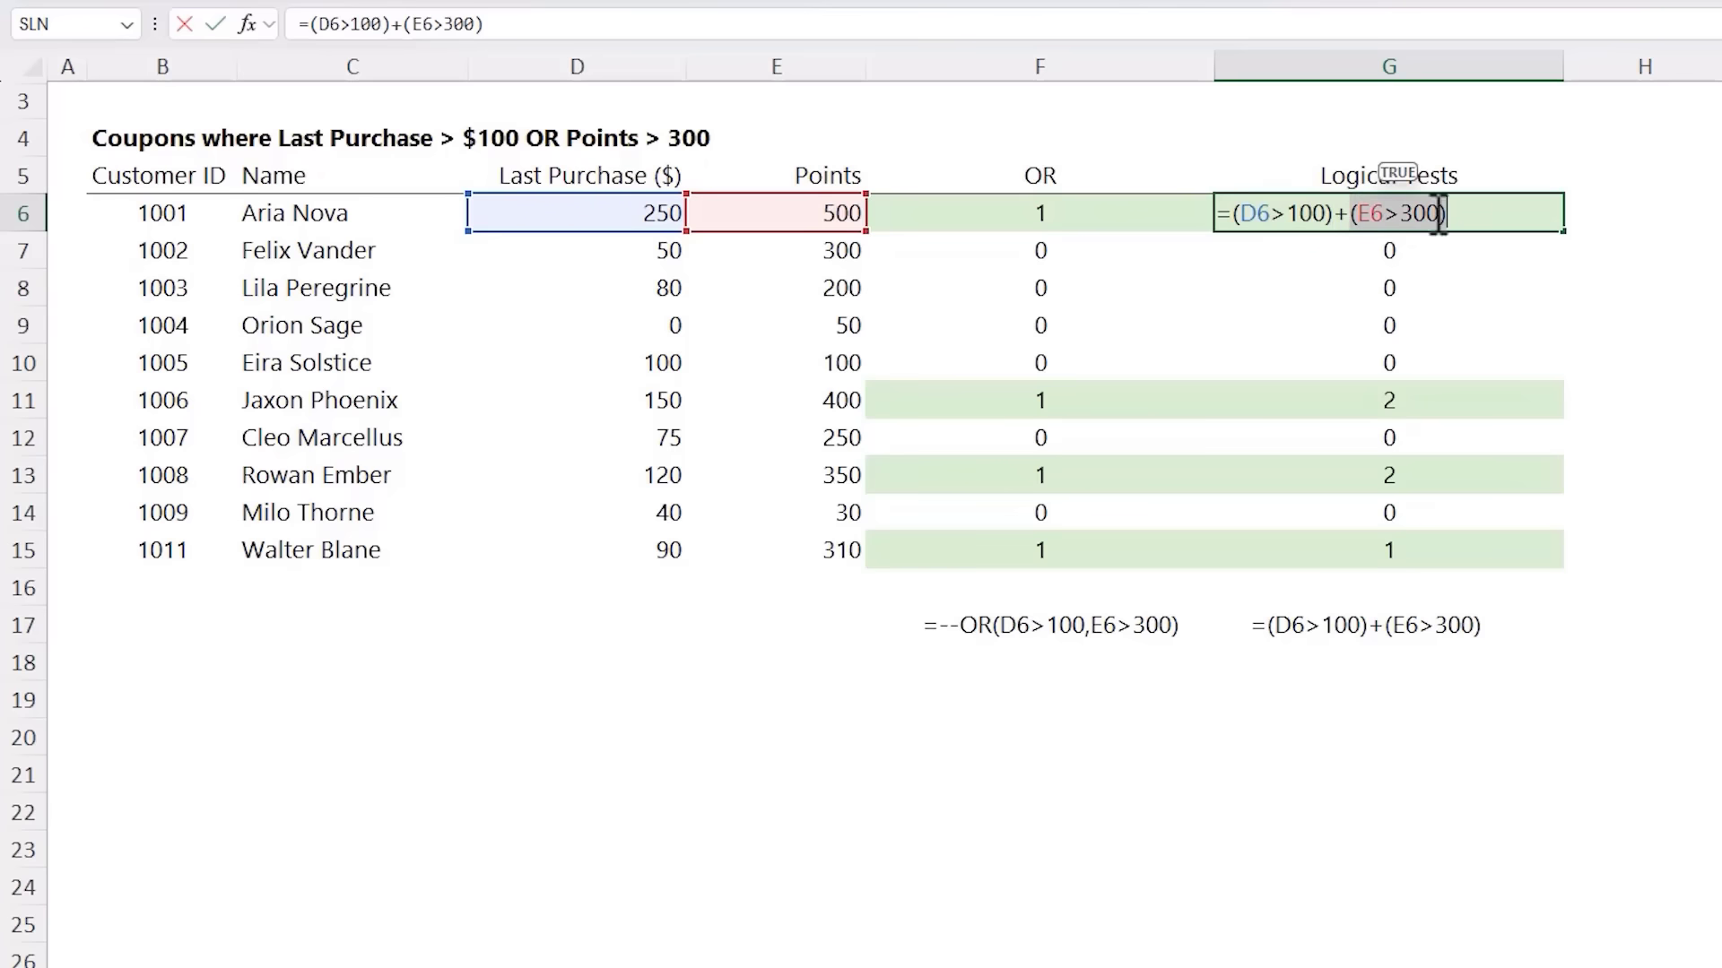
click(1347, 213)
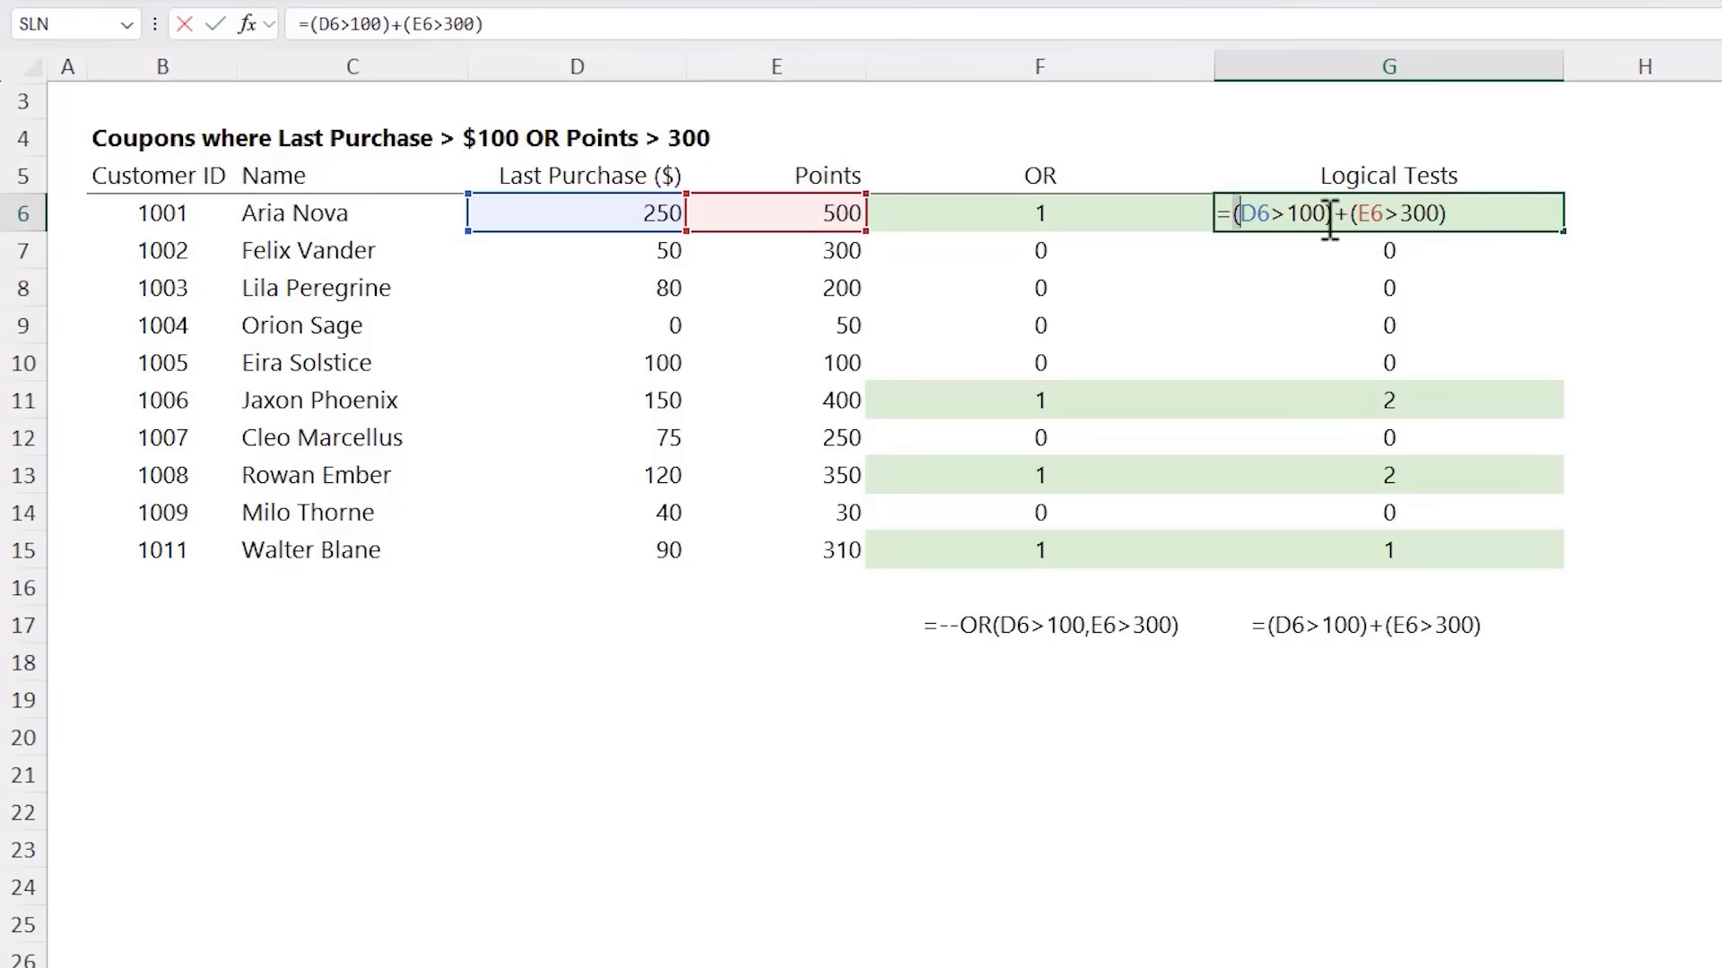
drag(1230, 213, 1503, 217)
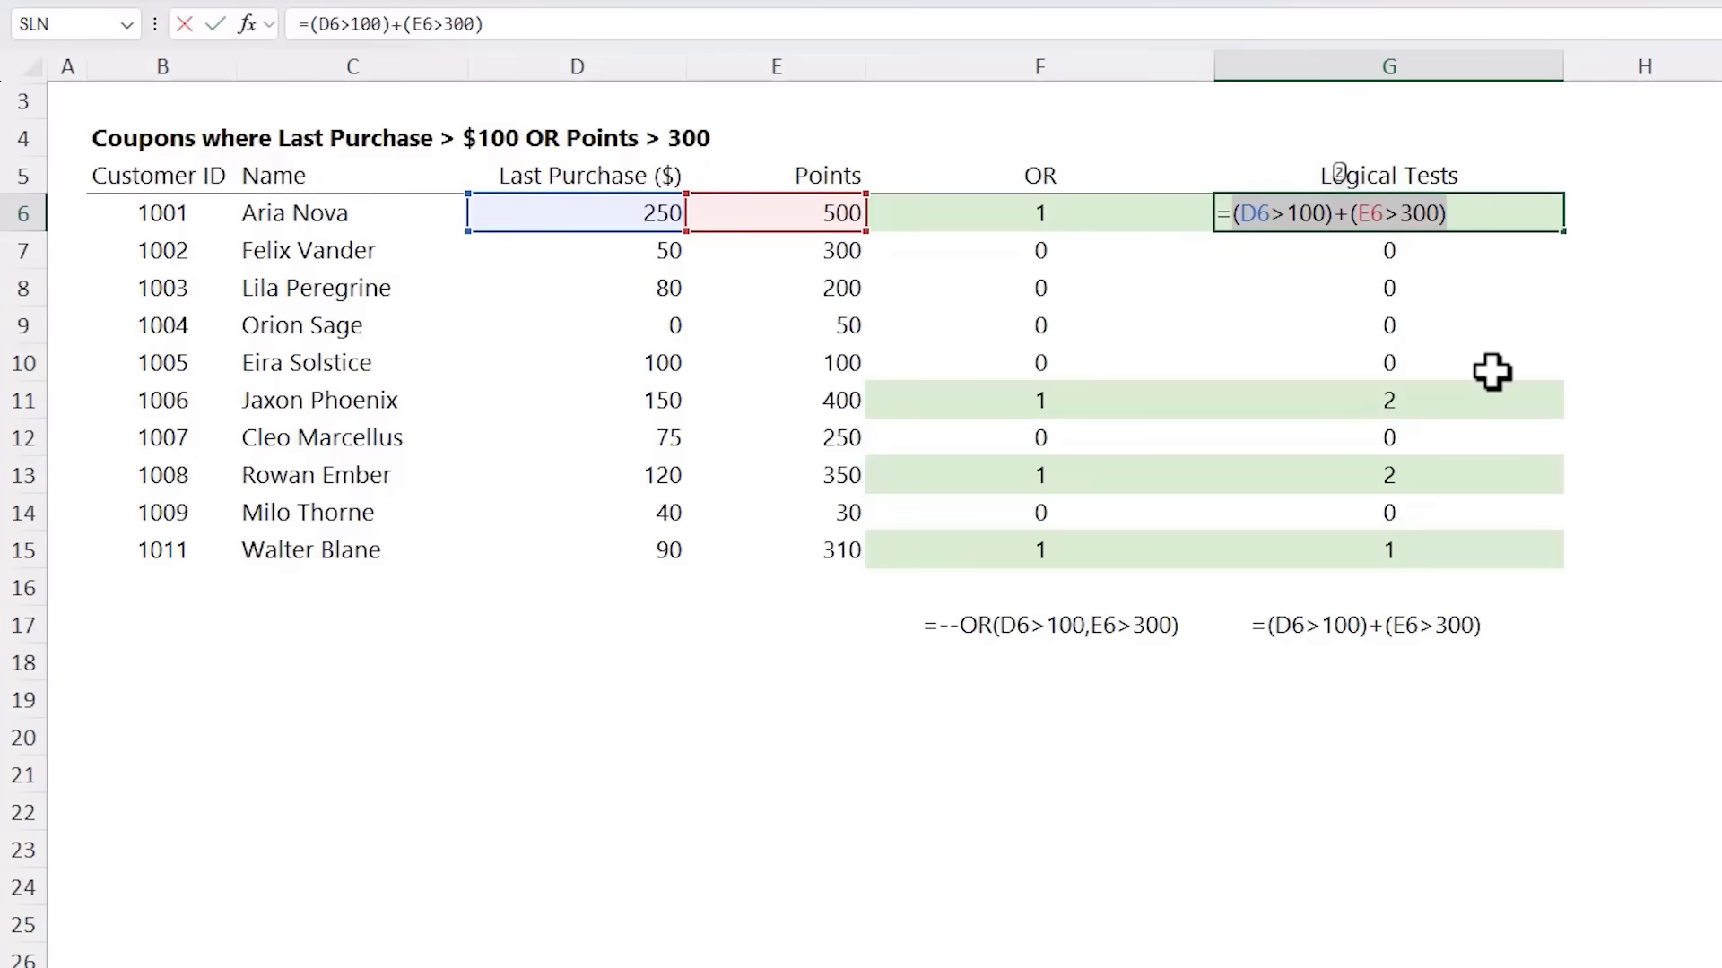
key(Return)
key(Up)
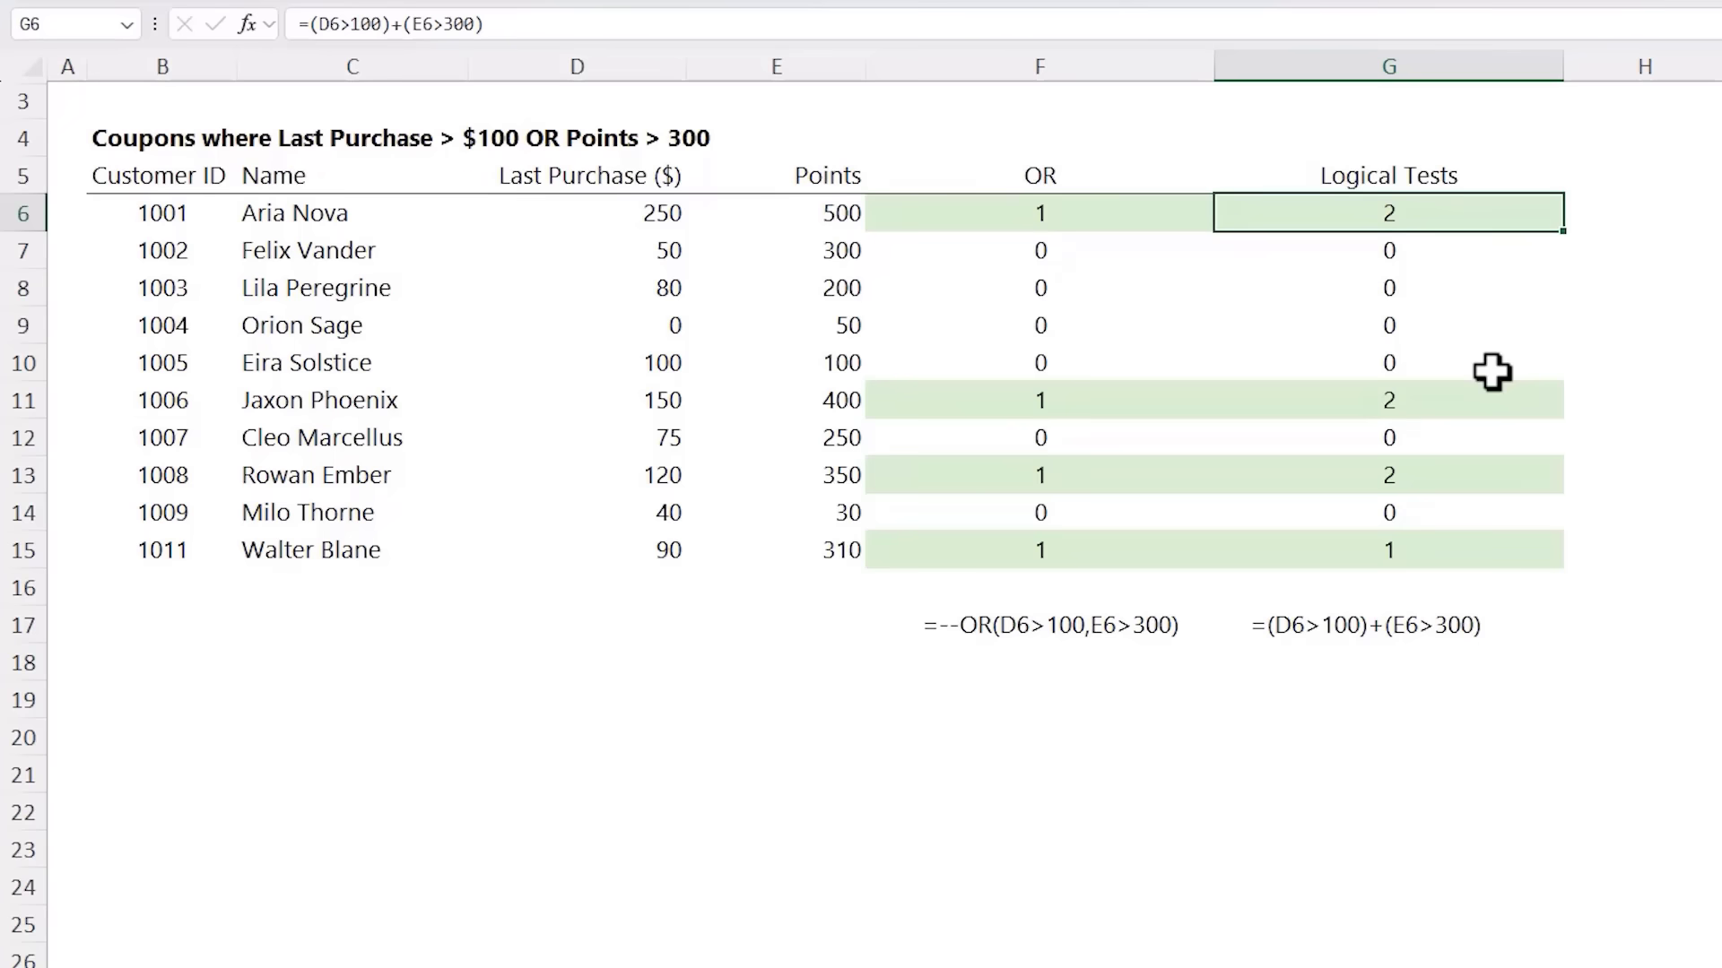
Change G6 to =SIGN((D6>100)+(E6>300)) and copy it down to G15.
key(F2)
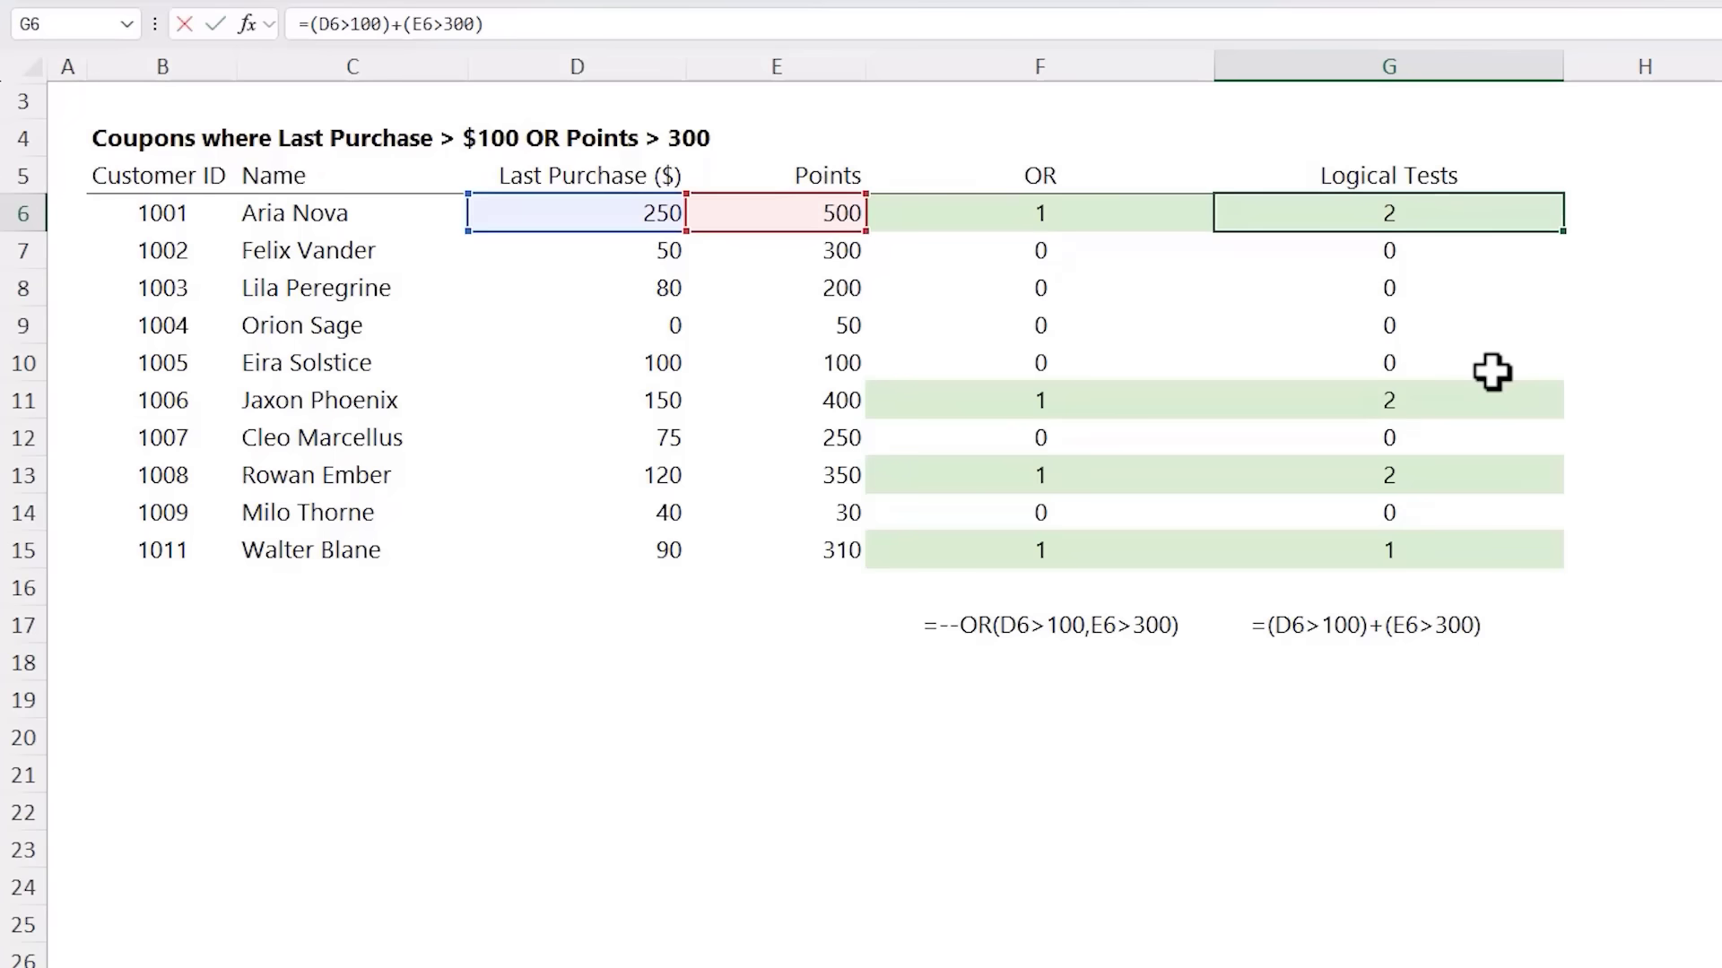
text(sign)
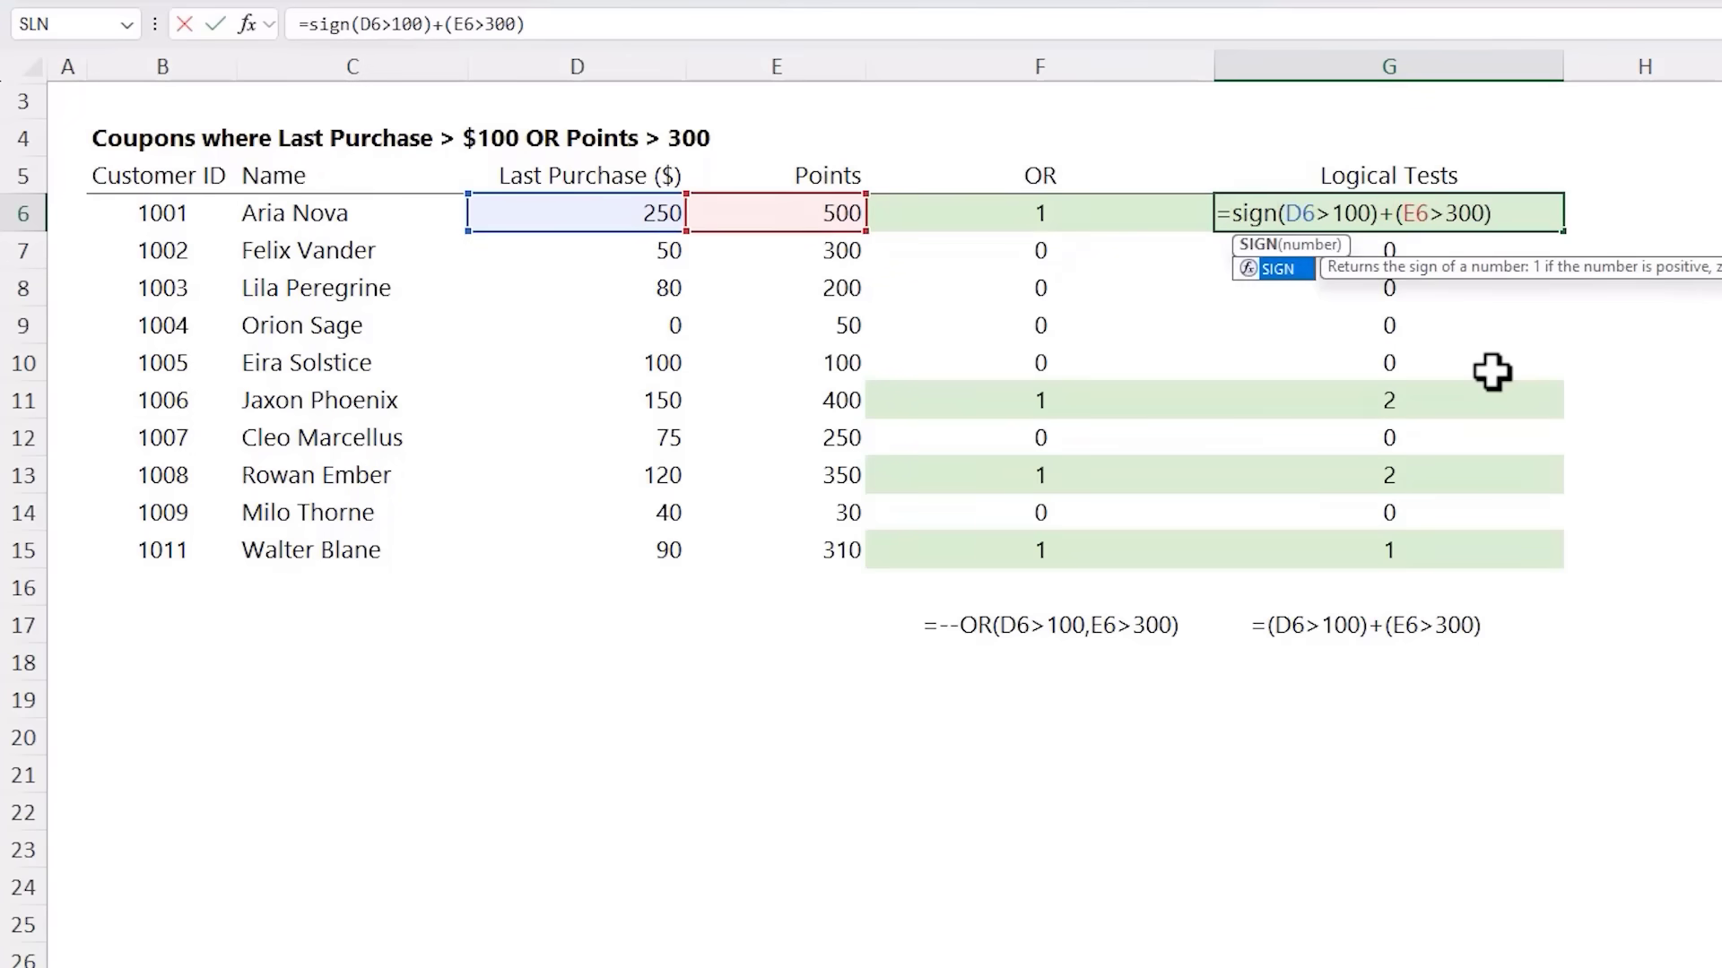
key(Tab)
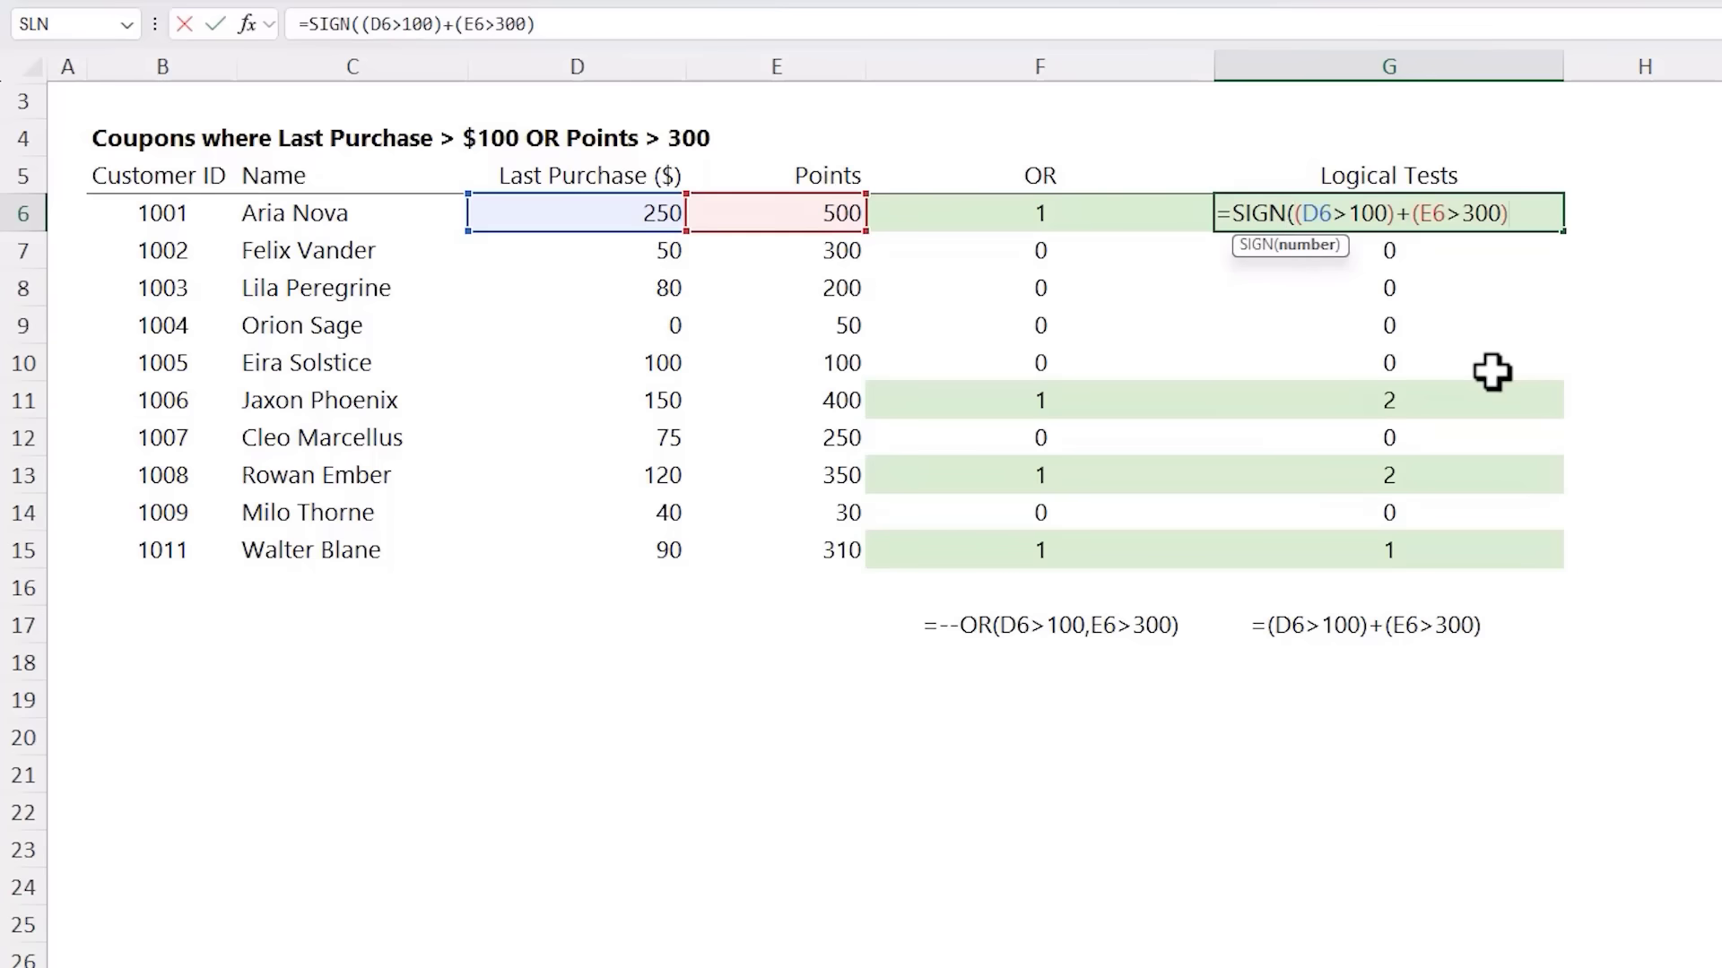
text())
key(Return)
key(Up)
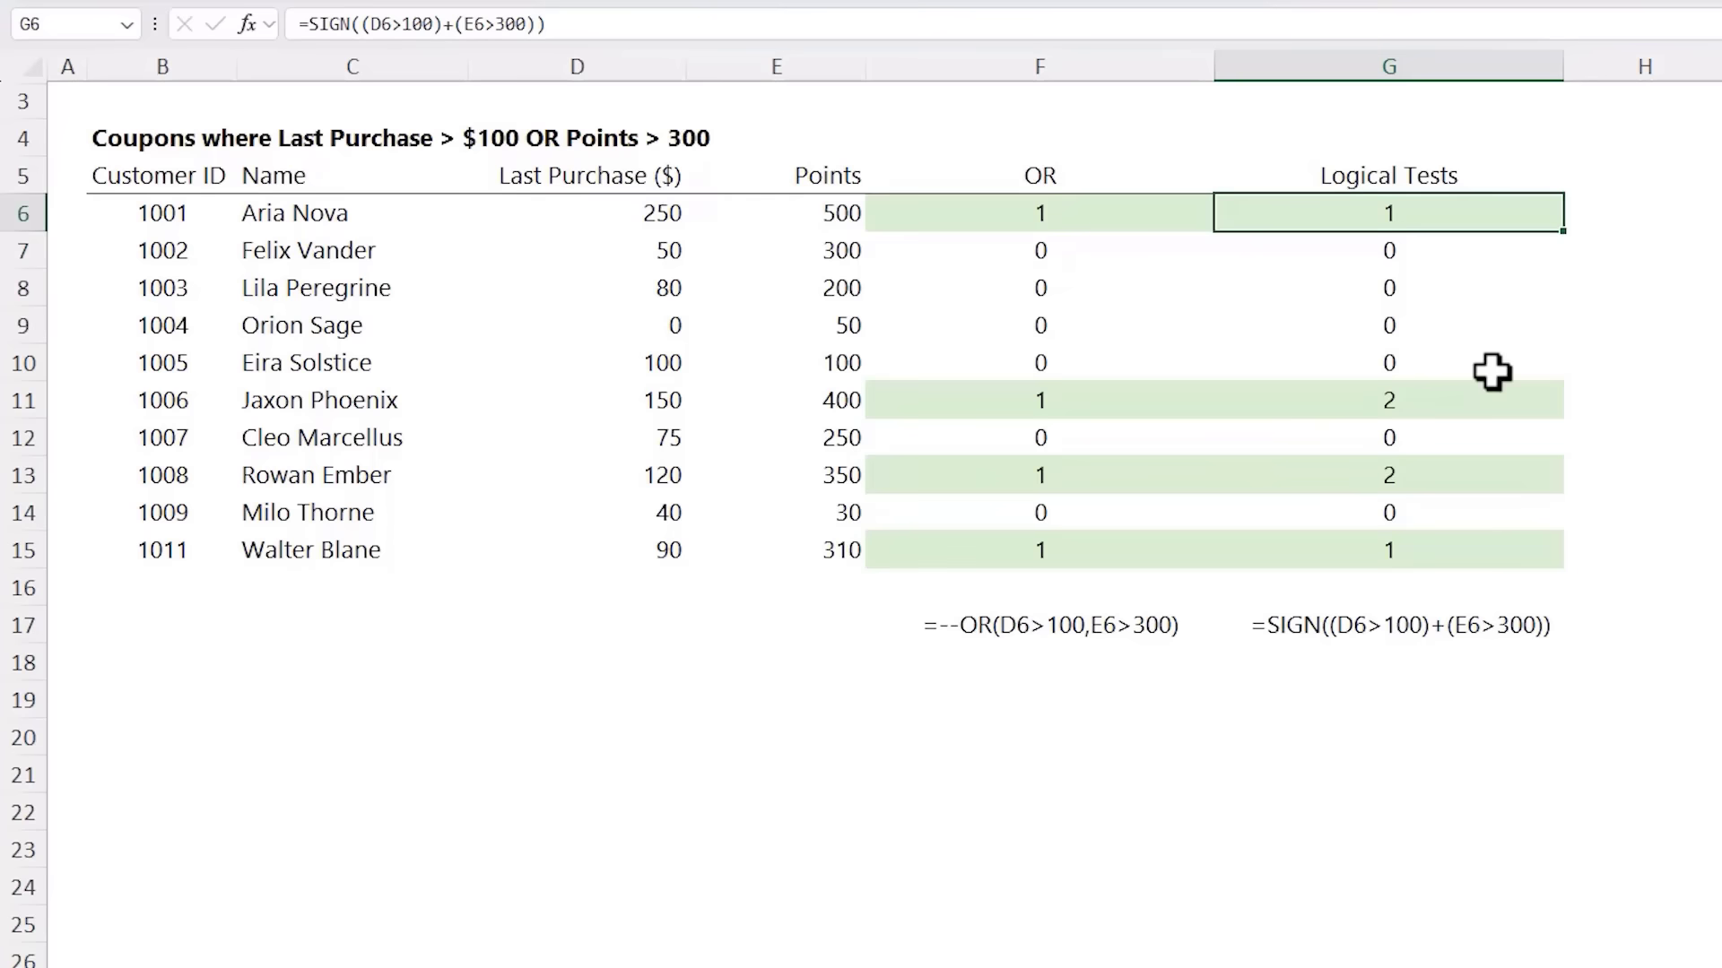
double_click(1563, 235)
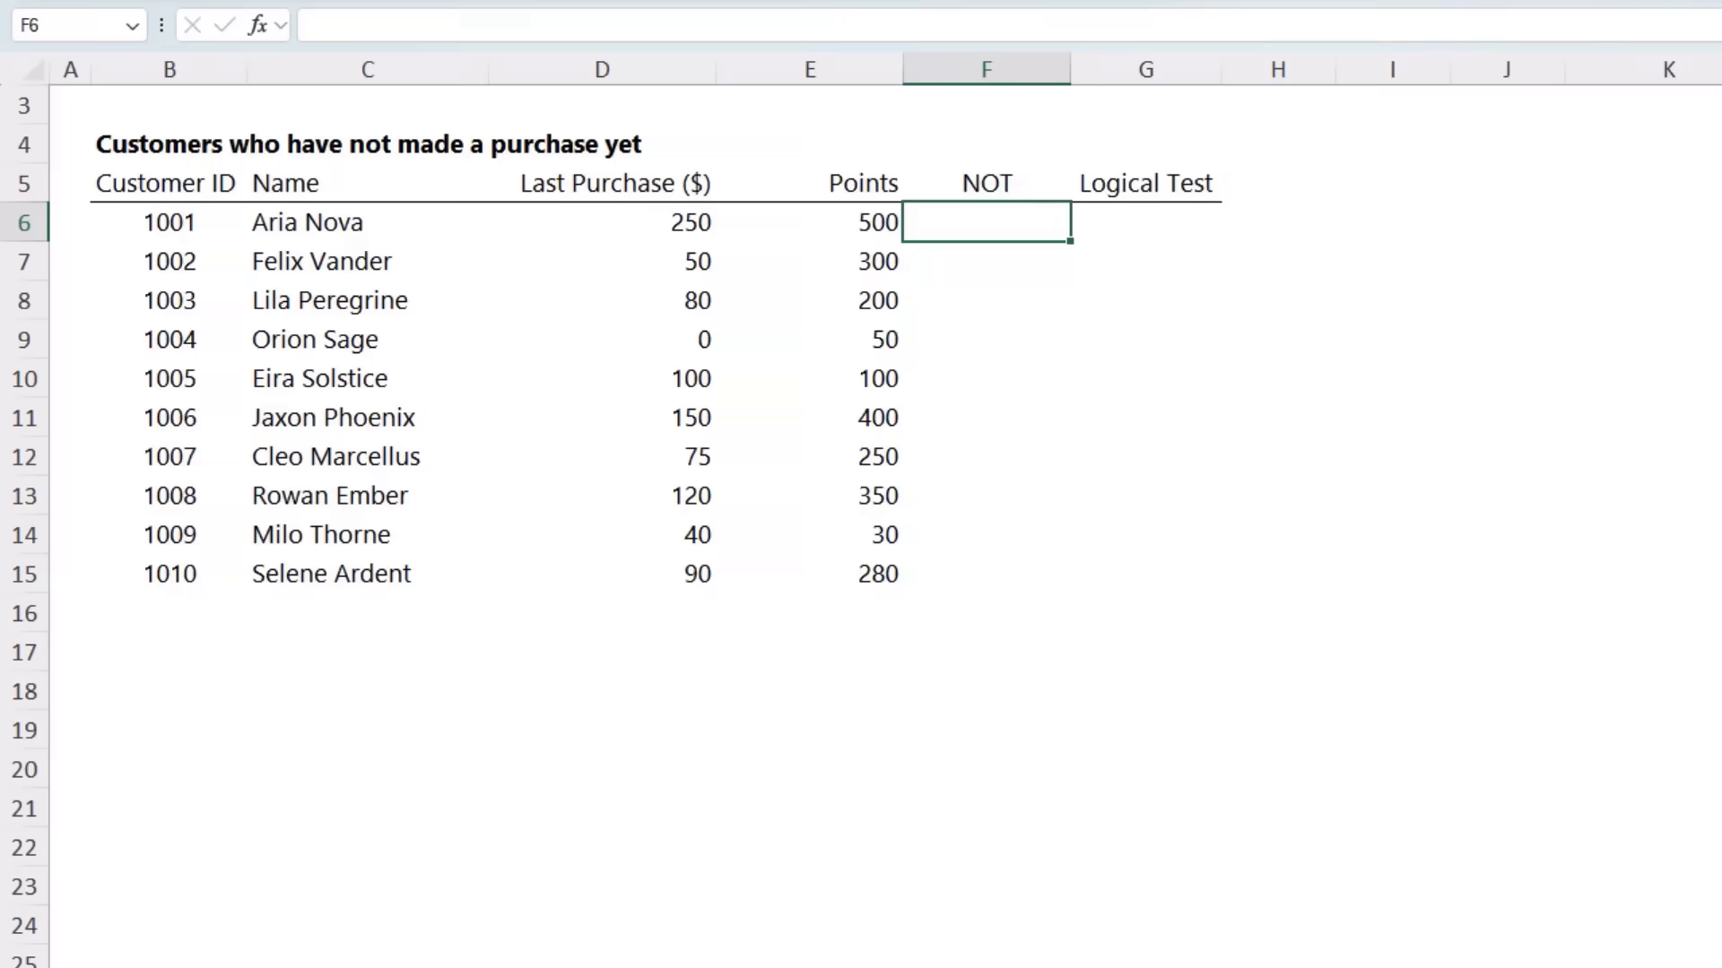
Enter =NOT(D6>0) in F6 and fill it to F15, showing TRUE for customer 1004.
text(=not)
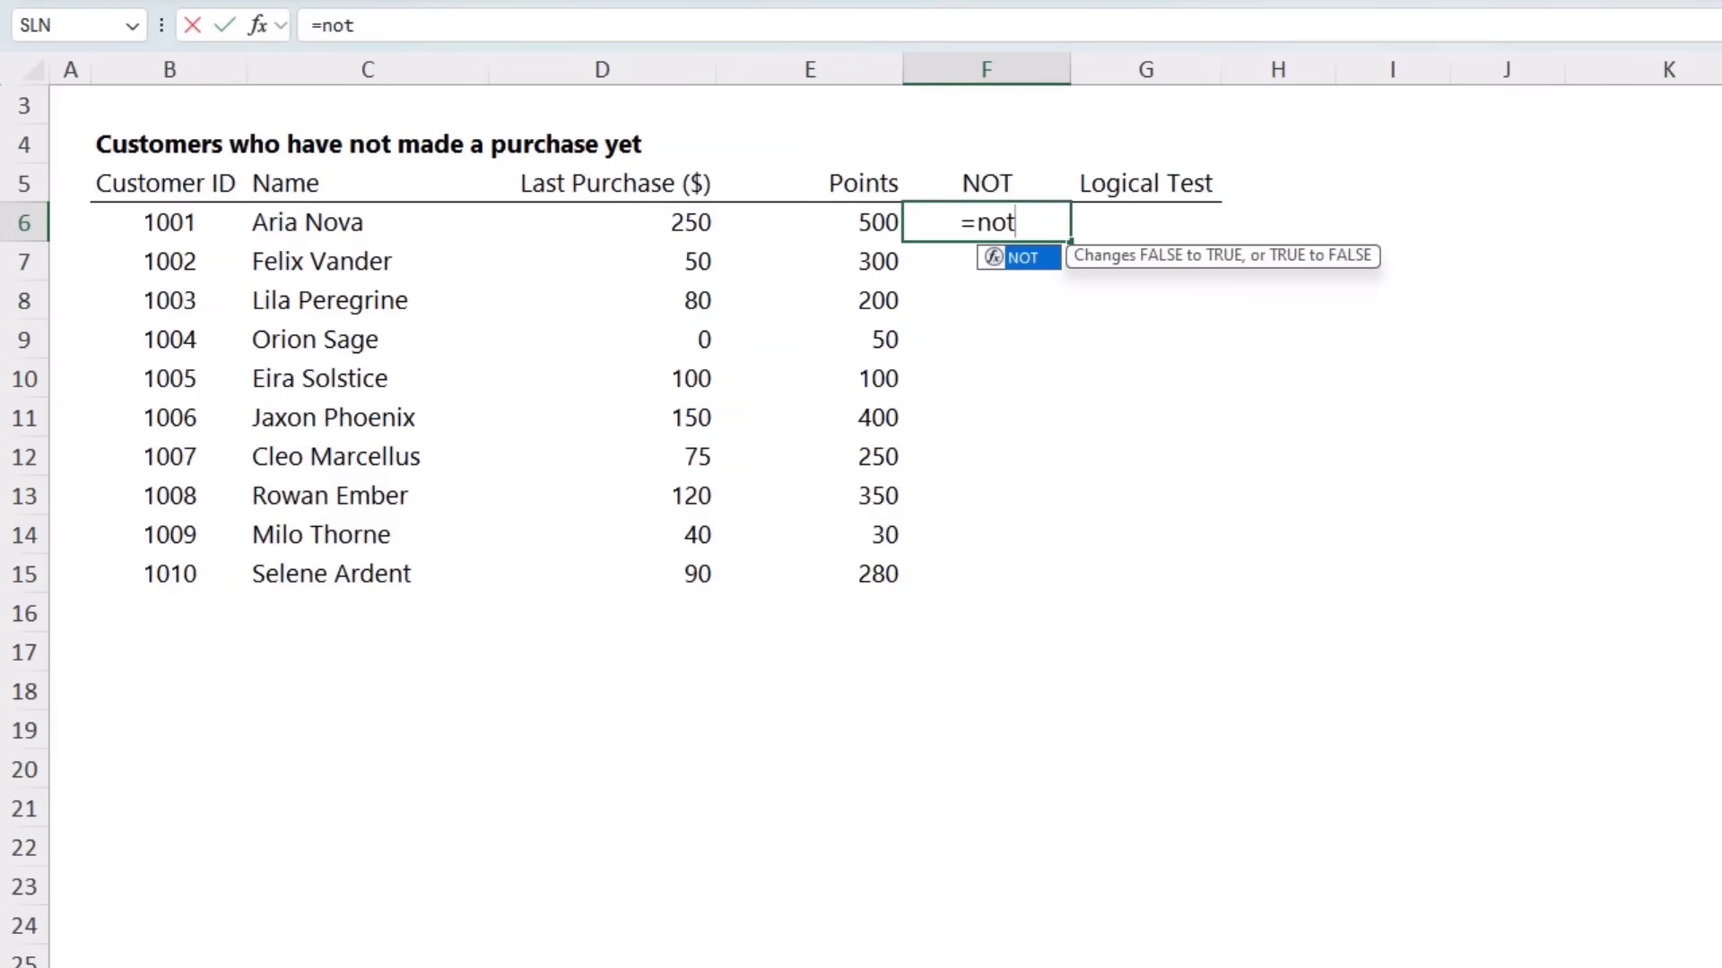
key(Tab)
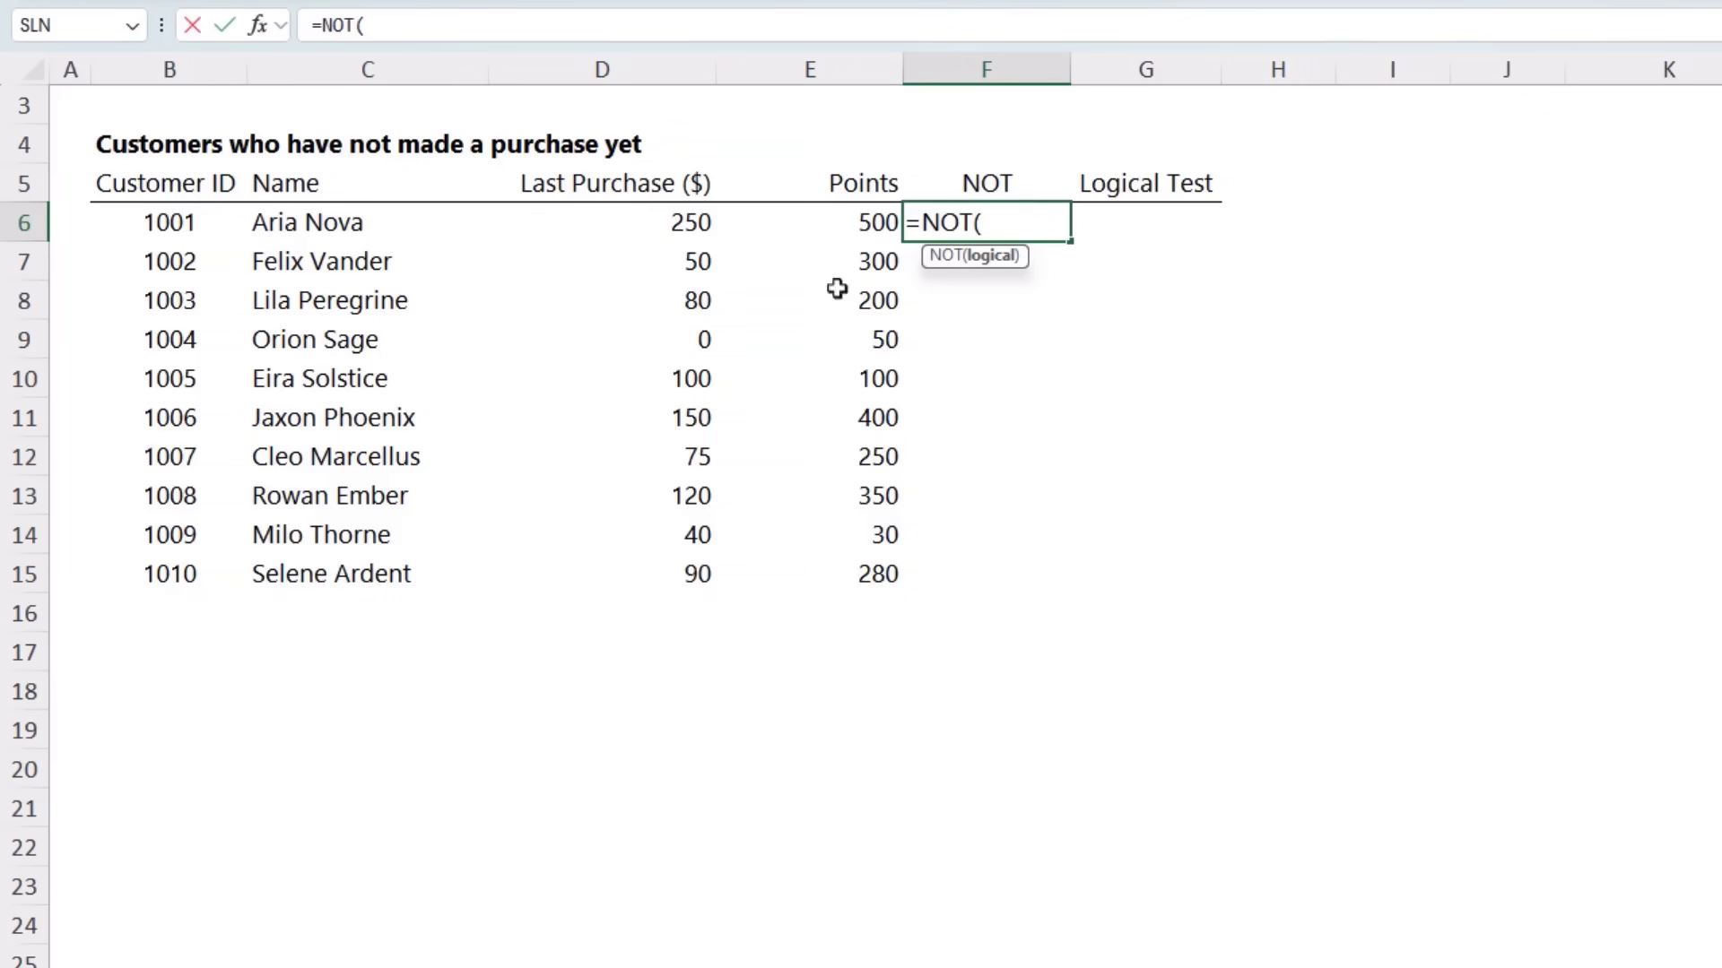
click(669, 222)
text(>0)
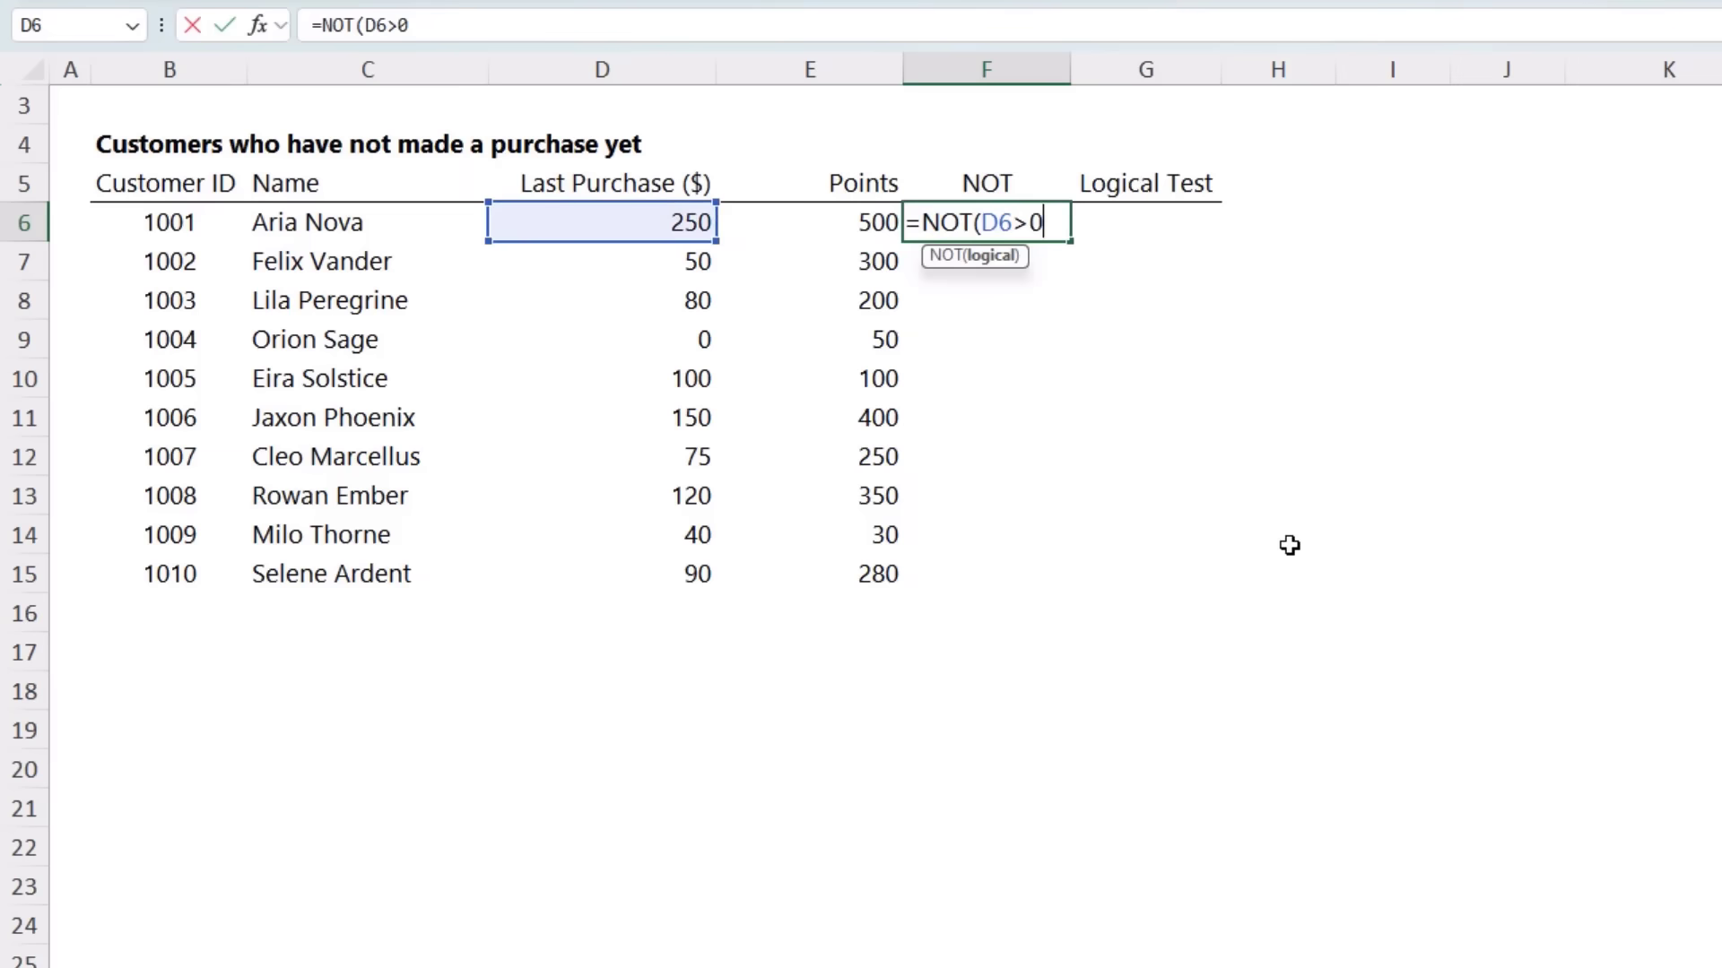
text())
key(ctrl+Return)
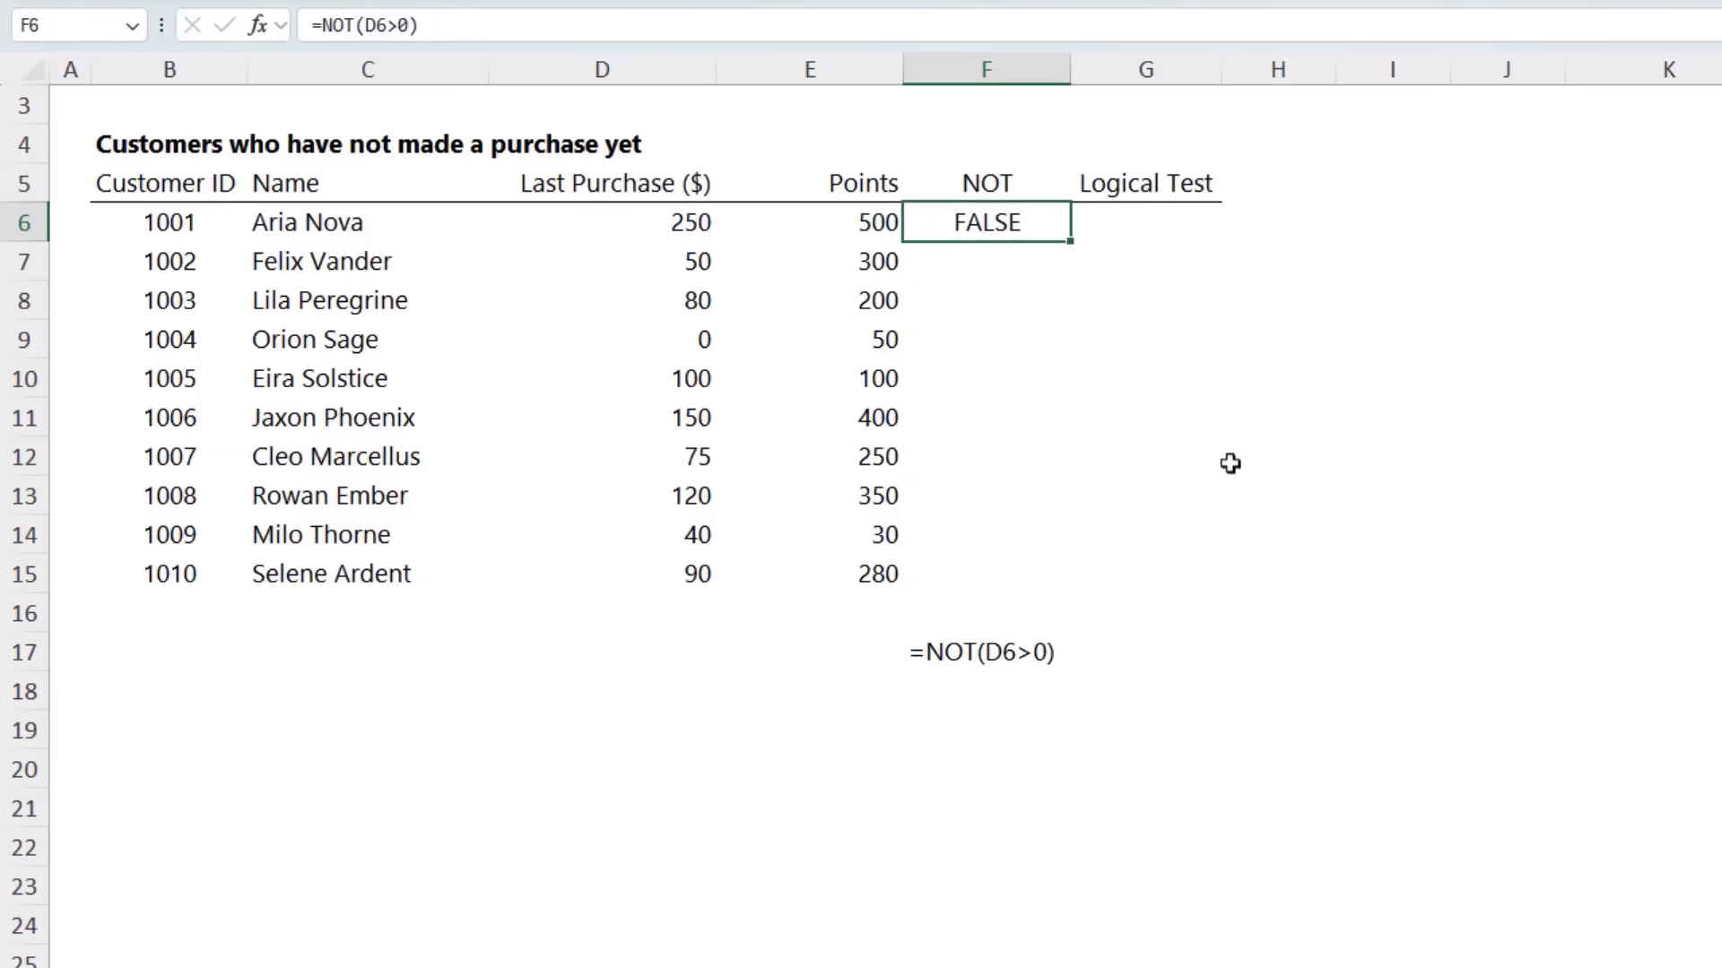
double_click(1073, 247)
click(1034, 338)
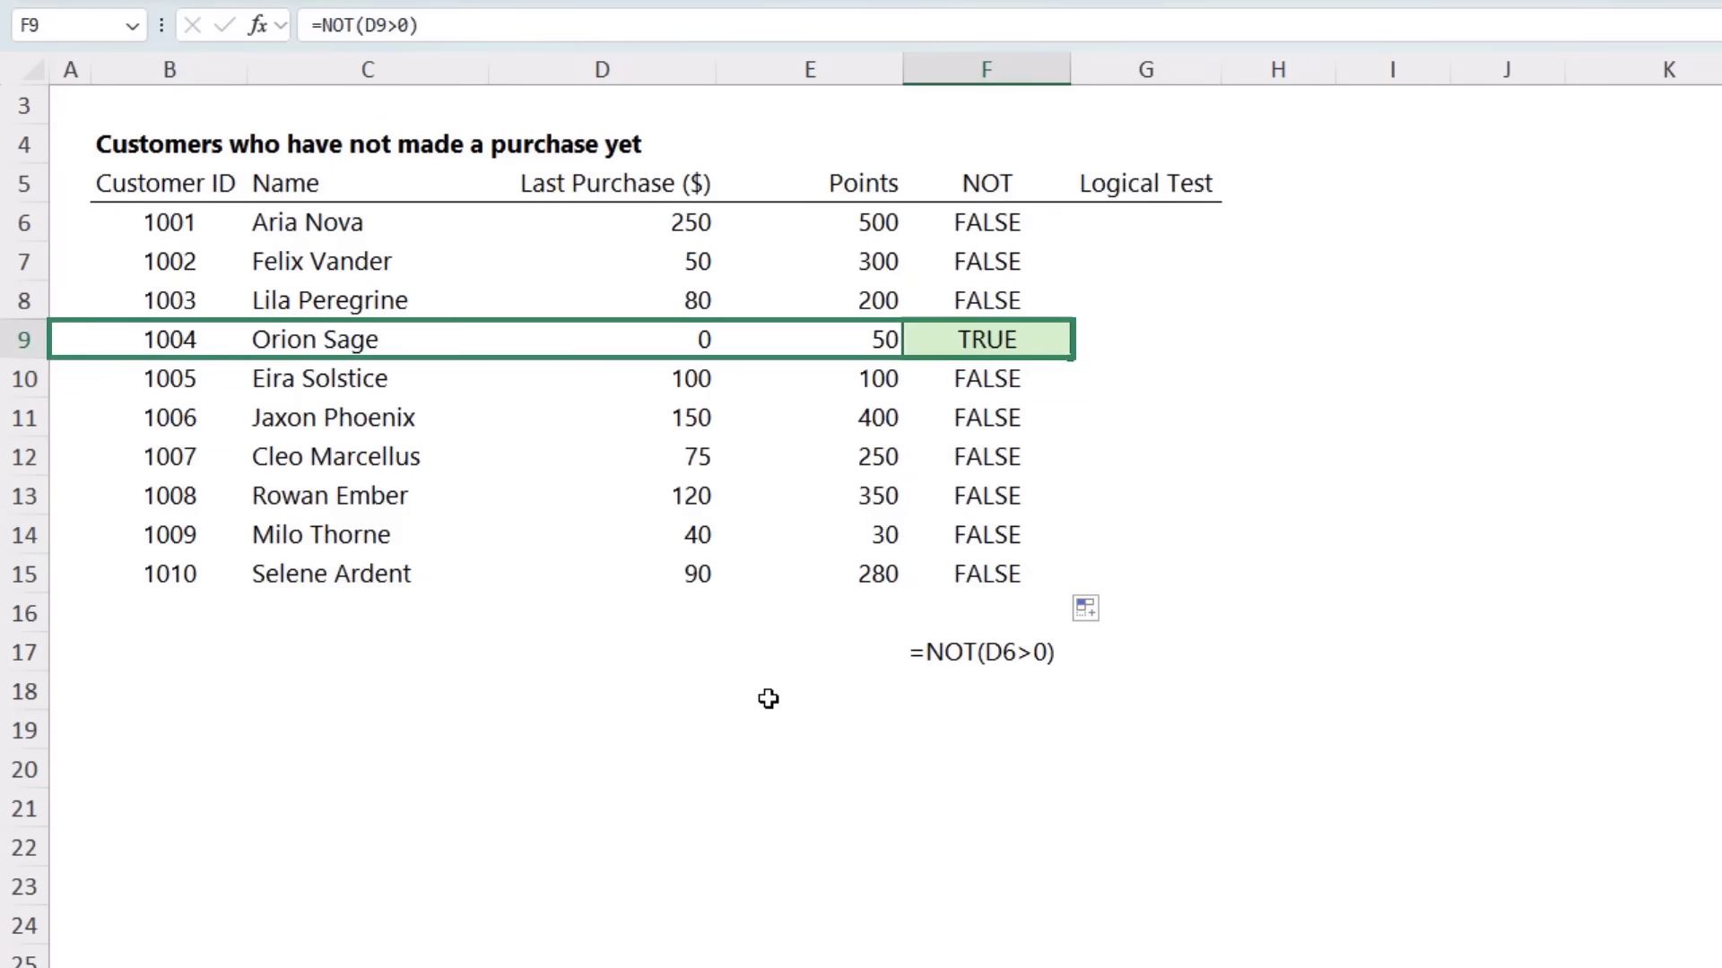
Enter =D6=0 in G6 and fill it to G15, showing TRUE for customer 1004.
click(1084, 227)
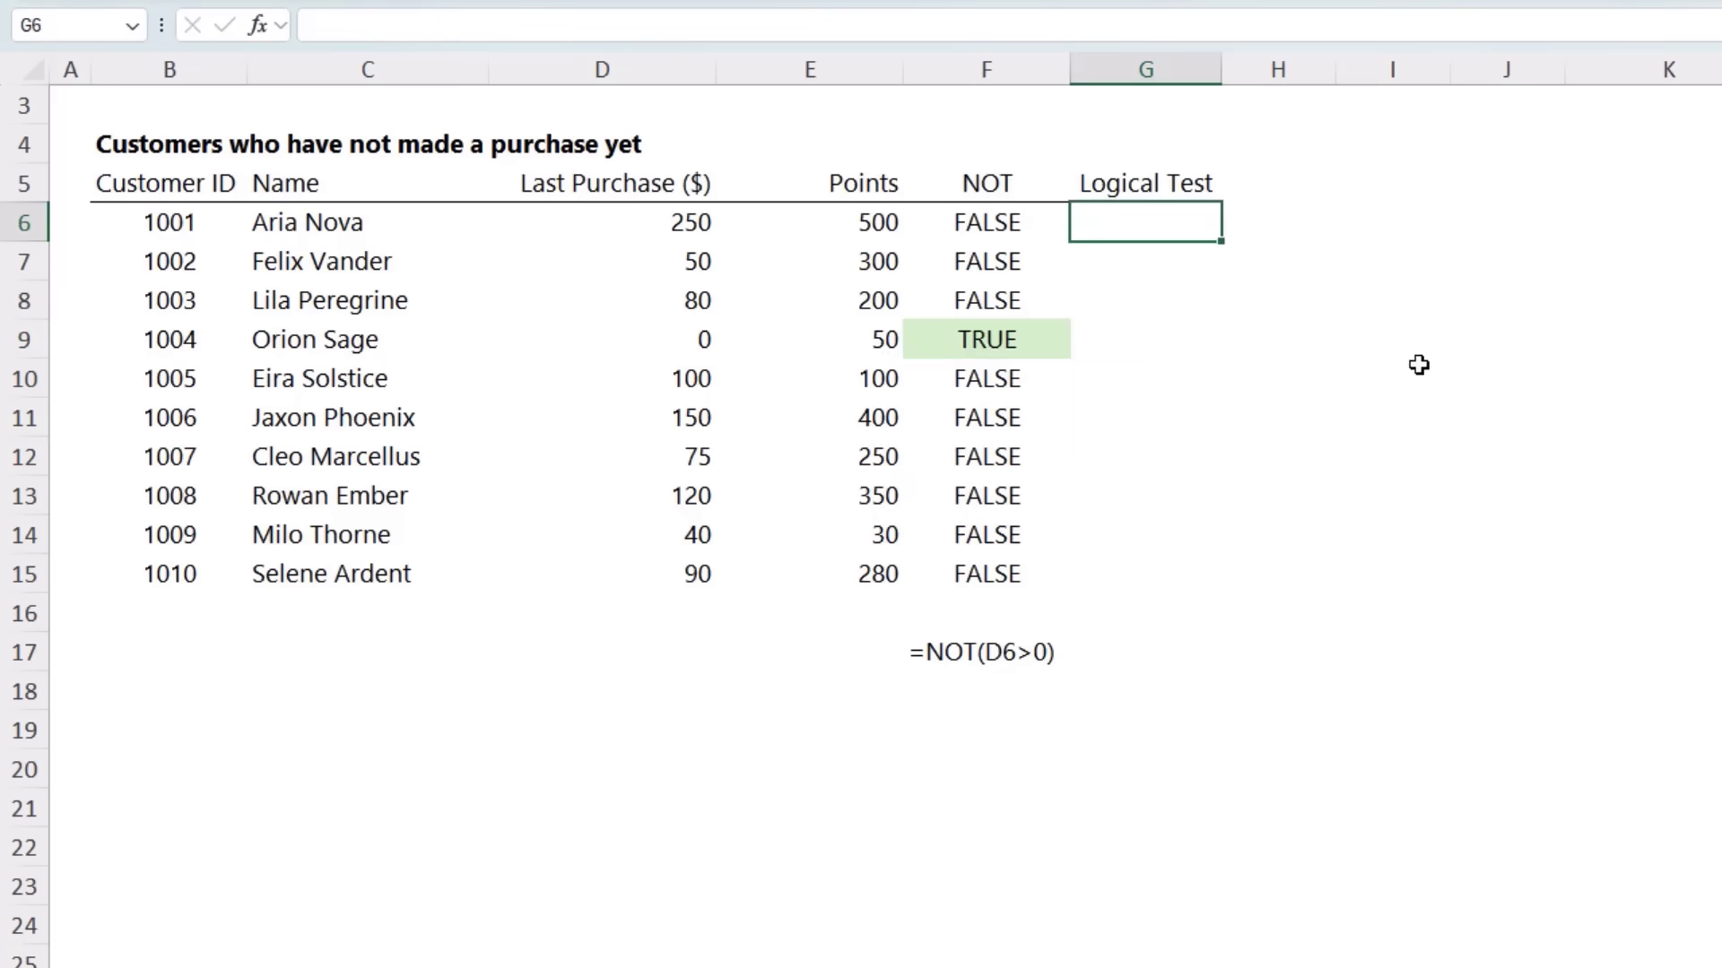
click(663, 227)
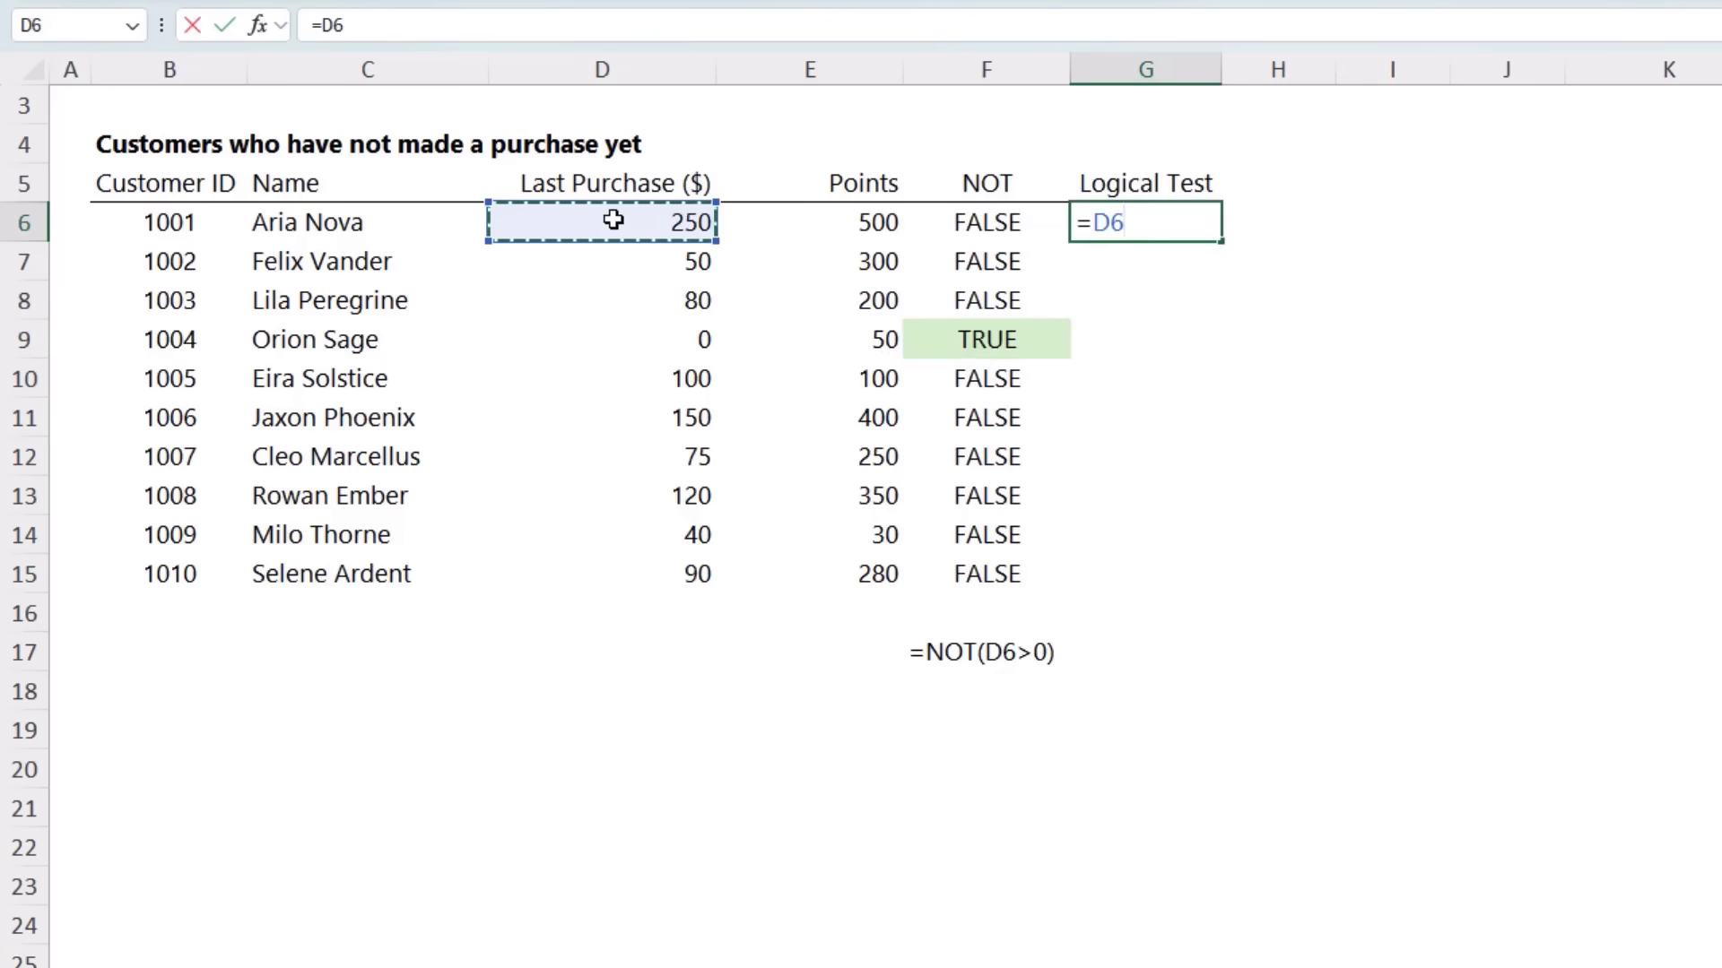
text(=0)
key(Return)
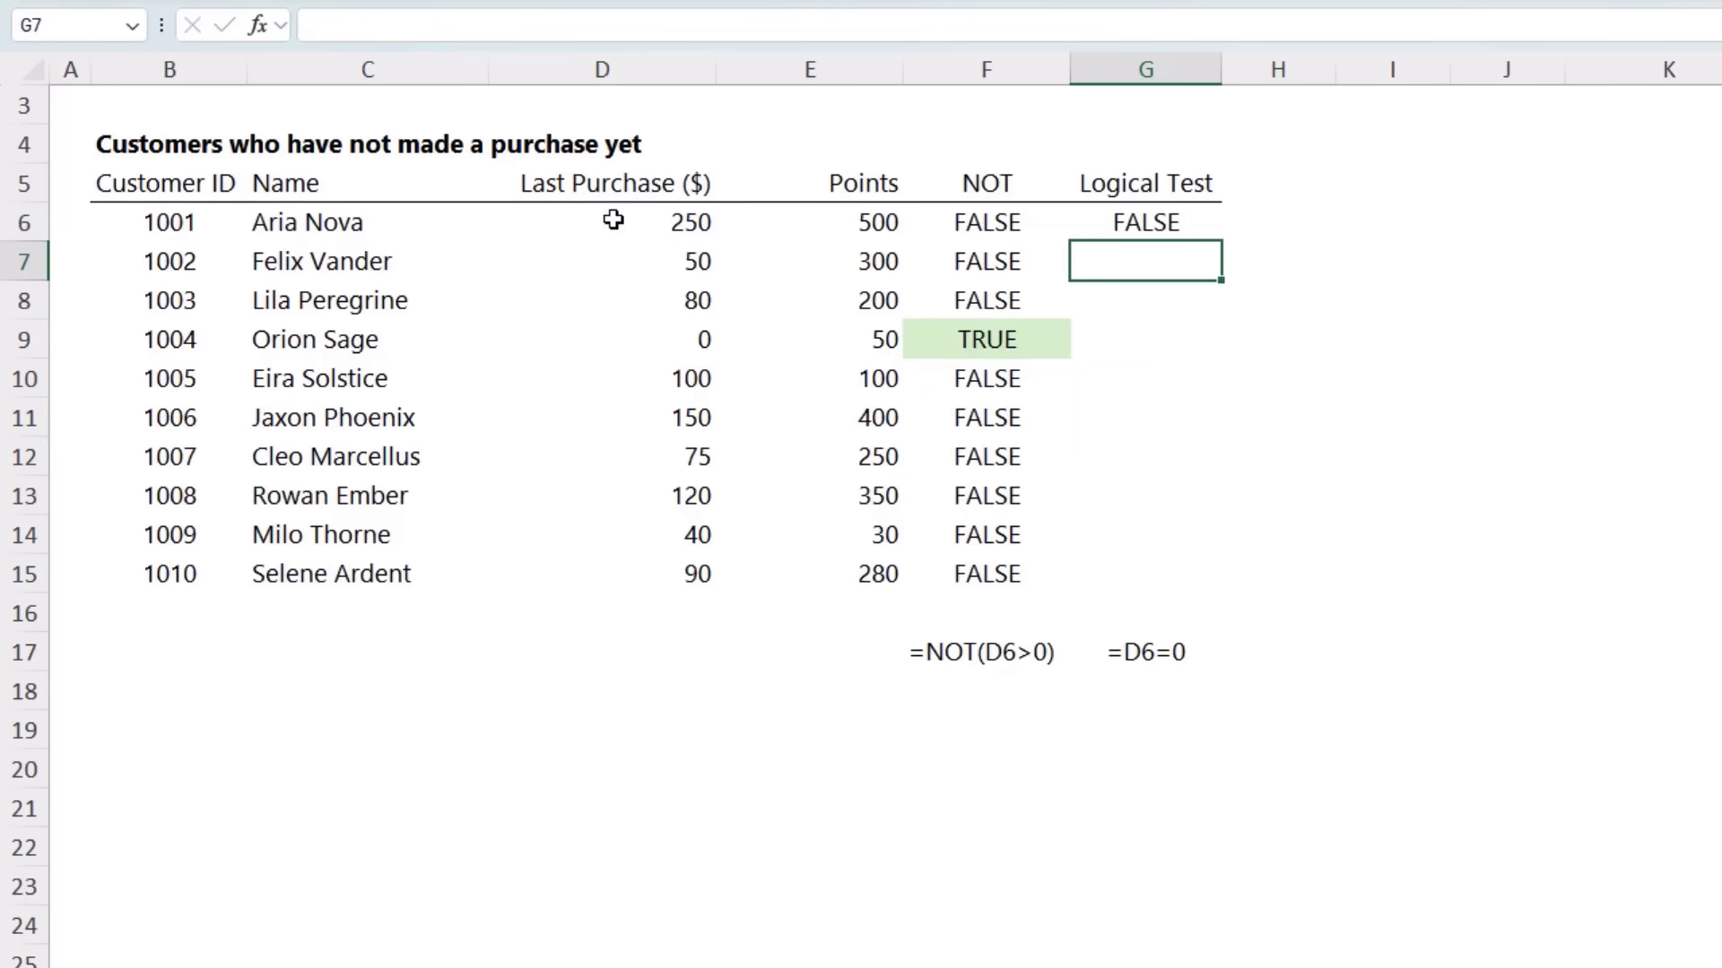
click(1202, 220)
double_click(1222, 238)
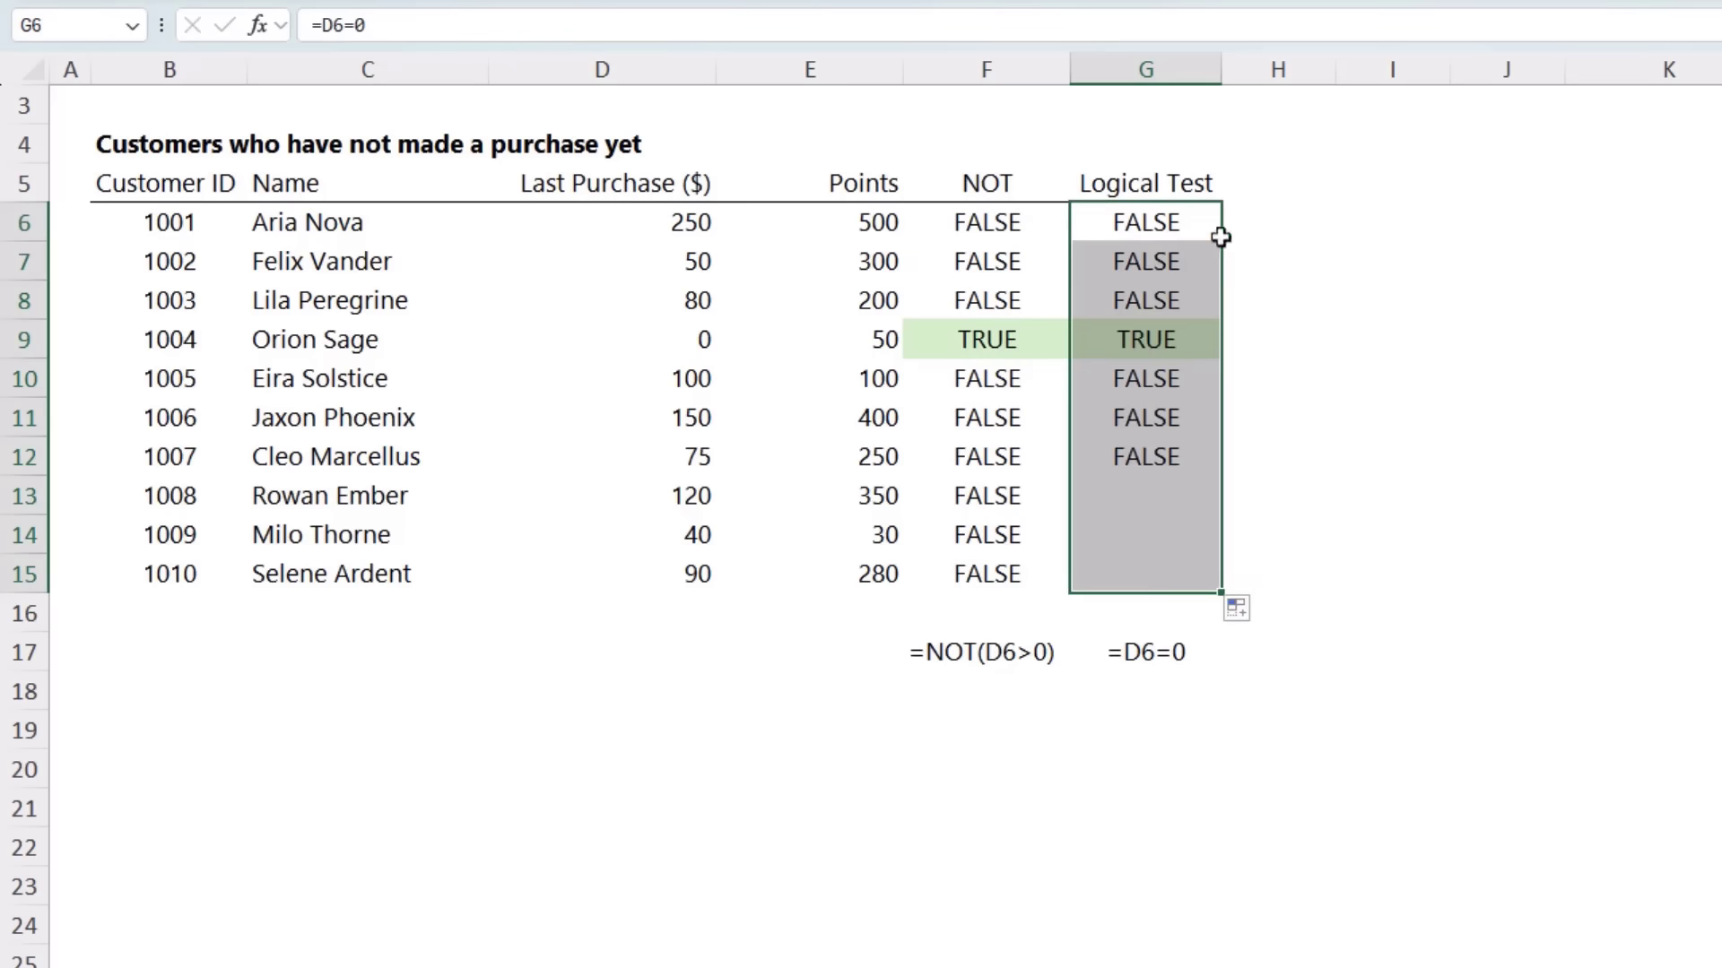
click(1201, 348)
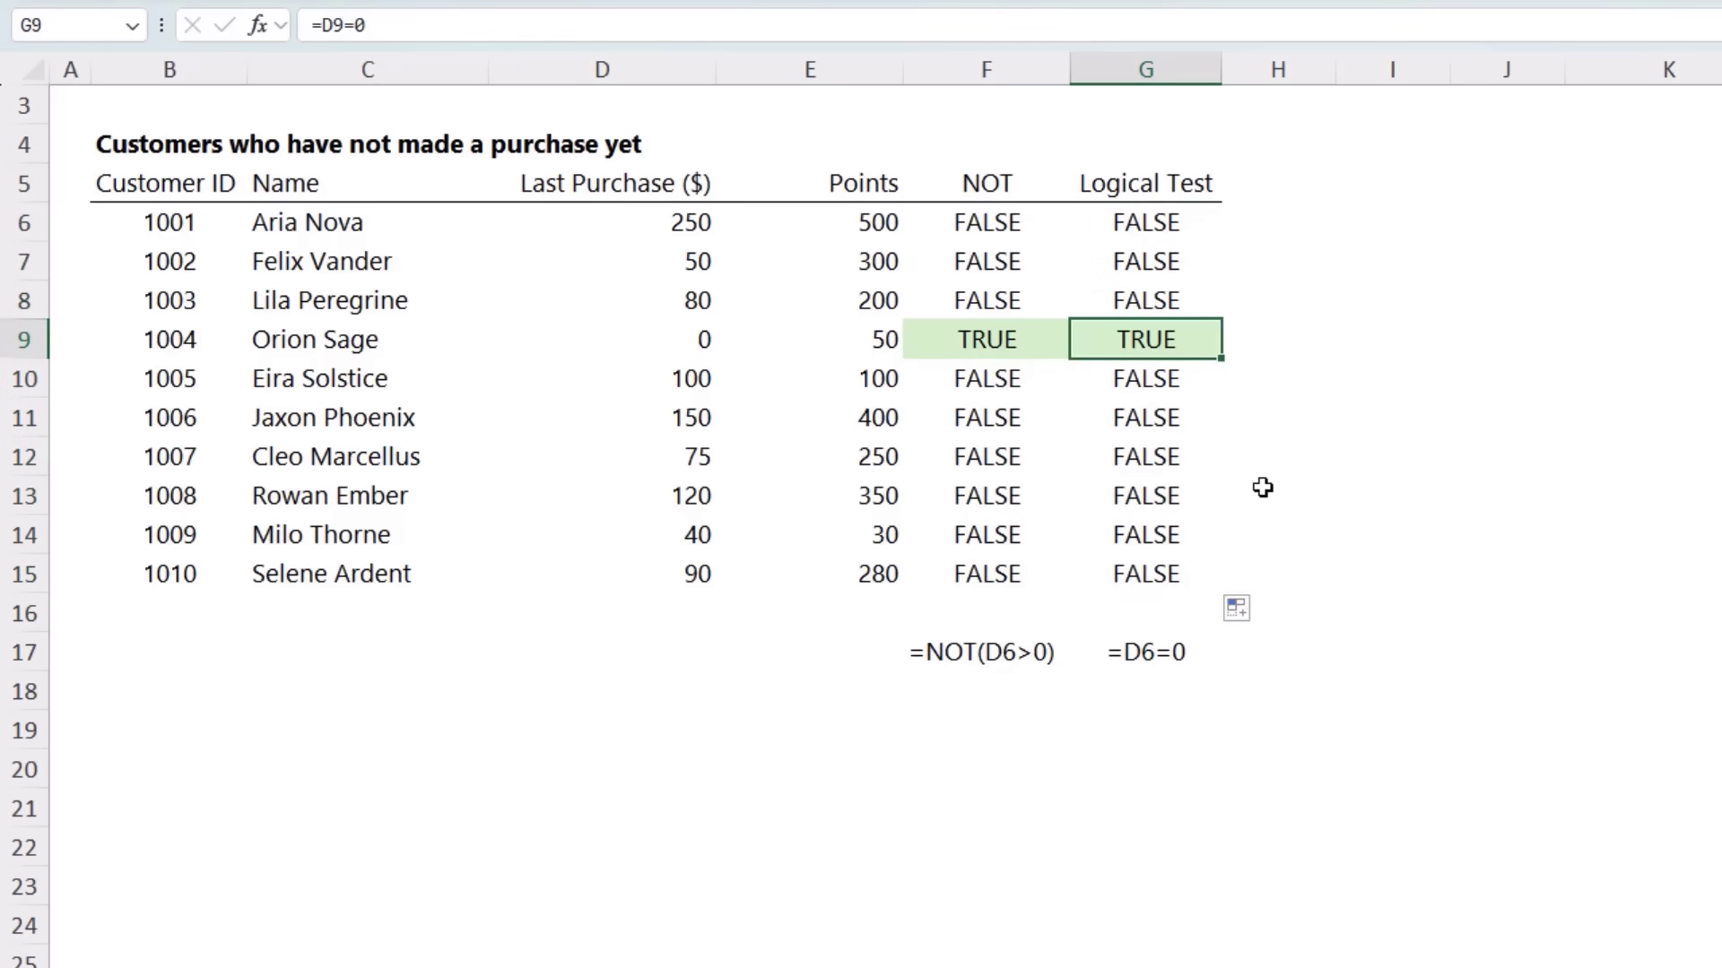
Enter =NOT(D6=0) in H6 and fill it to H15, FALSE for customer 1004.
click(1301, 229)
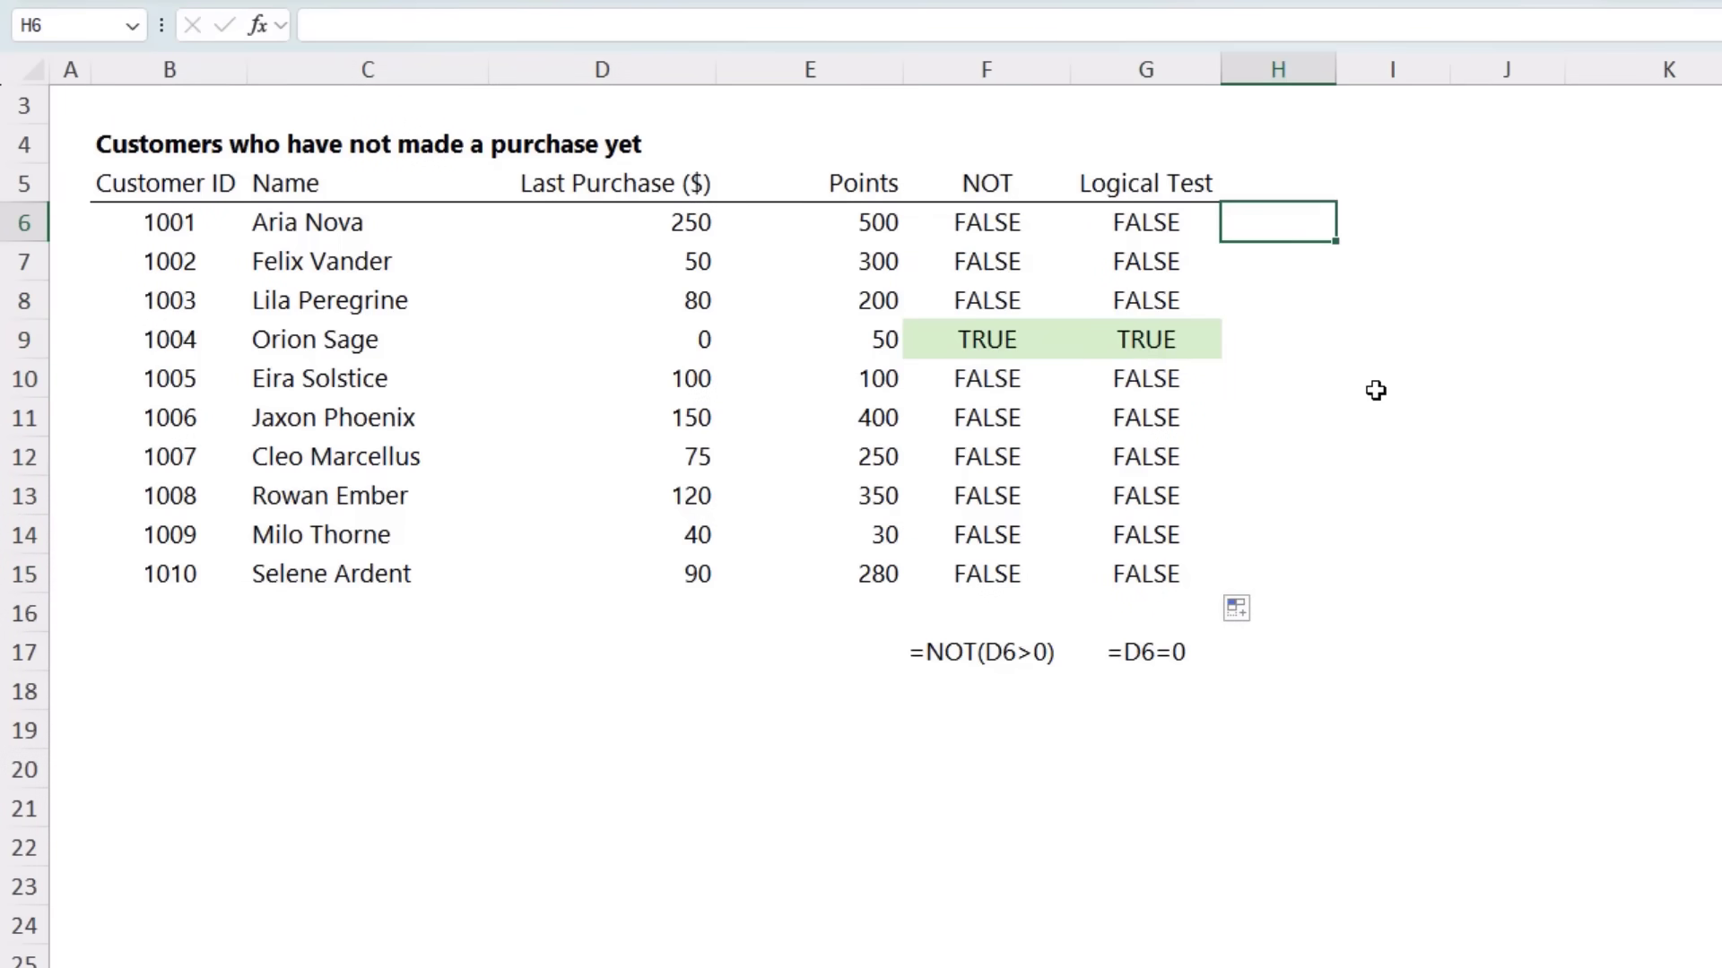
text(=NOT()
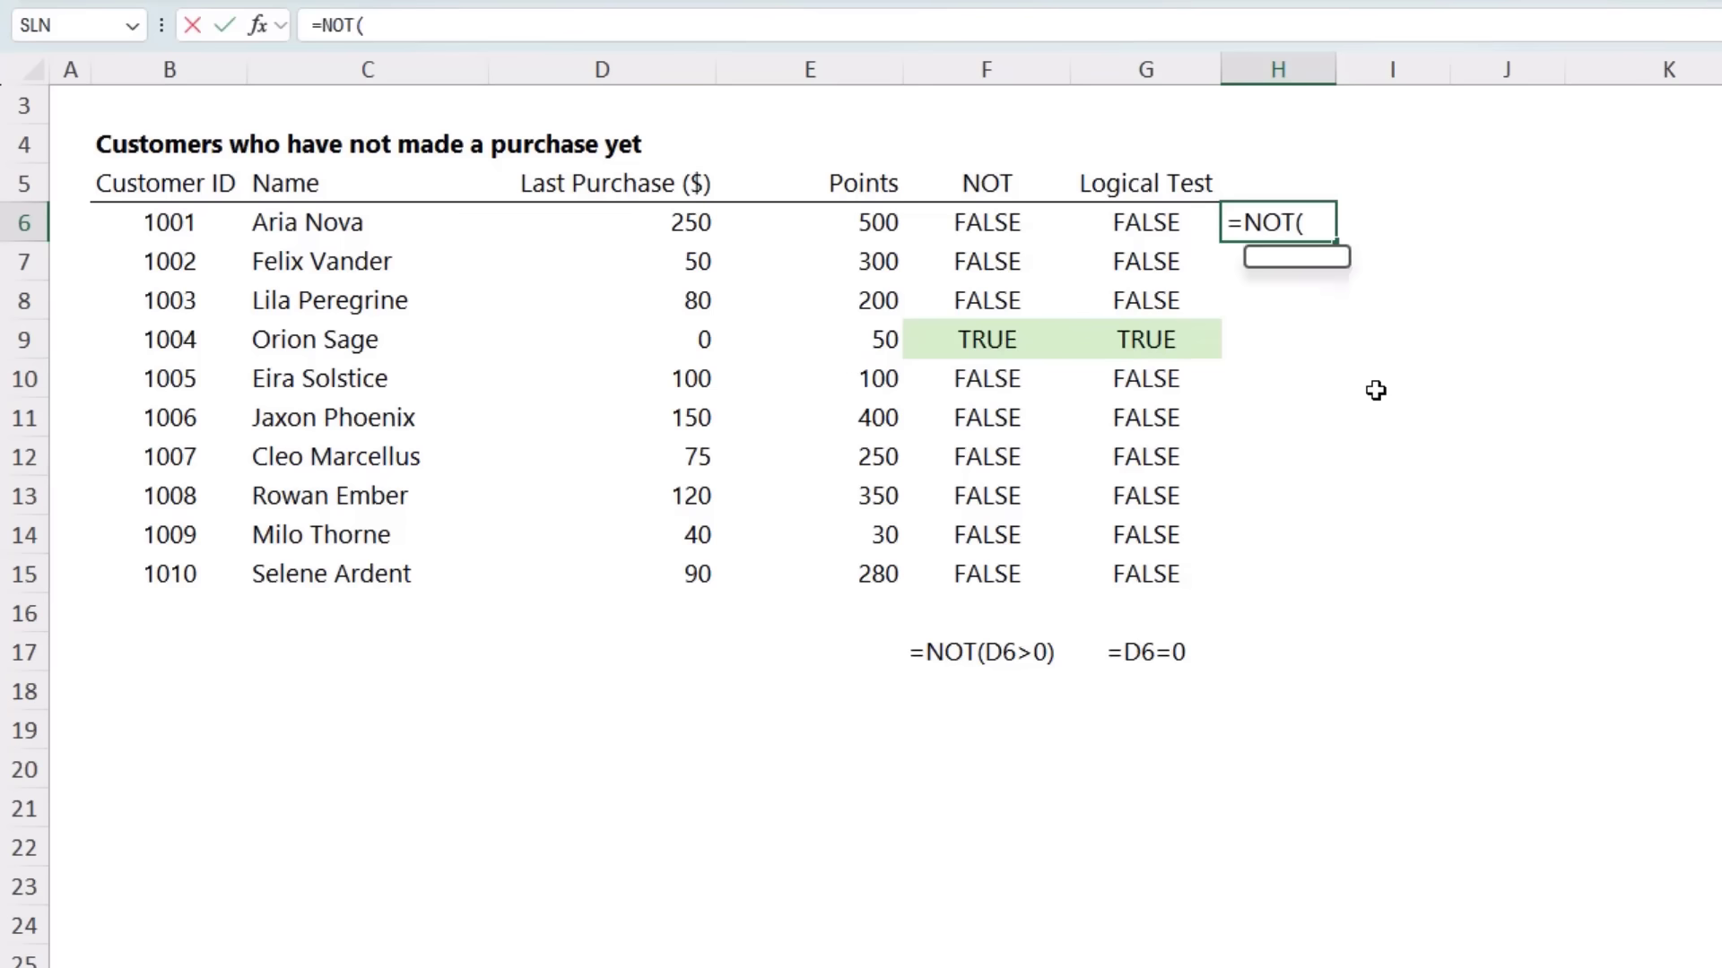
click(668, 222)
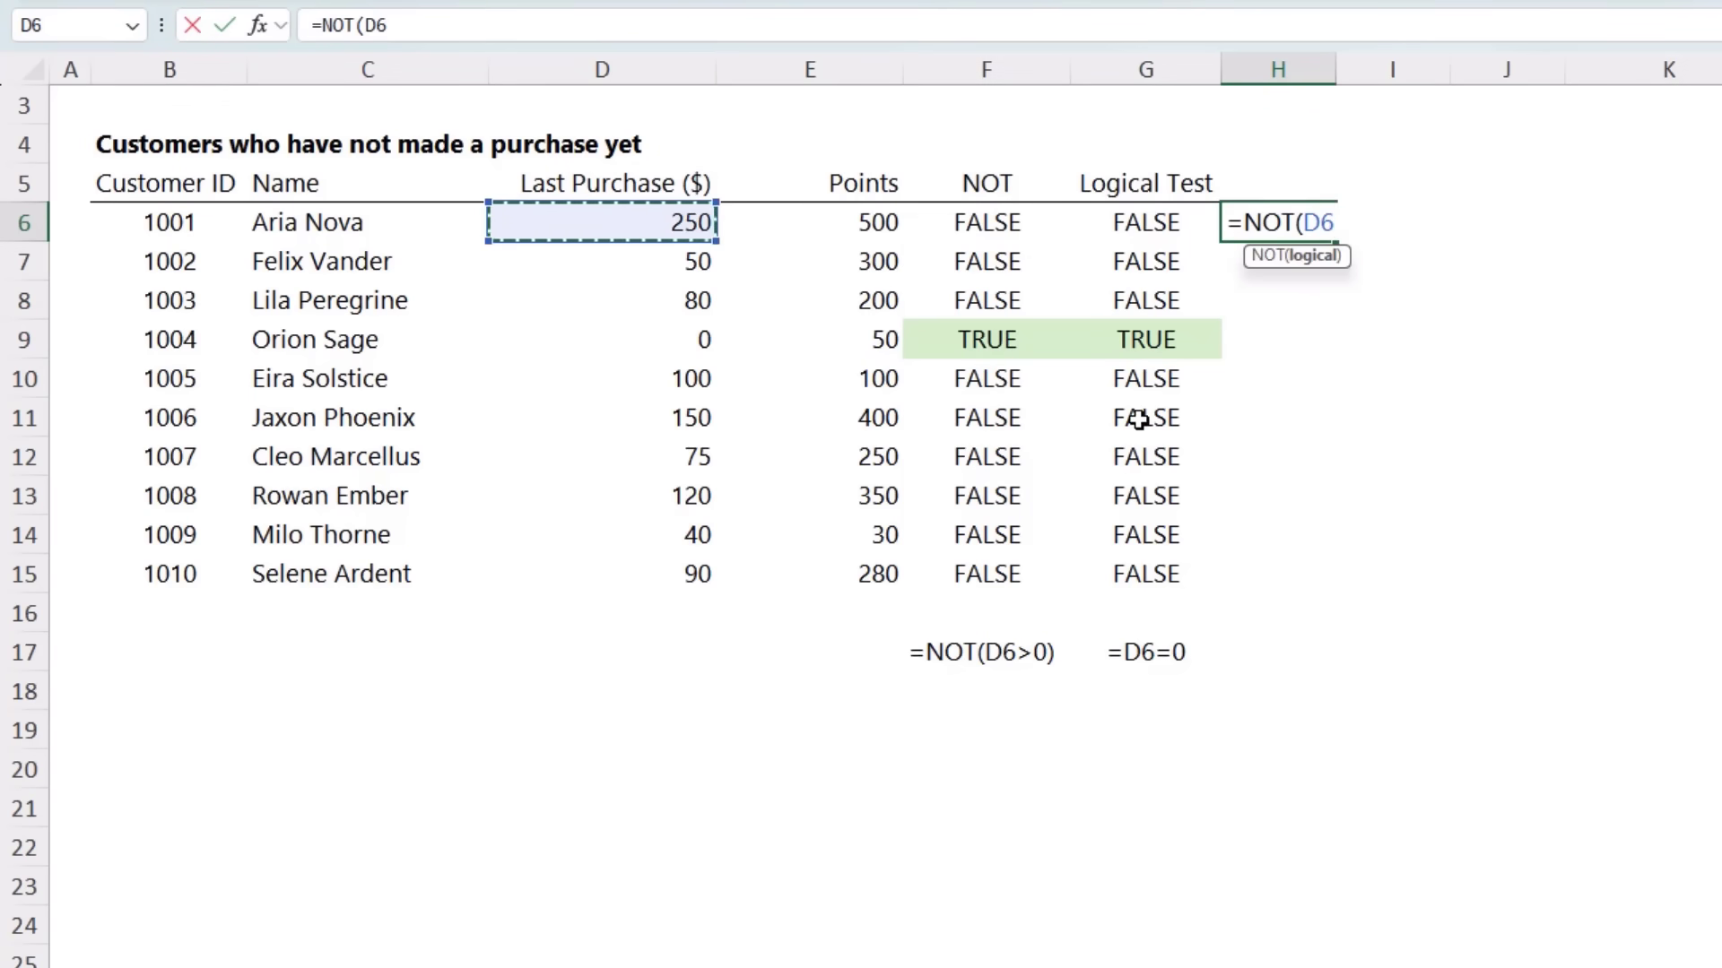
text(=0))
key(Return)
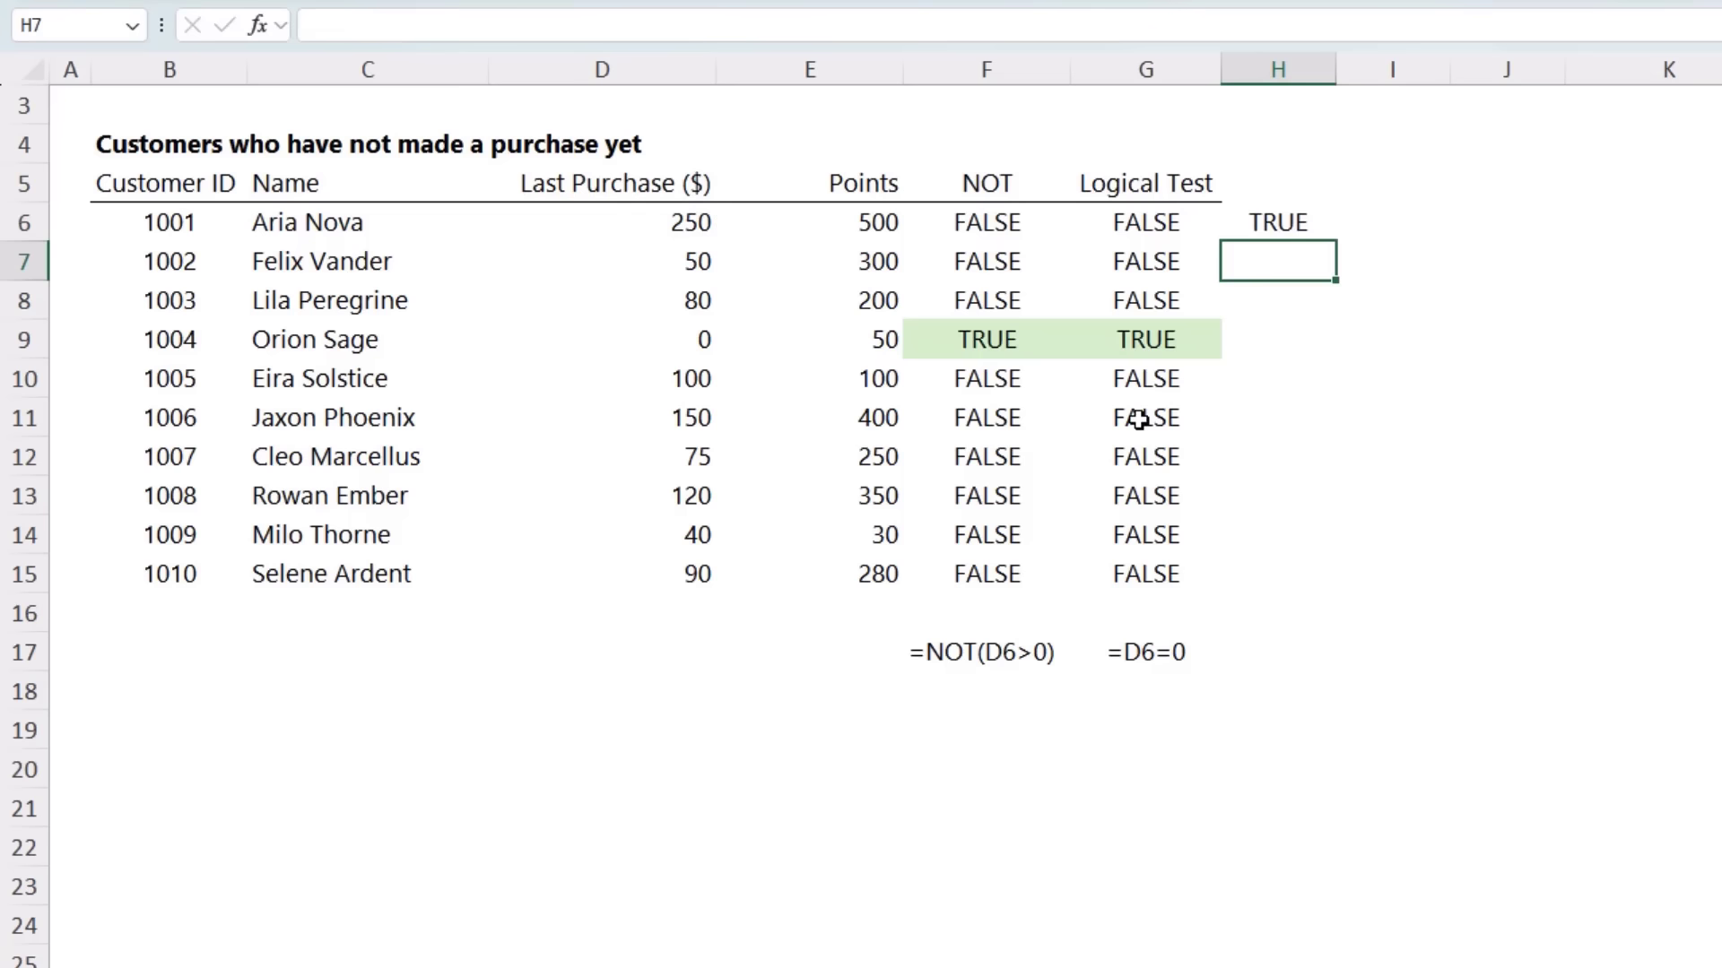
click(1273, 222)
double_click(1334, 241)
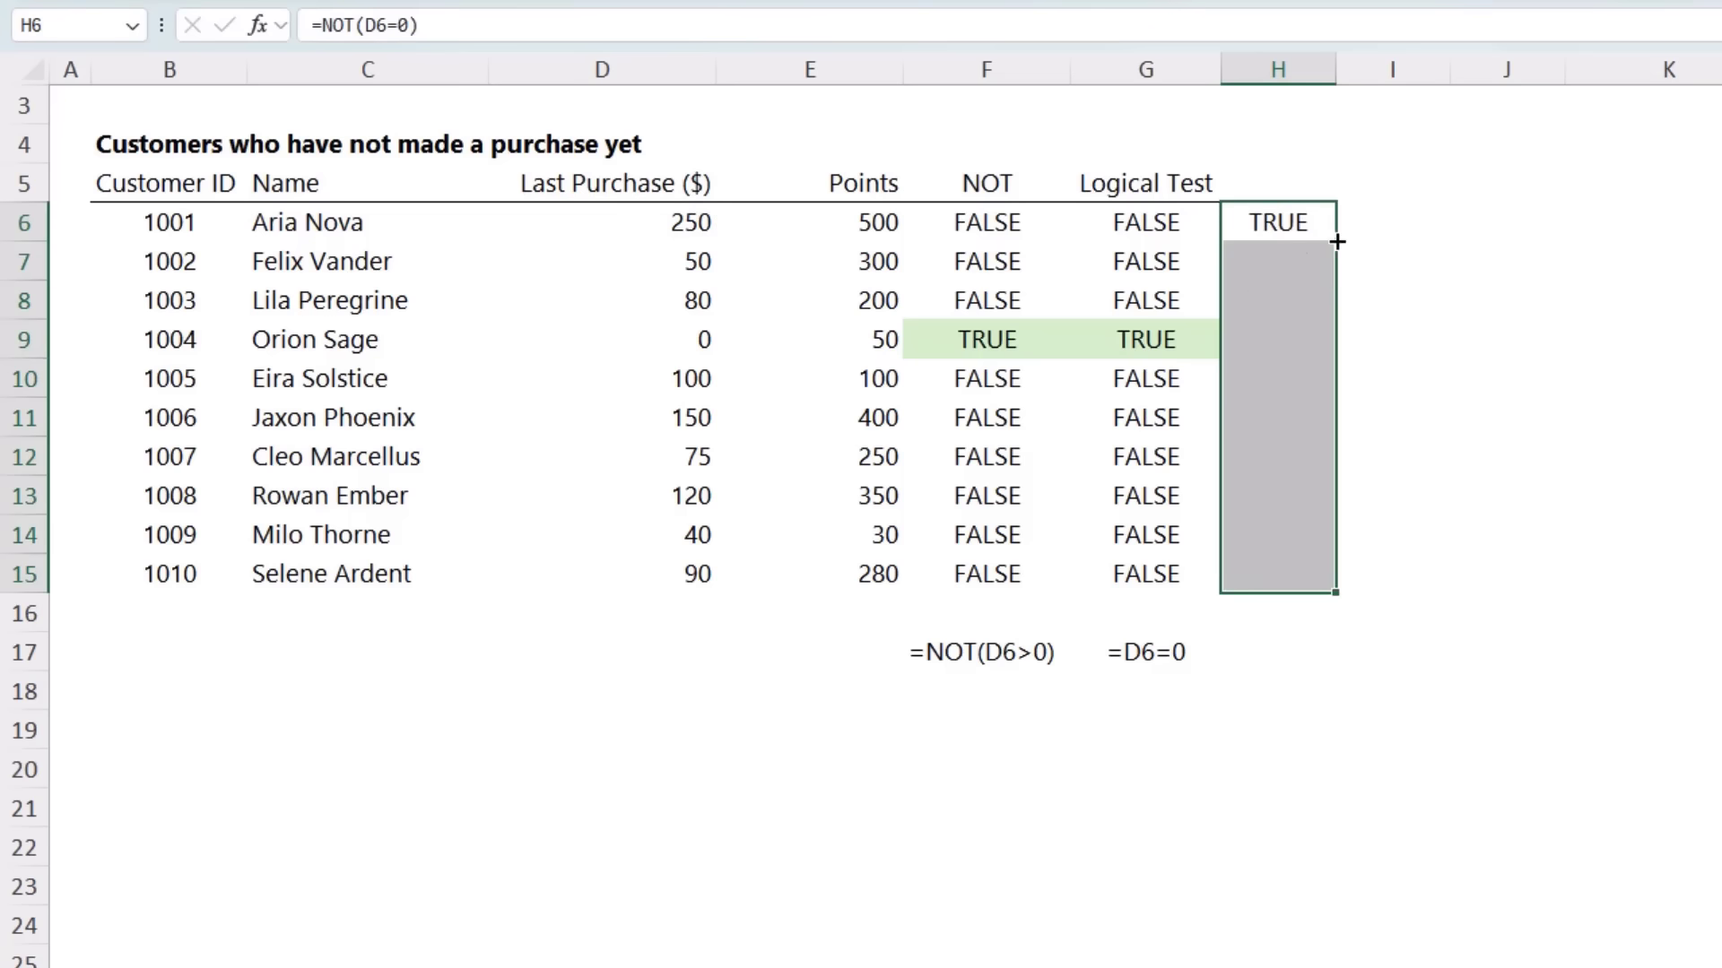
click(1309, 340)
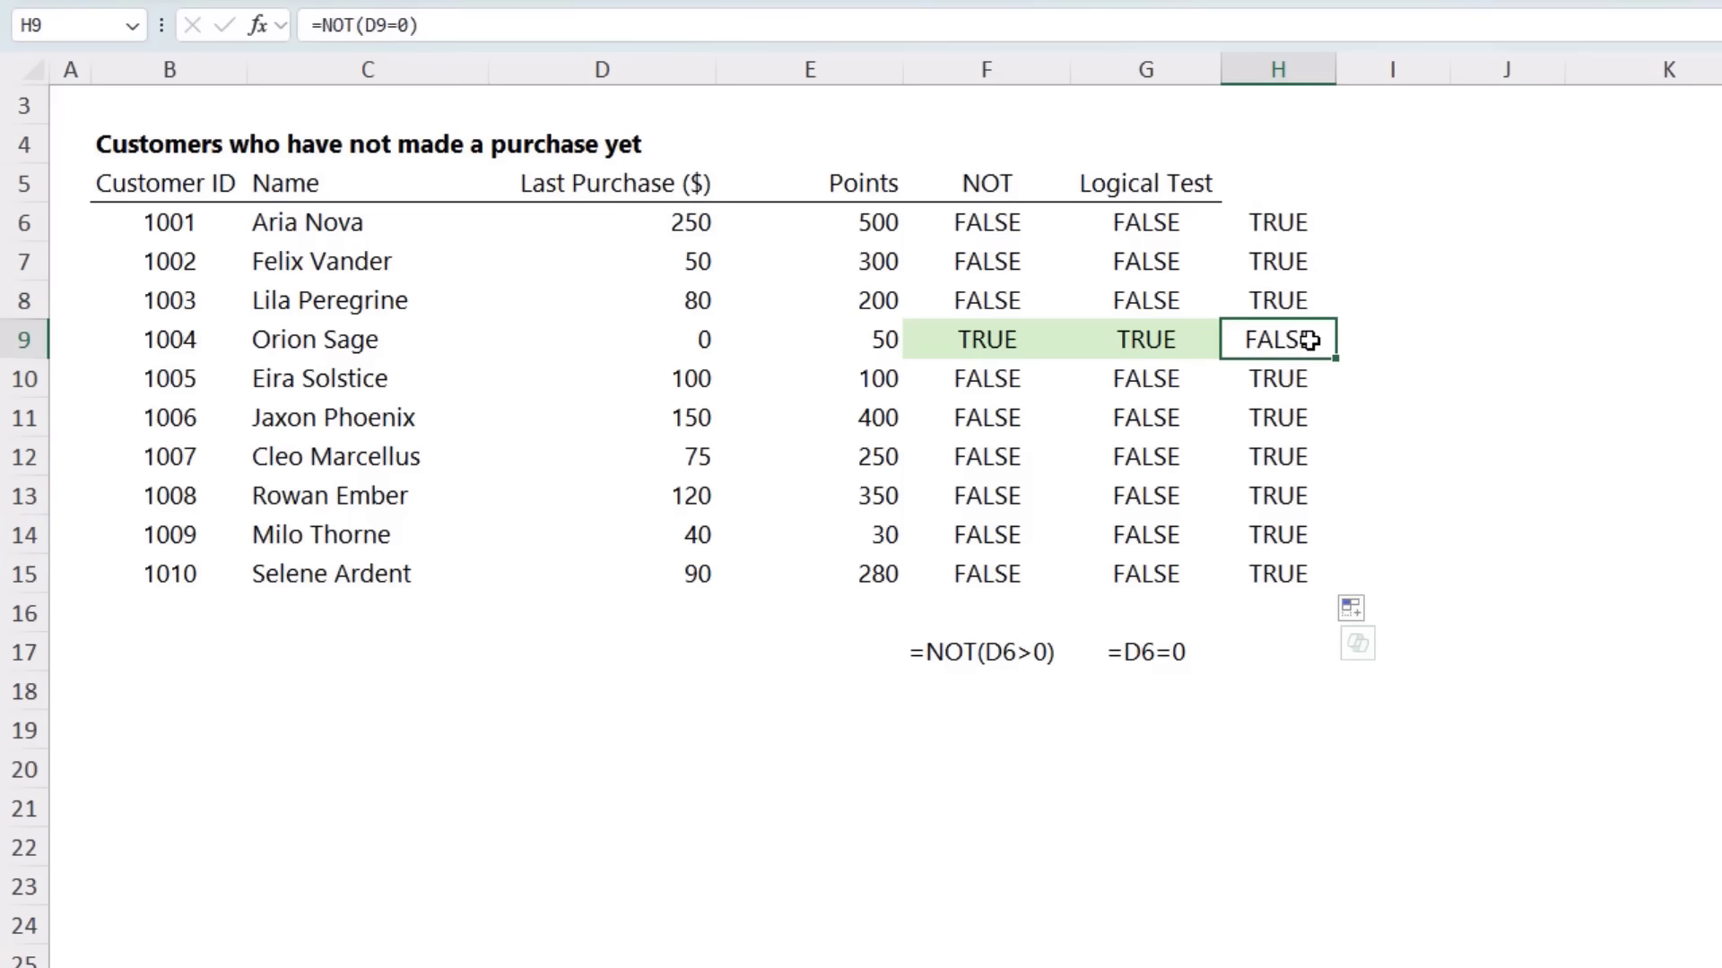
Enter =D6<>0 in I6, fill it to I15, and compare customer 1004's FALSE results.
click(1379, 222)
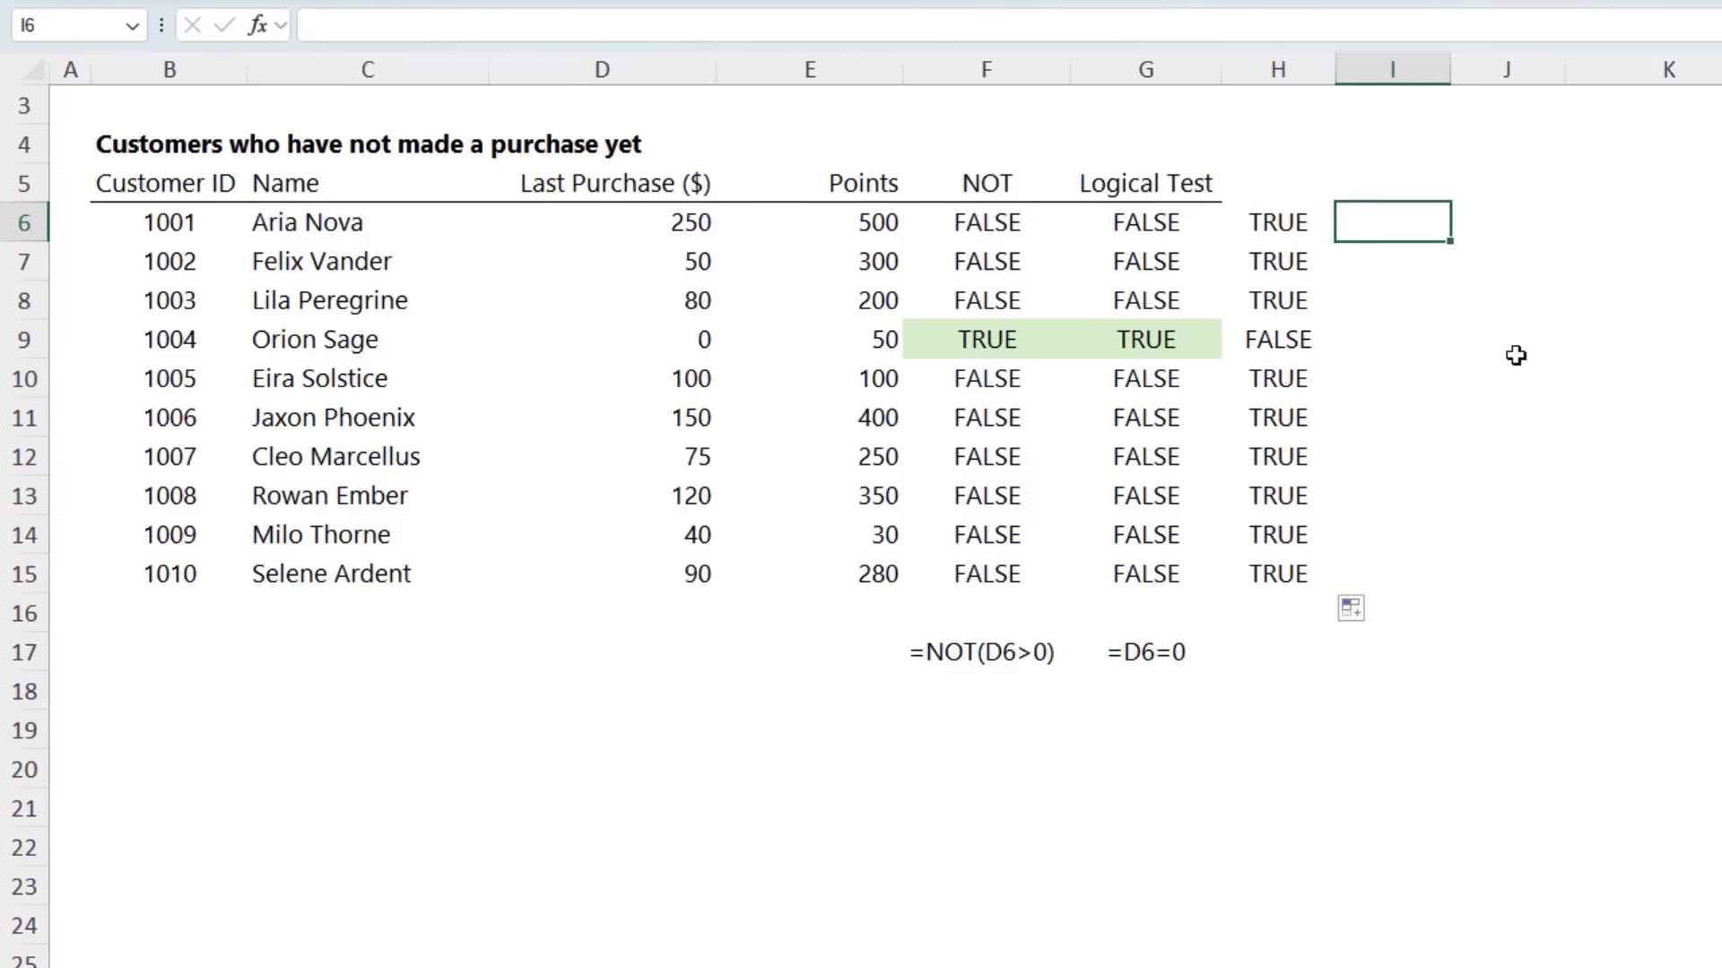
text(=)
click(707, 223)
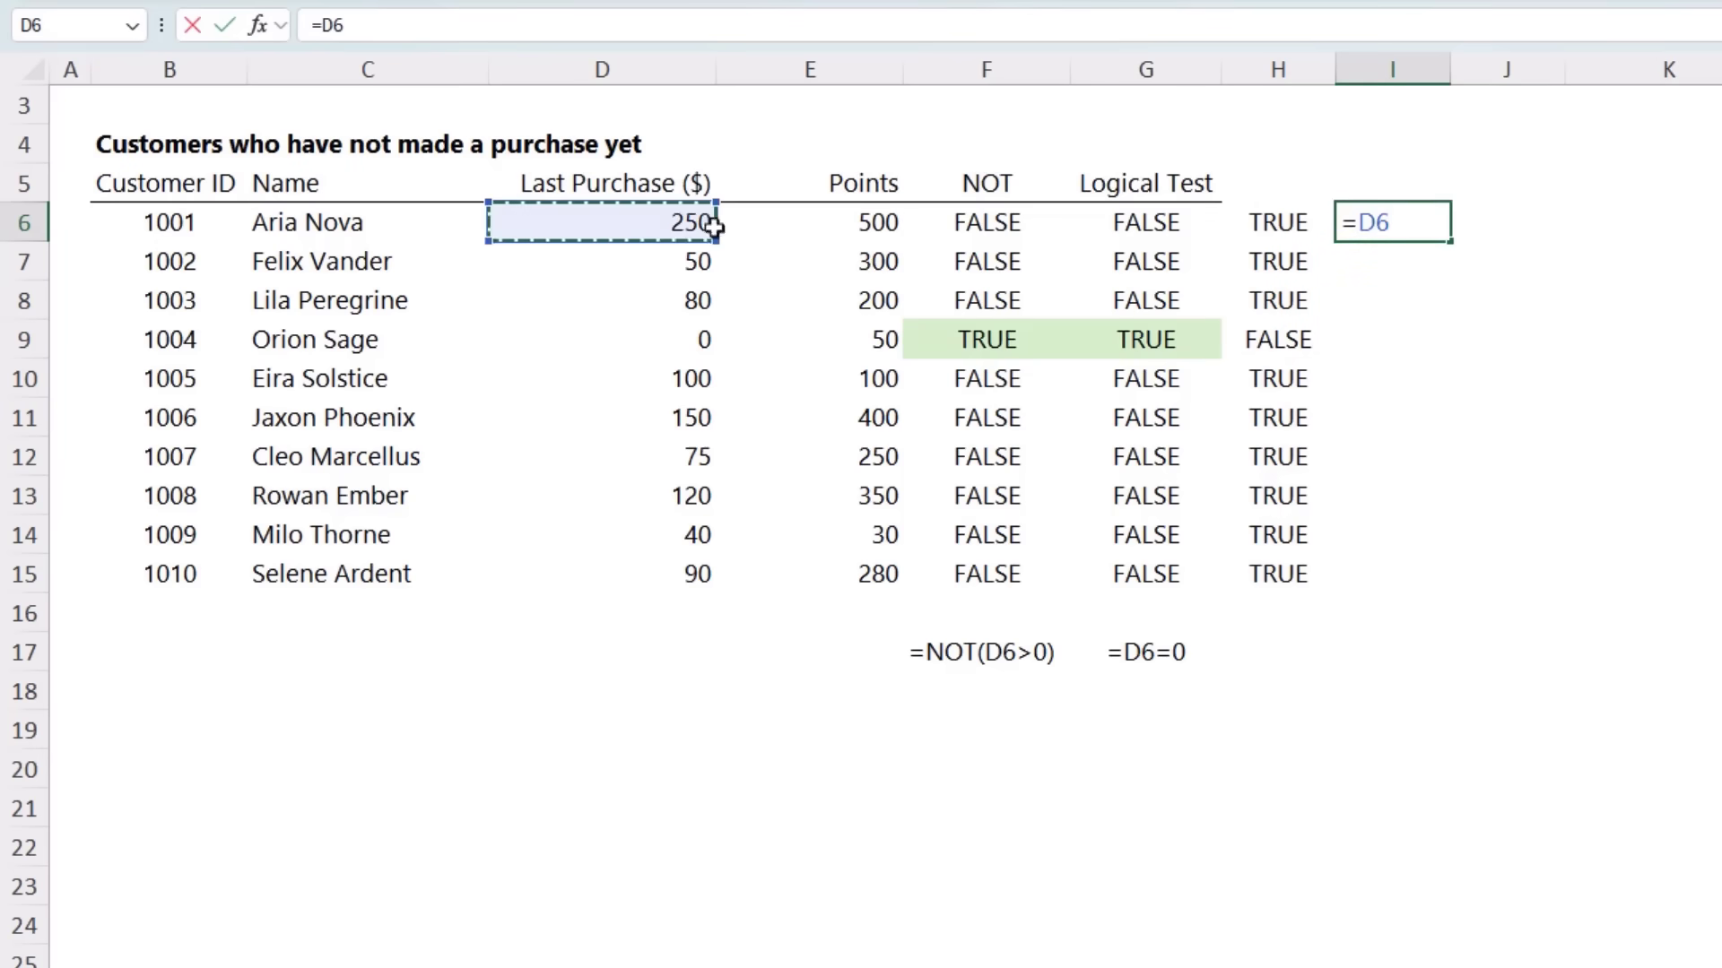
text(<>0)
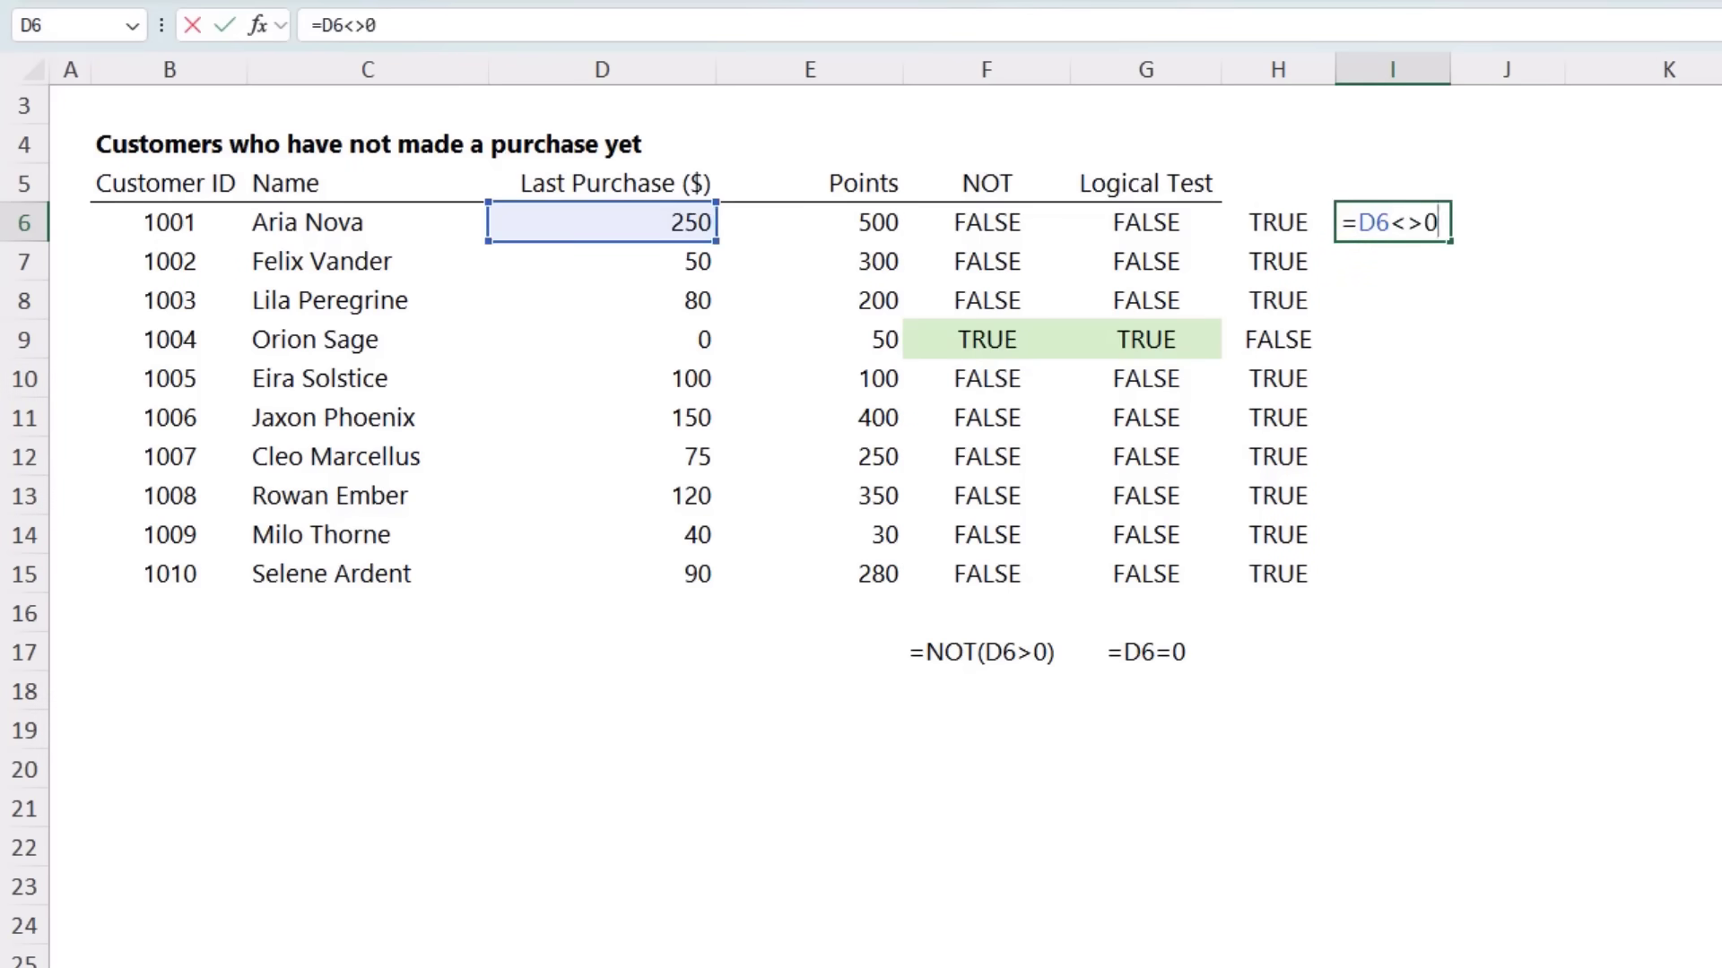
key(Return)
click(1427, 223)
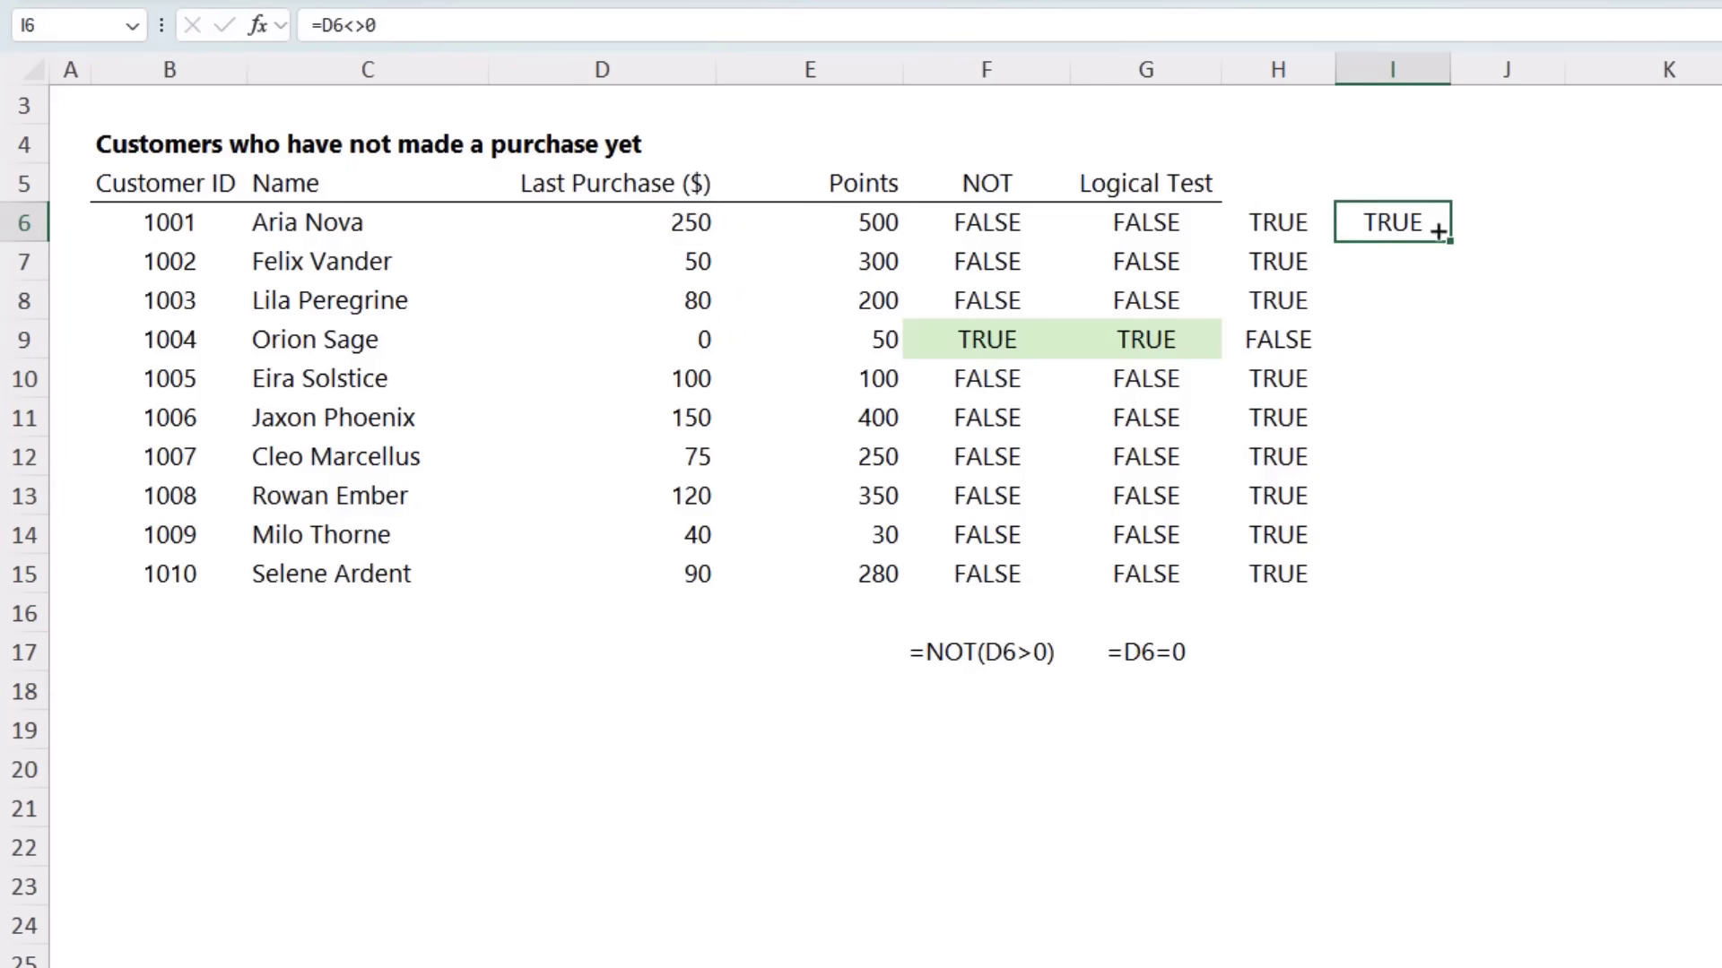
double_click(1450, 241)
drag(1402, 347, 1299, 339)
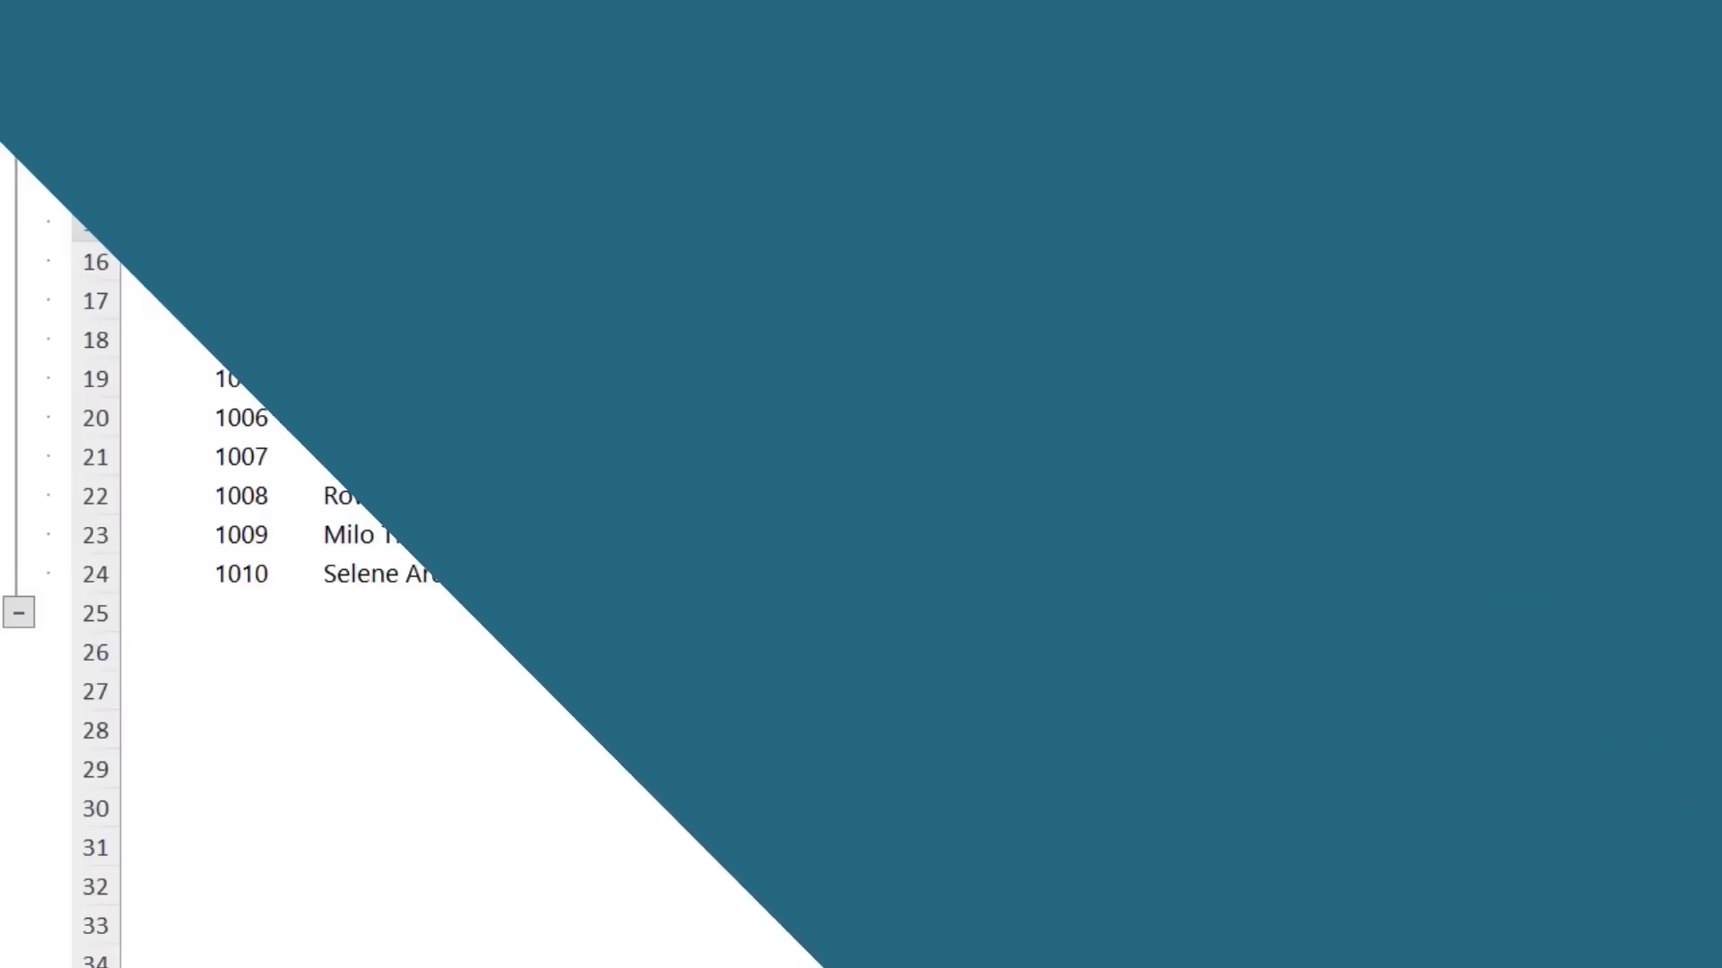
Enter =XOR(D15<100,E15<200) in F15, fill it to row 24, and check the TRUE results.
text(=xo)
key(Tab)
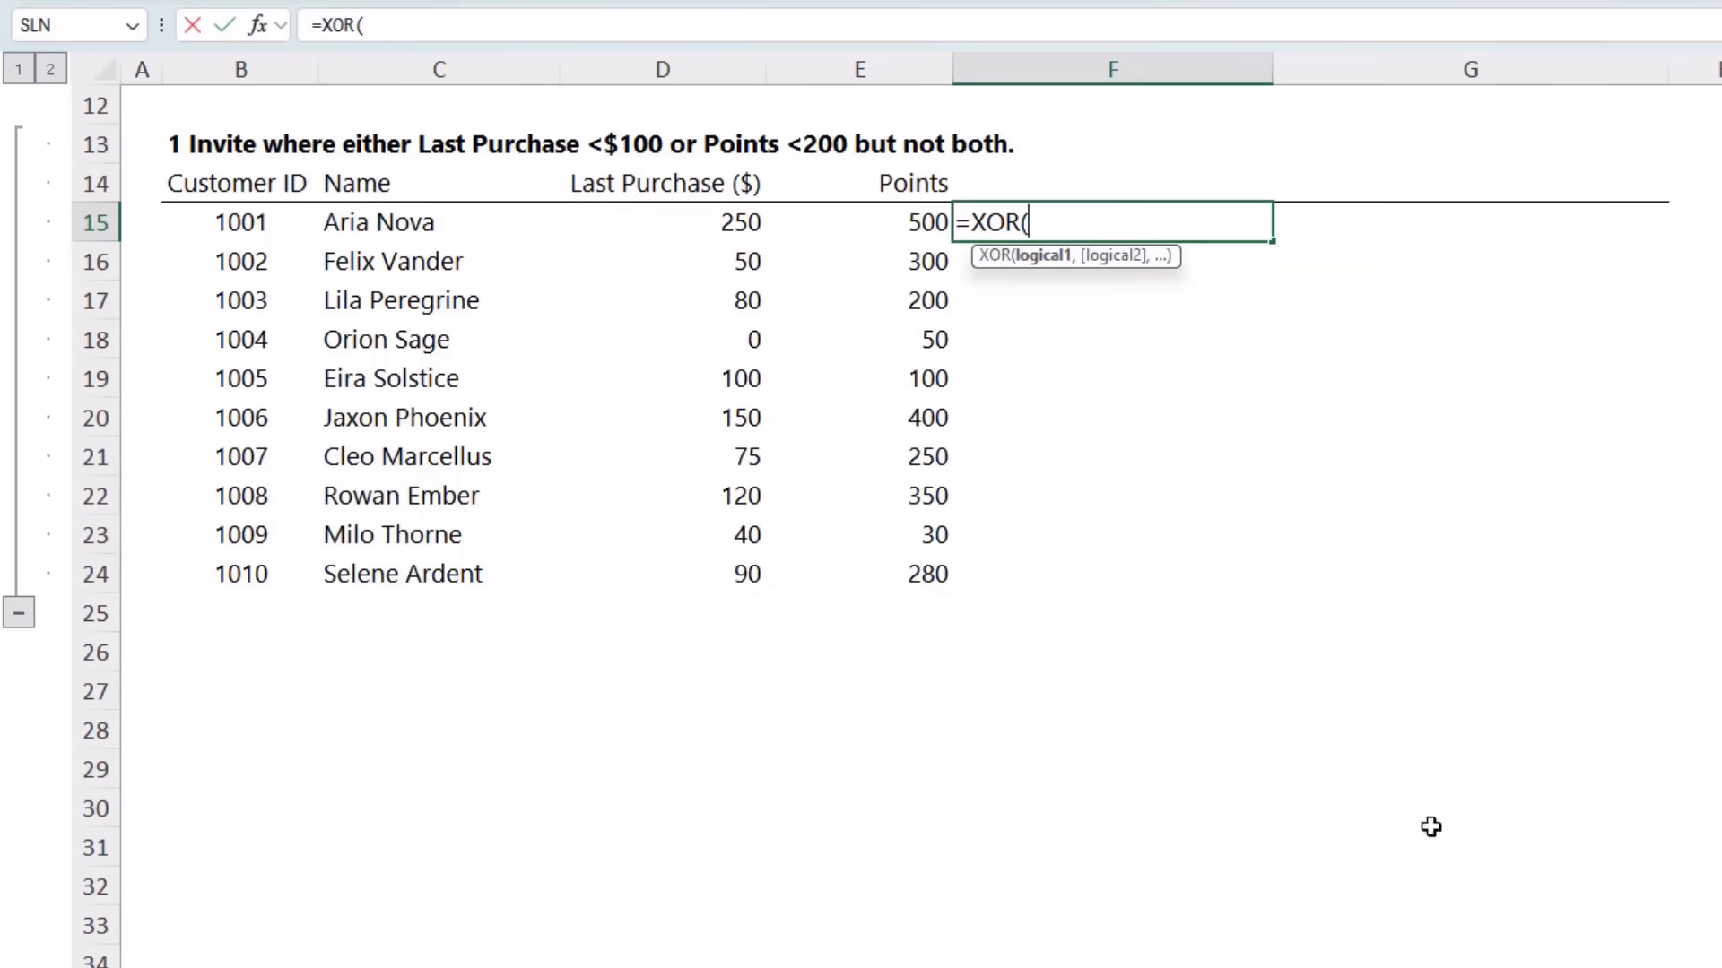
click(707, 226)
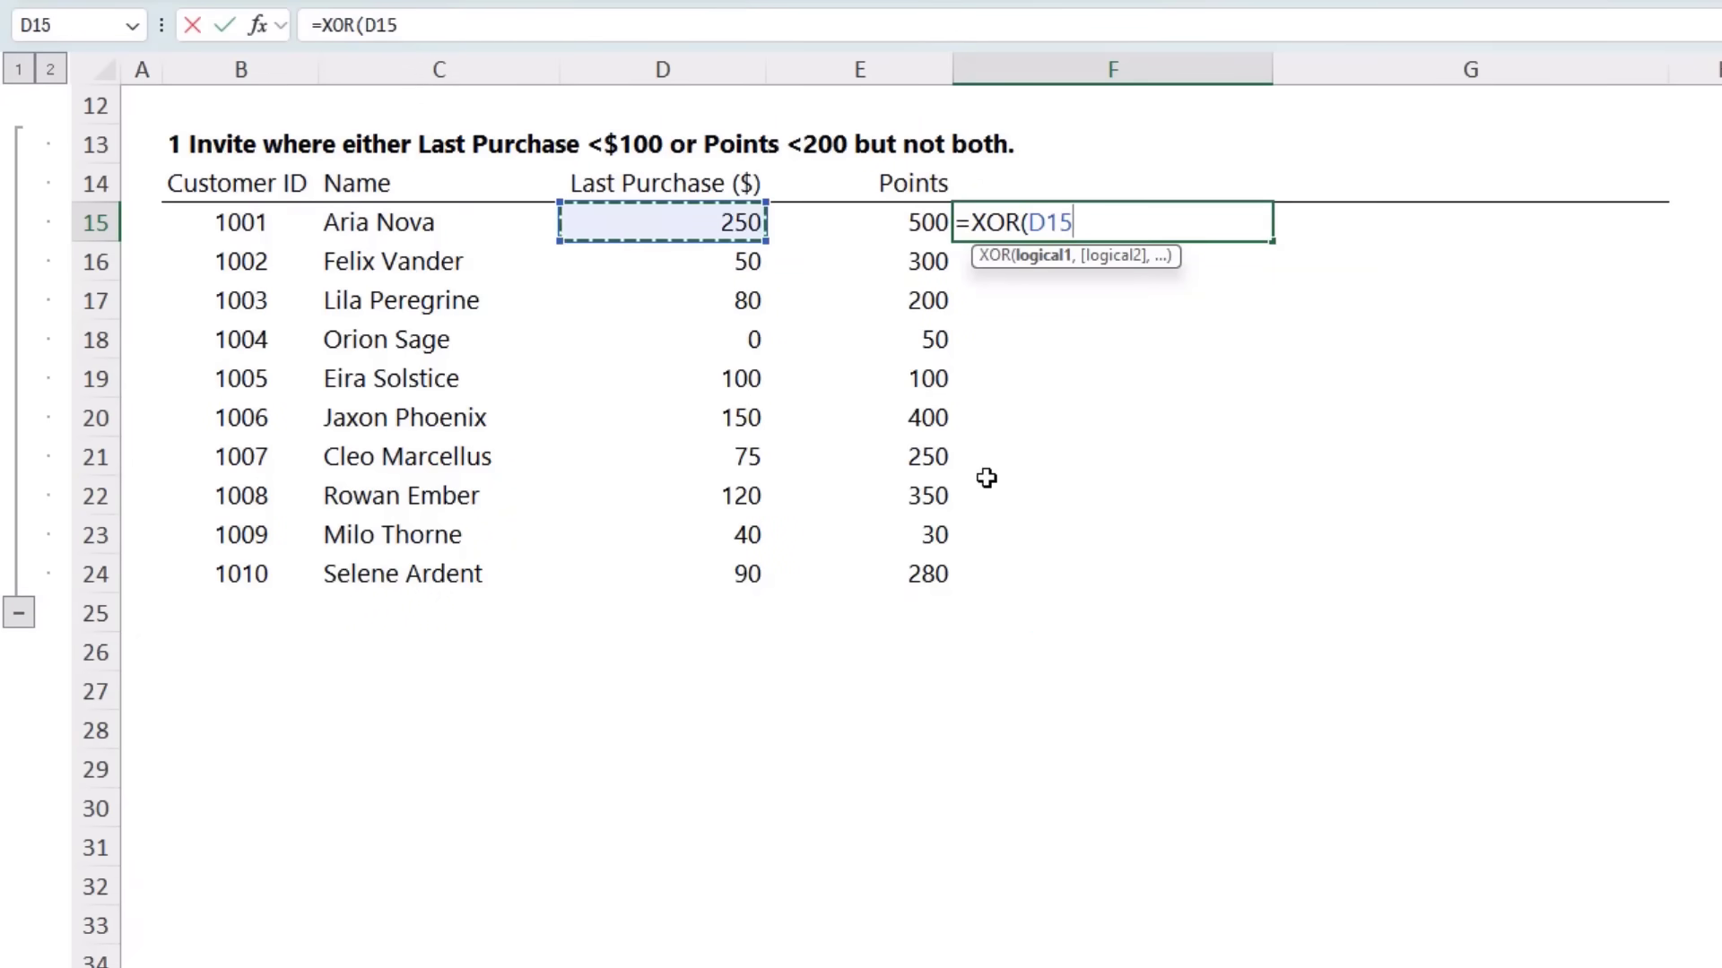
text(<100,)
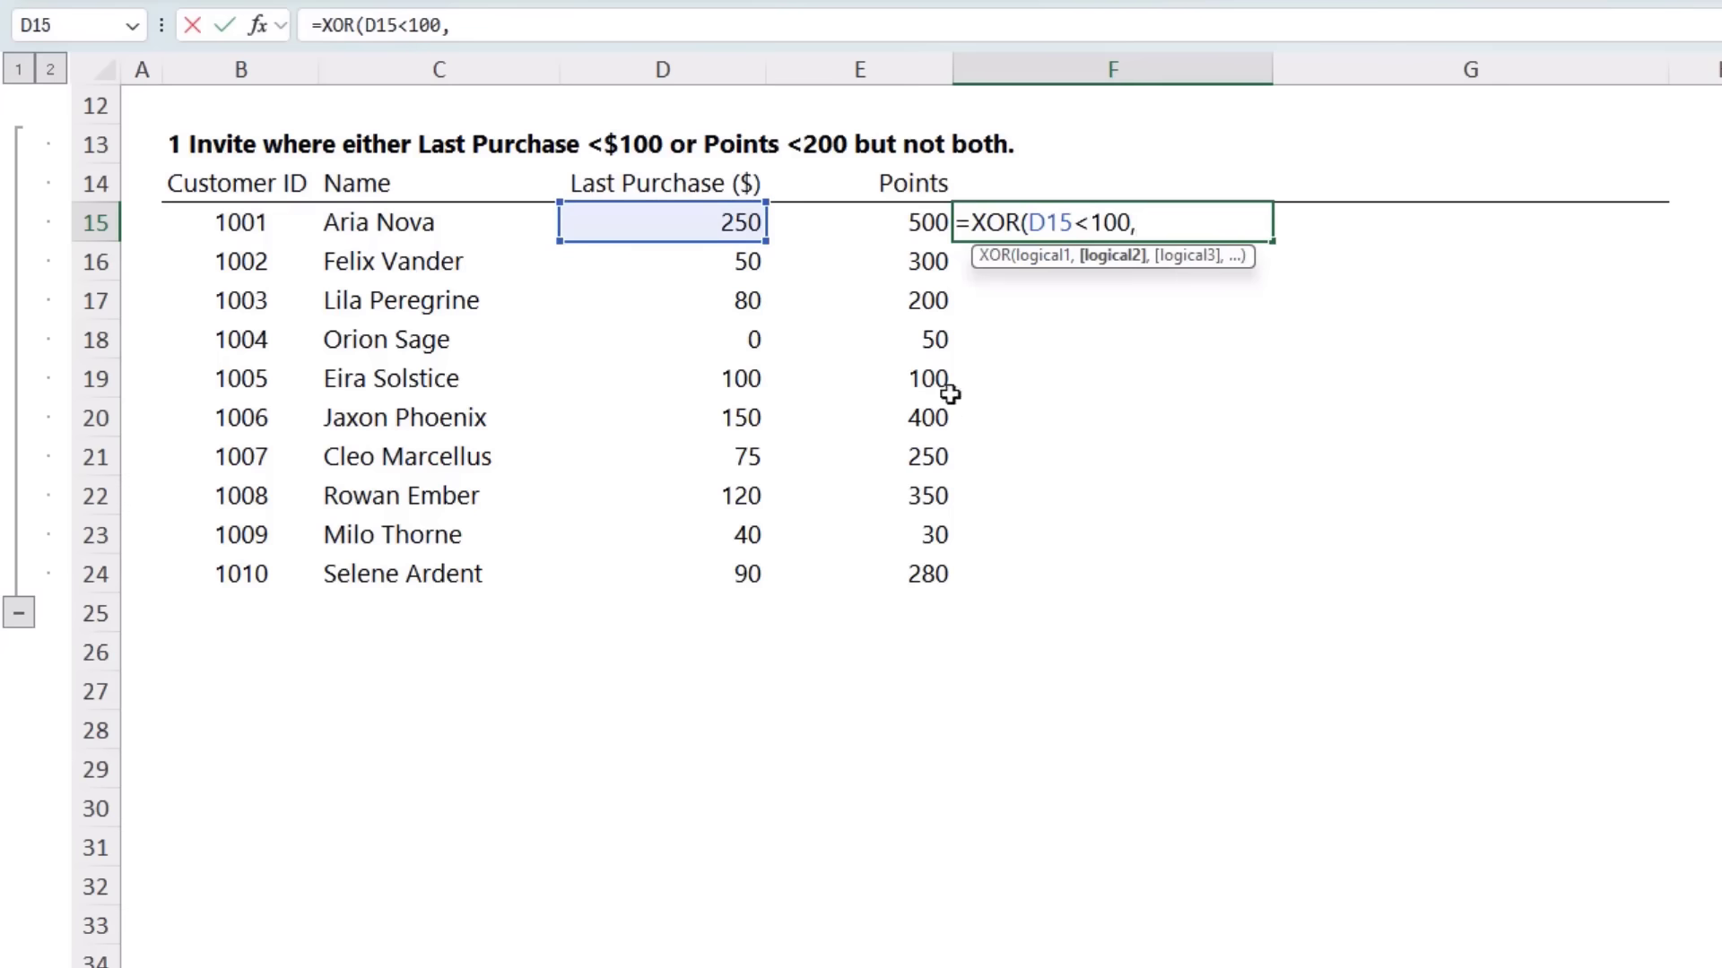
click(876, 222)
text(<20)
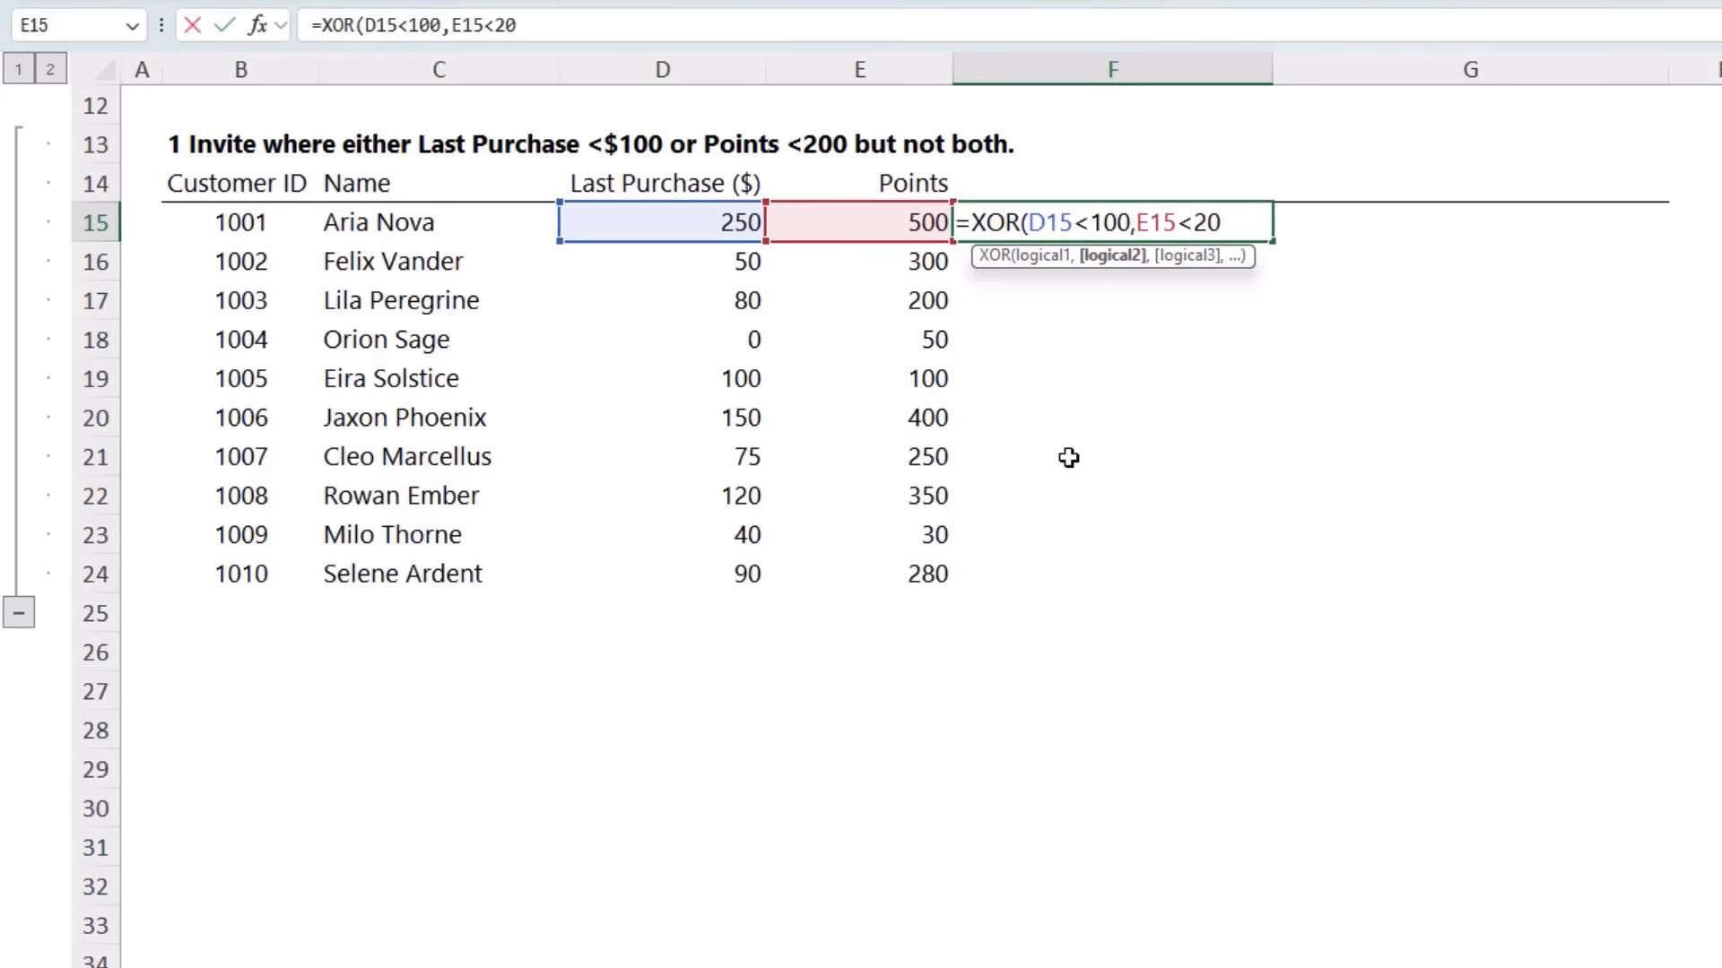
text(0))
key(Return)
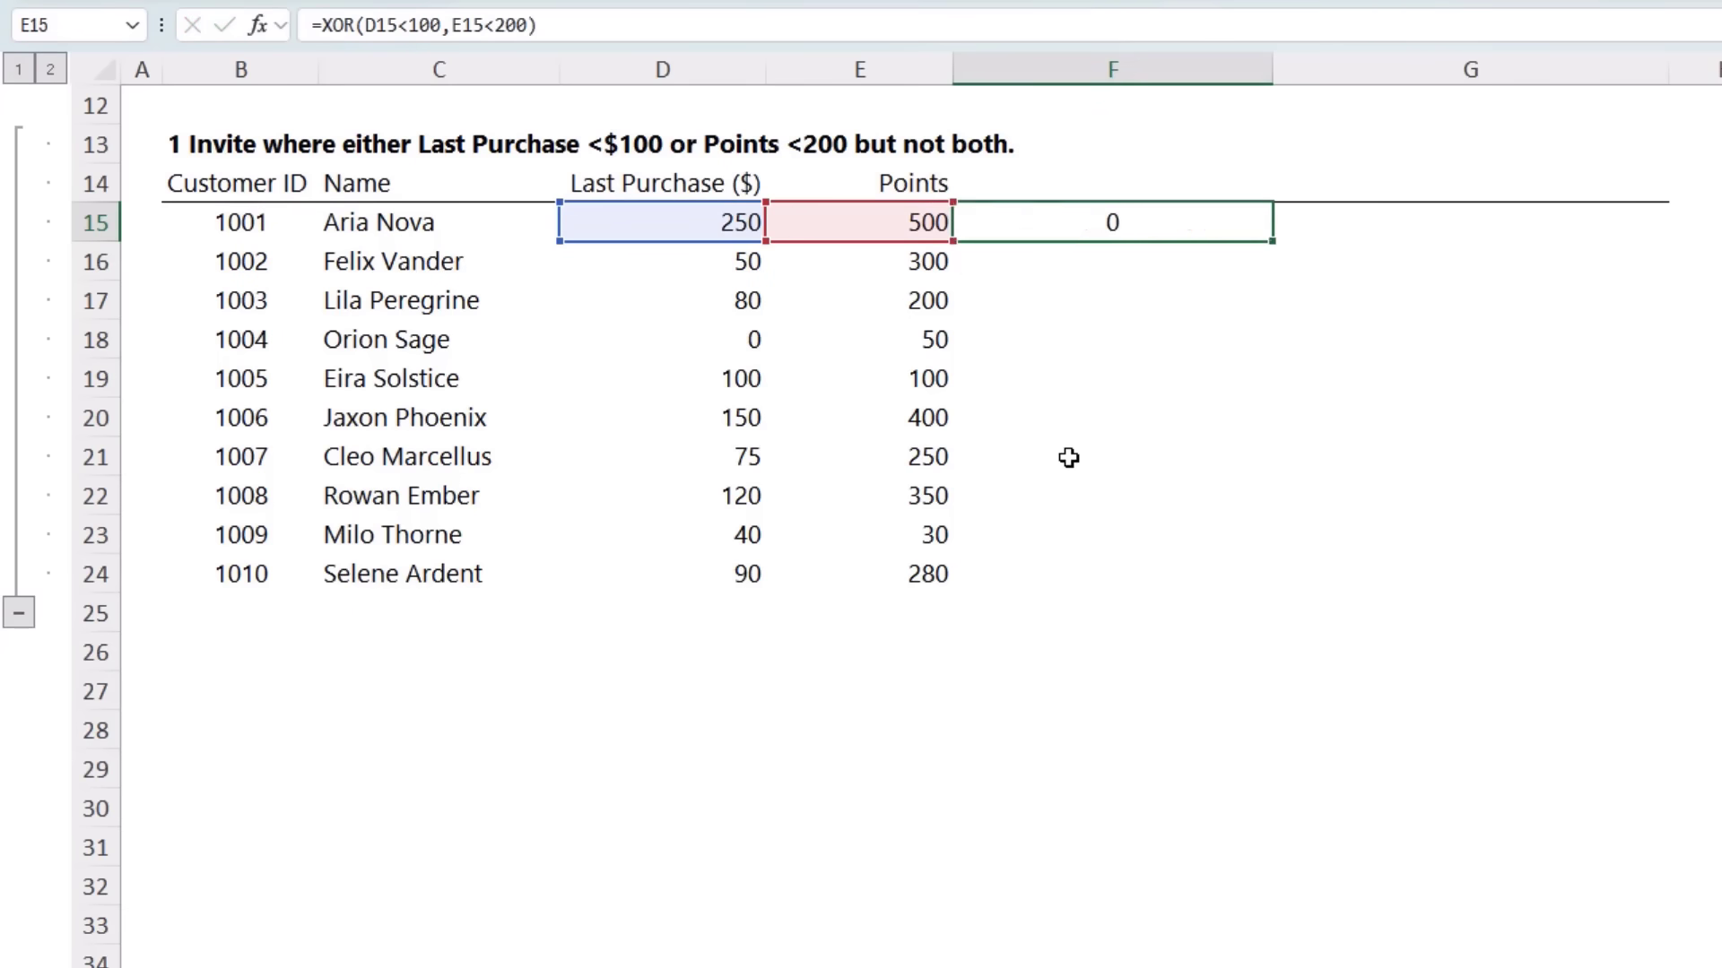
click(1222, 230)
double_click(1273, 244)
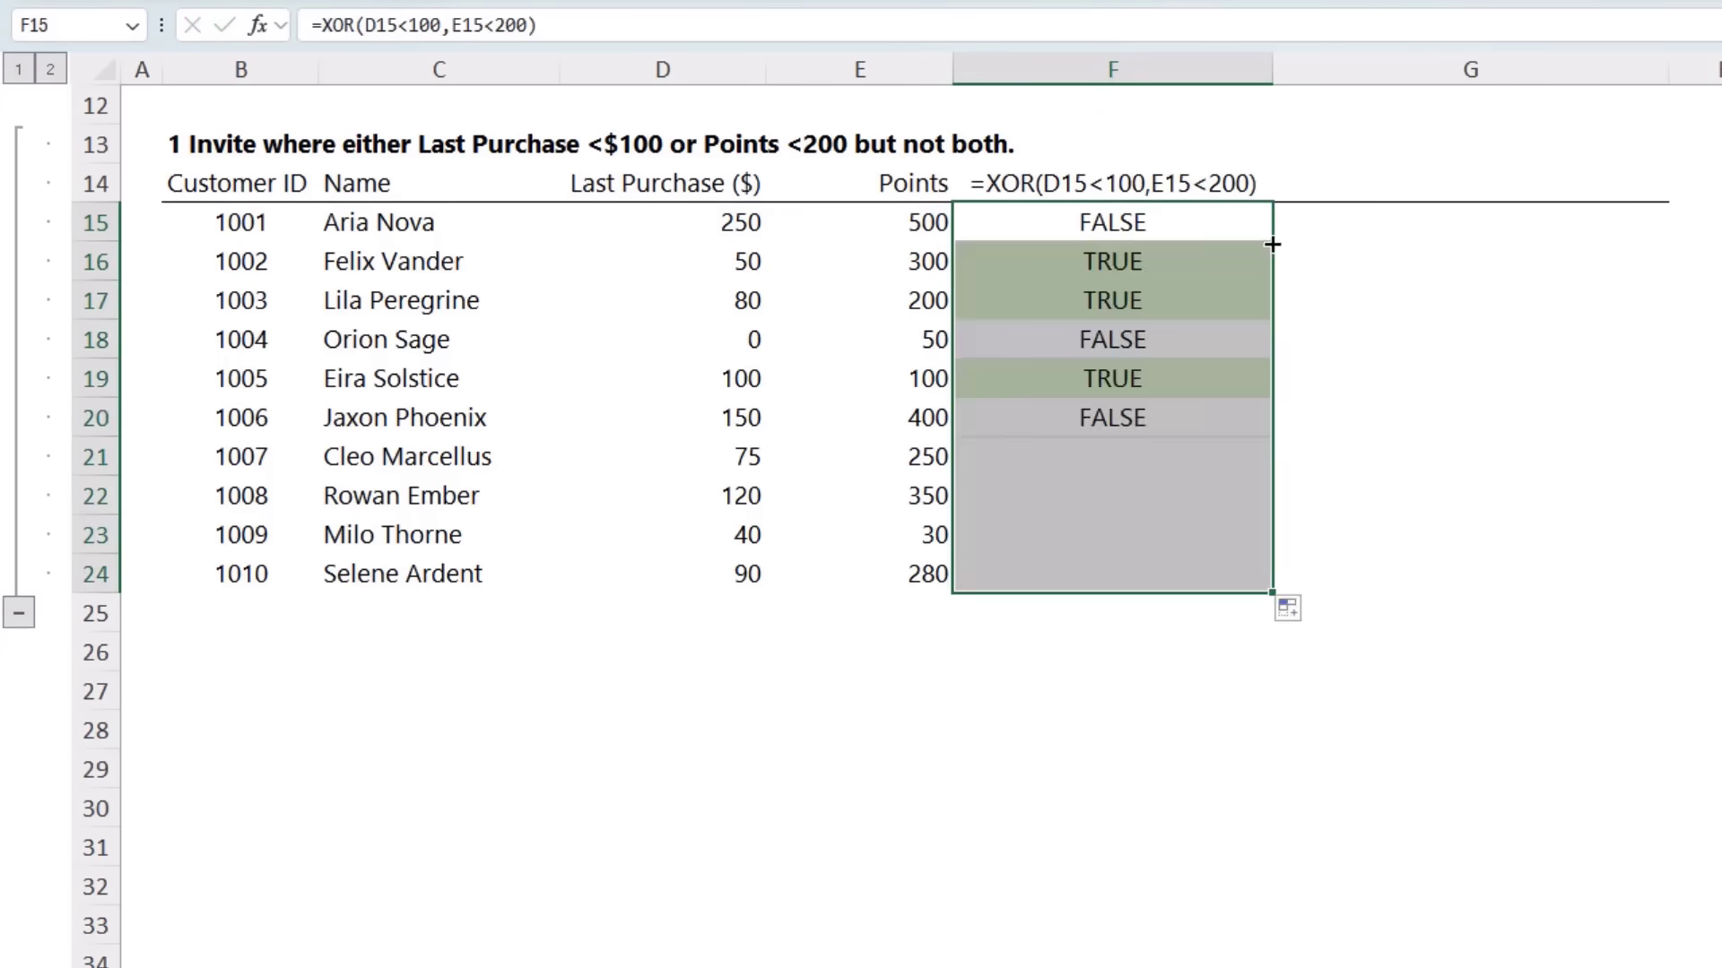
drag(1222, 258, 1223, 304)
click(1214, 364)
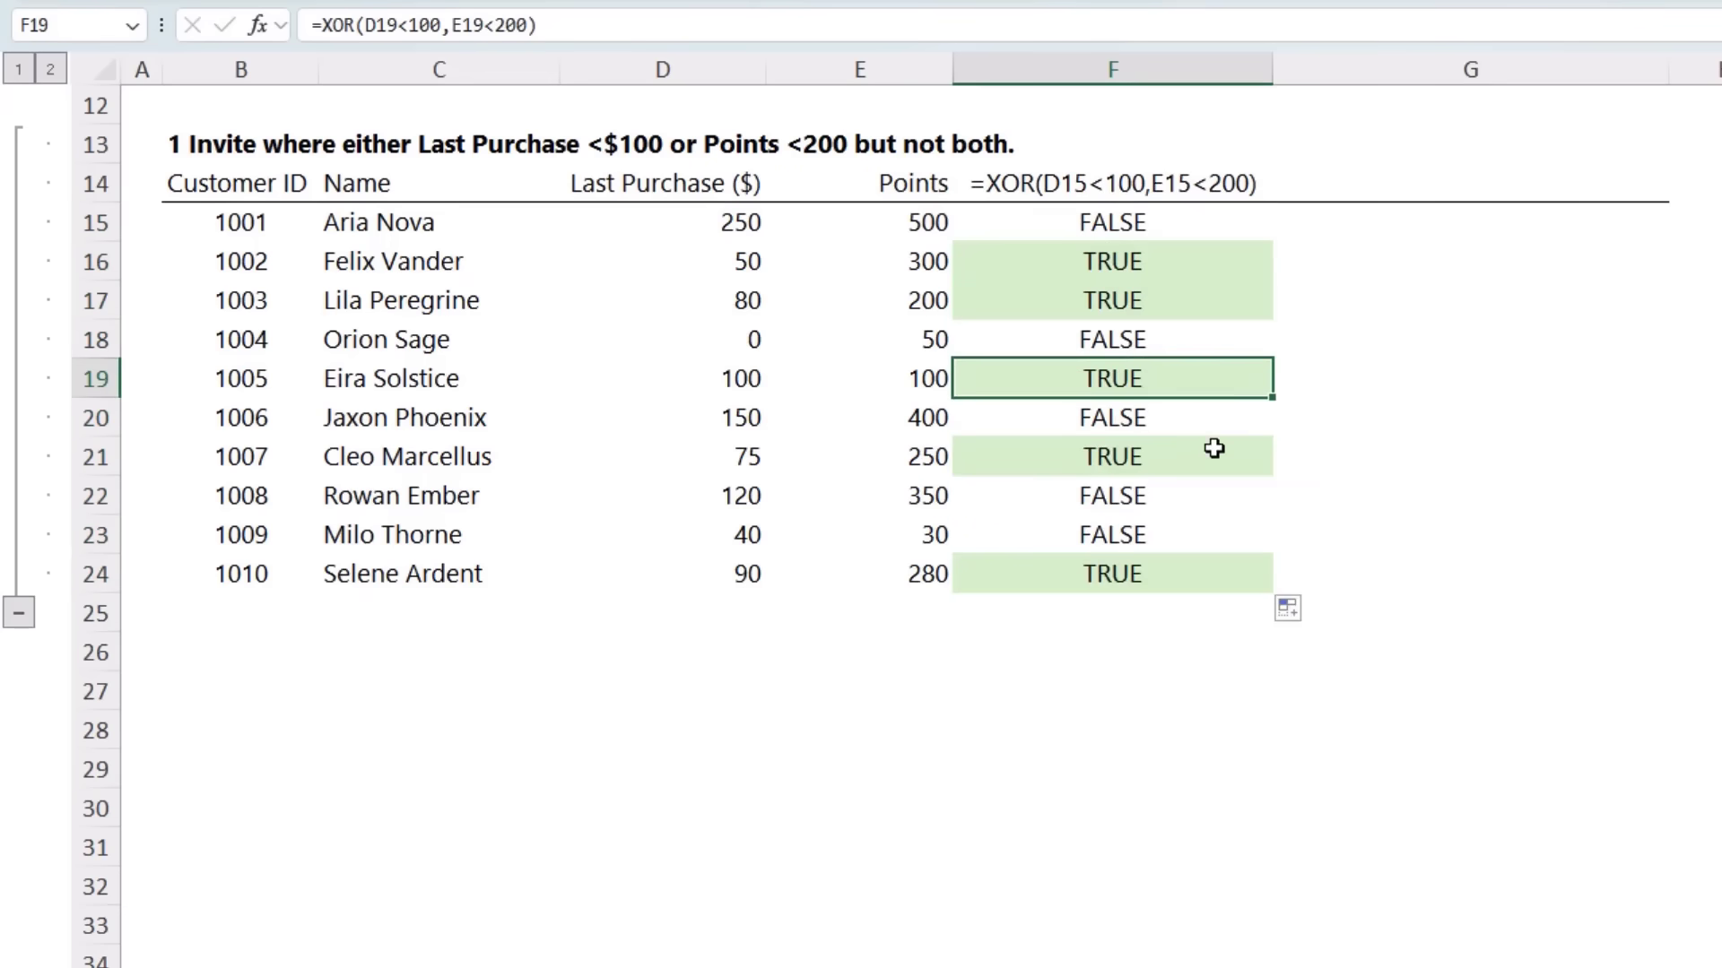
click(1215, 457)
click(1215, 568)
Enter =ISODD((D15<100)+(E15<200)) in G15, fill it to G24, and review the formula.
click(1390, 234)
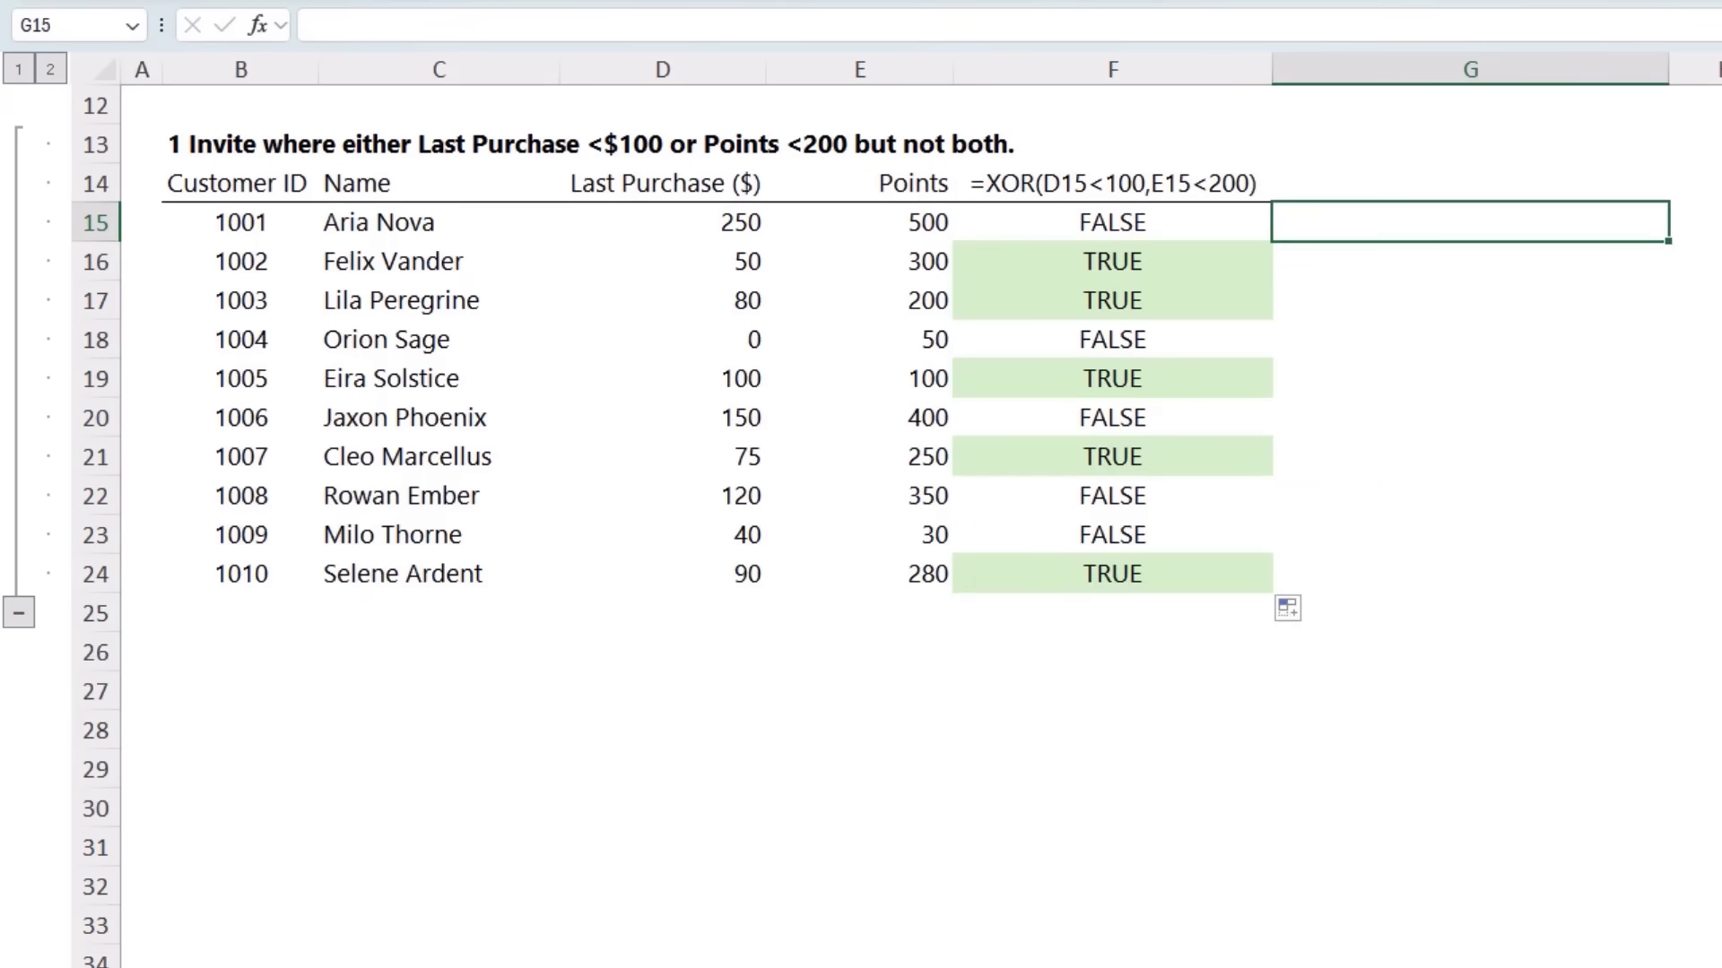
text(=is)
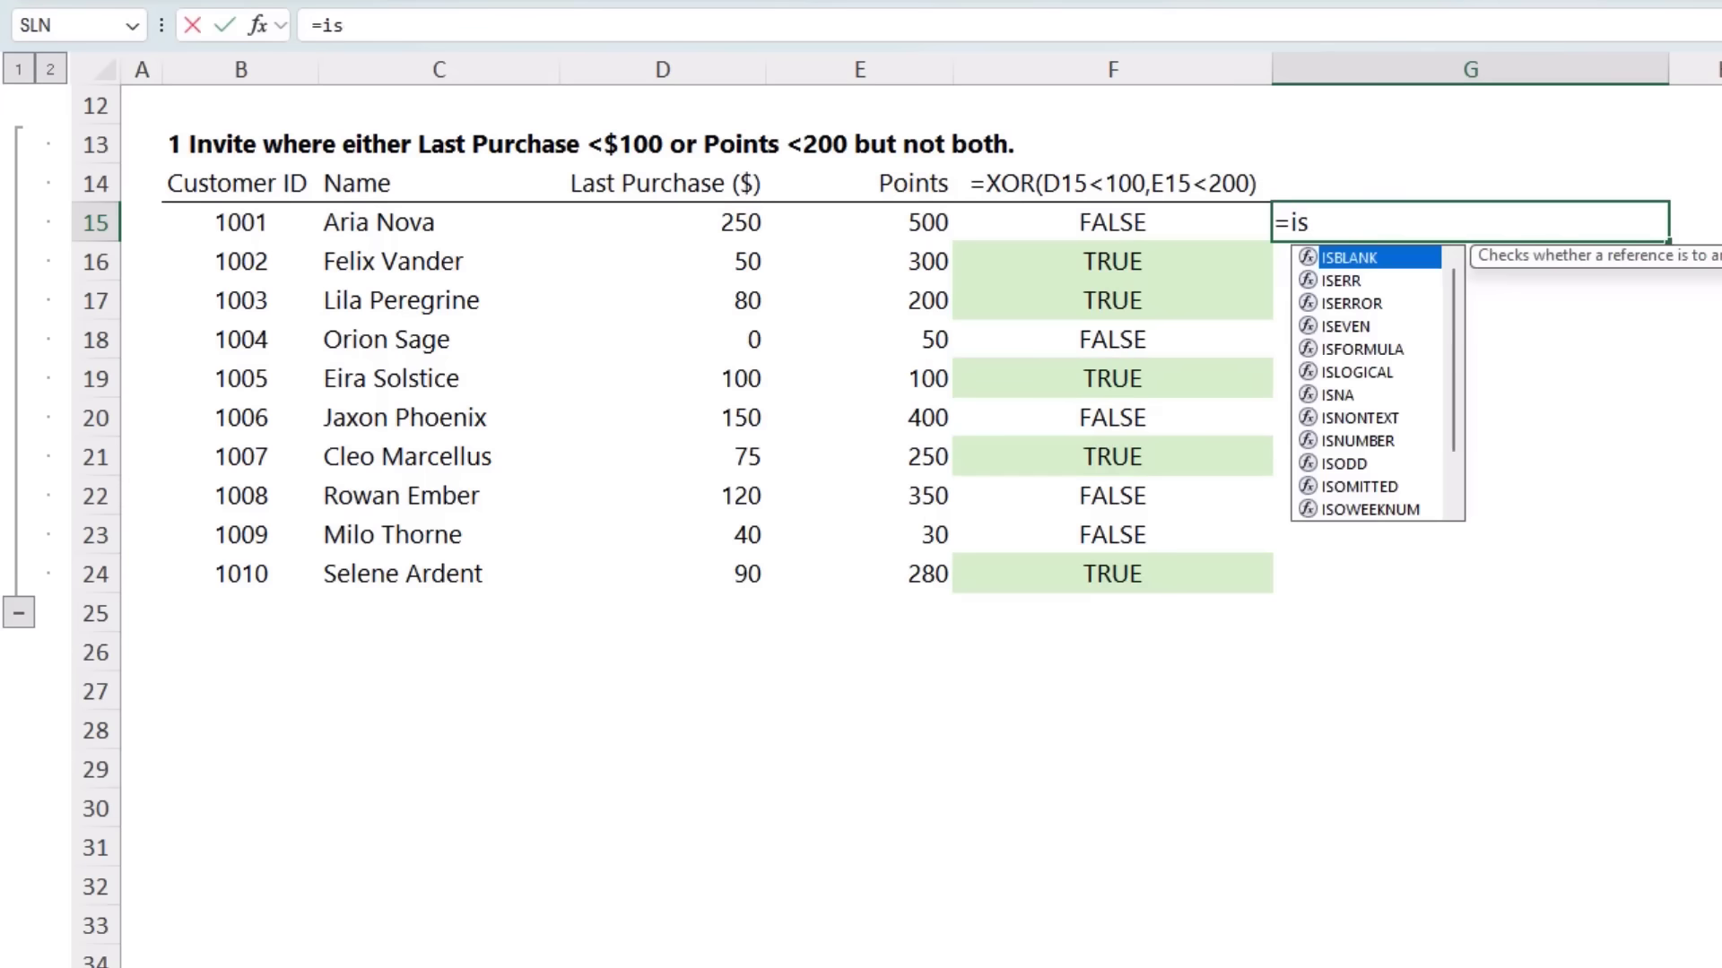
text(od)
key(Tab)
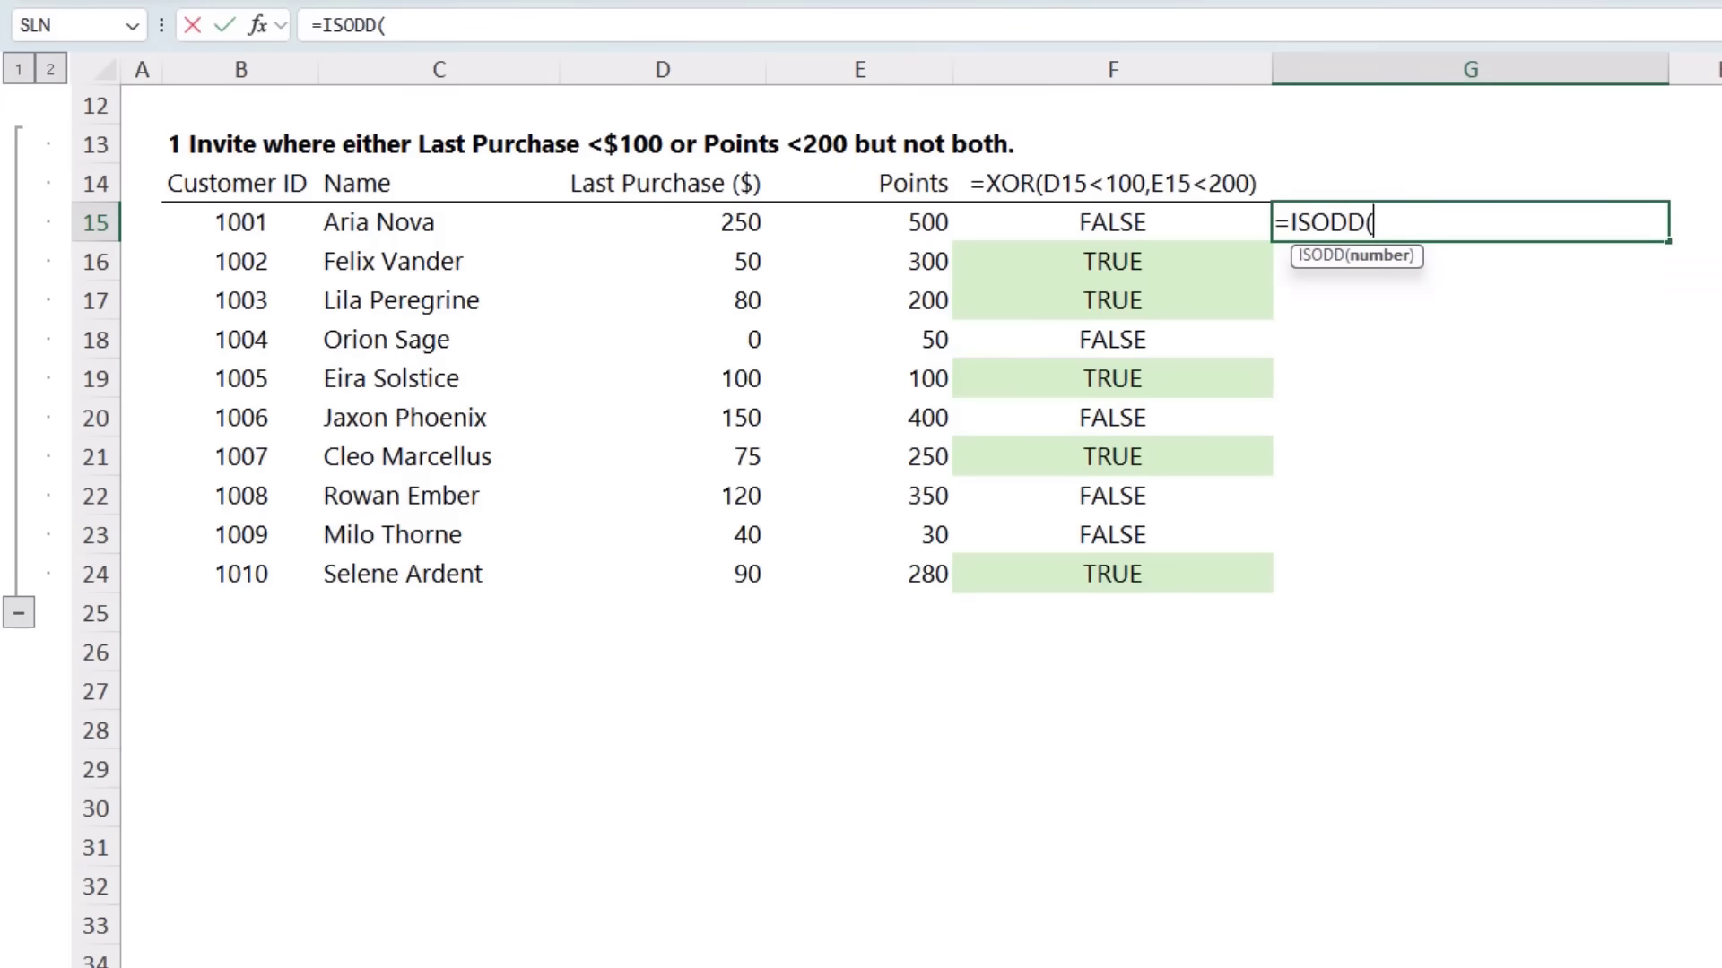
click(701, 224)
text(<100)+)
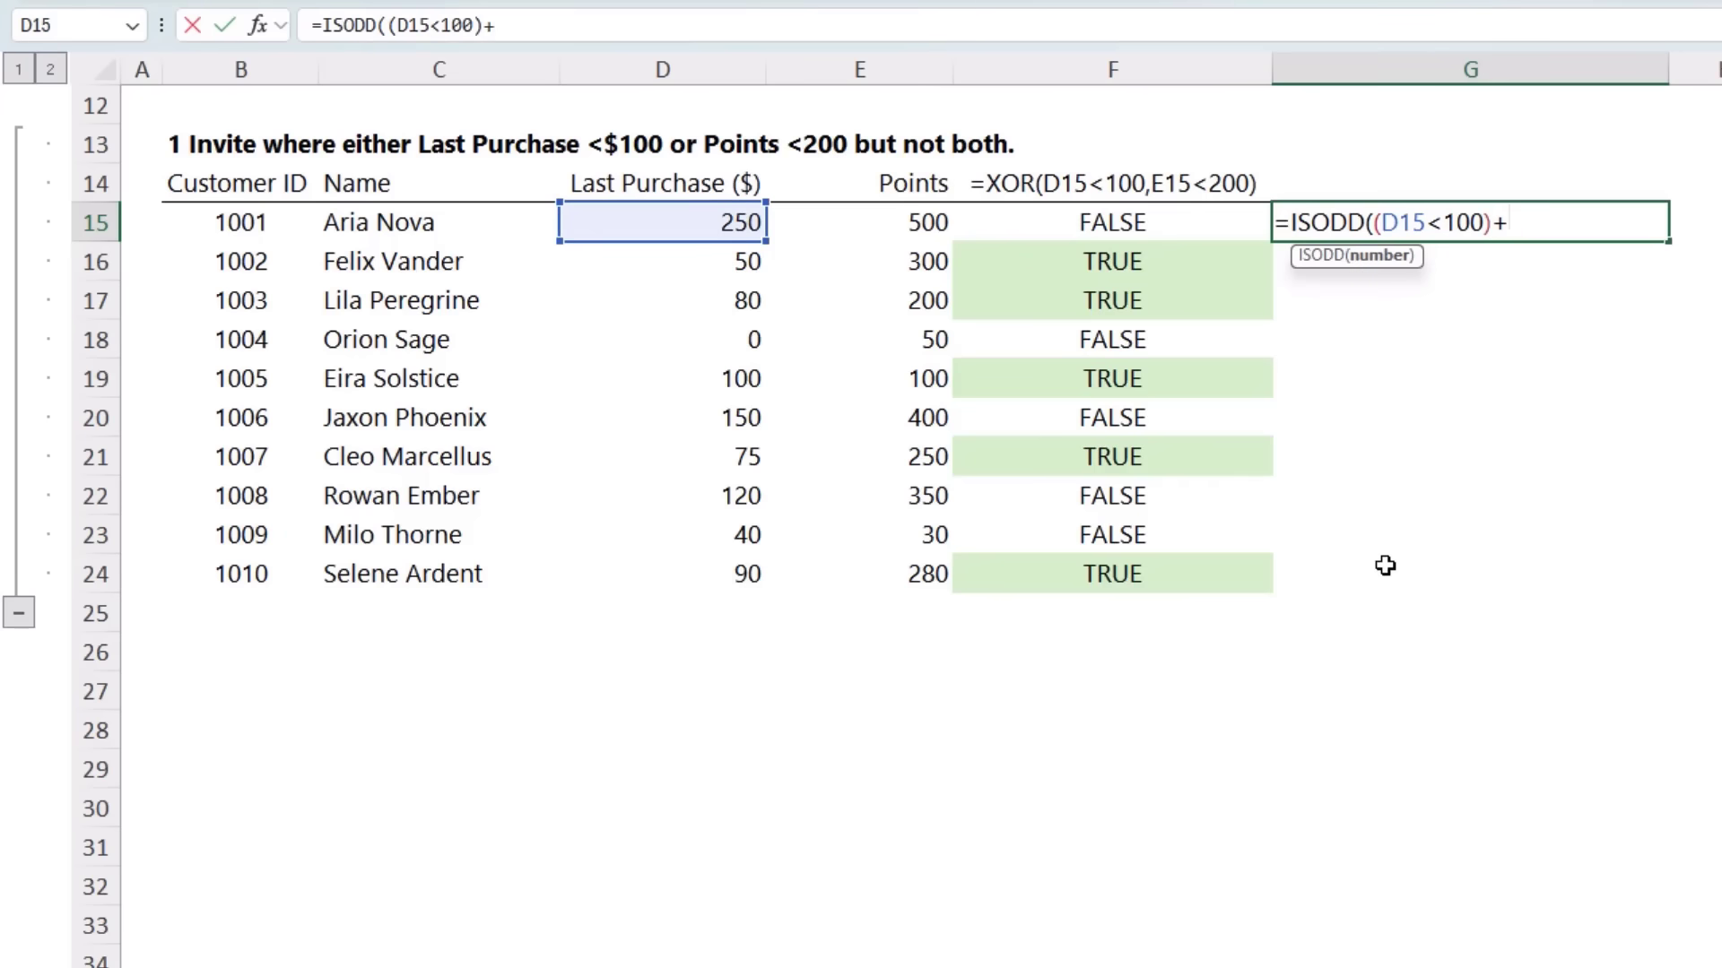
text(()
click(907, 225)
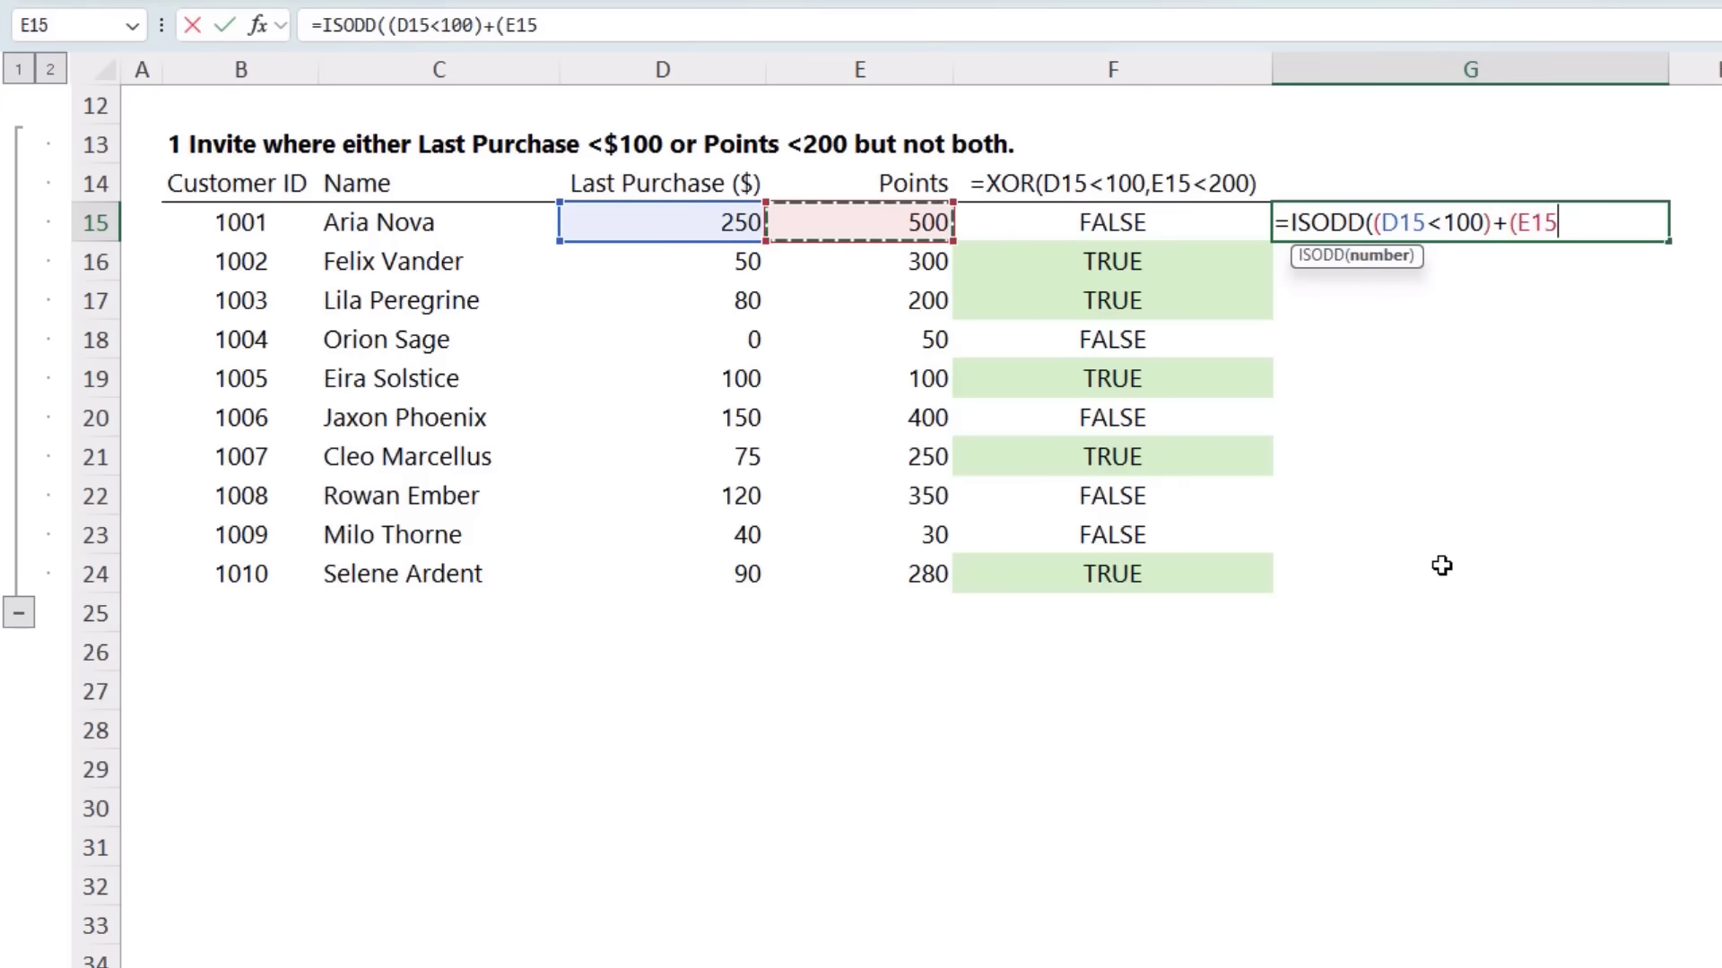
text(<200)
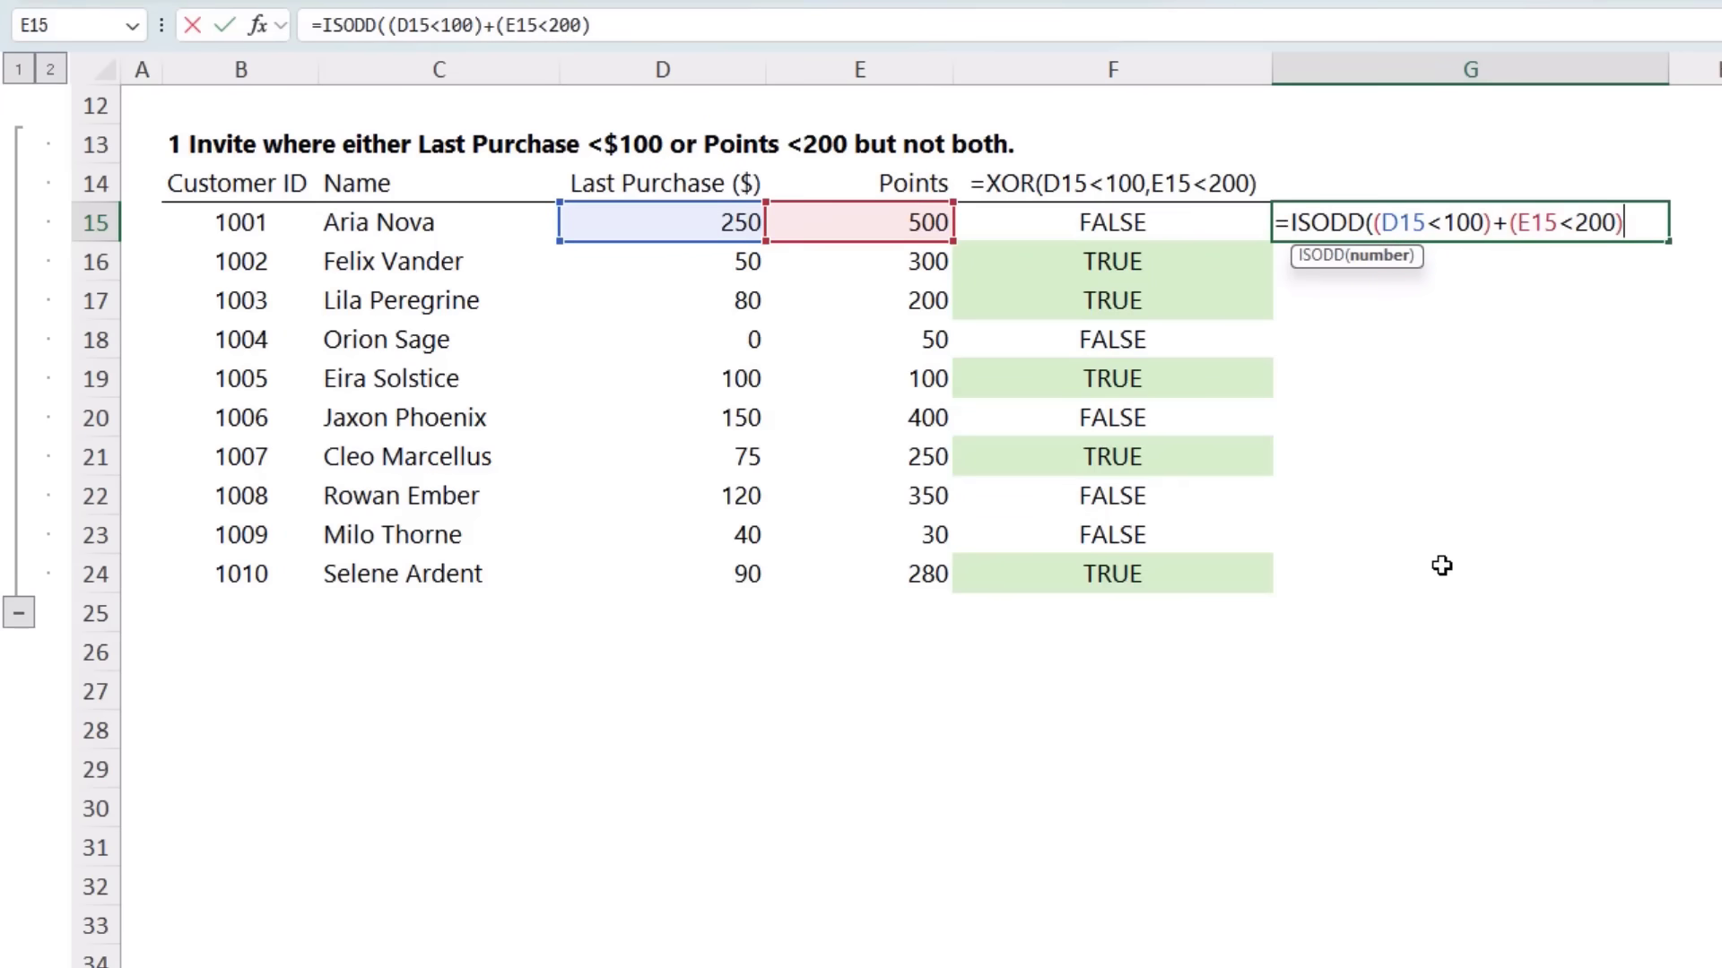
text()))
key(Return)
key(Up)
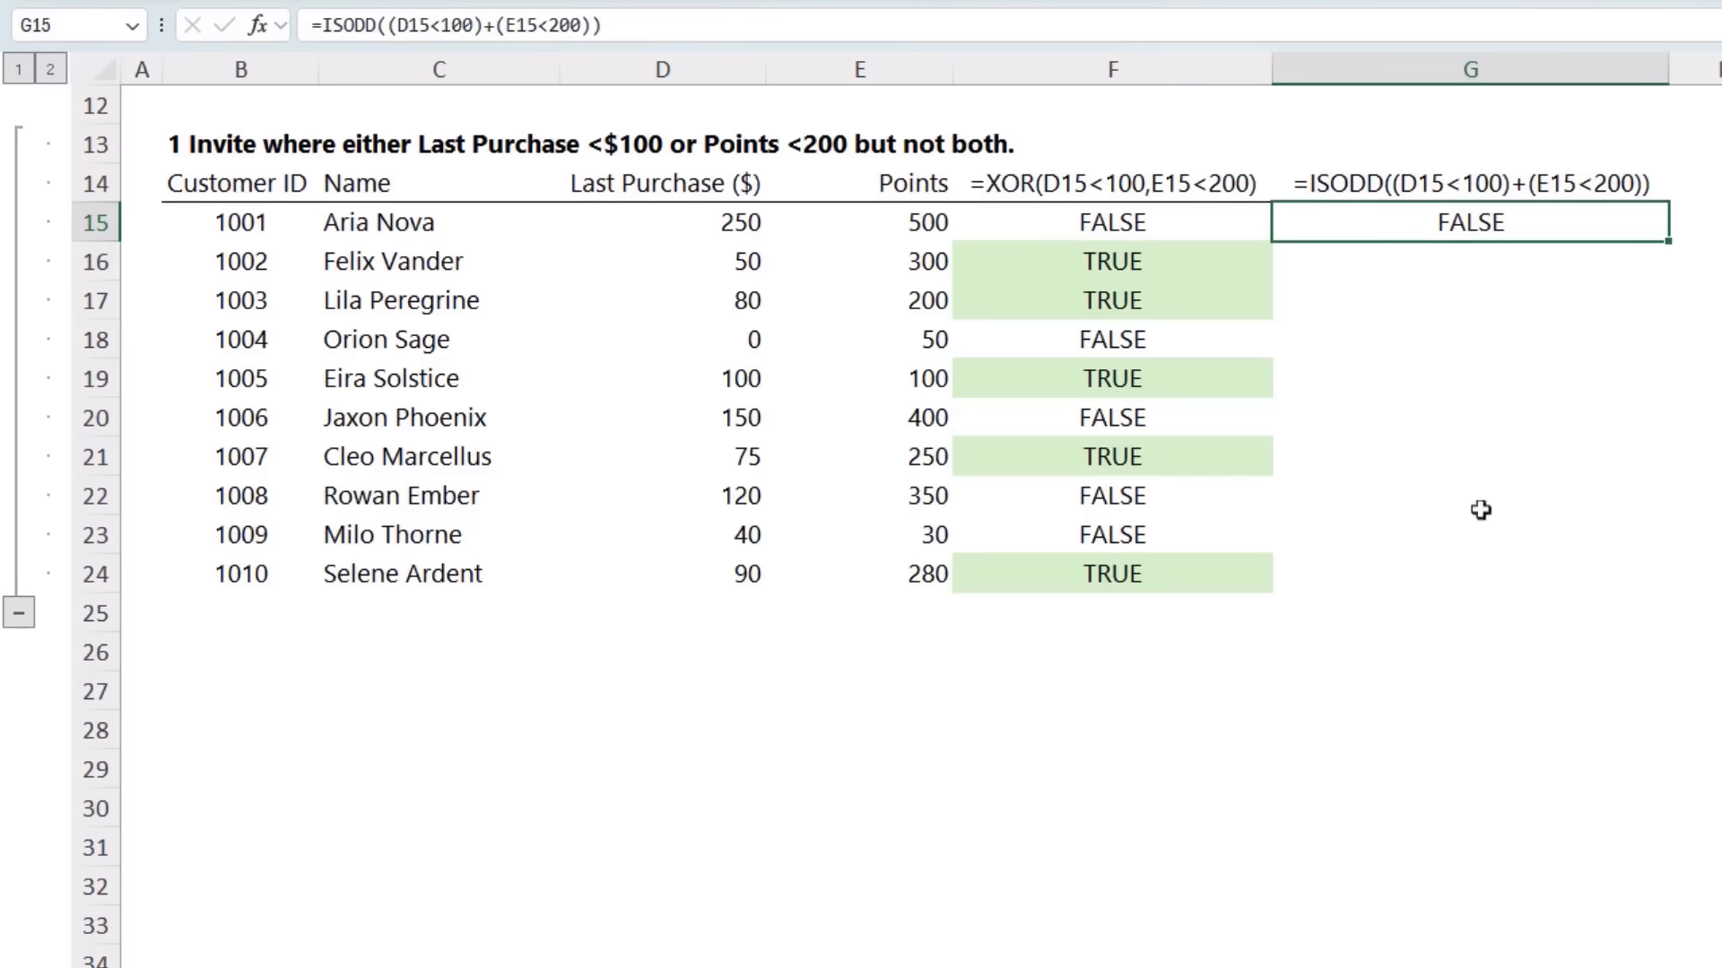
double_click(1670, 242)
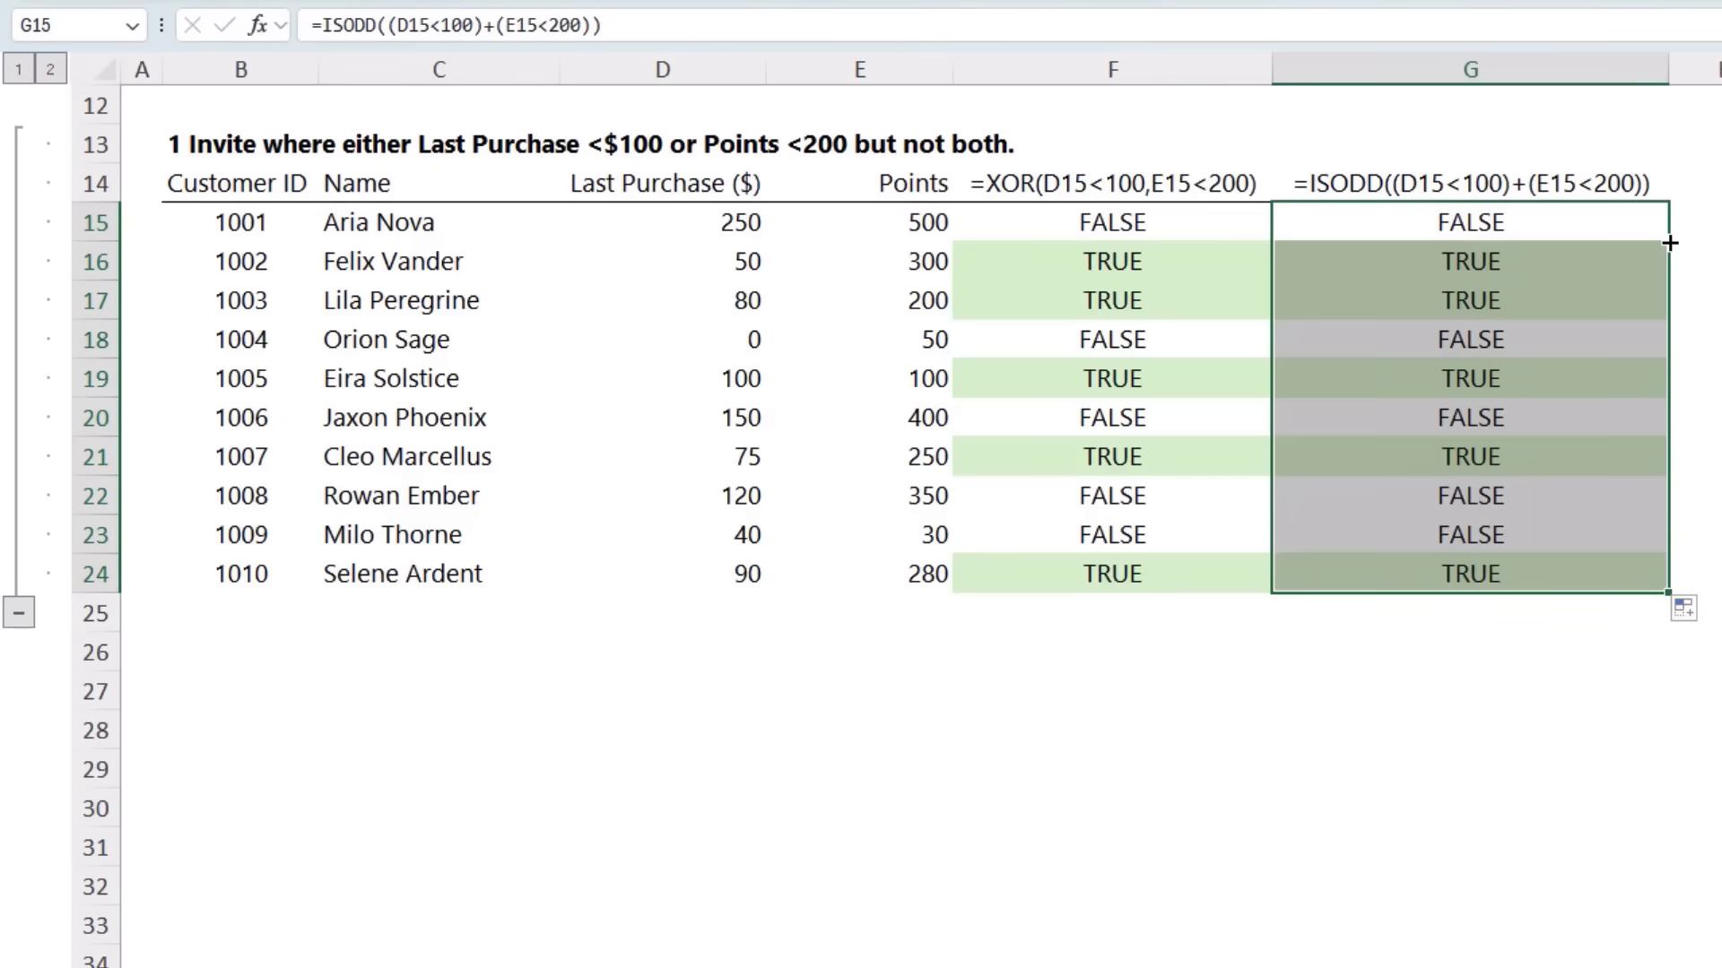
click(1590, 227)
double_click(1592, 229)
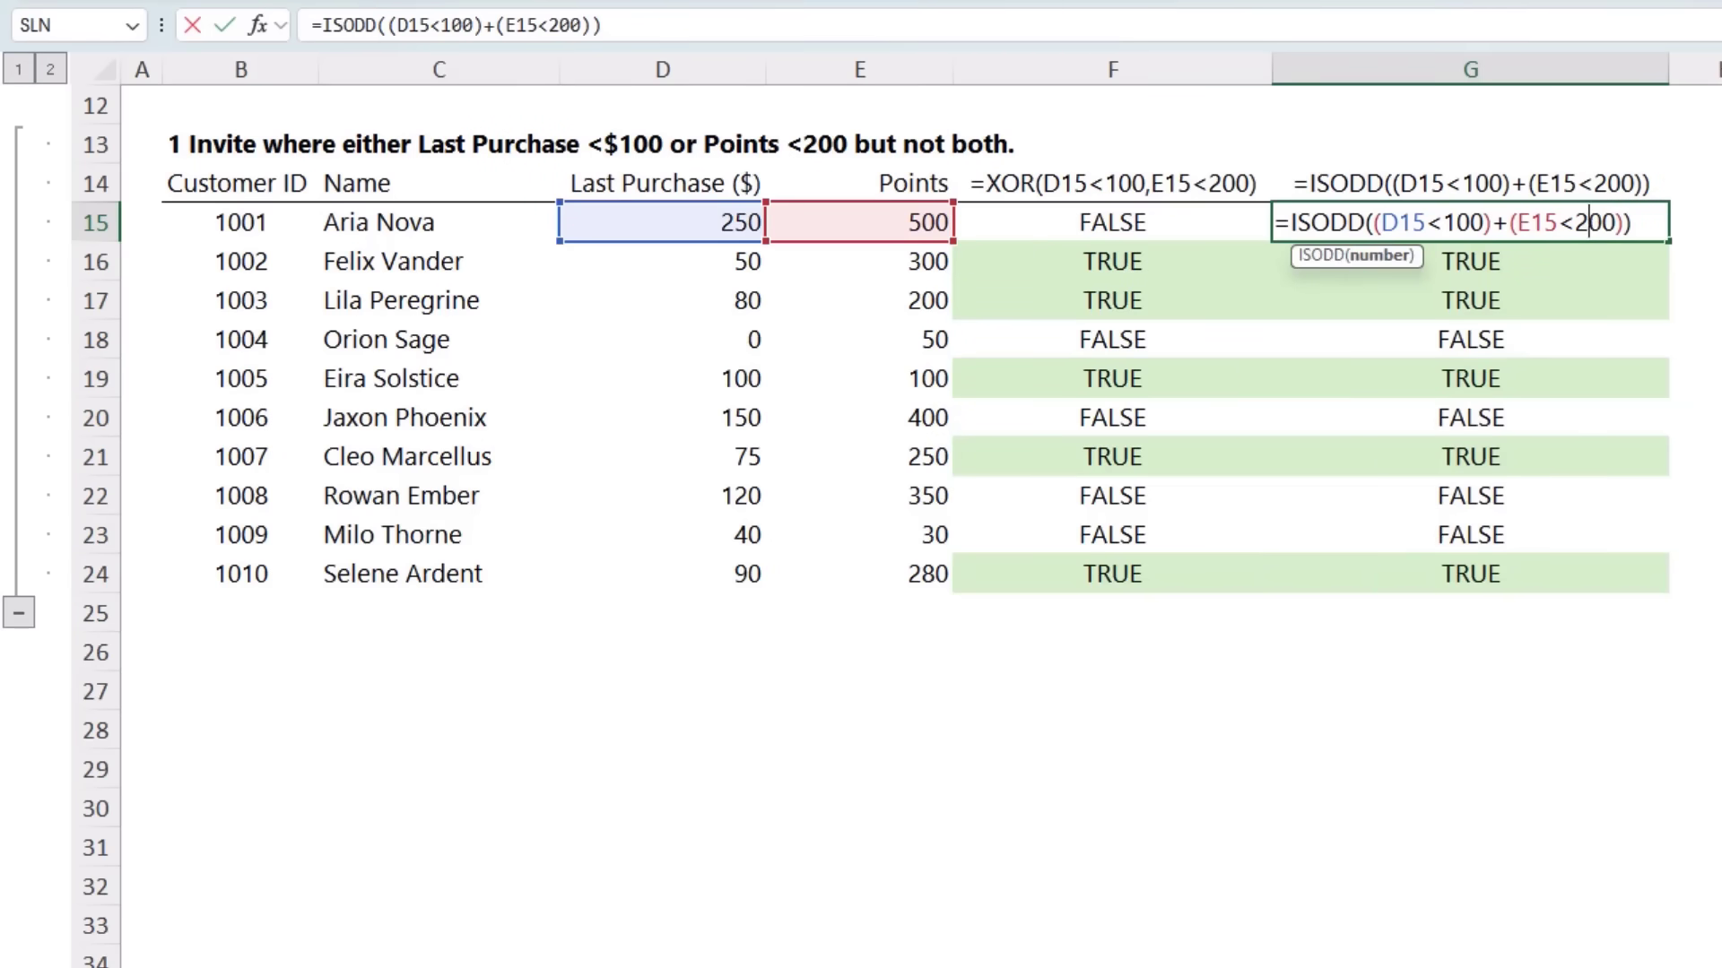
key(Escape)
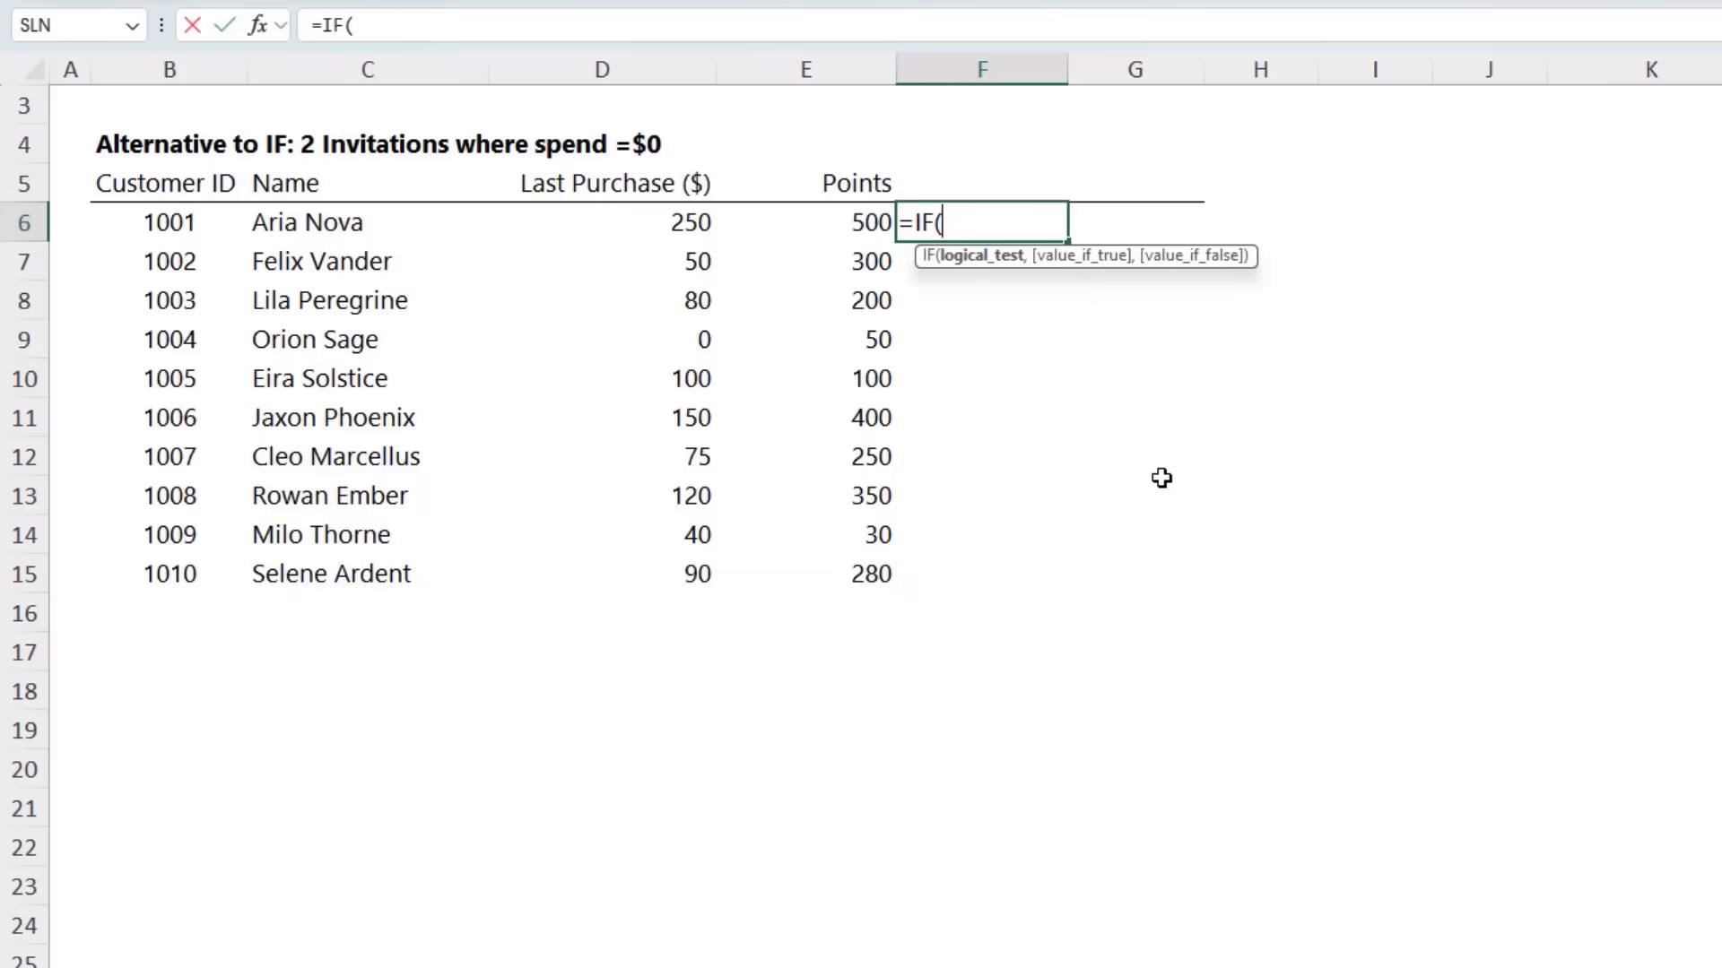
Enter =IF(D6=0,2,0) in F6 and fill it to F15, giving 2 only for customer 1004.
click(675, 224)
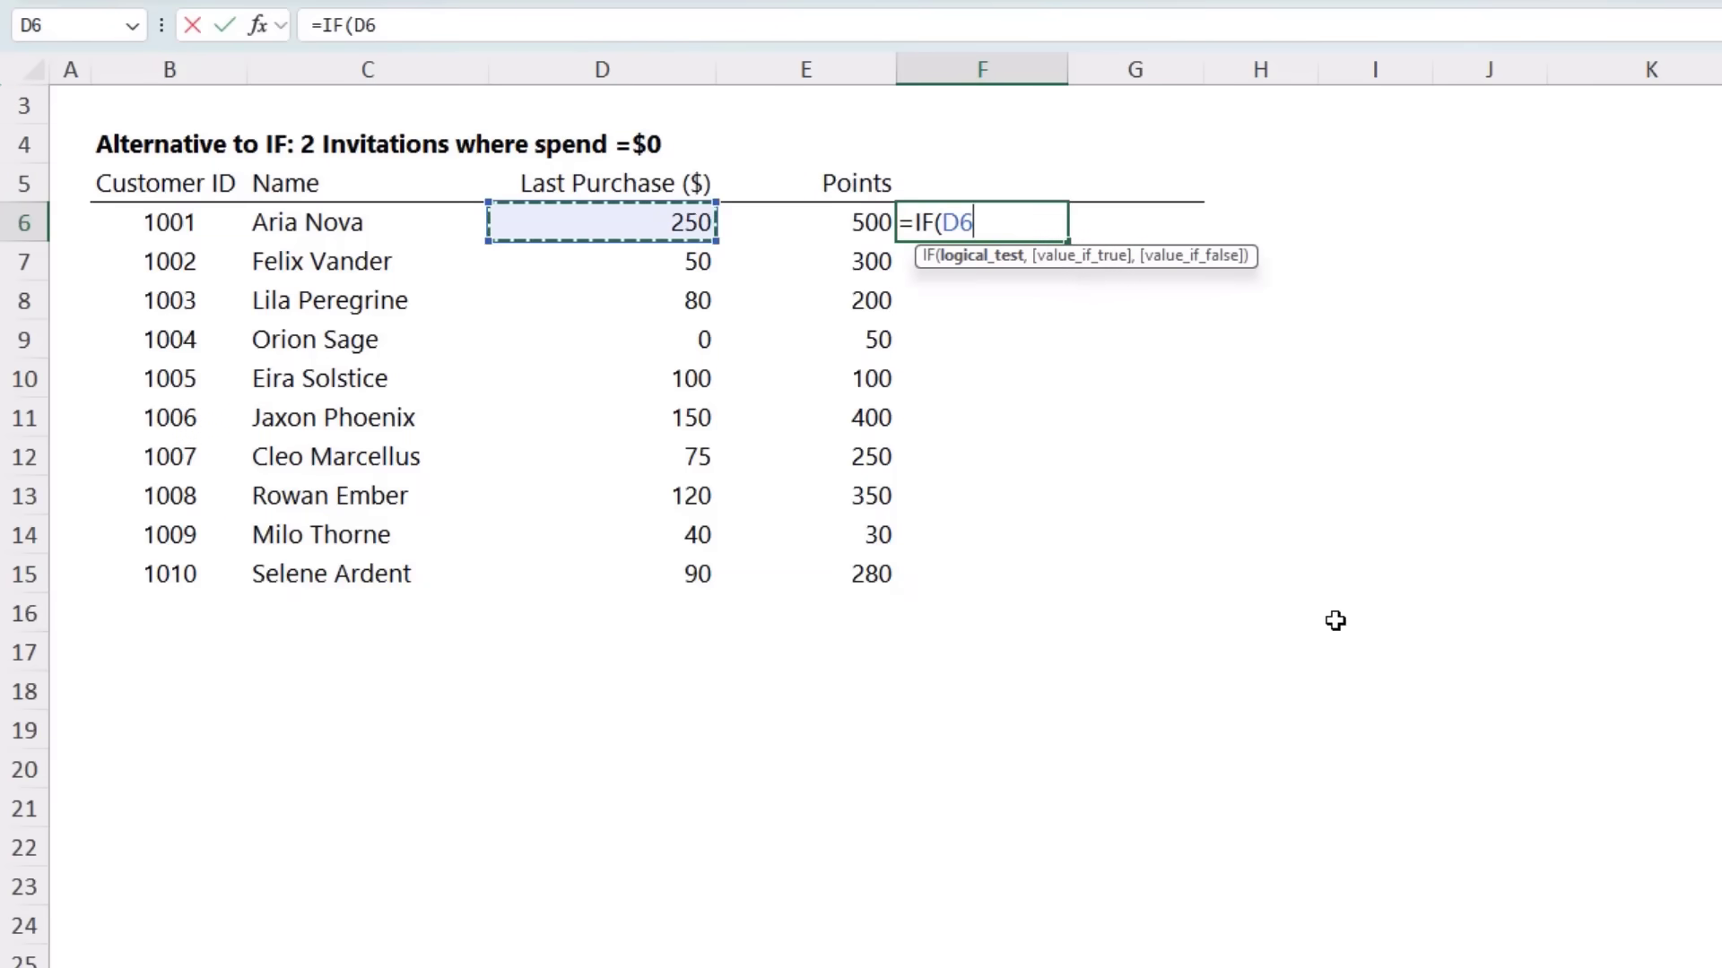
text(=0)
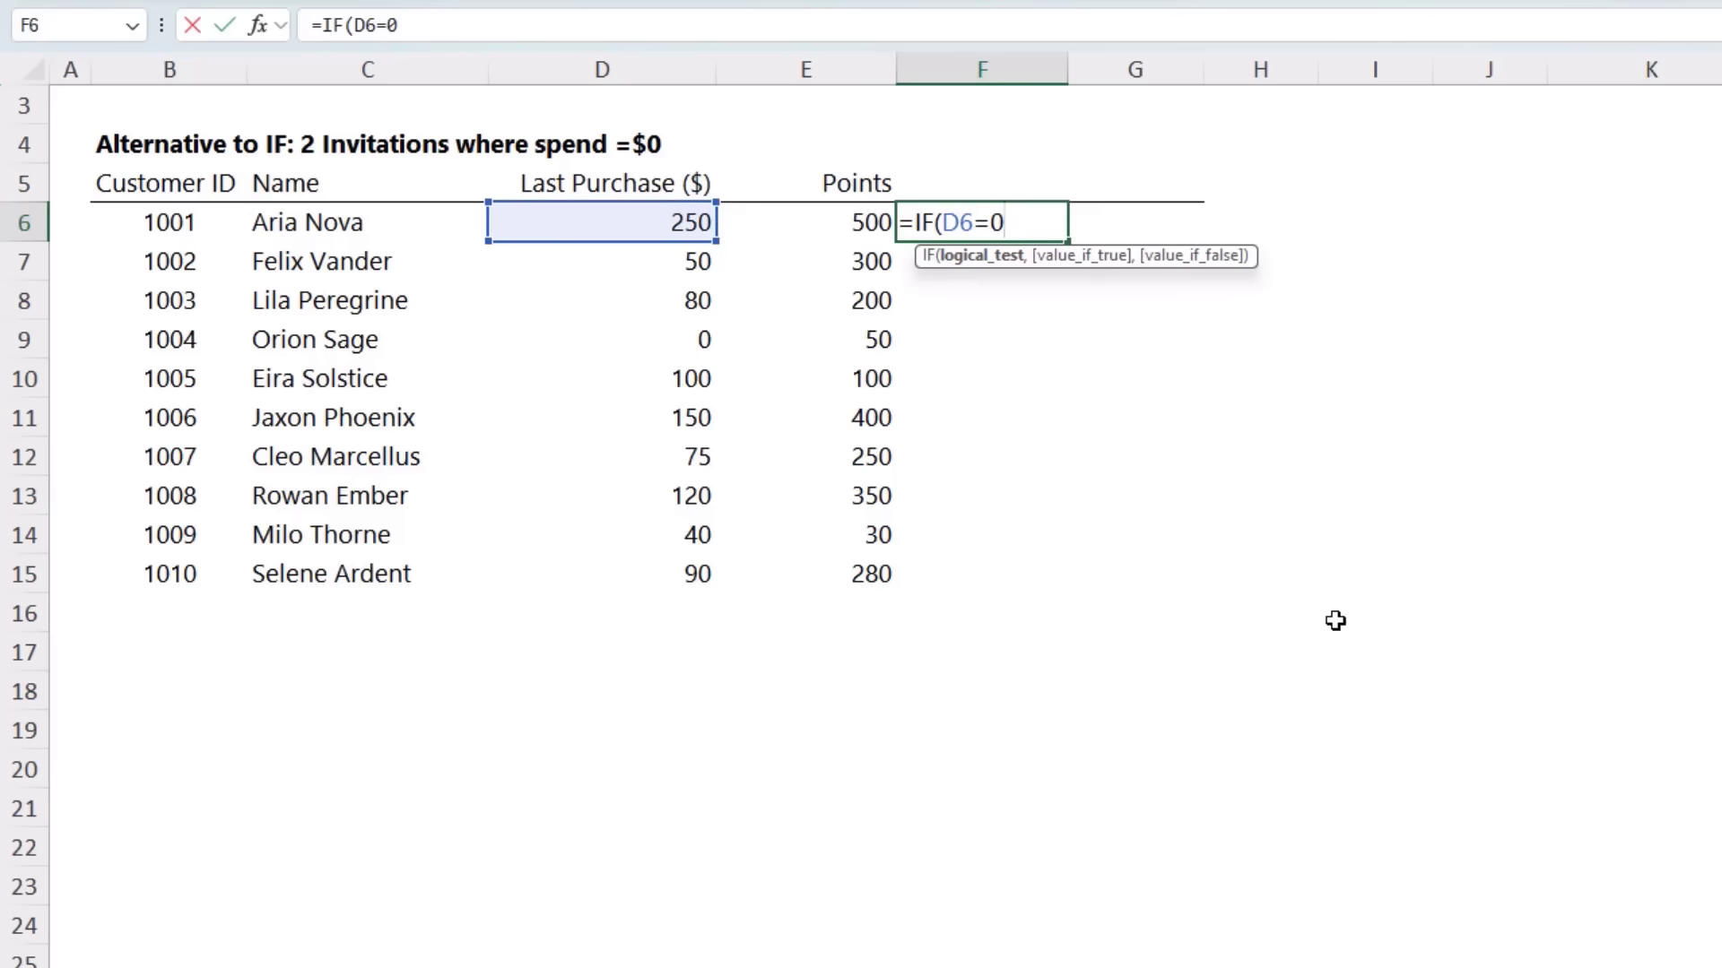
text(,2,0)
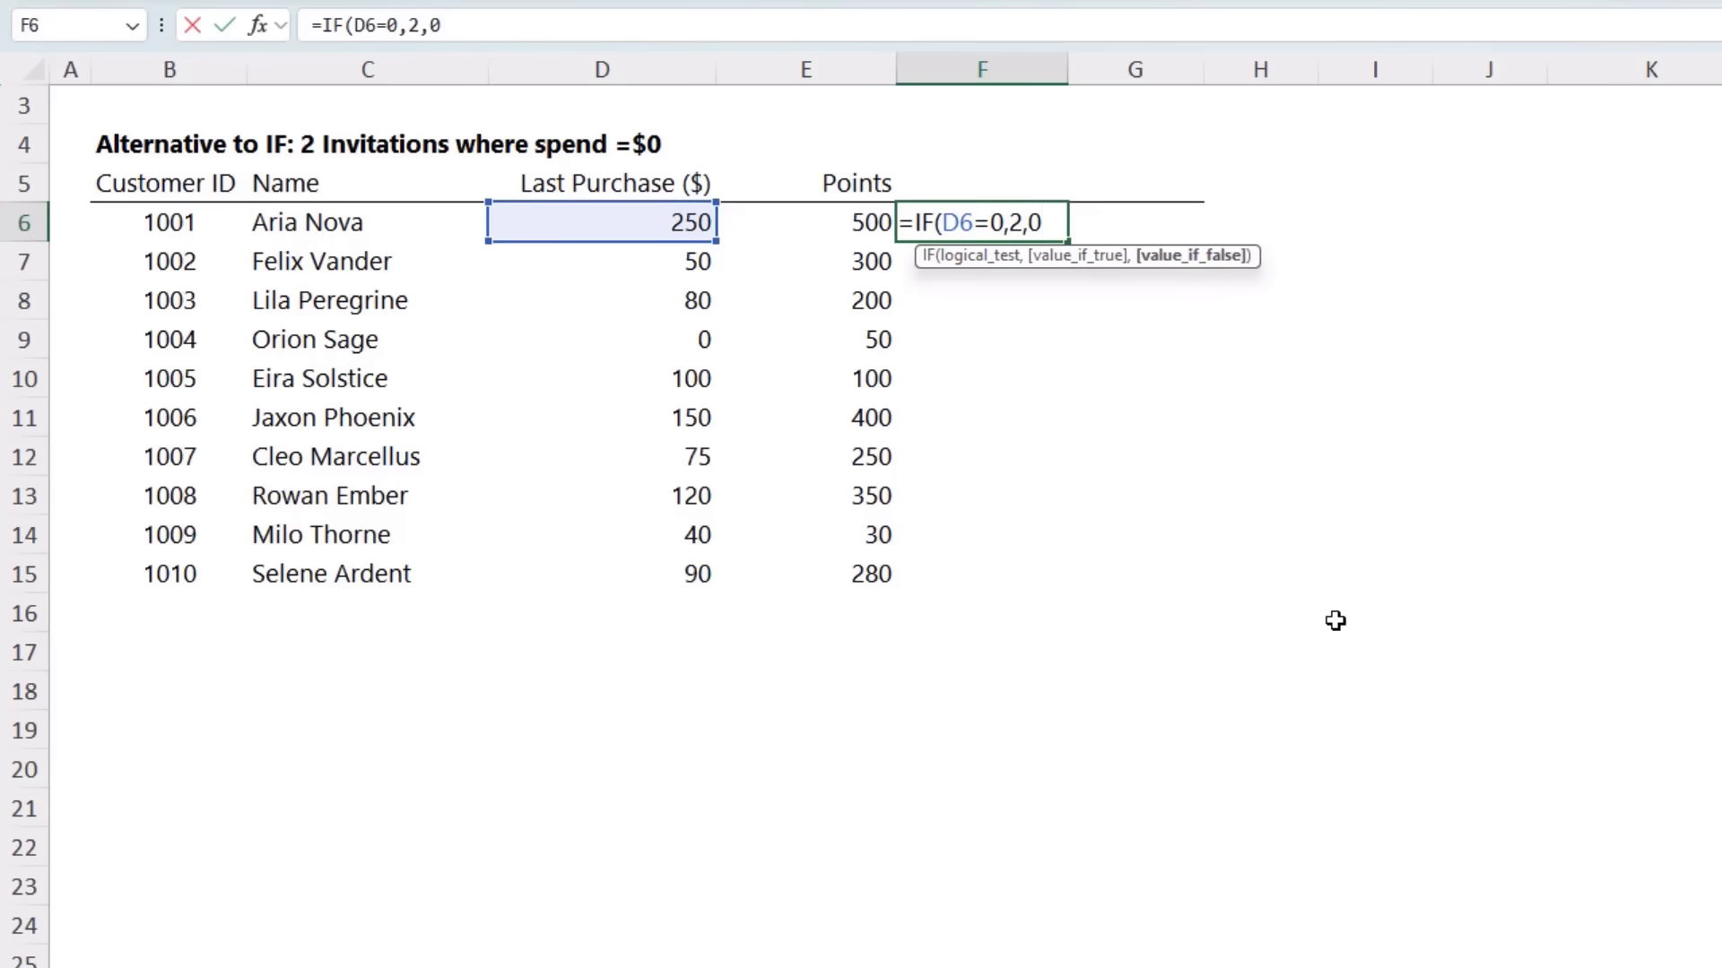
key(Return)
key(Up)
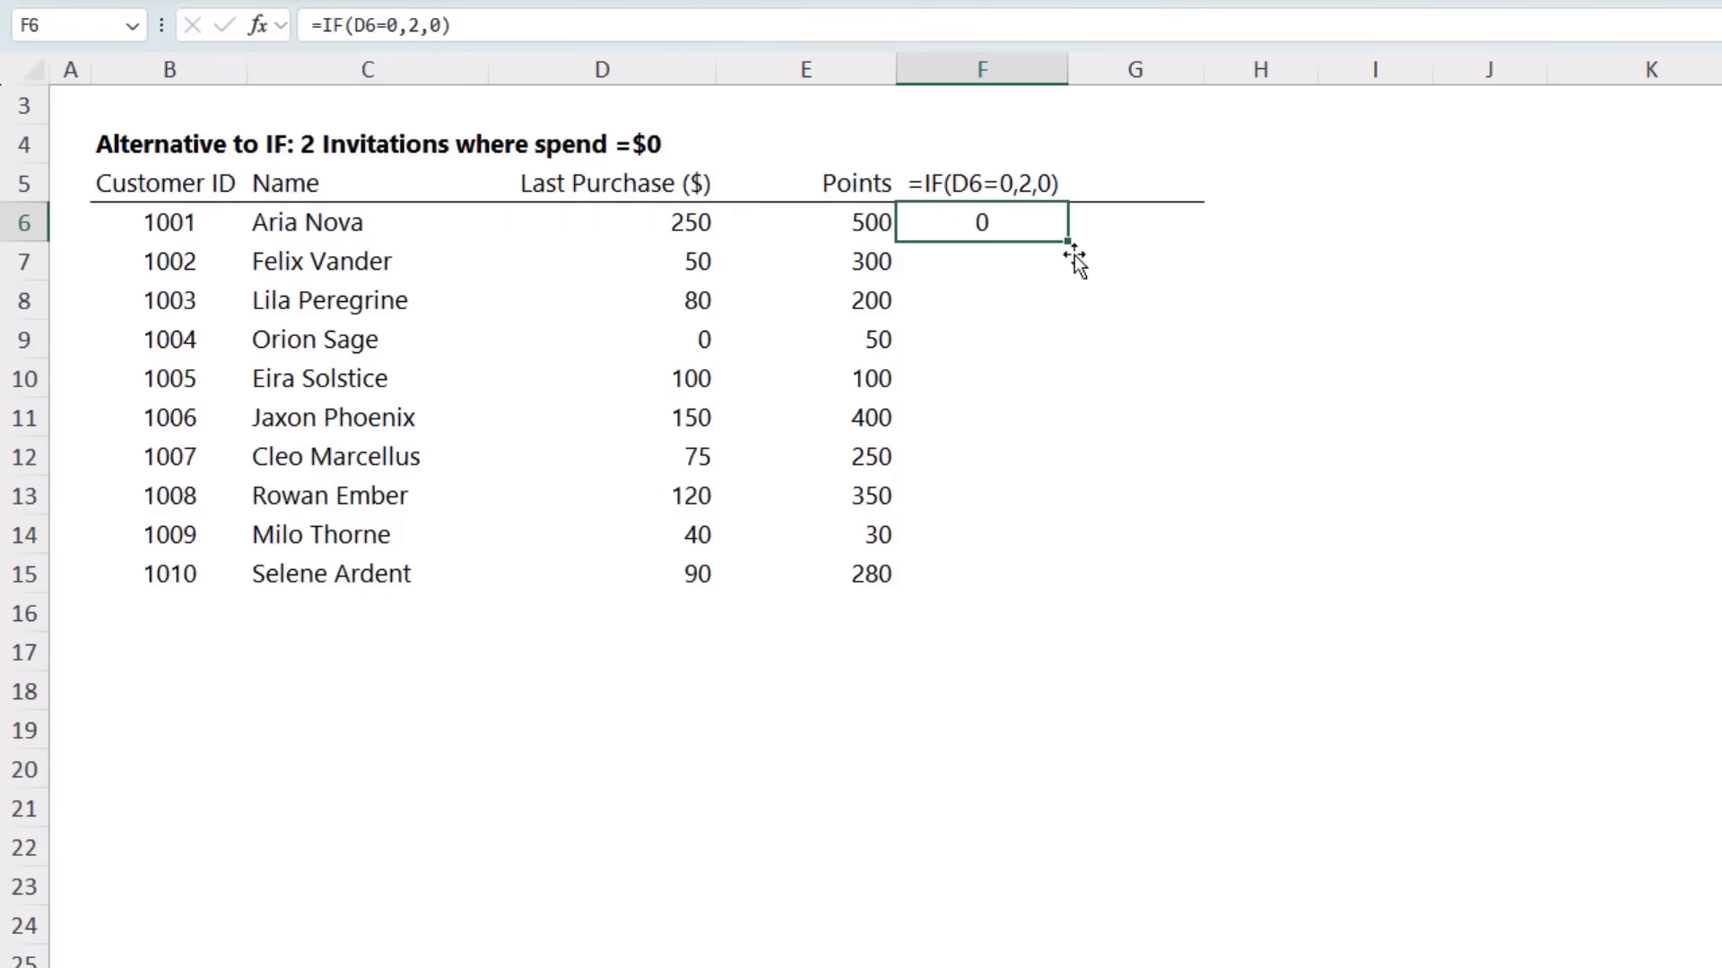
double_click(1068, 245)
click(1037, 340)
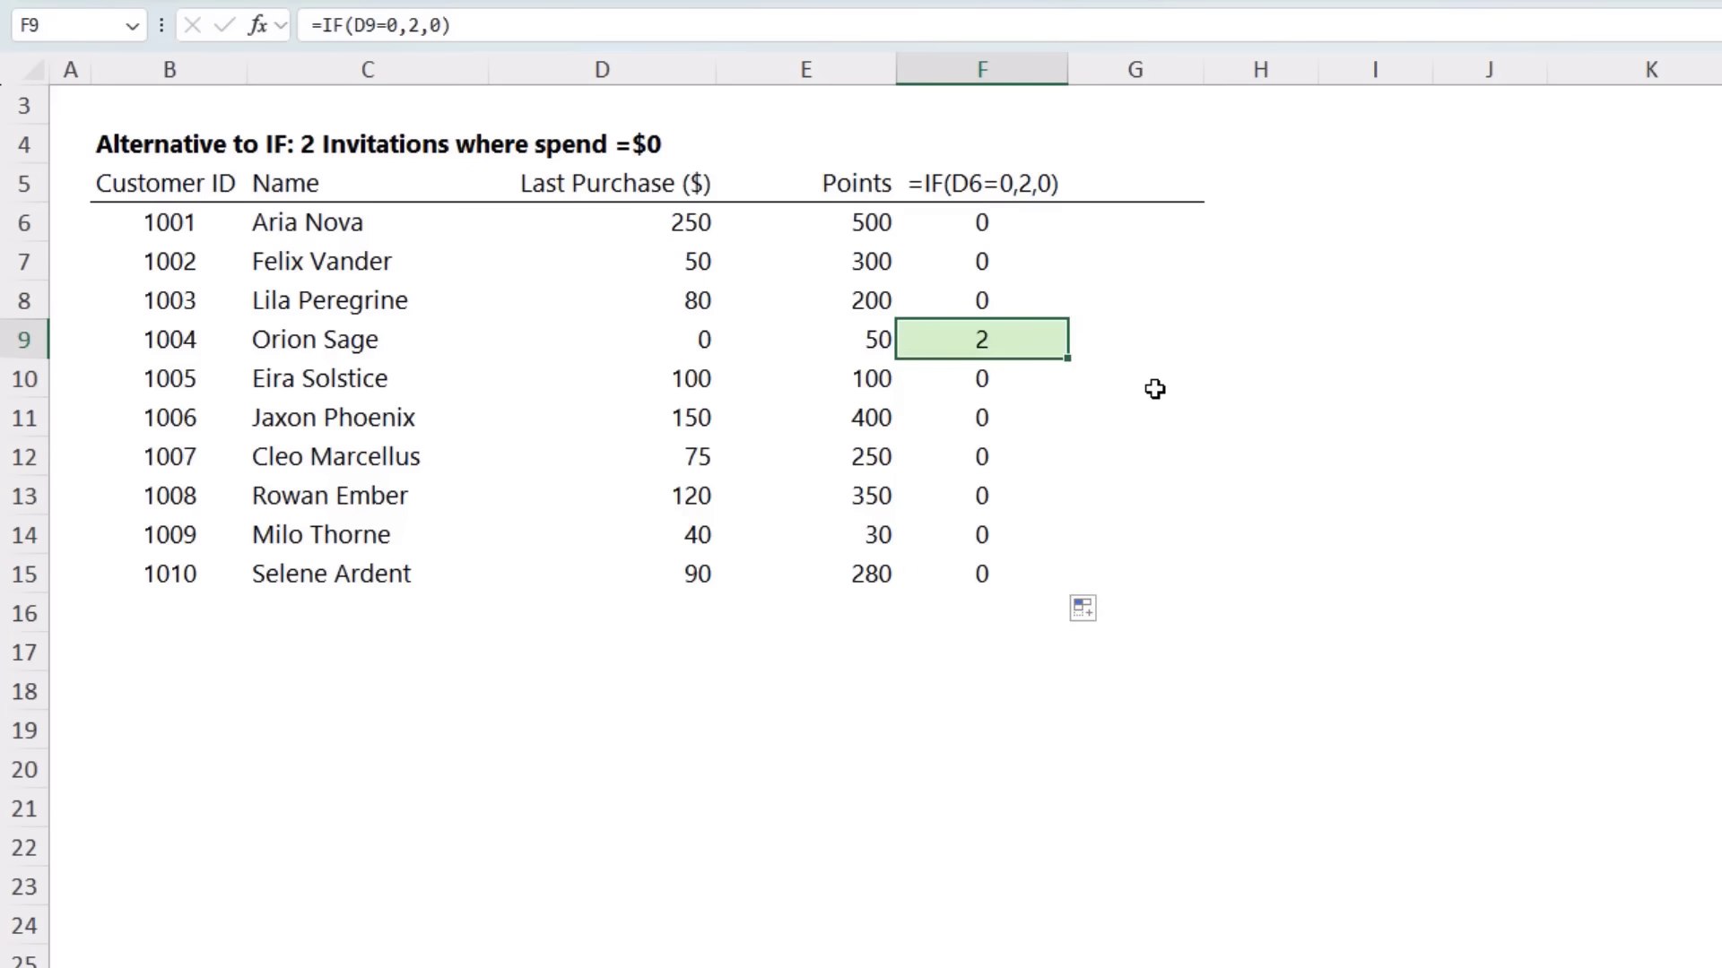
click(1112, 218)
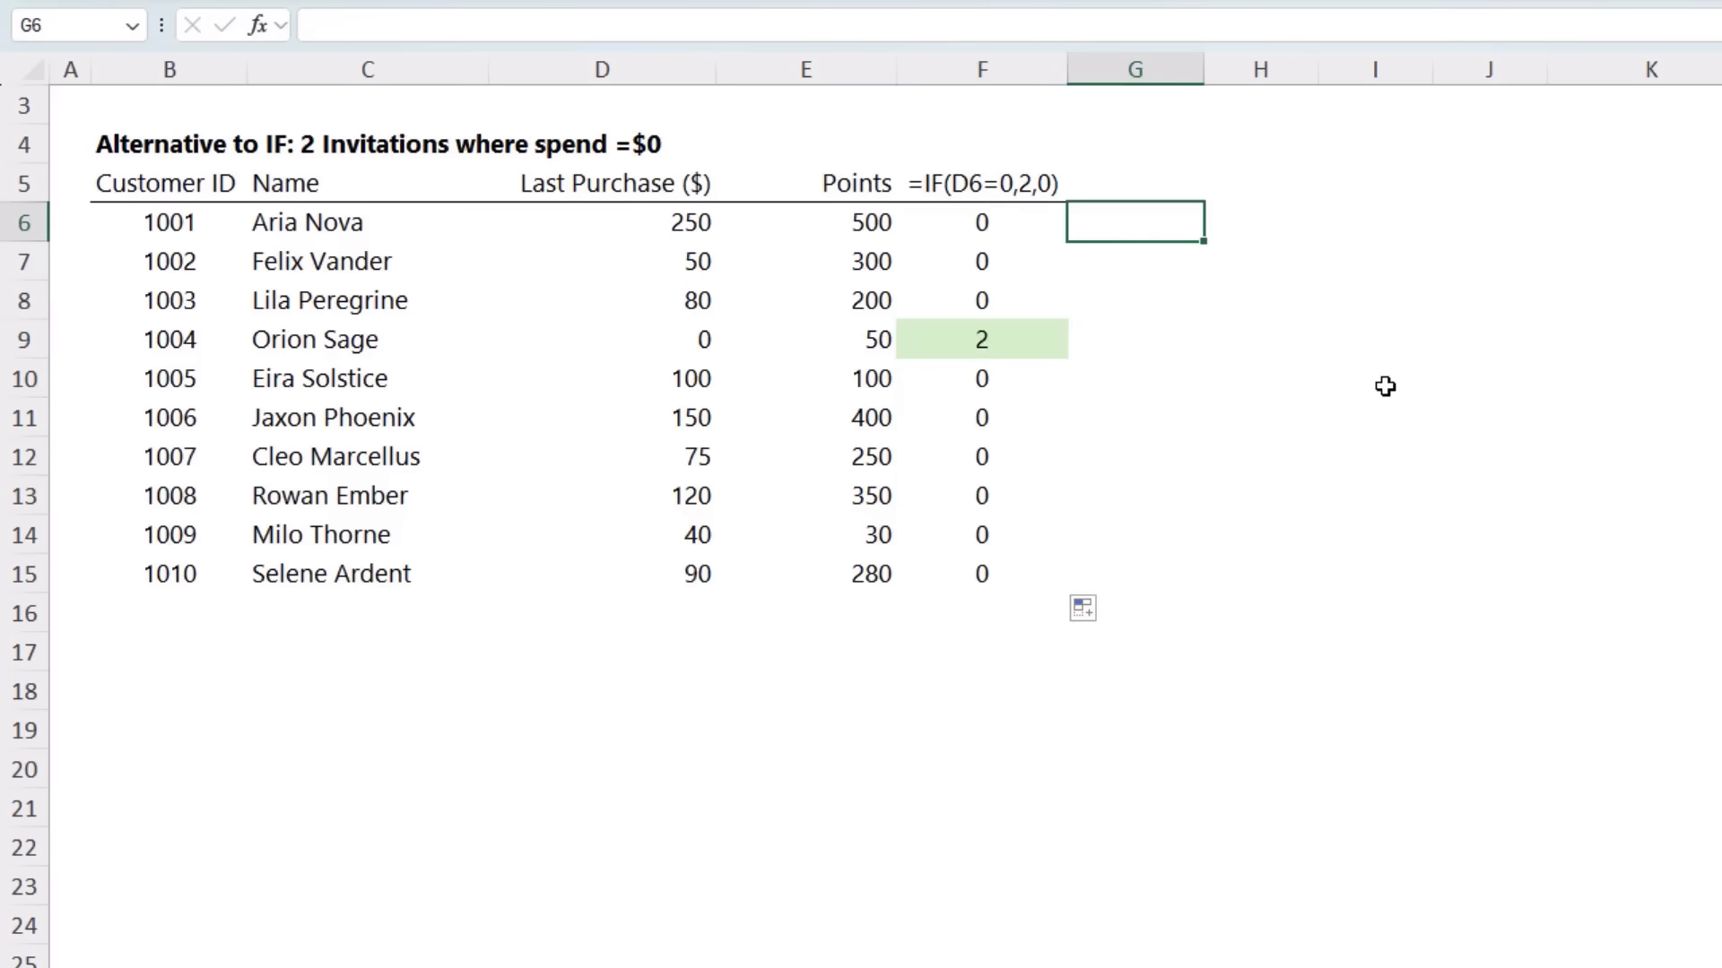
Enter =(D6=0)*2 in G6 and fill it down to G15.
text(=)
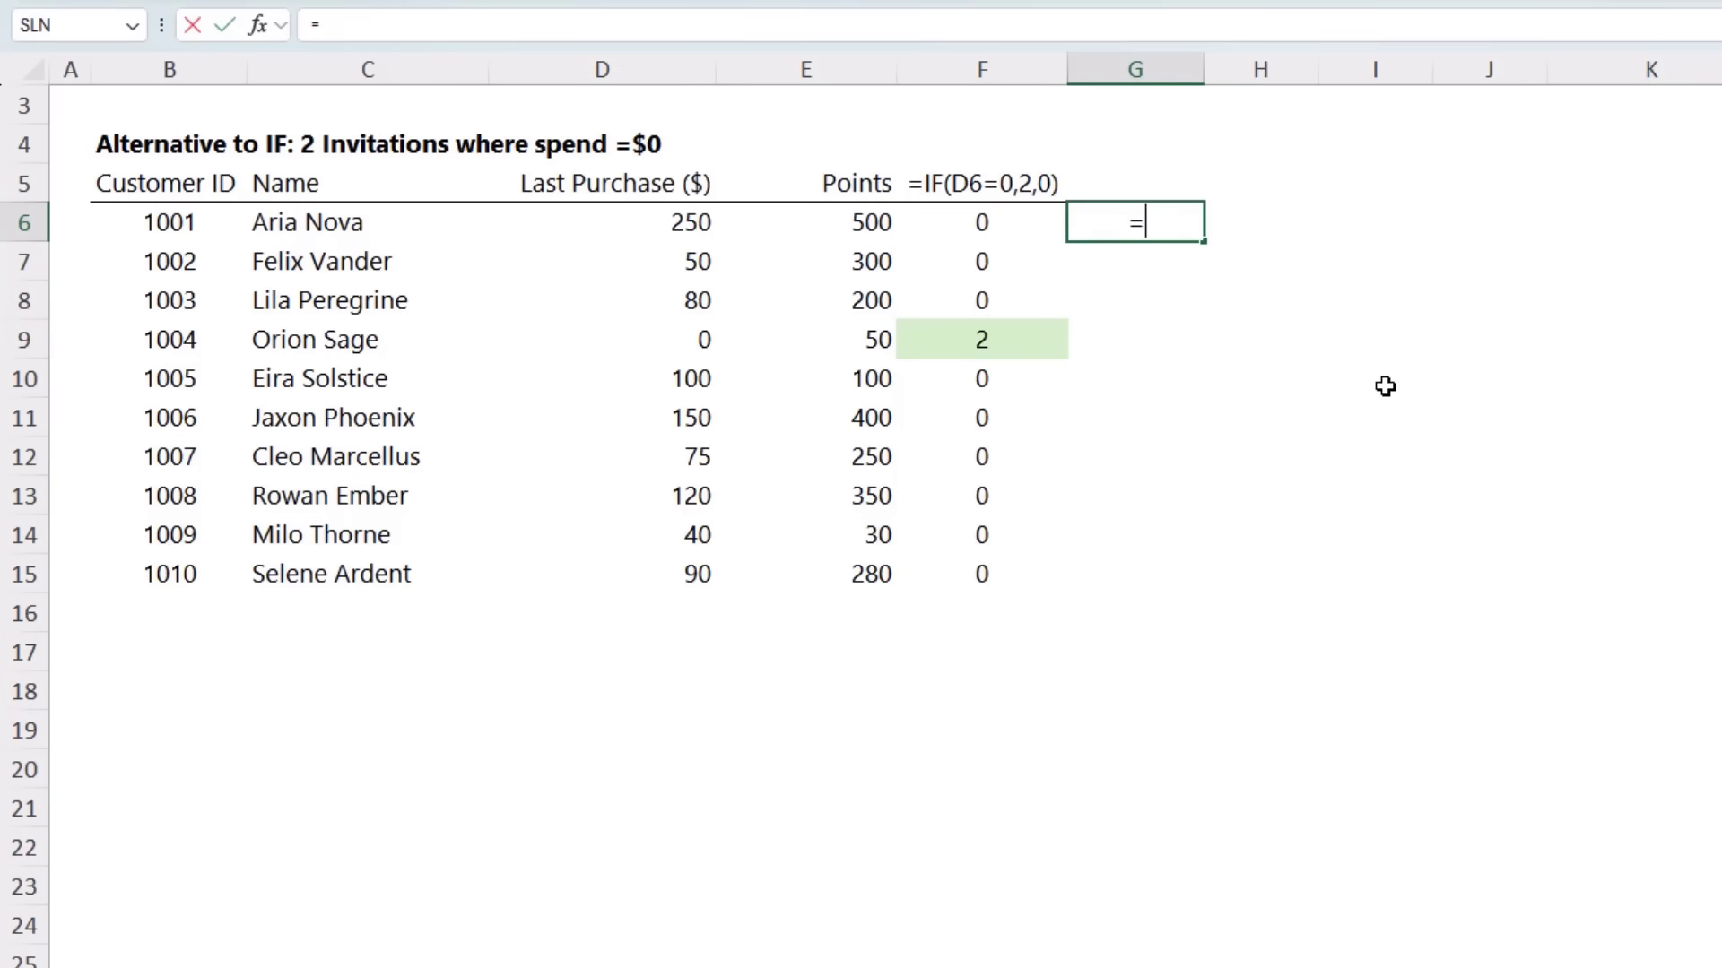
text(()
click(664, 224)
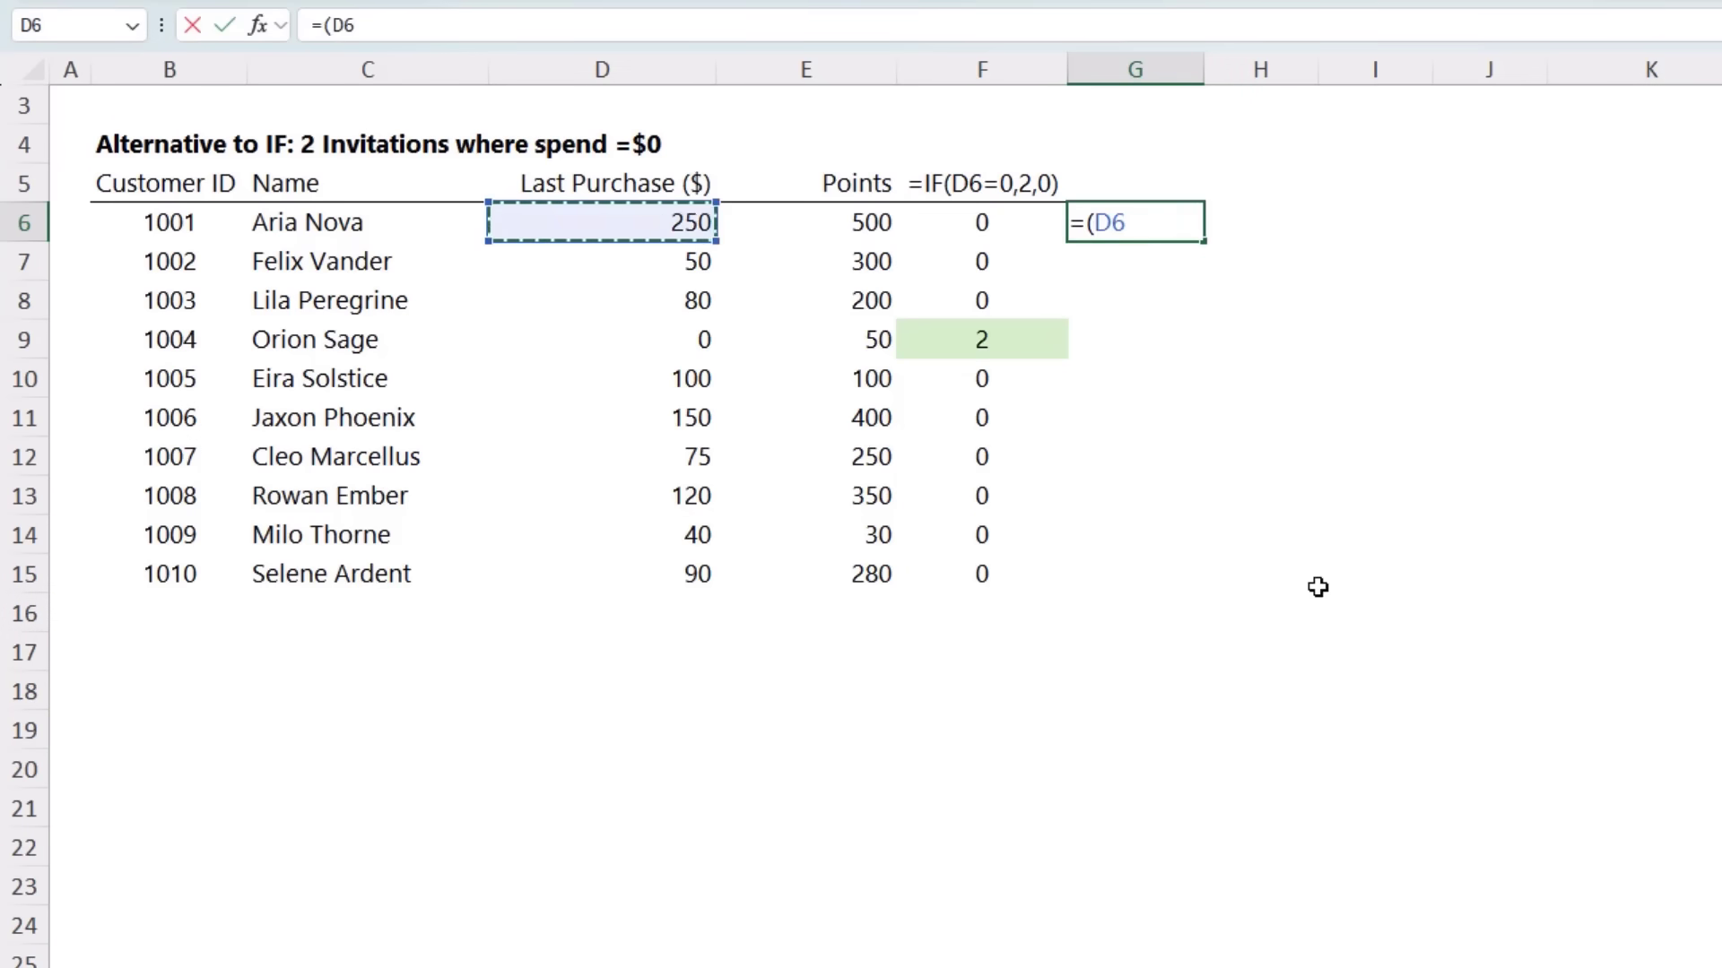
text(=0)
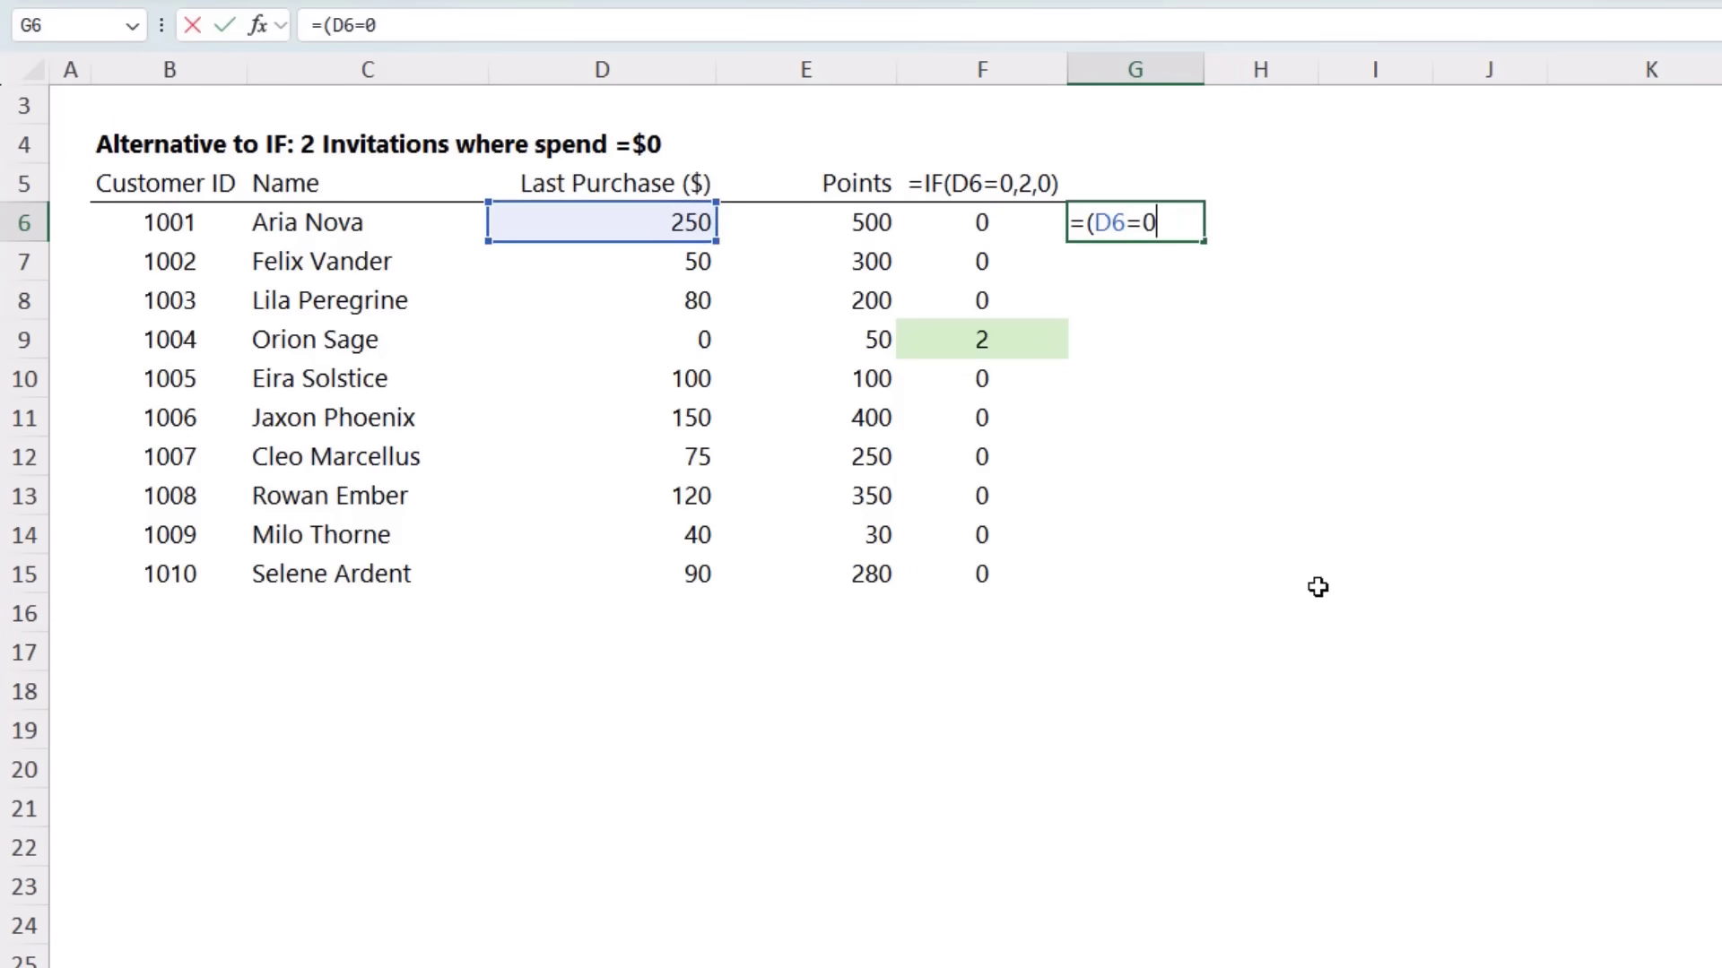
text())
key(Return)
key(Up)
key(F2)
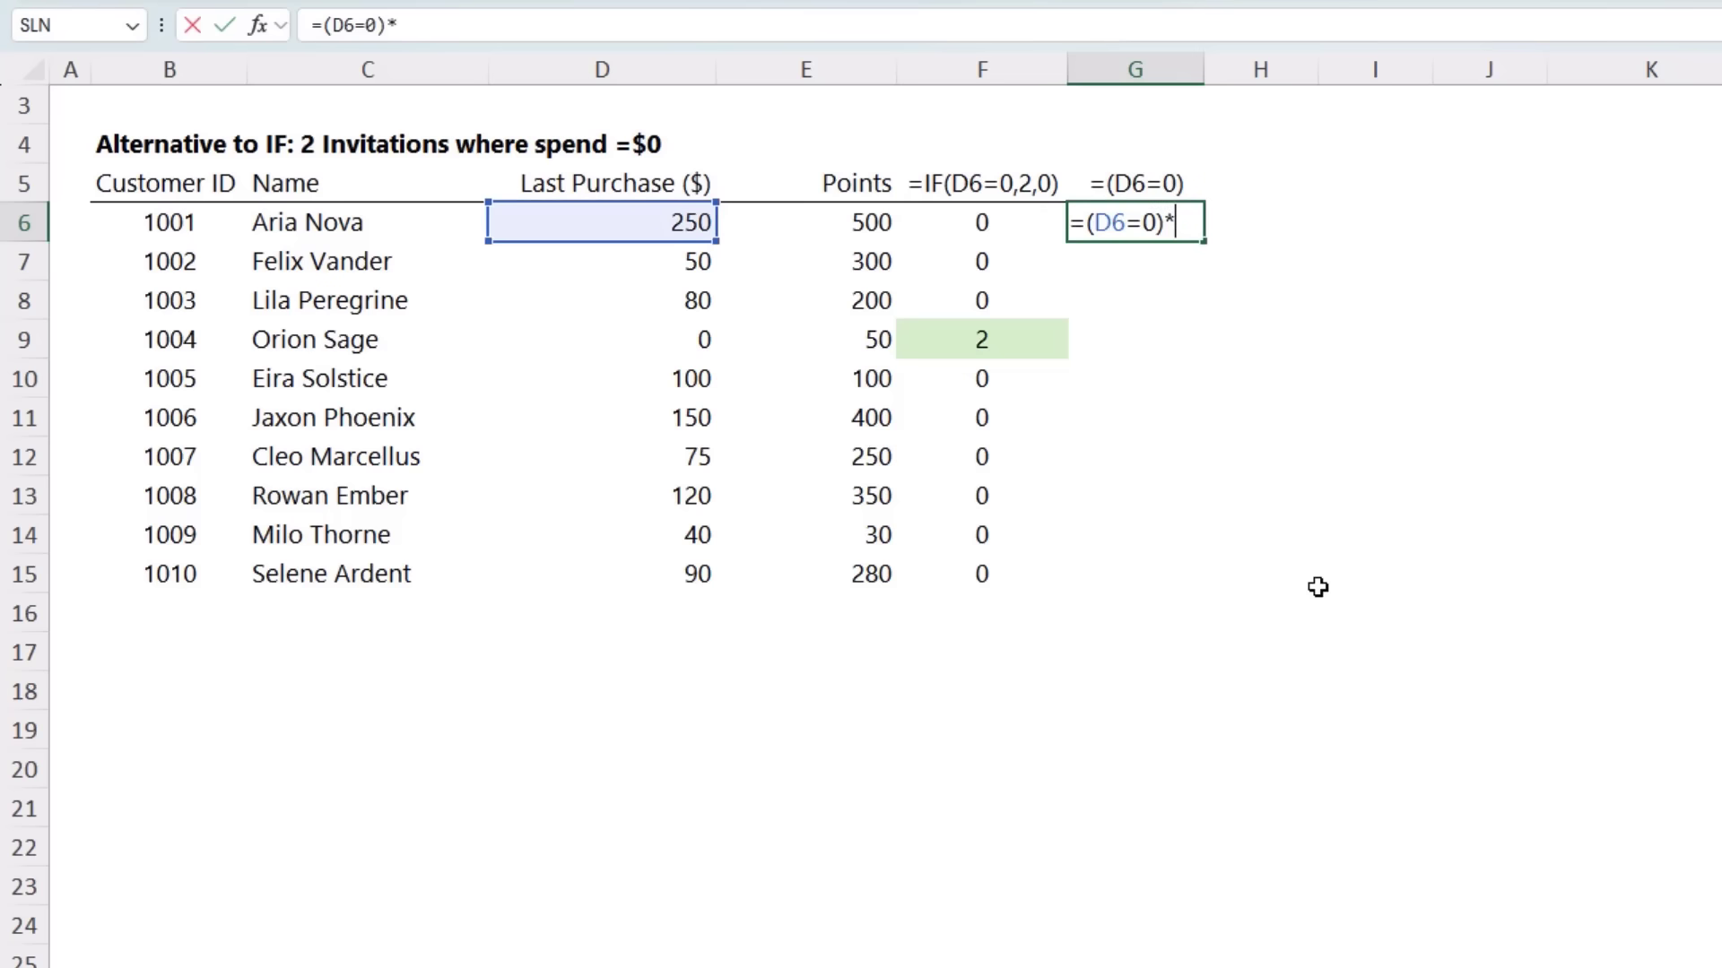
key(Return)
key(Up)
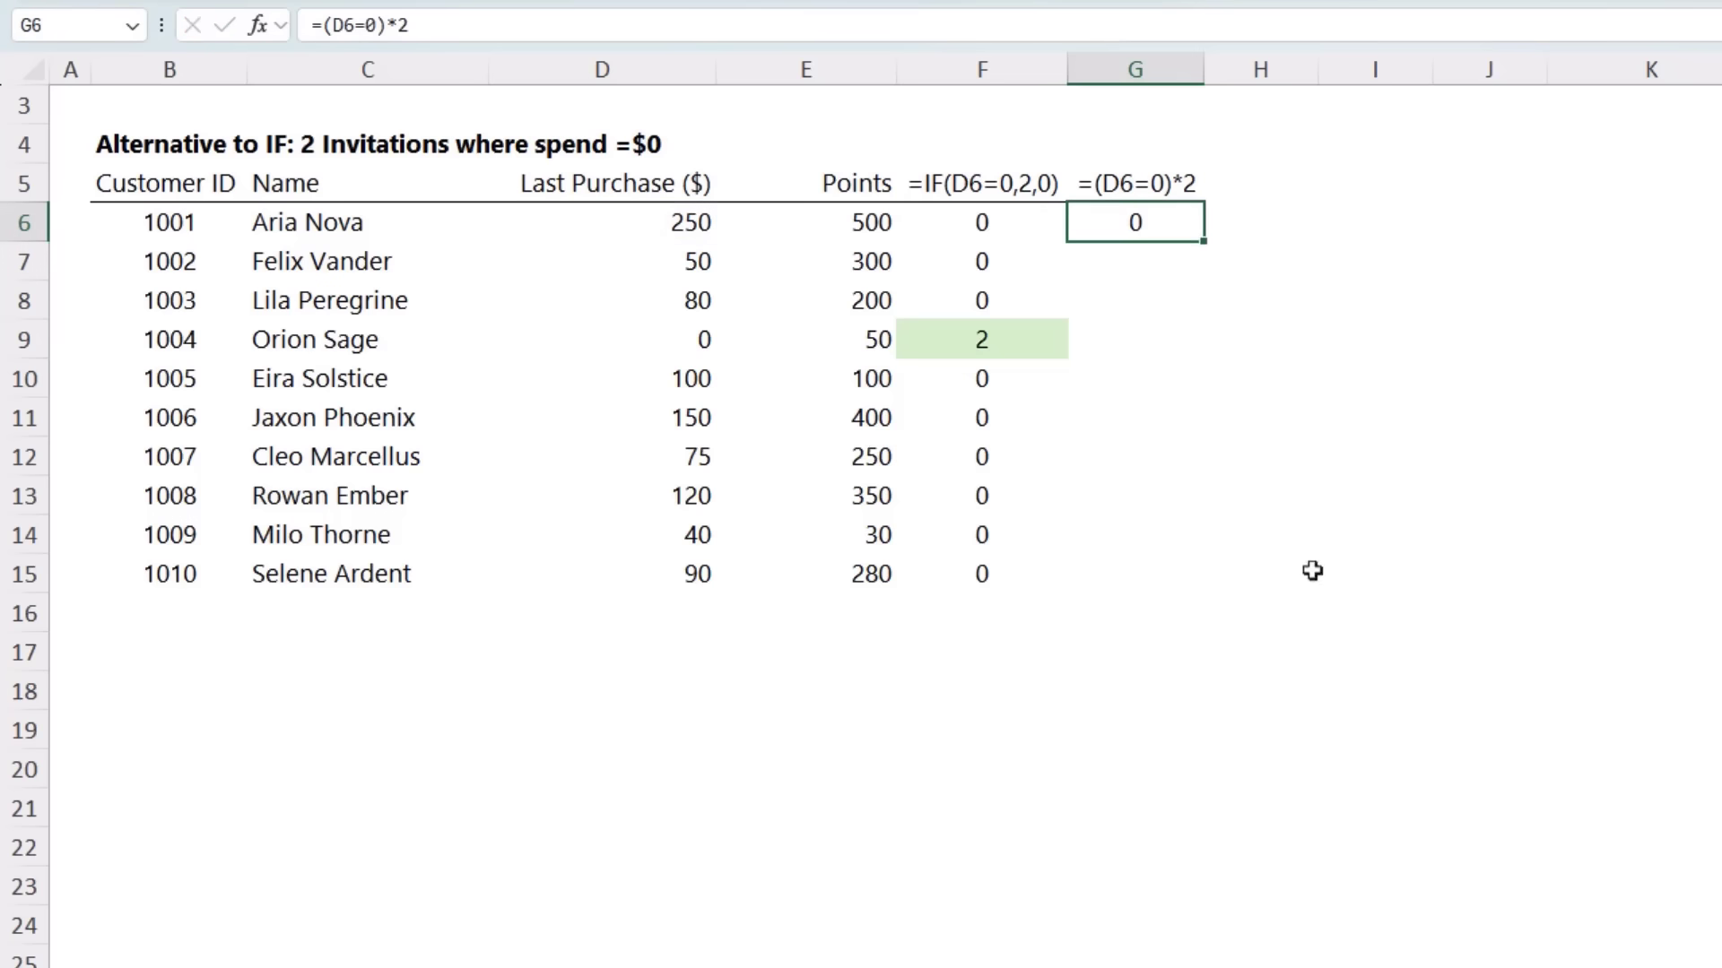
double_click(1206, 246)
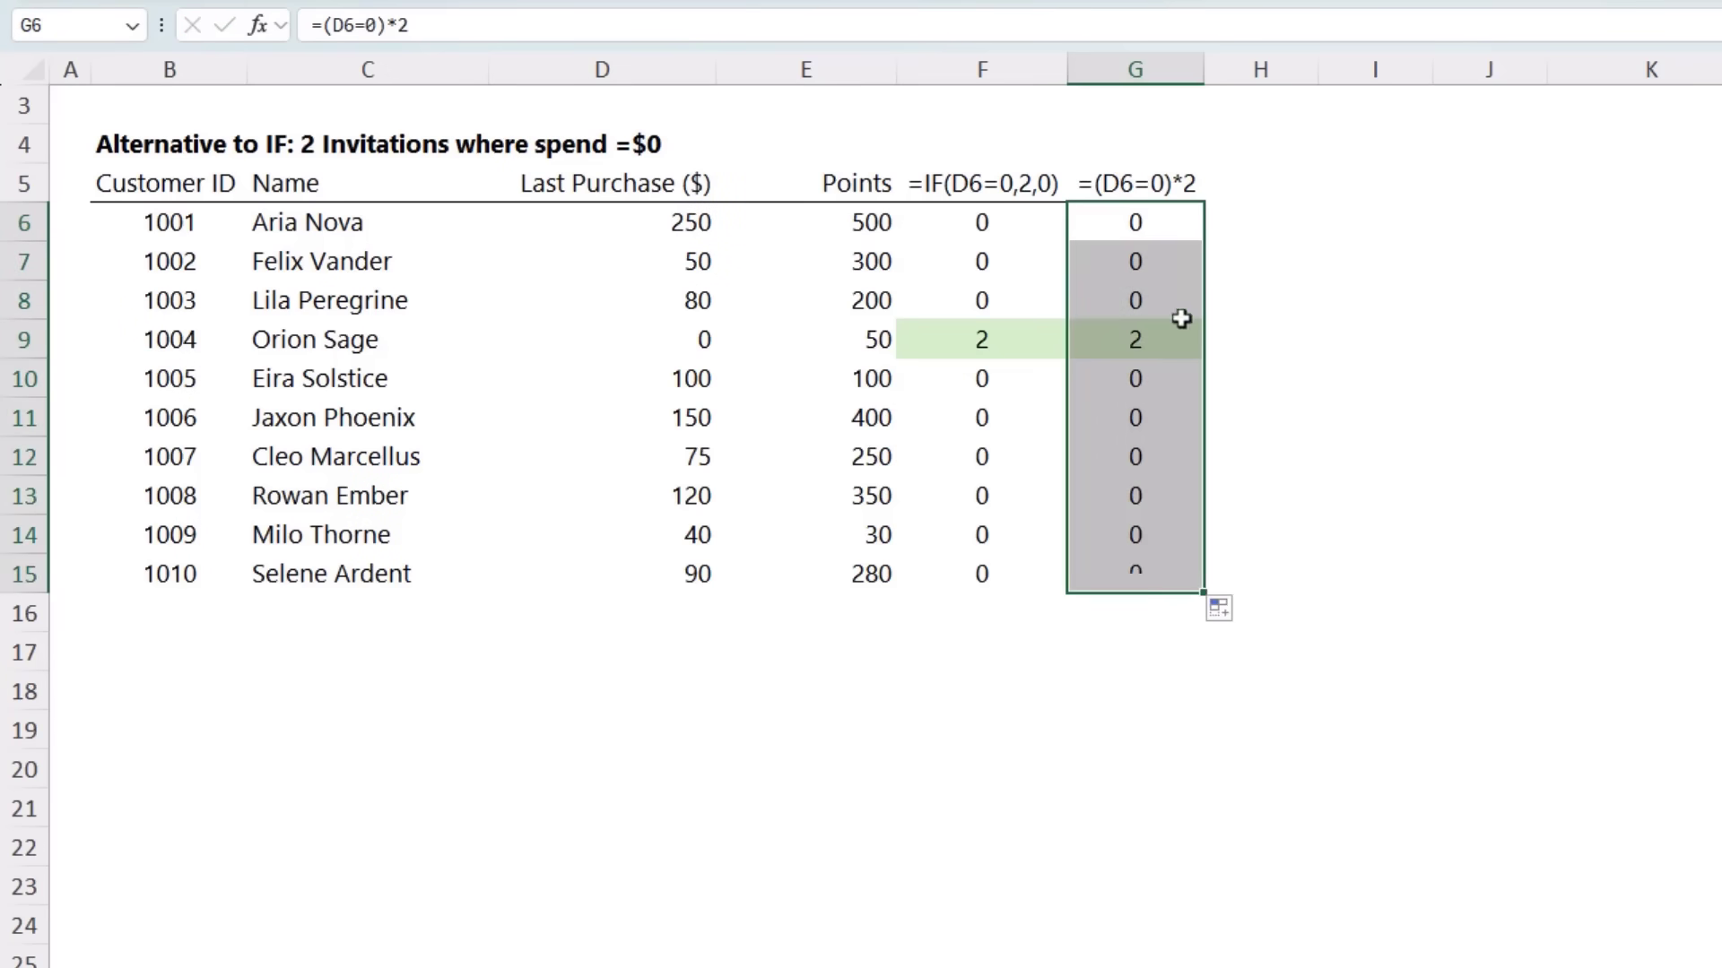
Inspect G9's formula, selecting the D9=0 comparison to show how it evaluates.
click(1182, 339)
key(F2)
key(Left)
key(Left)
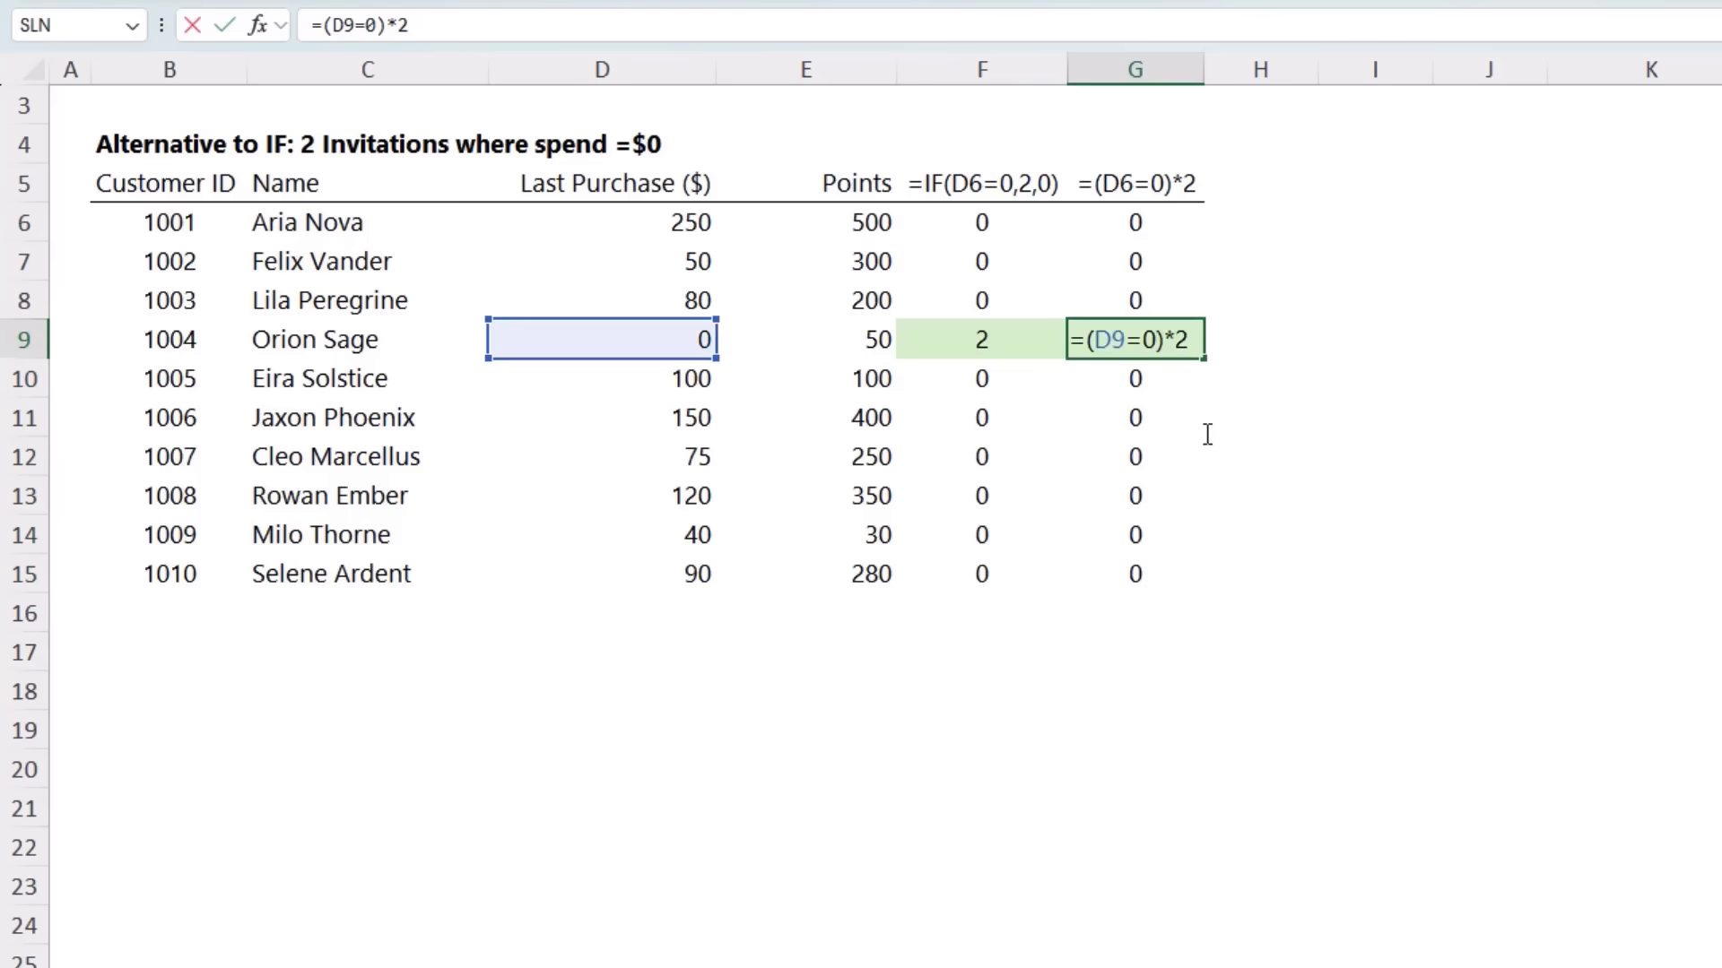
key(shift+Left)
key(shift+Left)
key(shift+Left)
key(shift+Left)
key(shift+Left)
key(shift+Left)
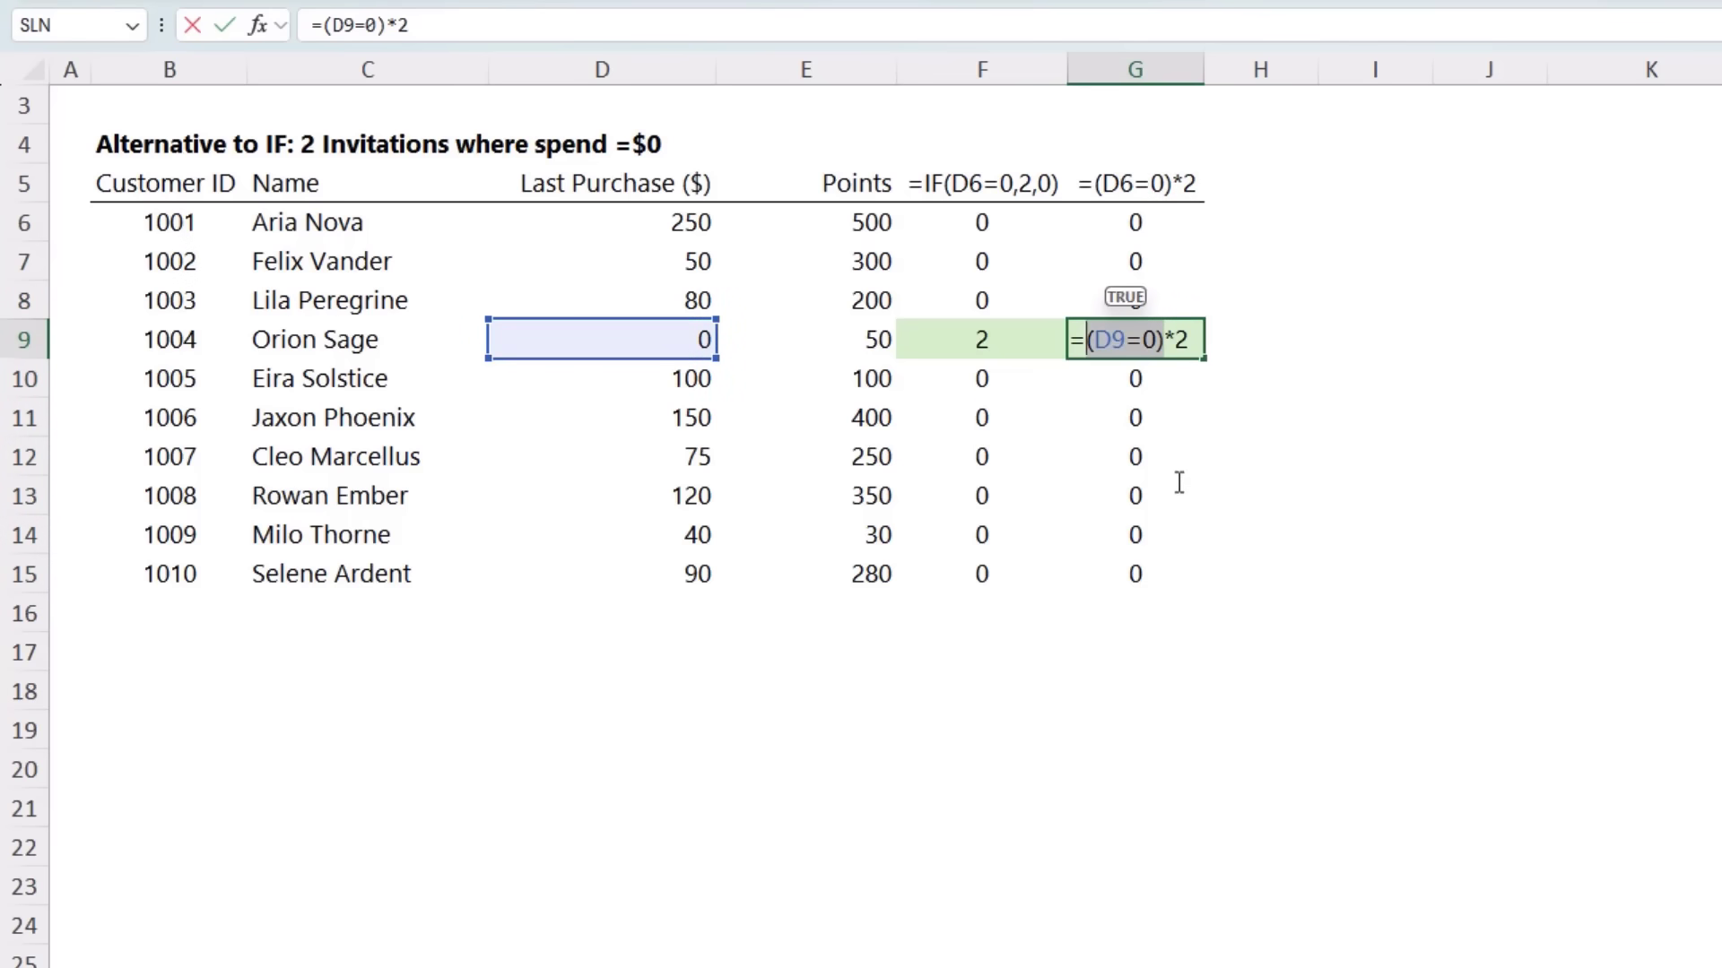
key(End)
key(Escape)
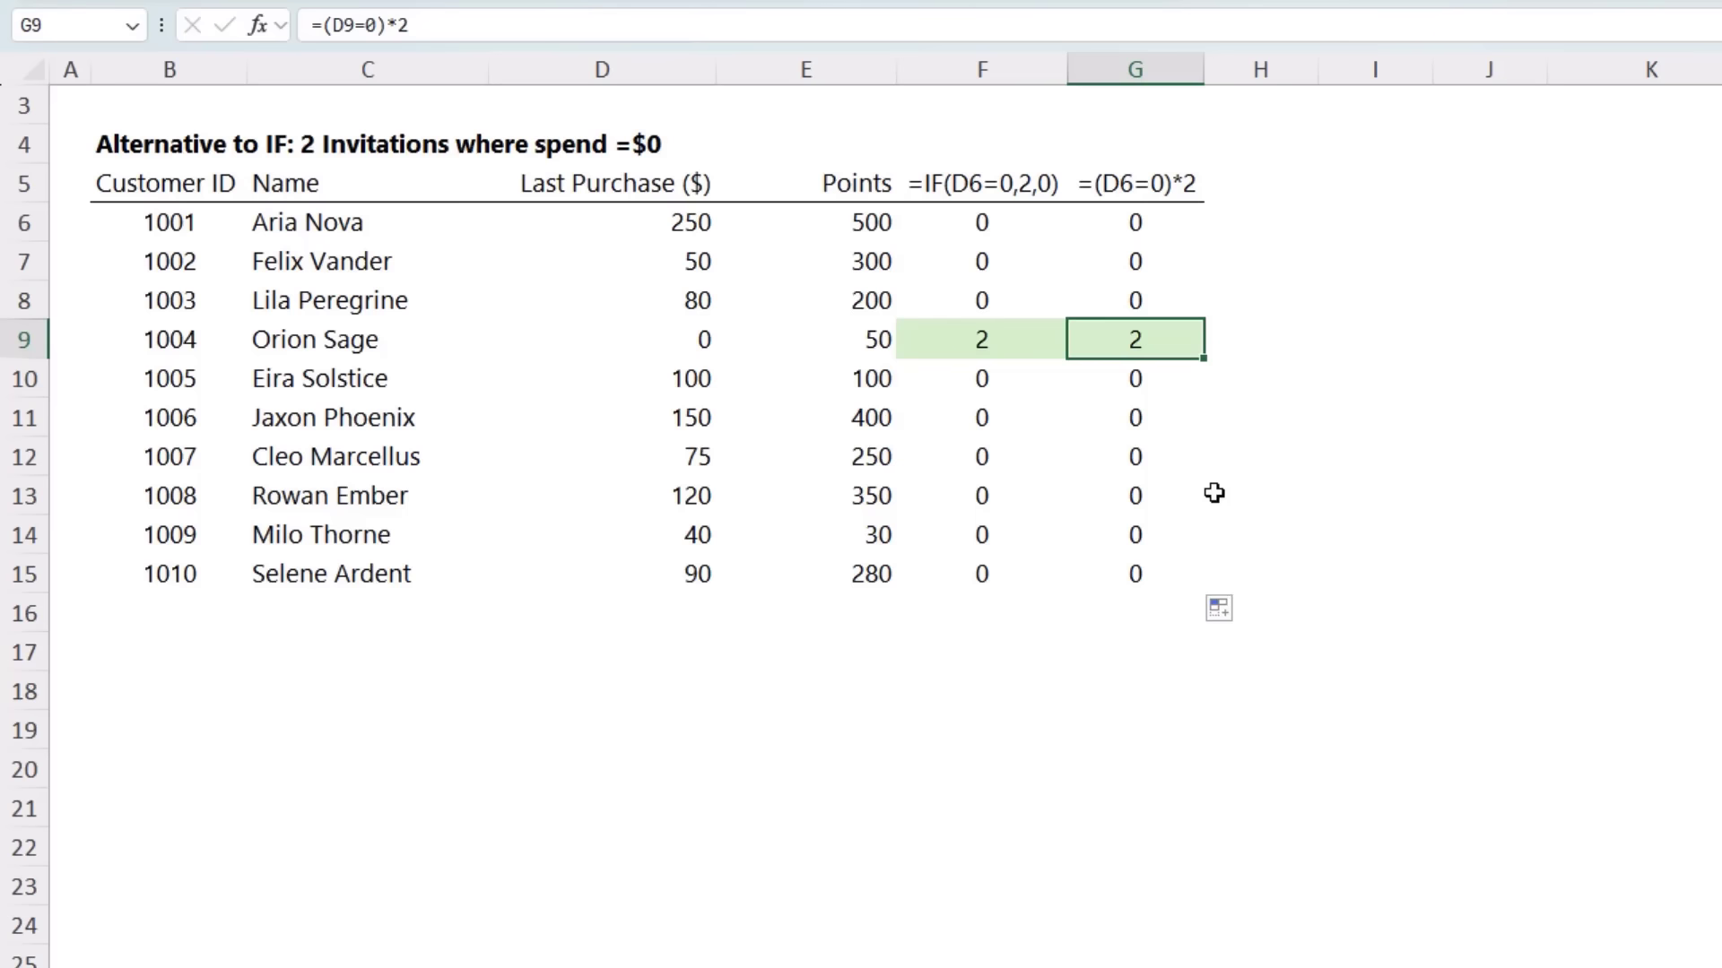
key(F2)
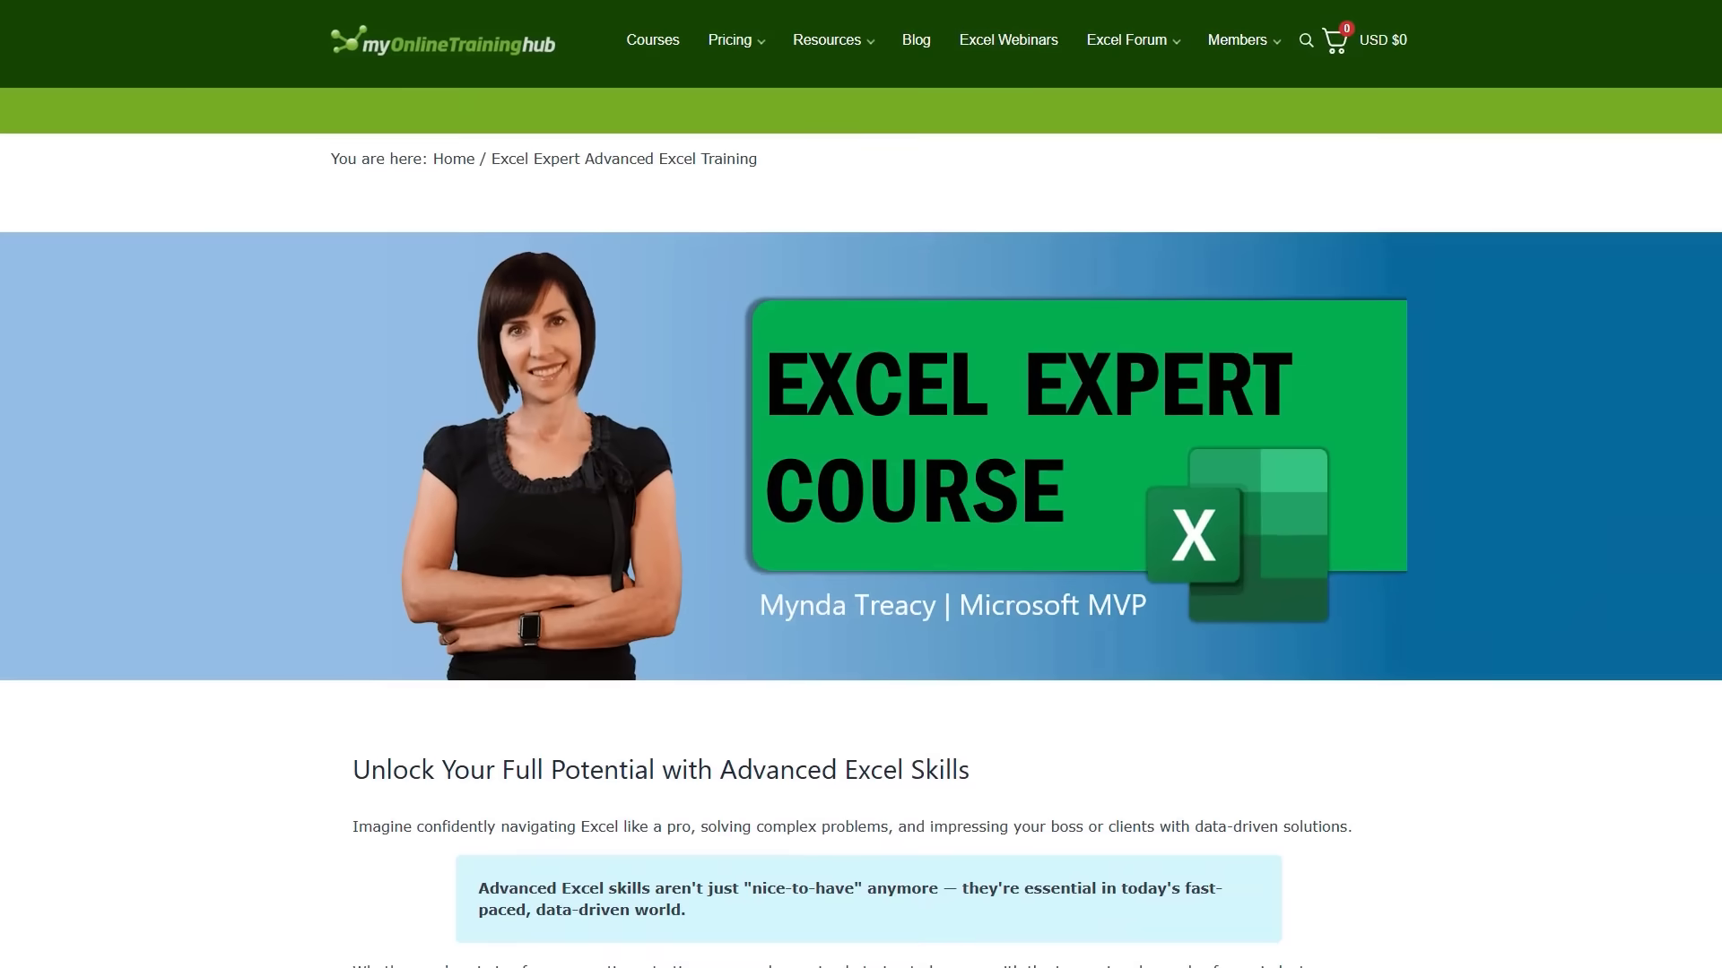
Scroll down the Excel Expert Course page to the Enroll Today details.
scroll(861, 485, down, 2)
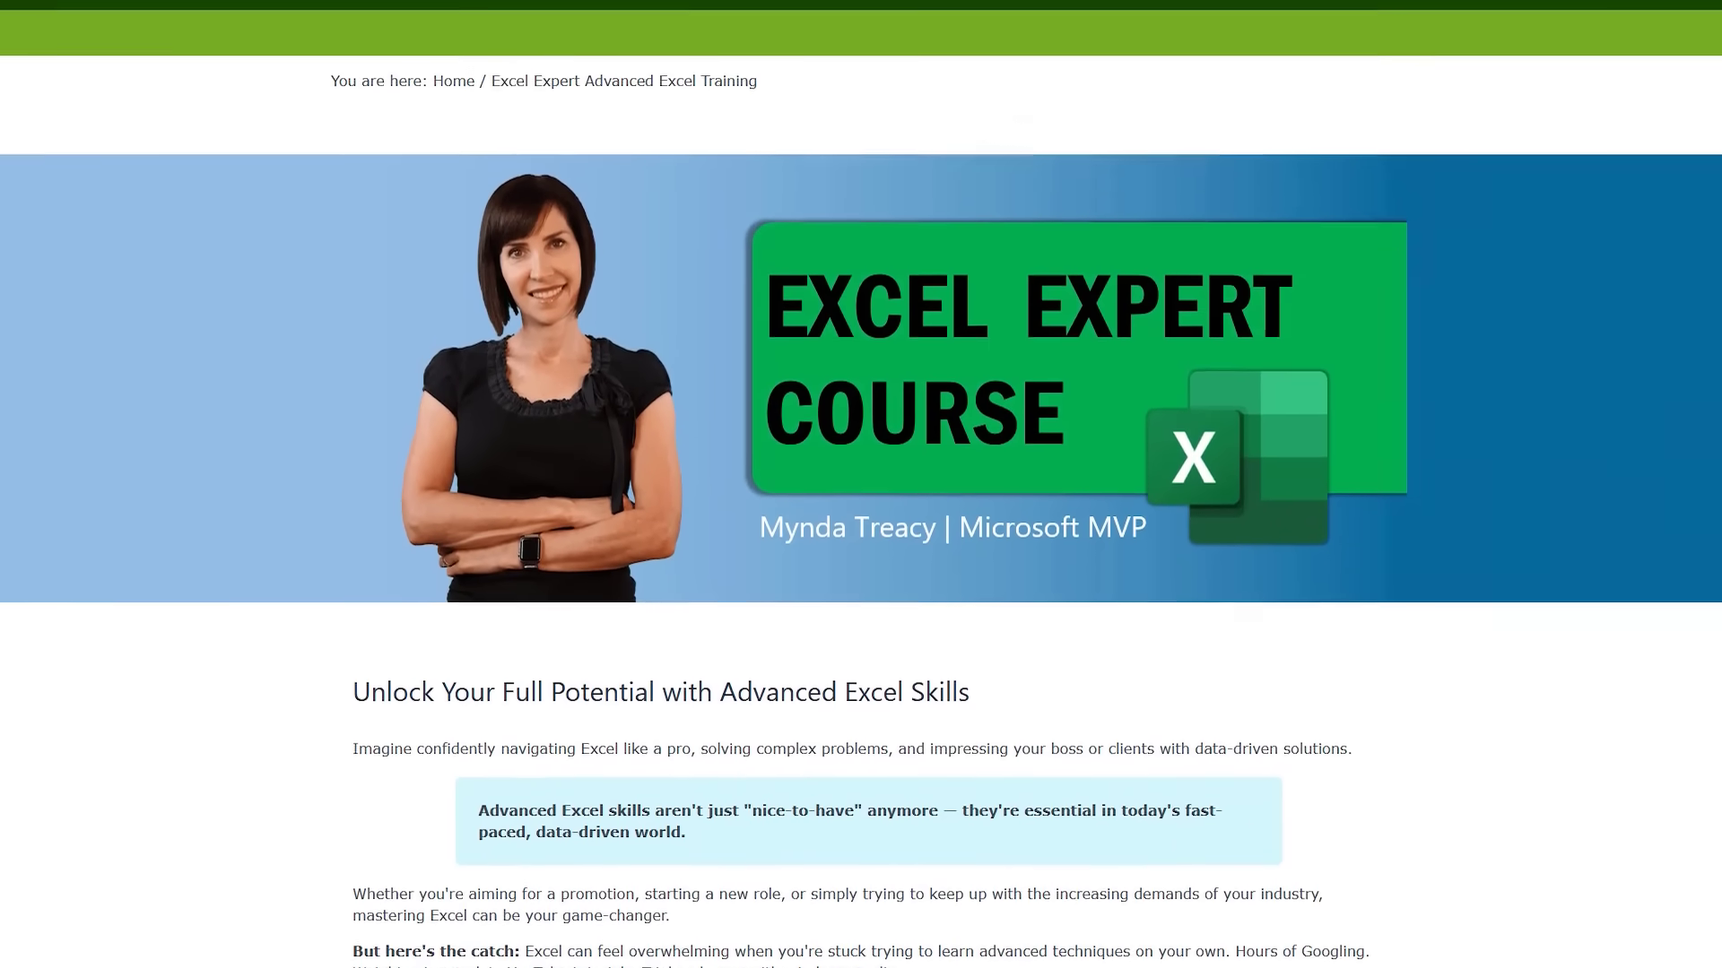
scroll(861, 484, down, 4)
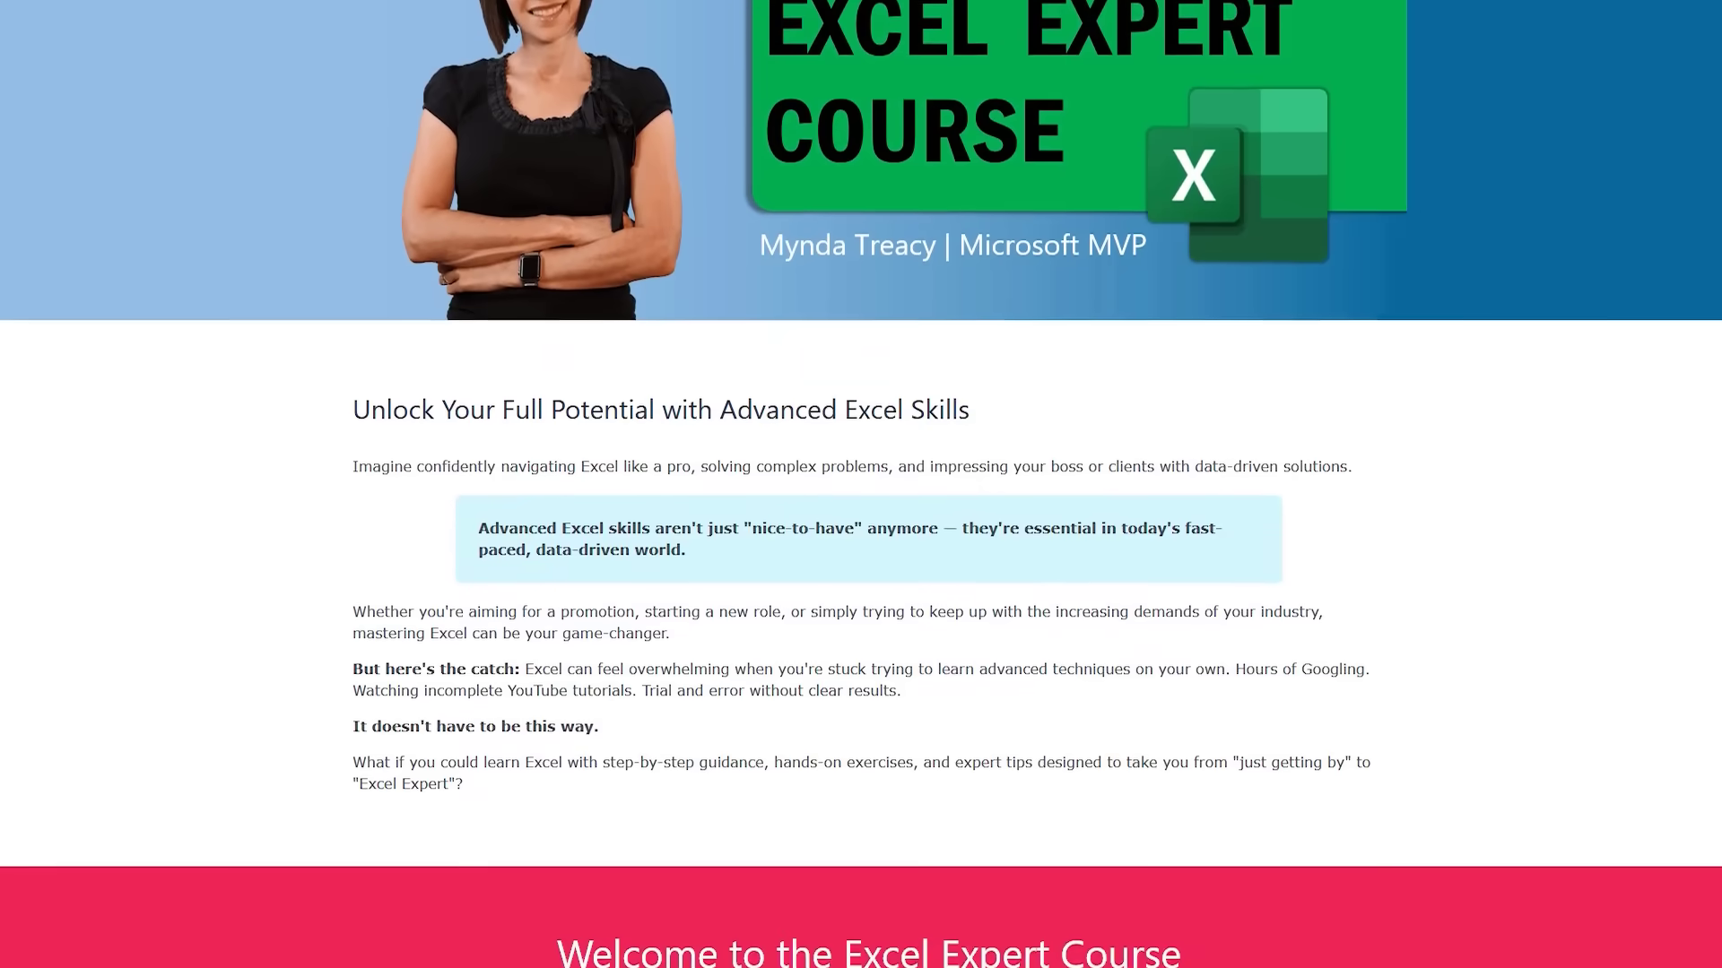
scroll(861, 484, down, 6)
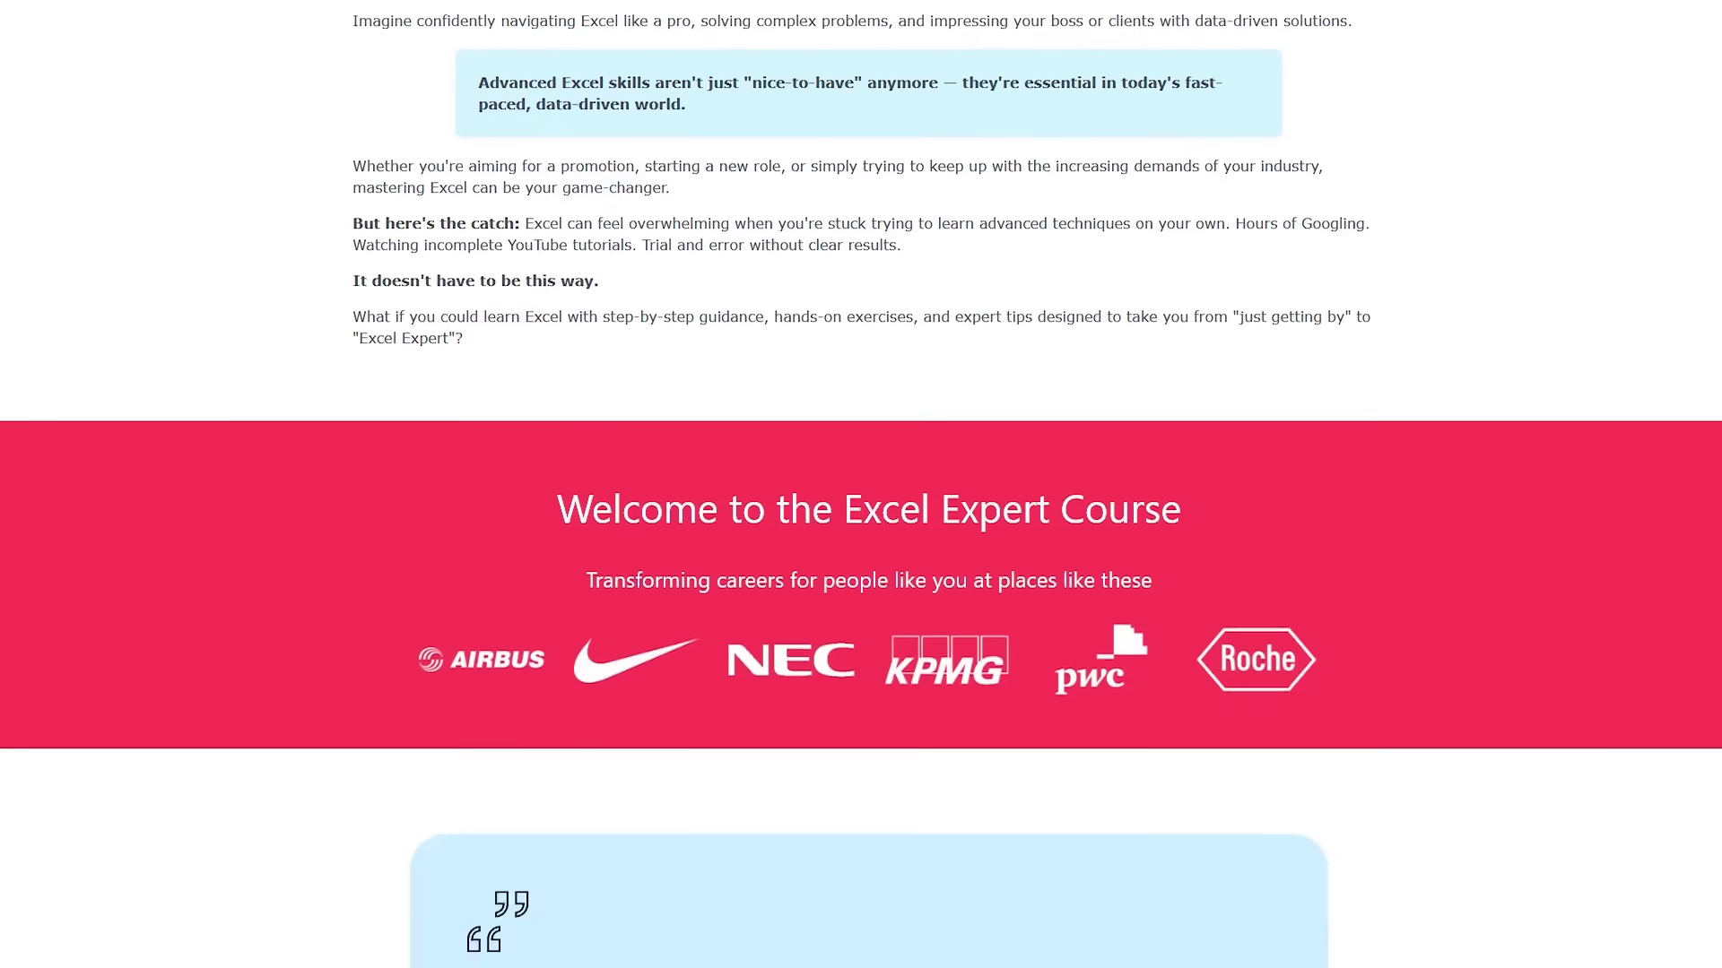
scroll(861, 485, down, 7)
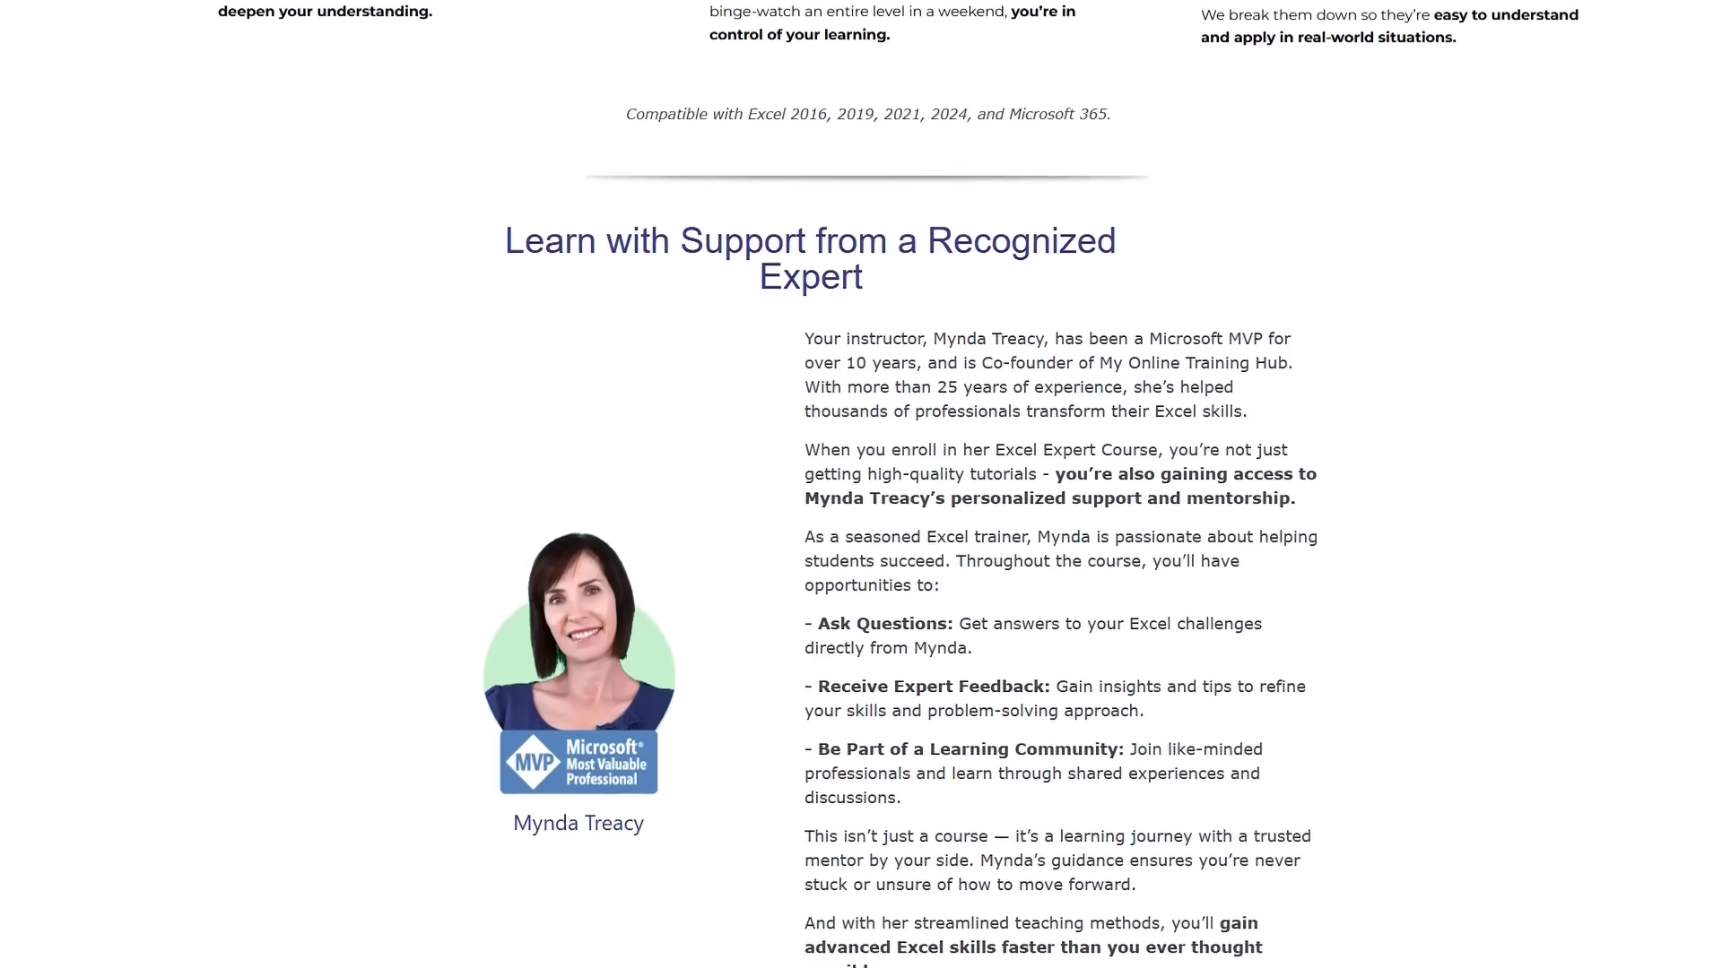
scroll(861, 484, down, 7)
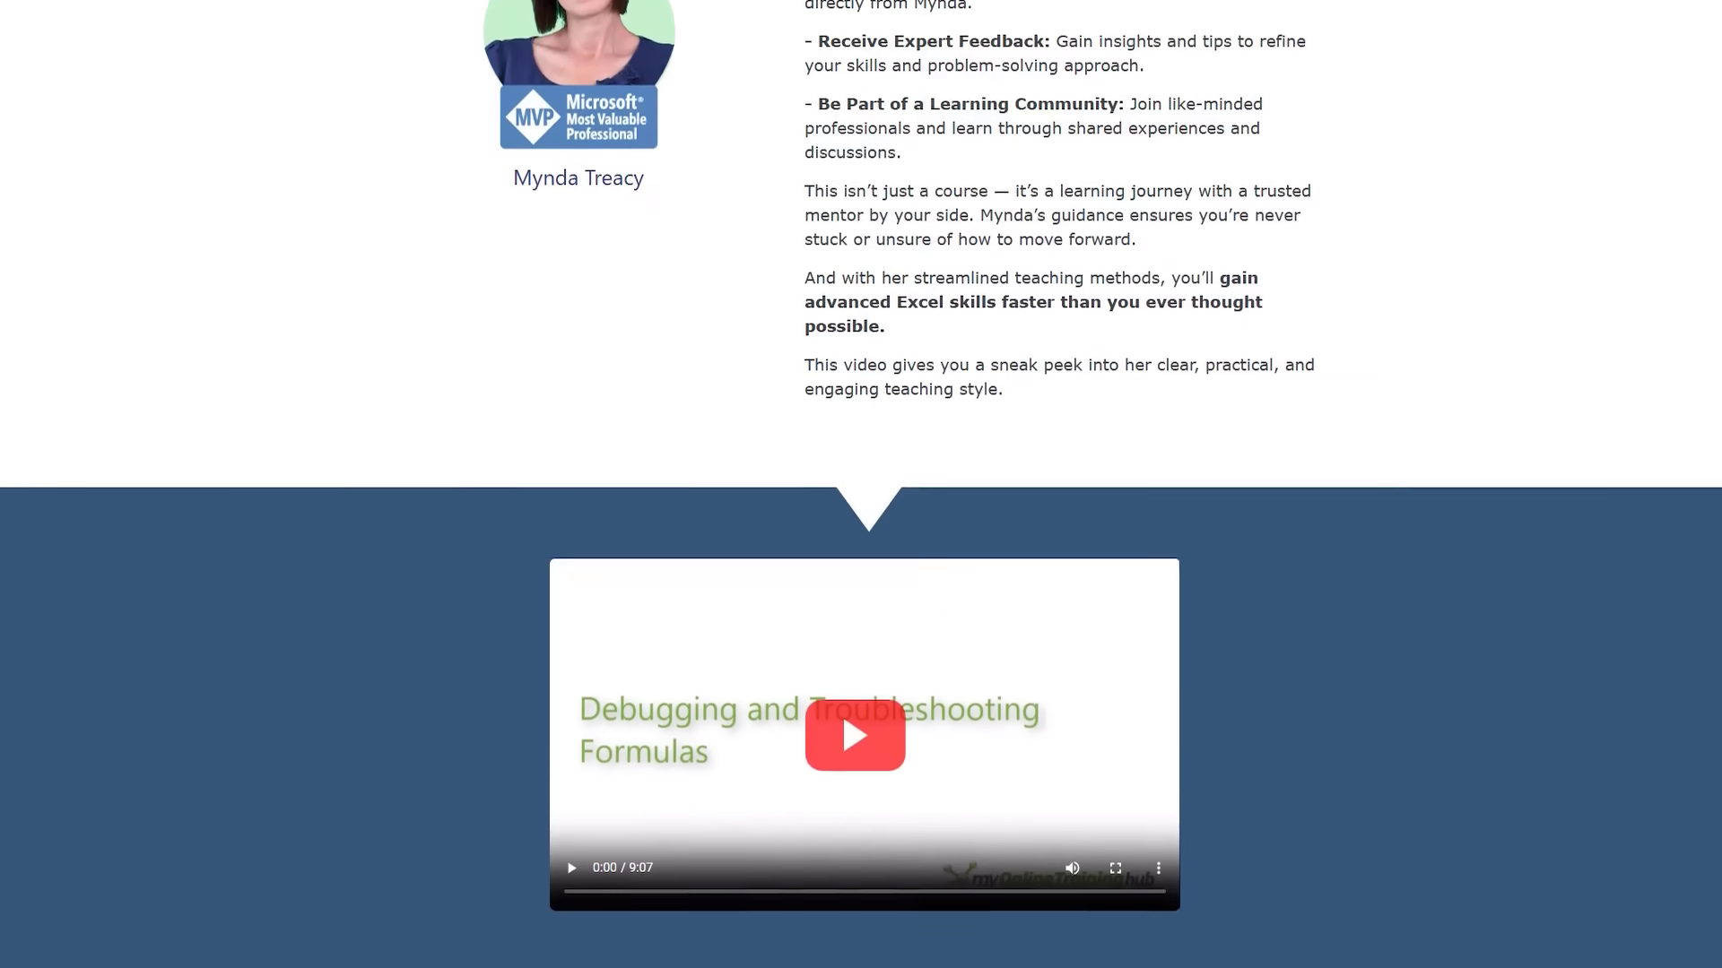
scroll(861, 484, down, 2)
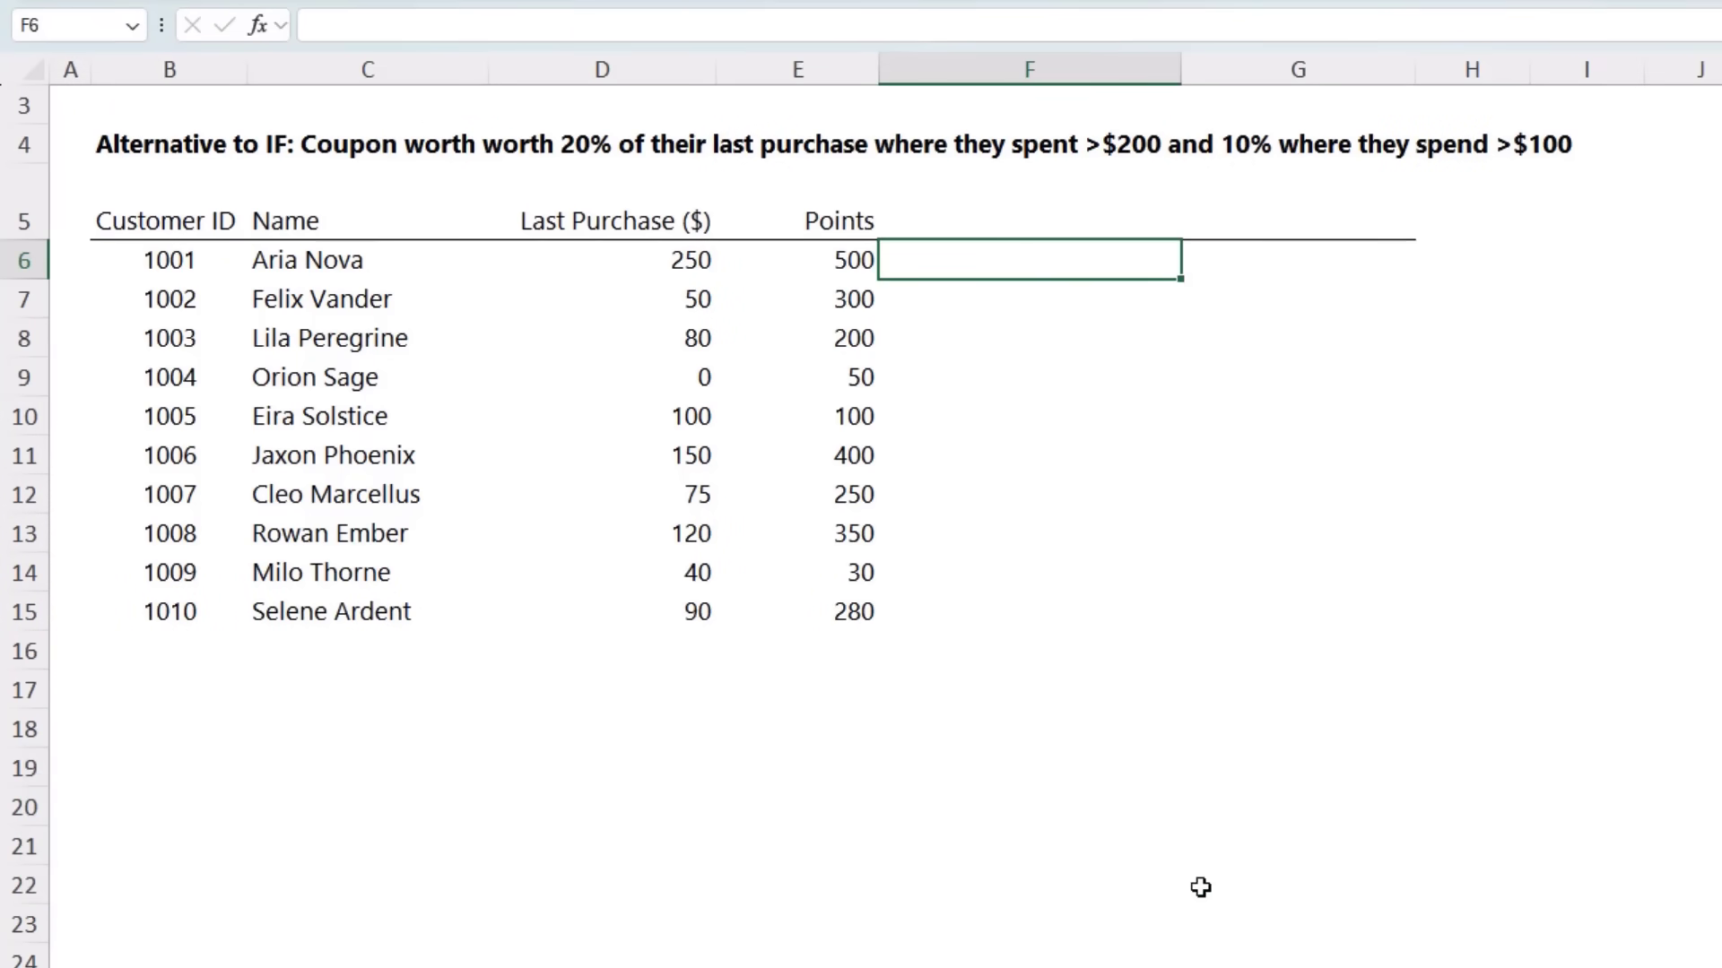
Enter =IFS(D6>200,D6*.2,D6>100,D6*.1,TRUE,0) in F6 for 20%, 10% or 0 coupons.
text(fs)
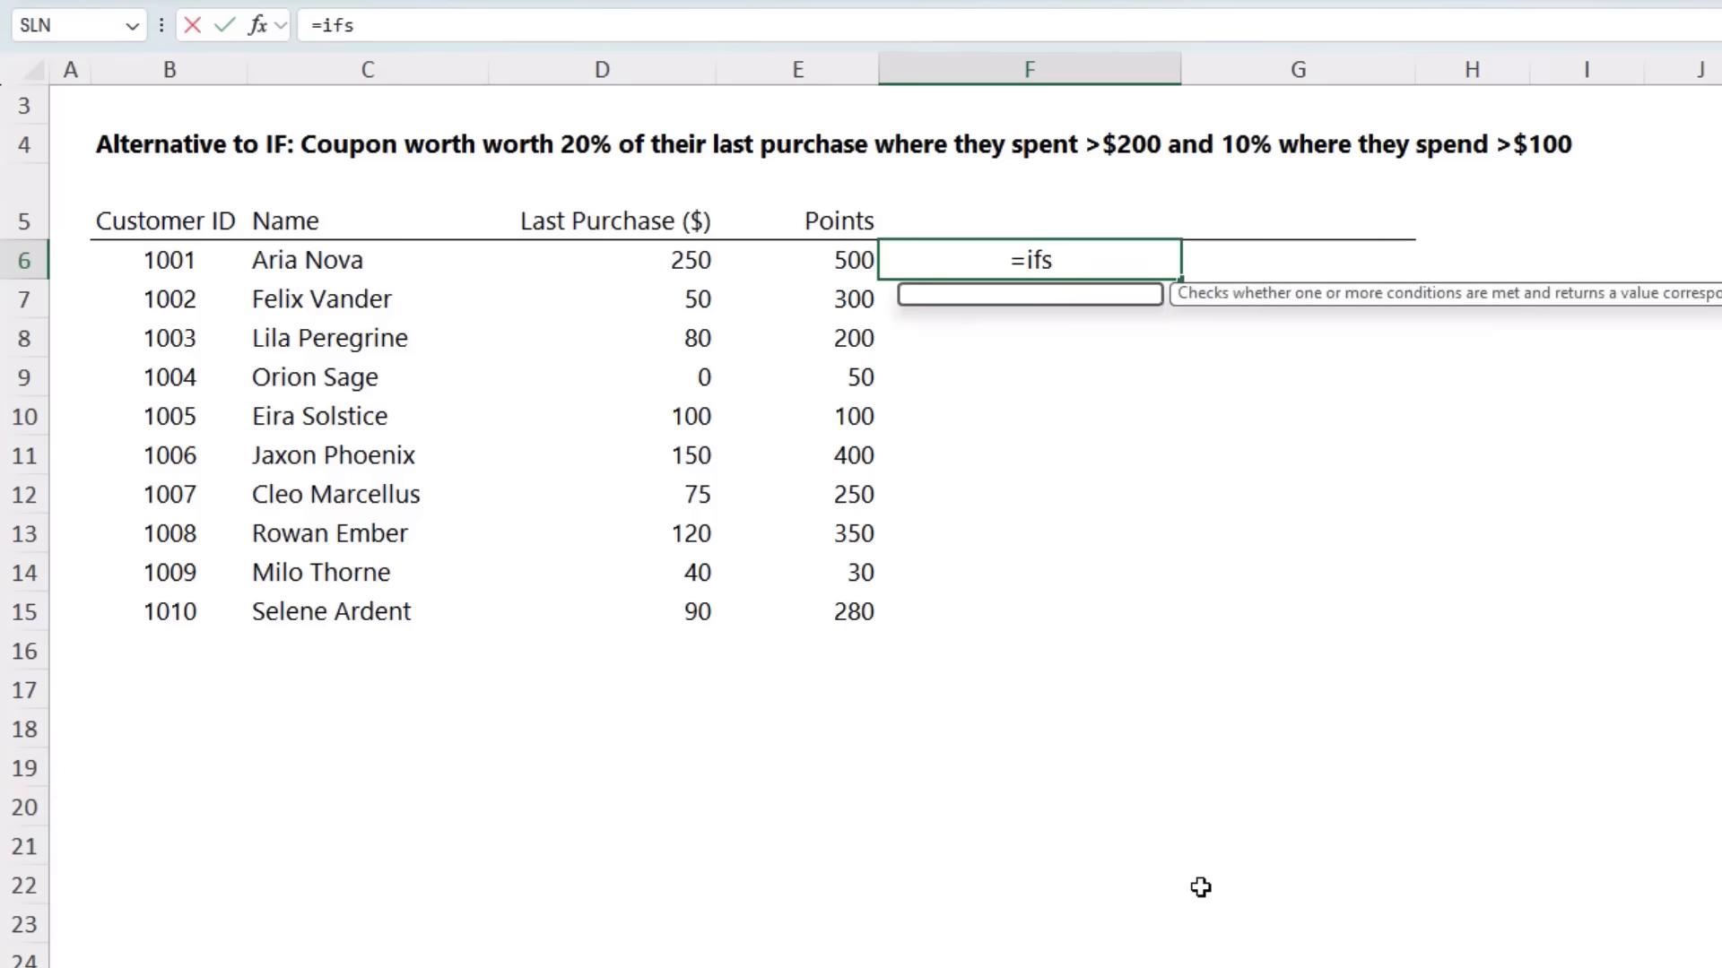
key(Tab)
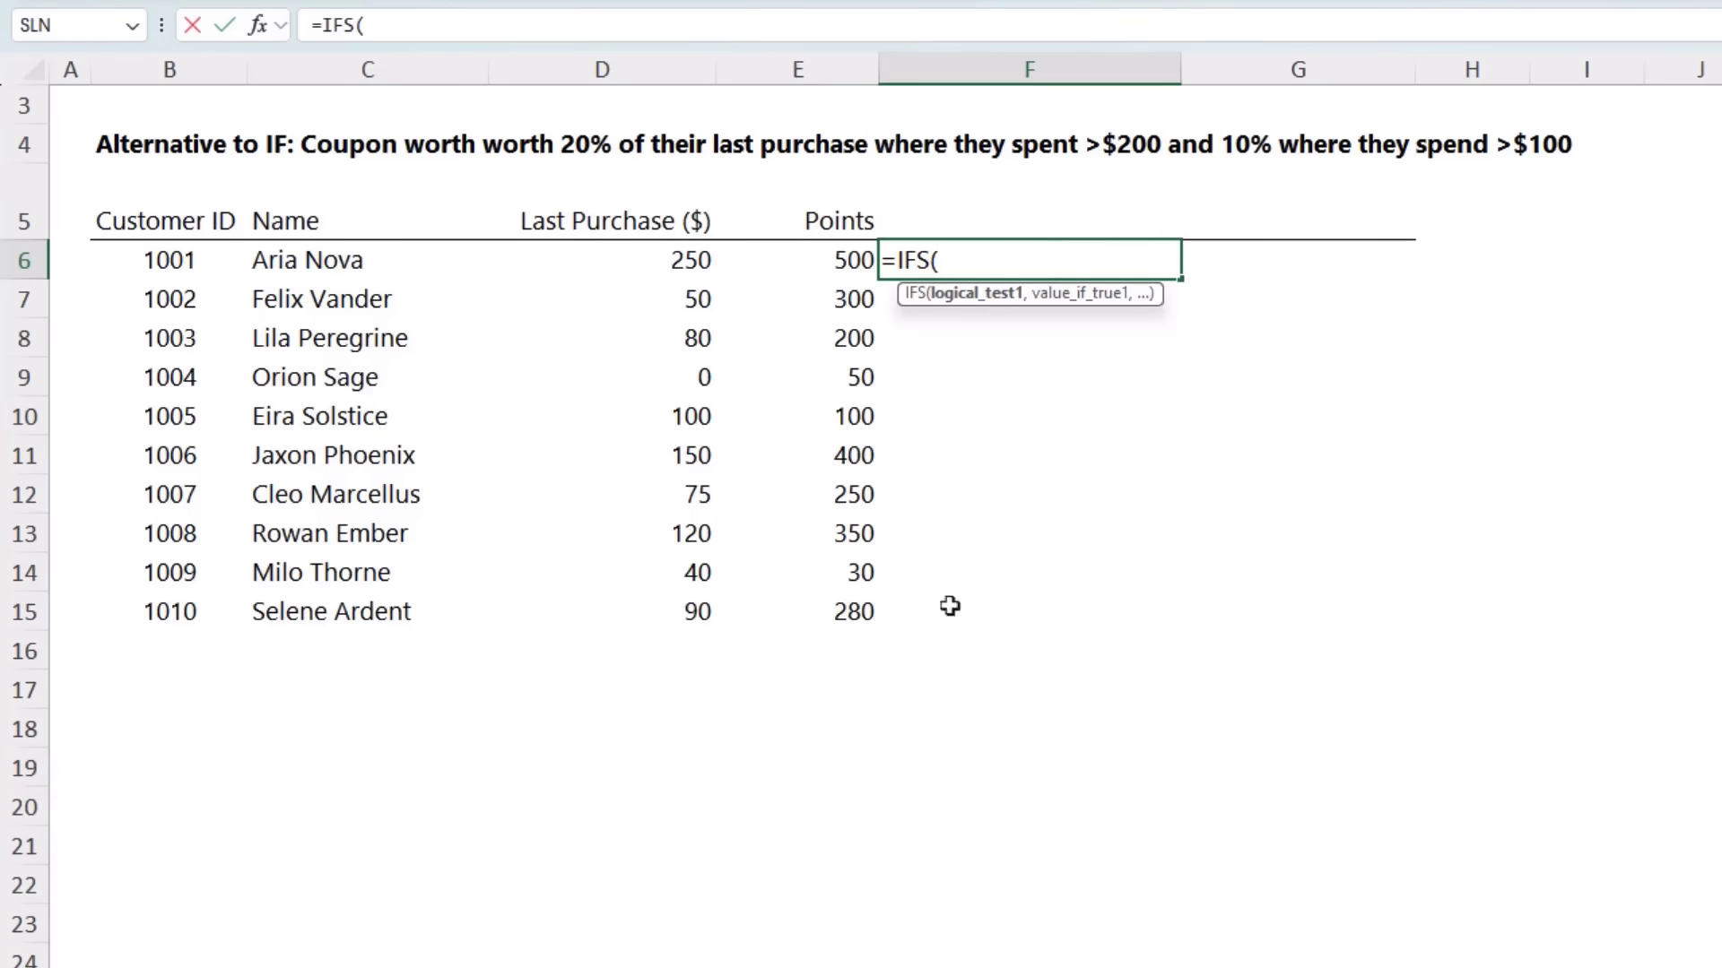
click(649, 269)
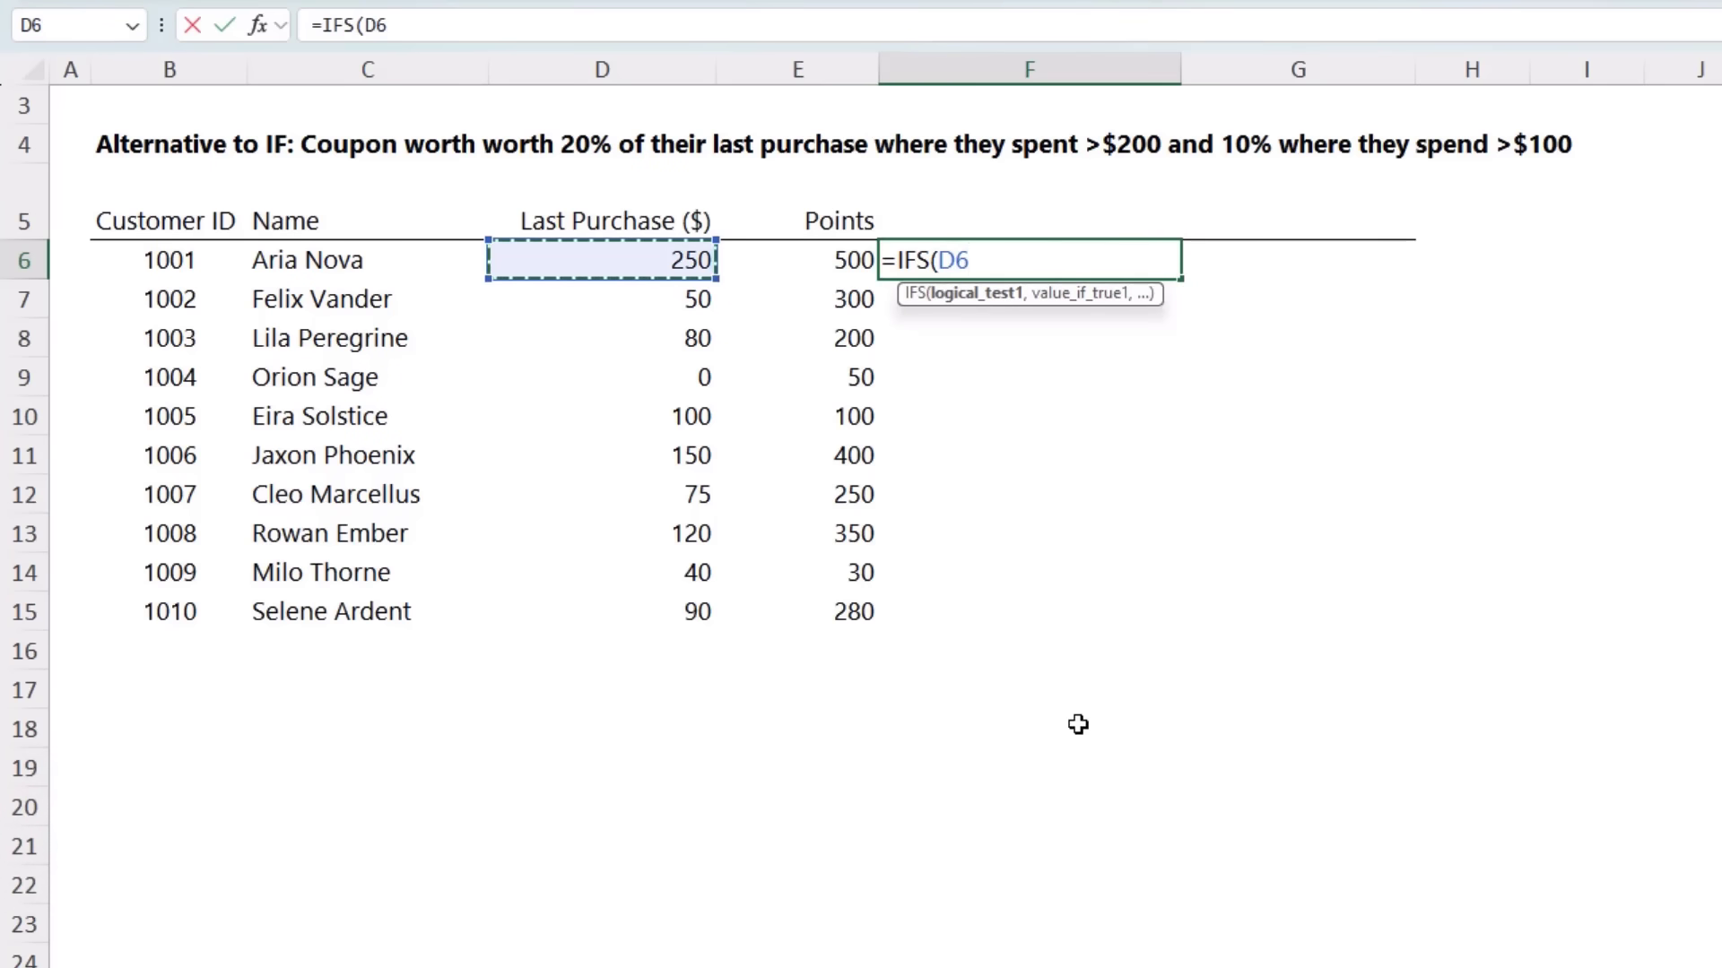
text(>200)
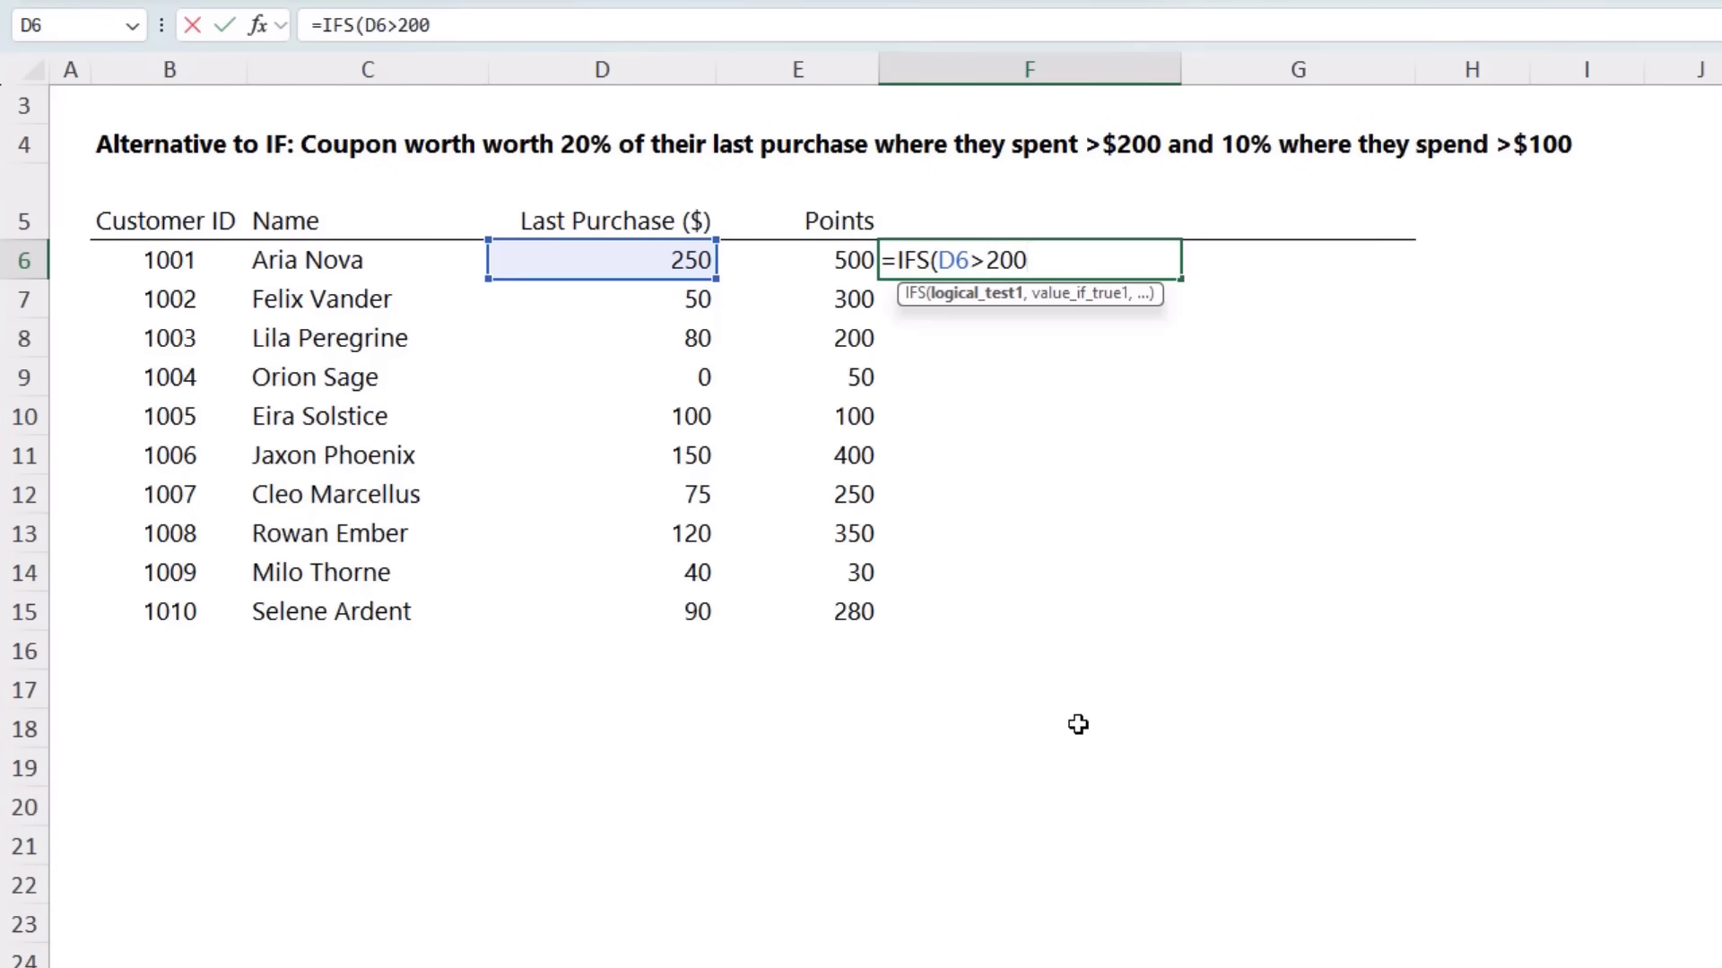
text(,)
click(651, 273)
text(*)
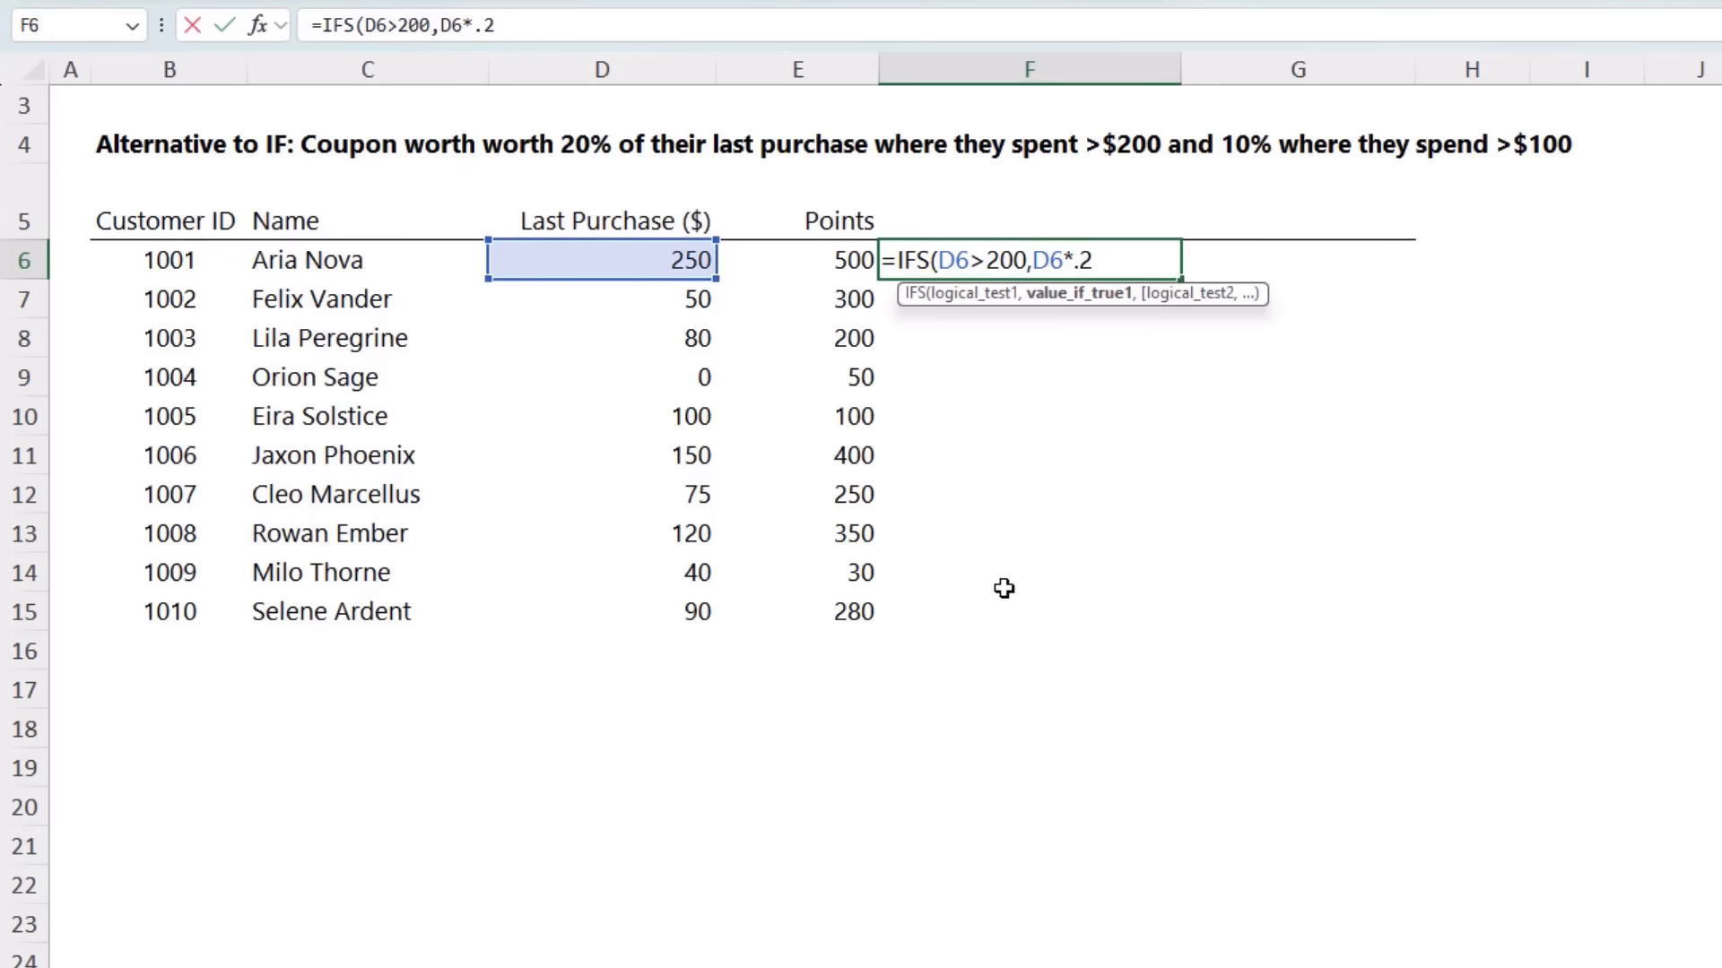
text(.2,)
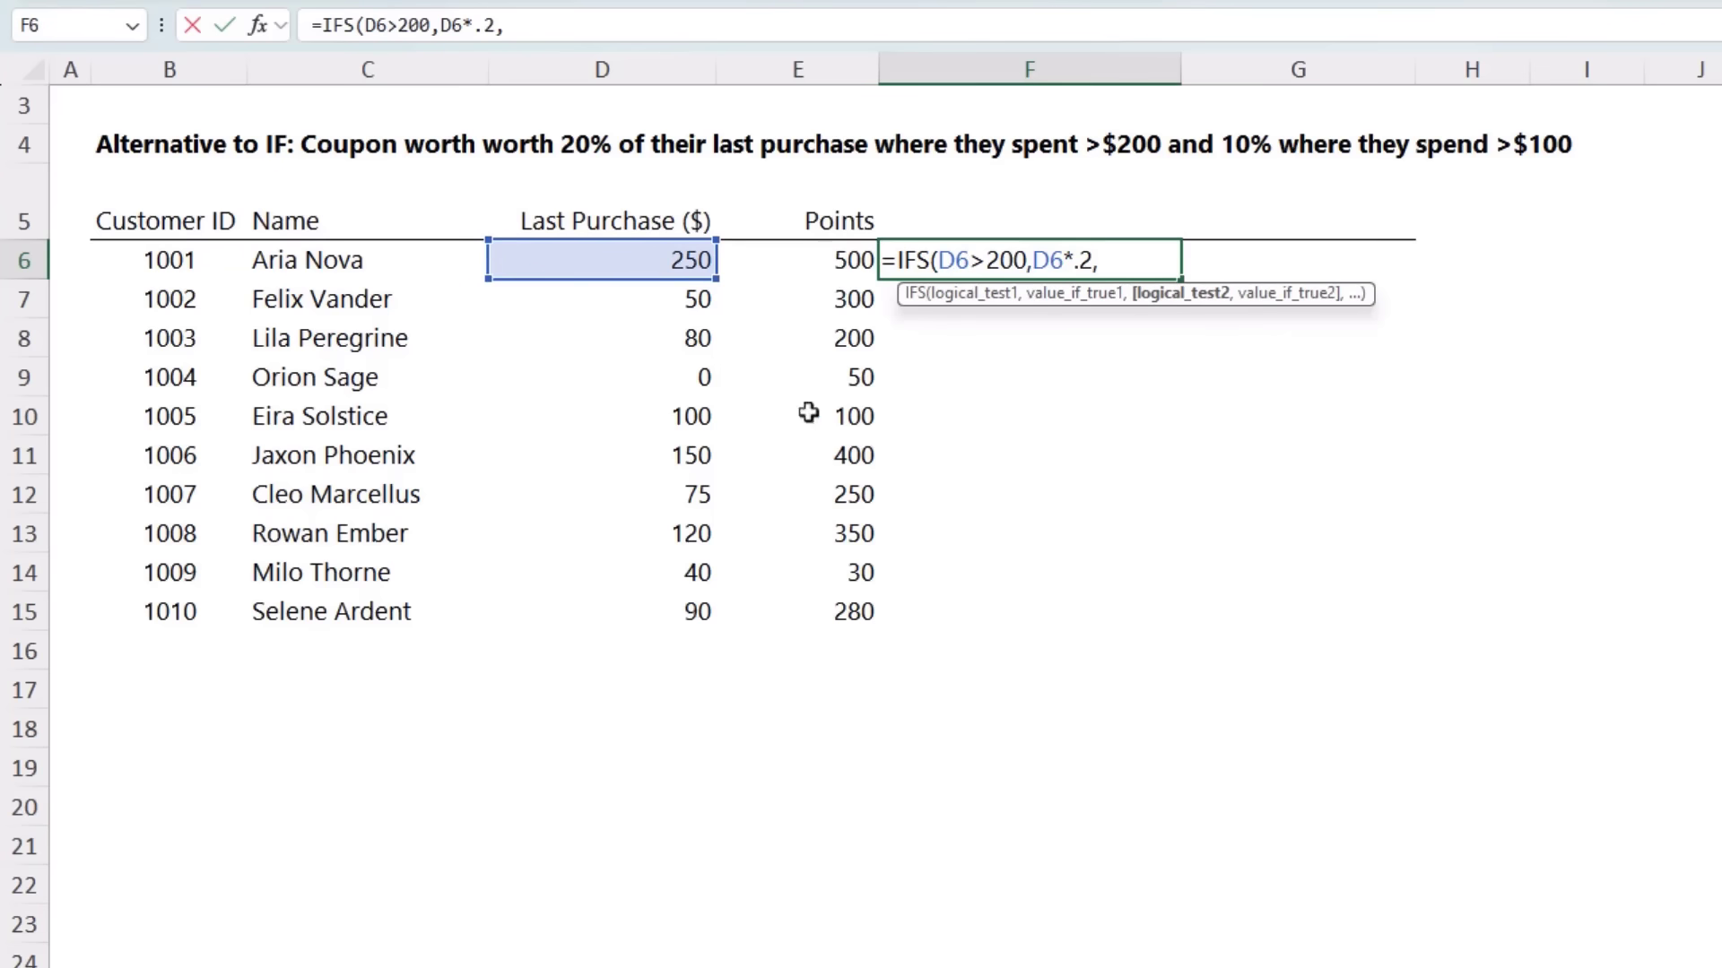
click(641, 262)
text(>)
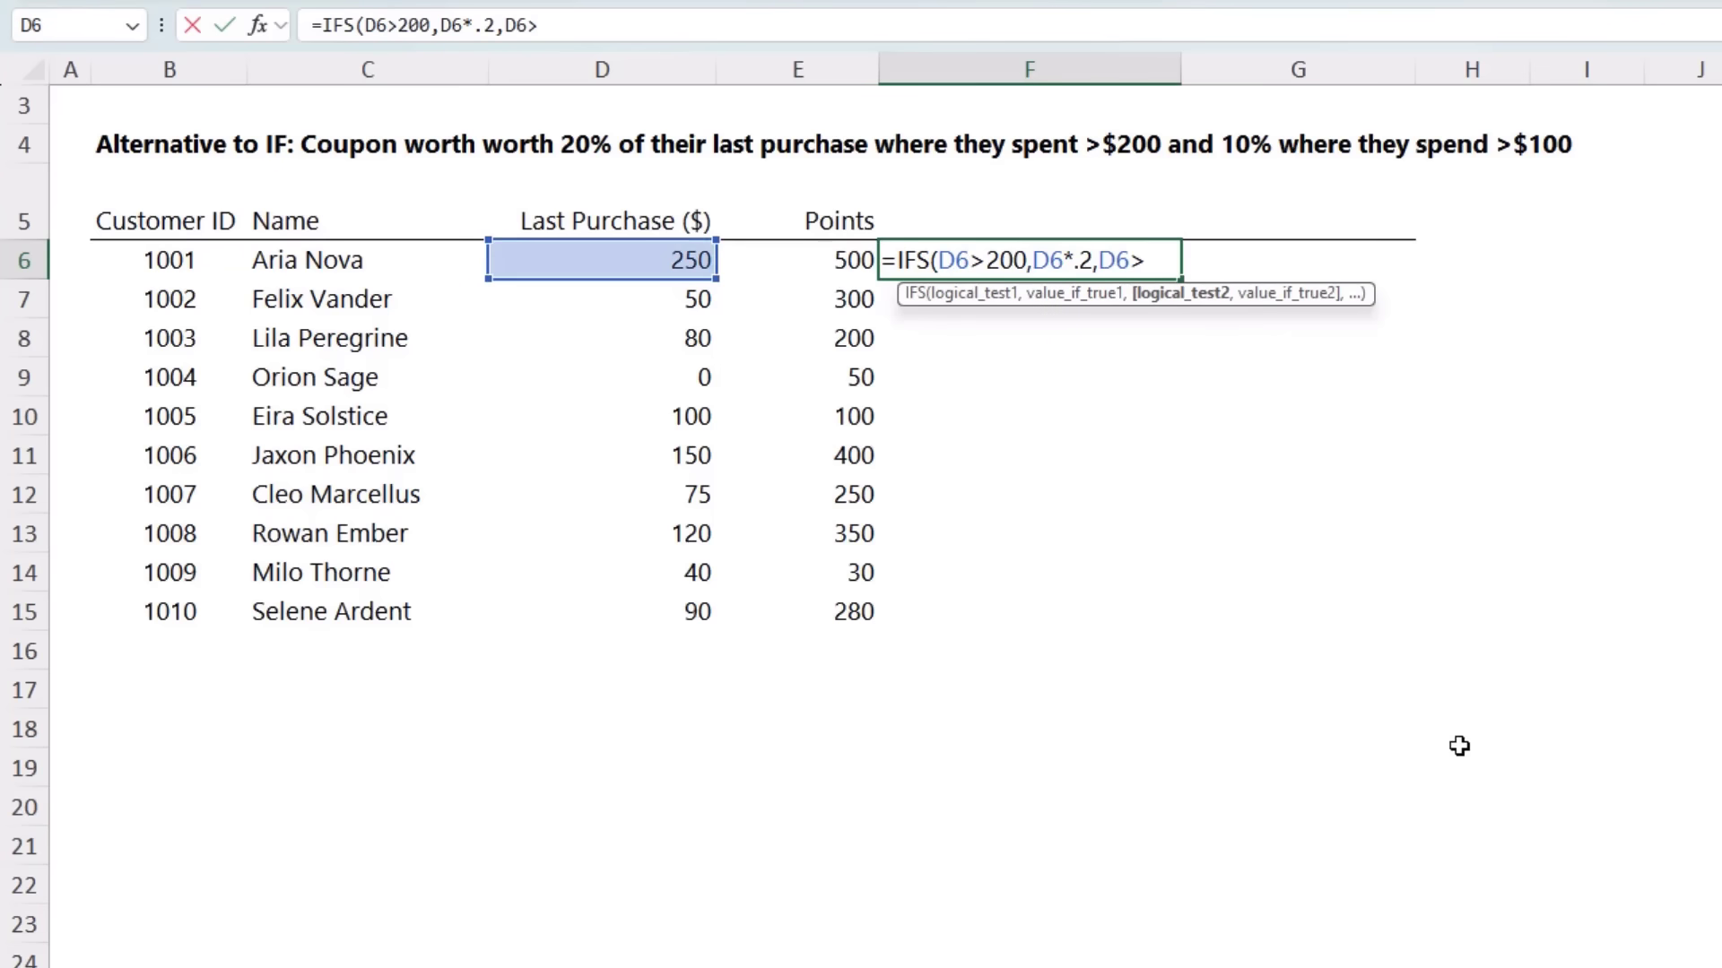
text(100,)
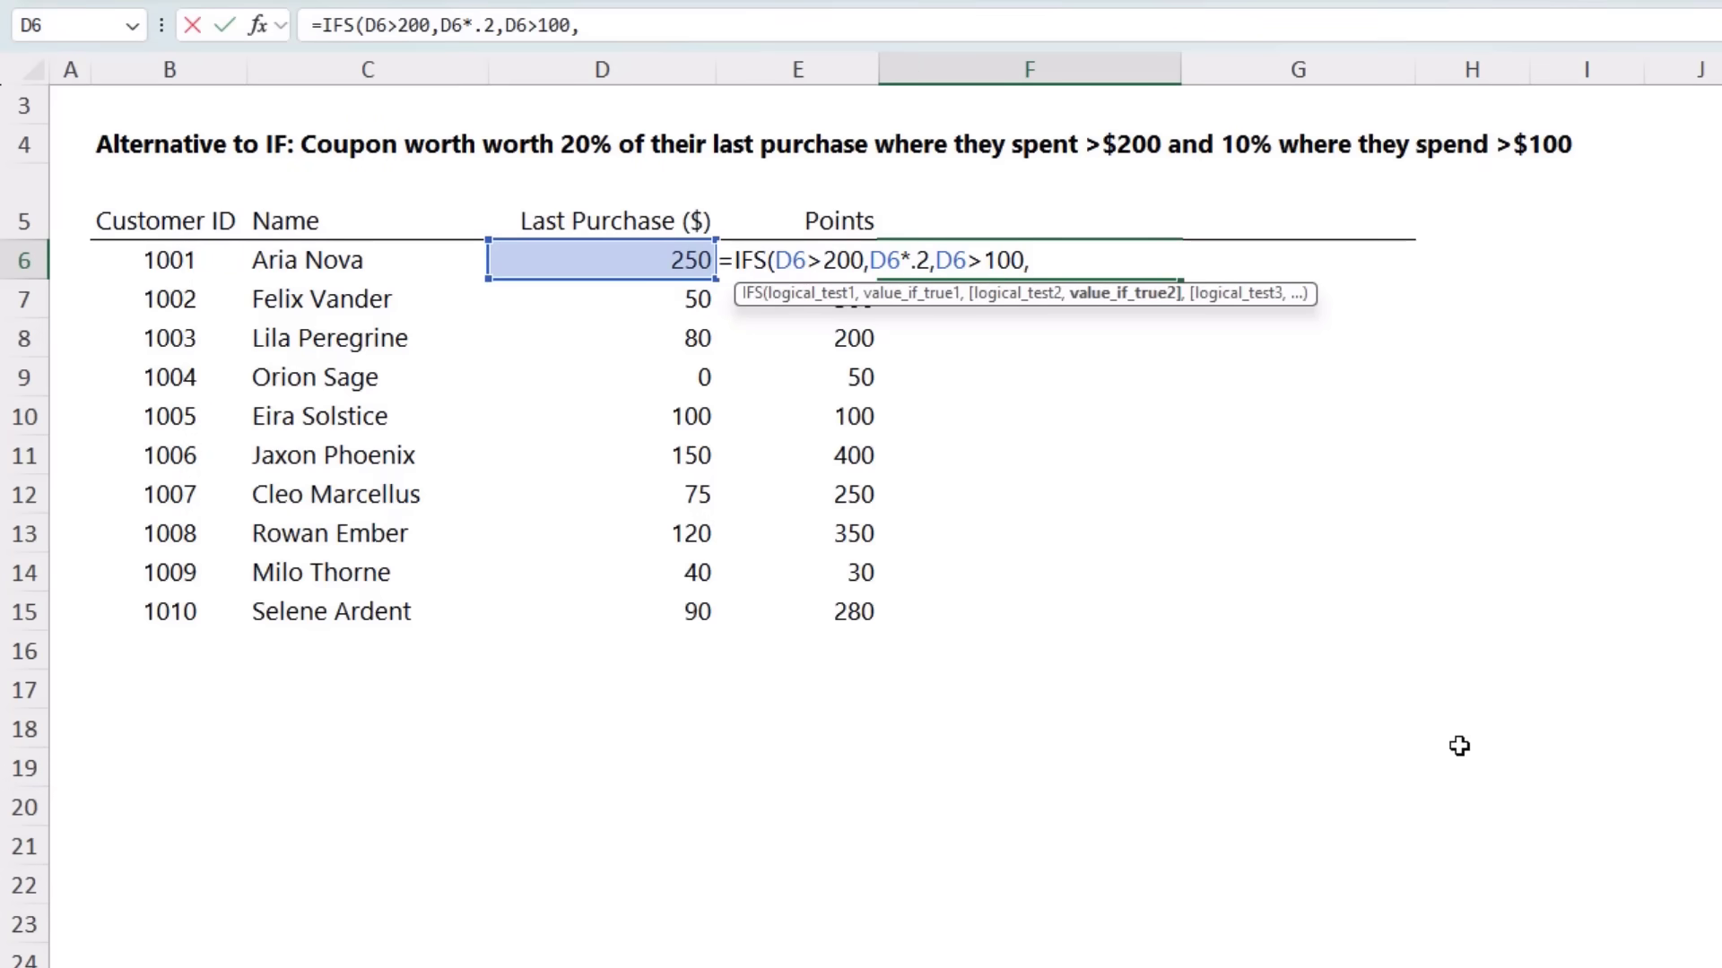
click(637, 269)
text(*.1)
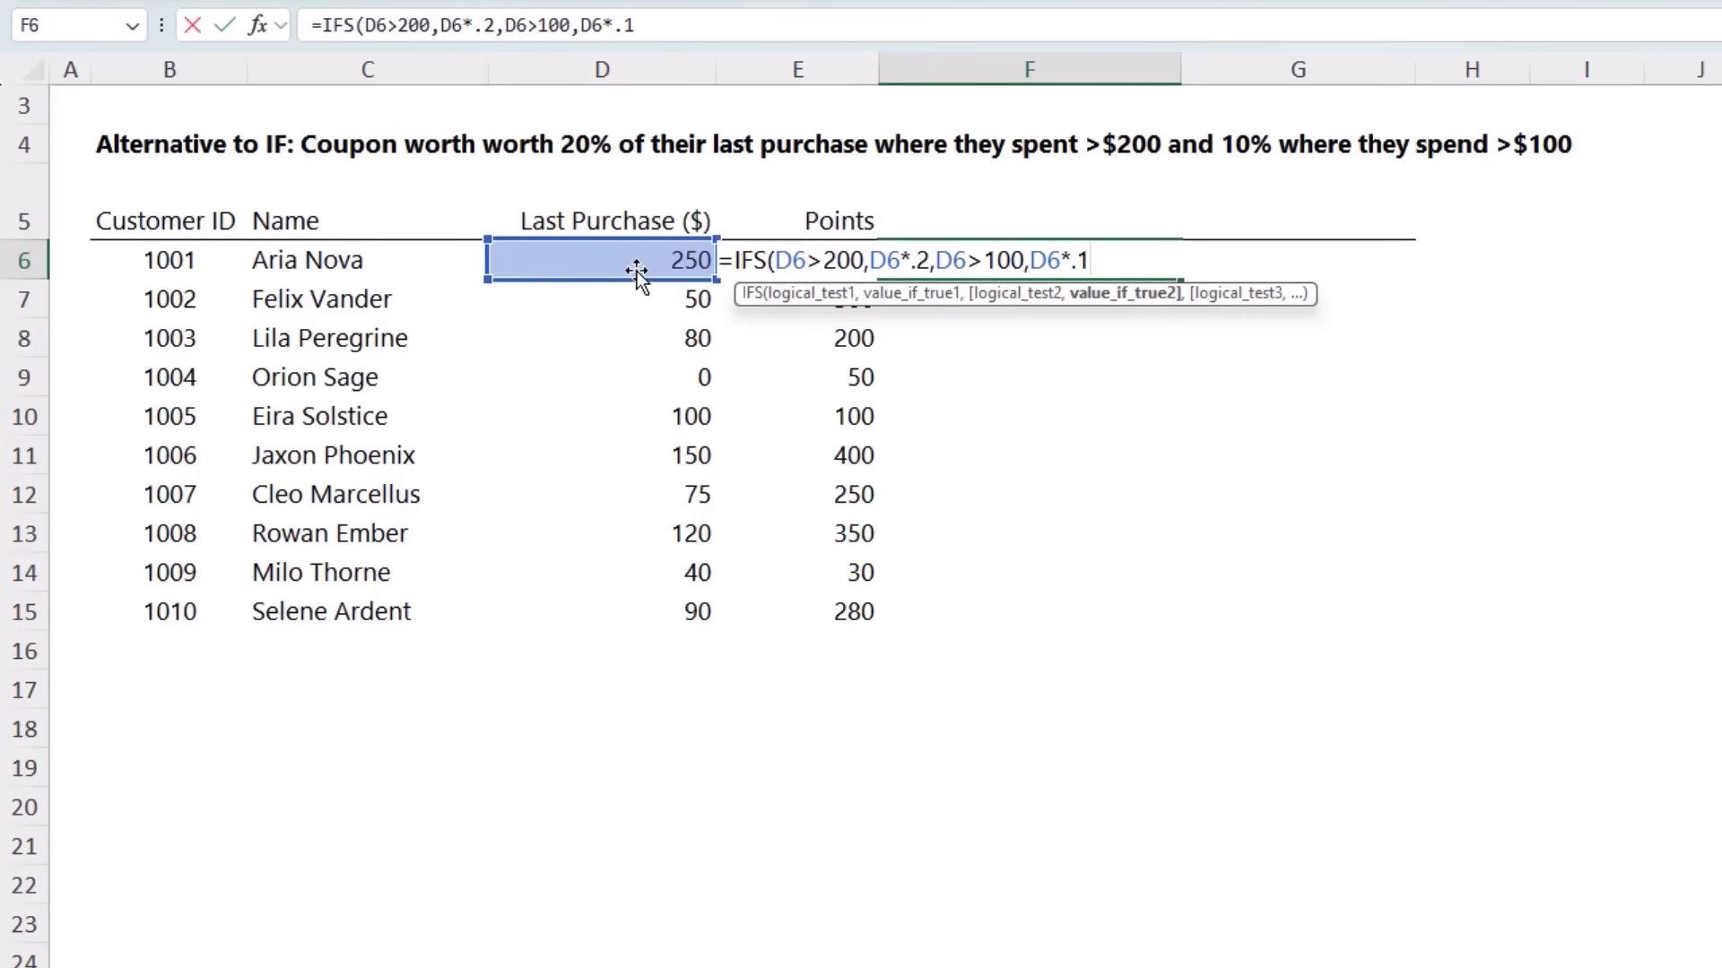
text(,tru)
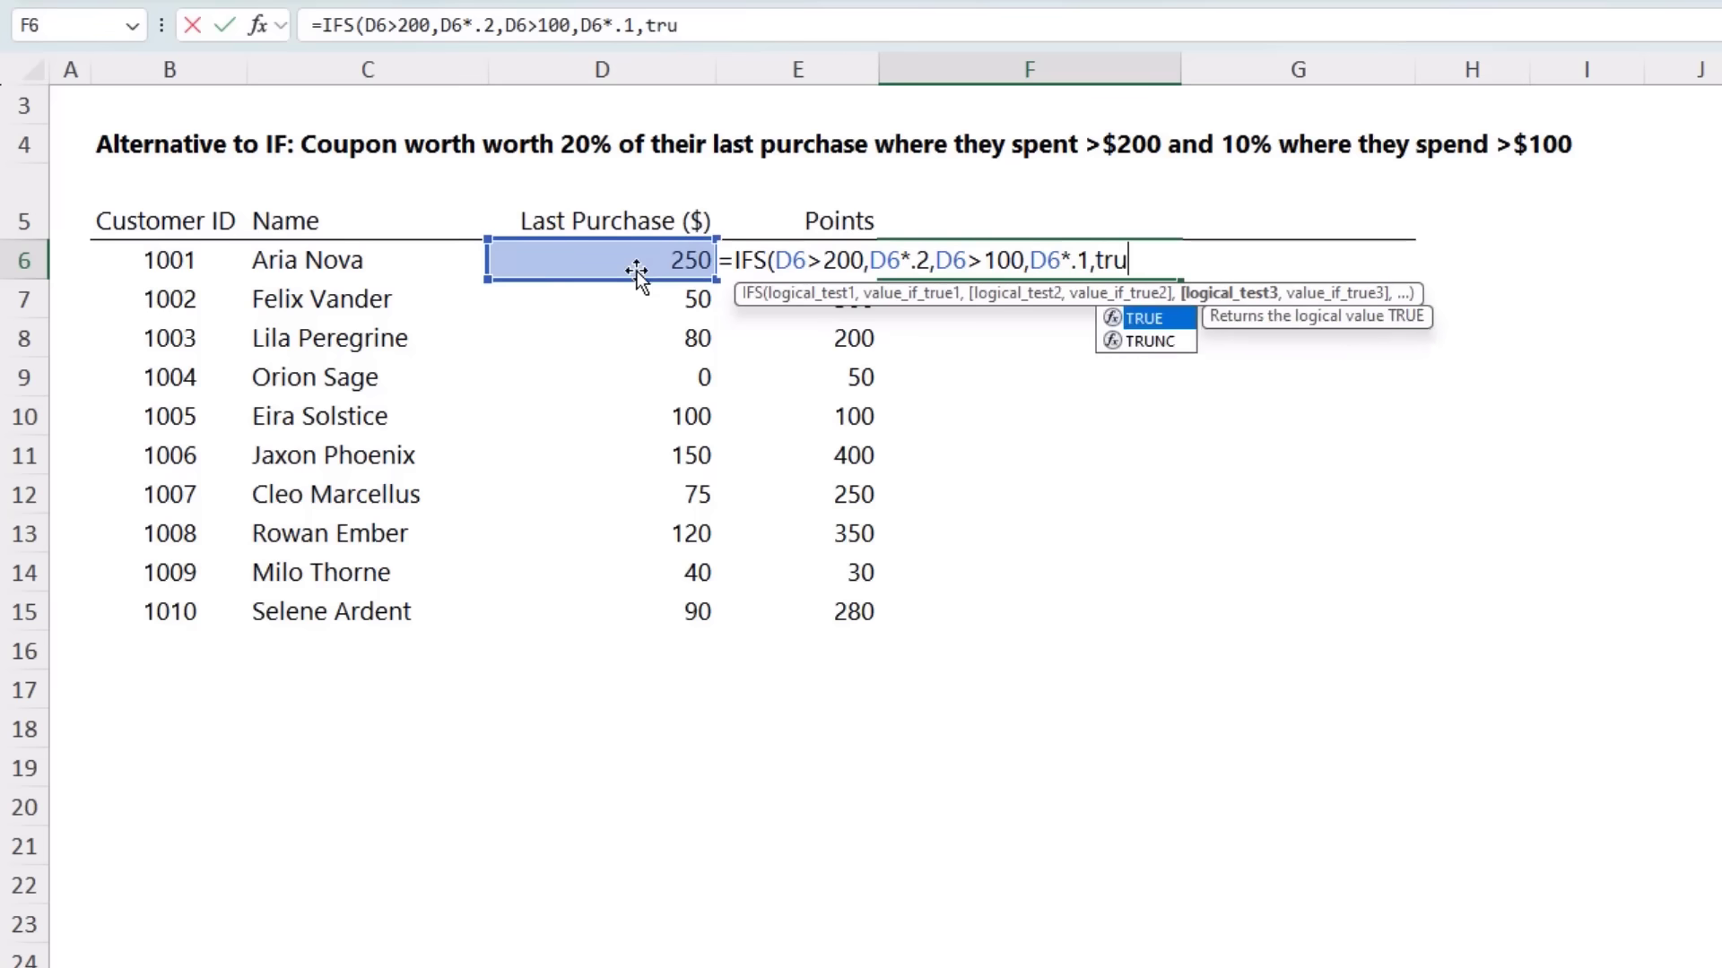
key(Tab)
text(,0)
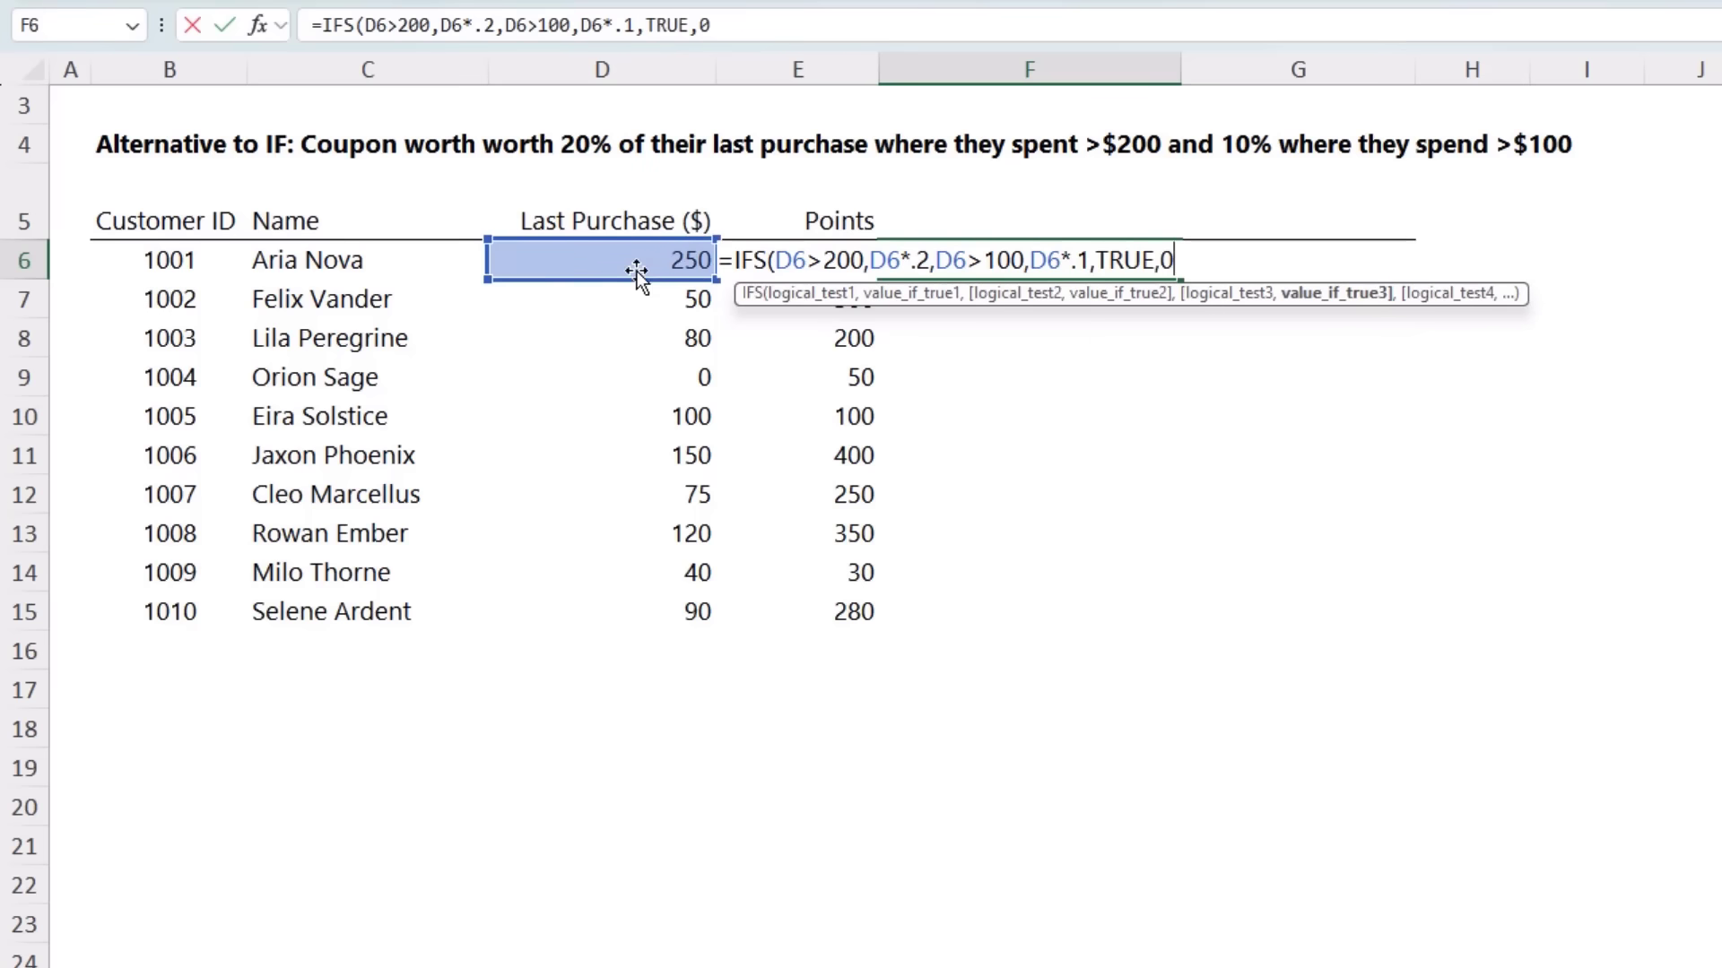
text())
key(Return)
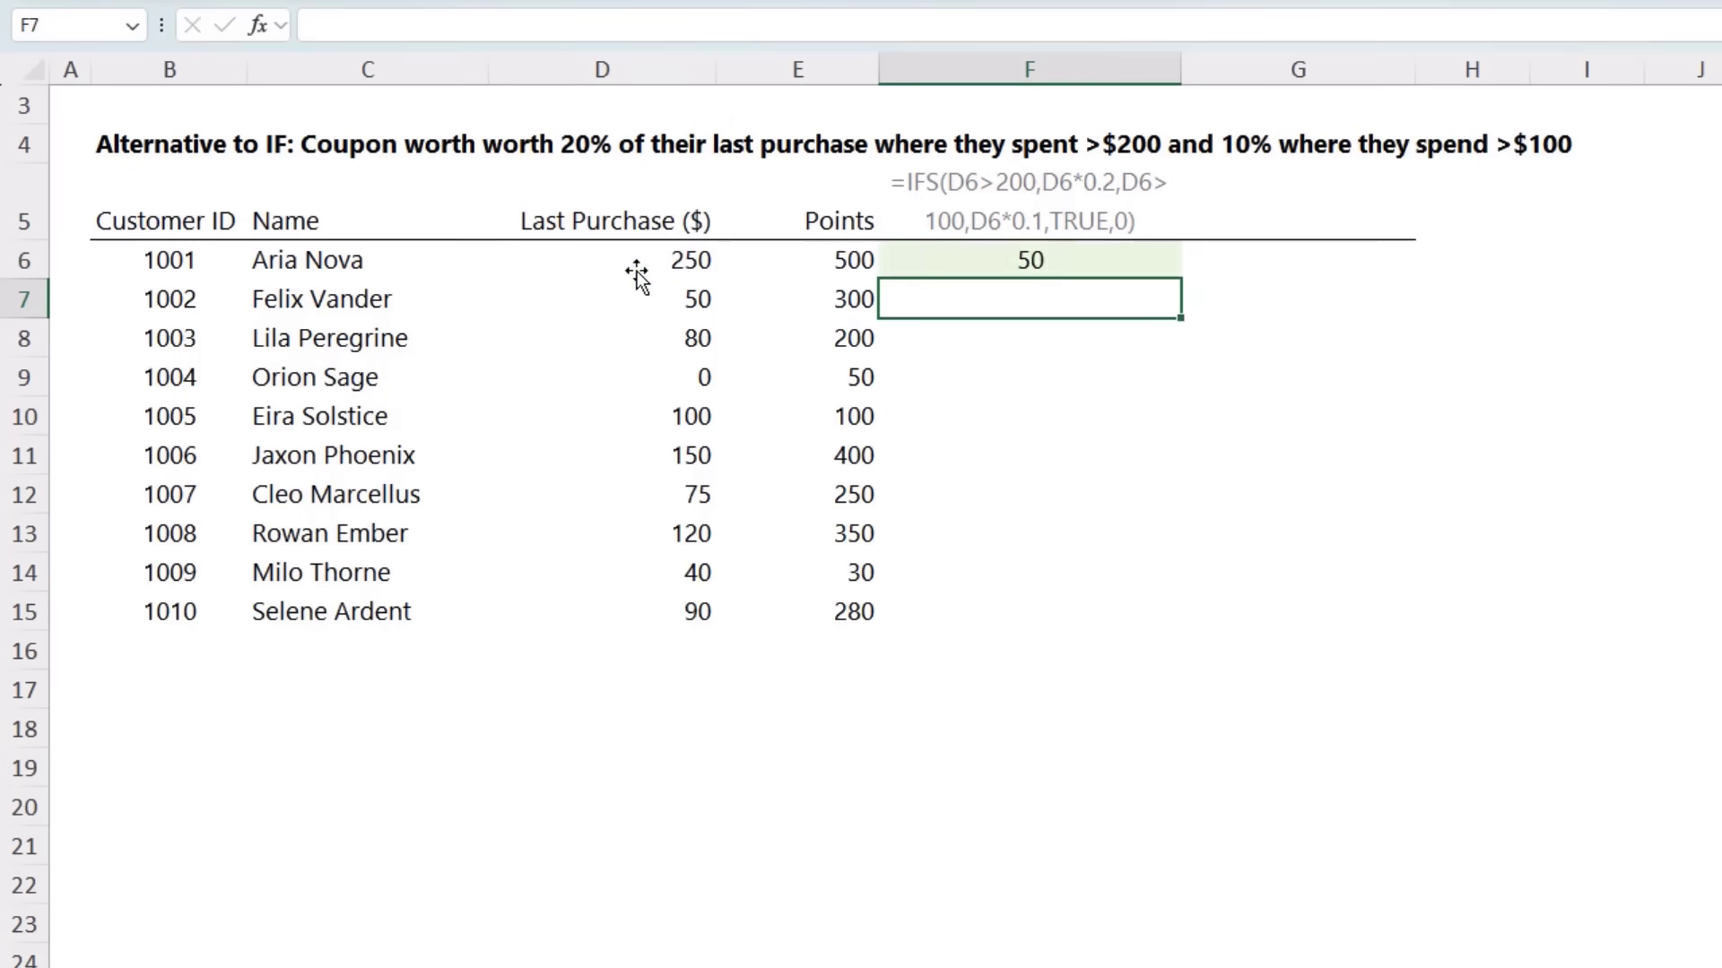
click(1037, 265)
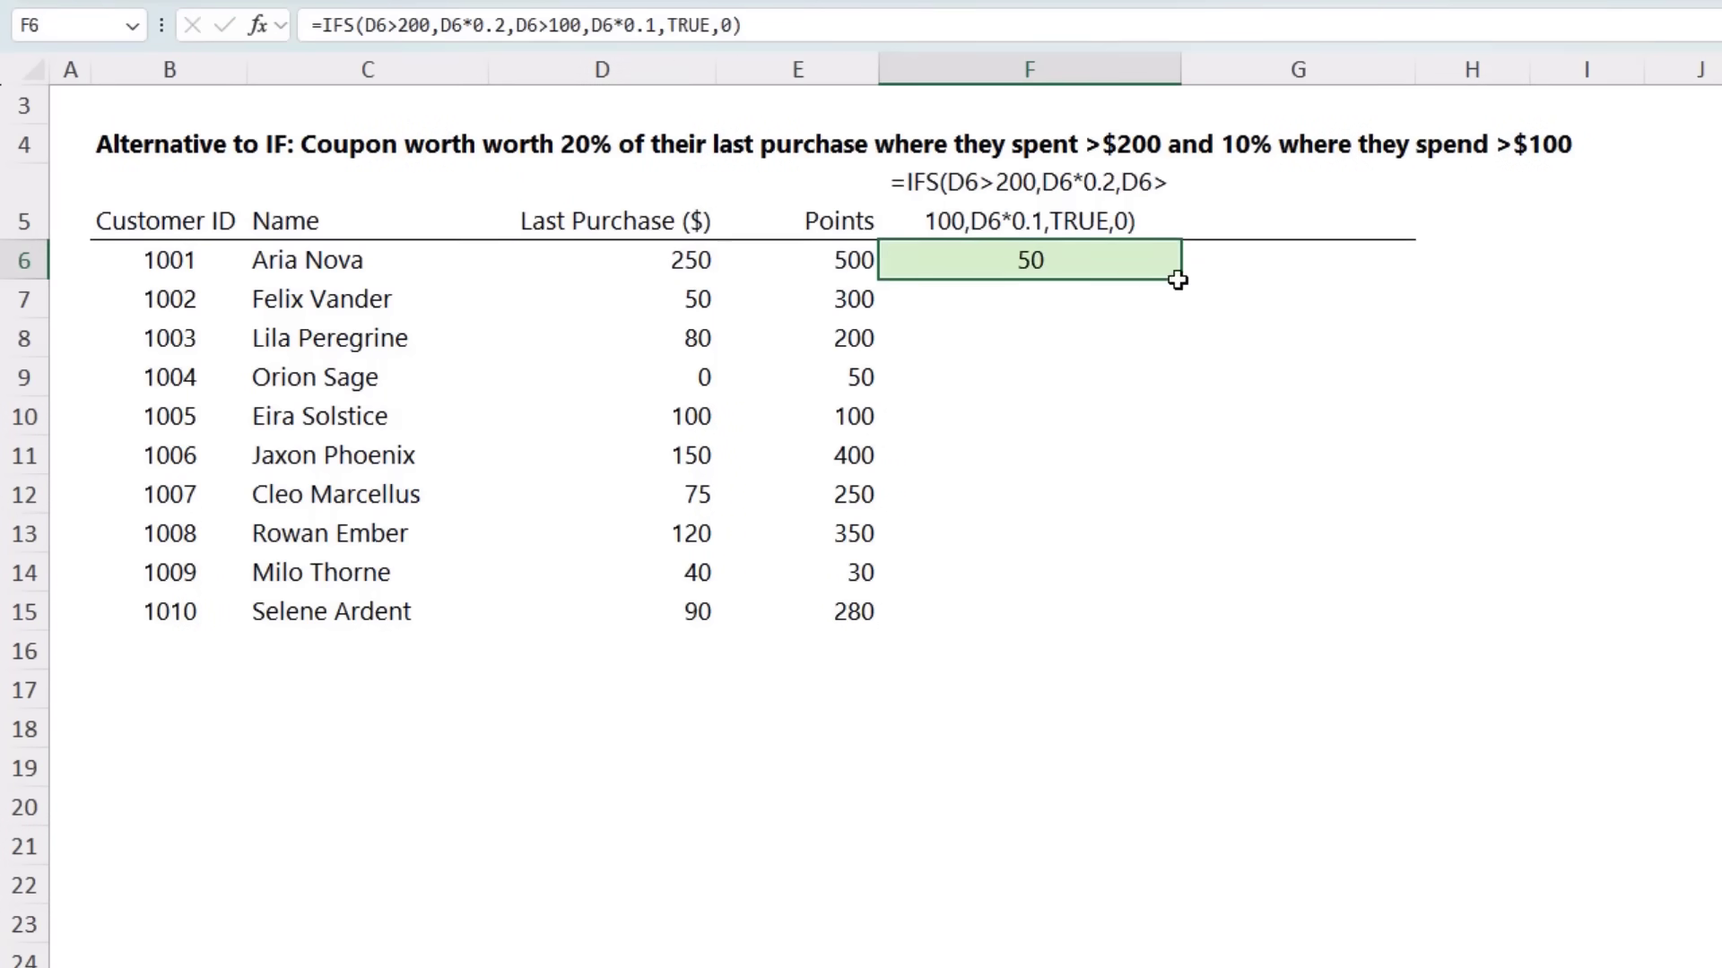
Fill the IFS coupons down to F15 and begin G6 with the (D6>200)*D6*.1 term.
double_click(1179, 281)
click(1264, 247)
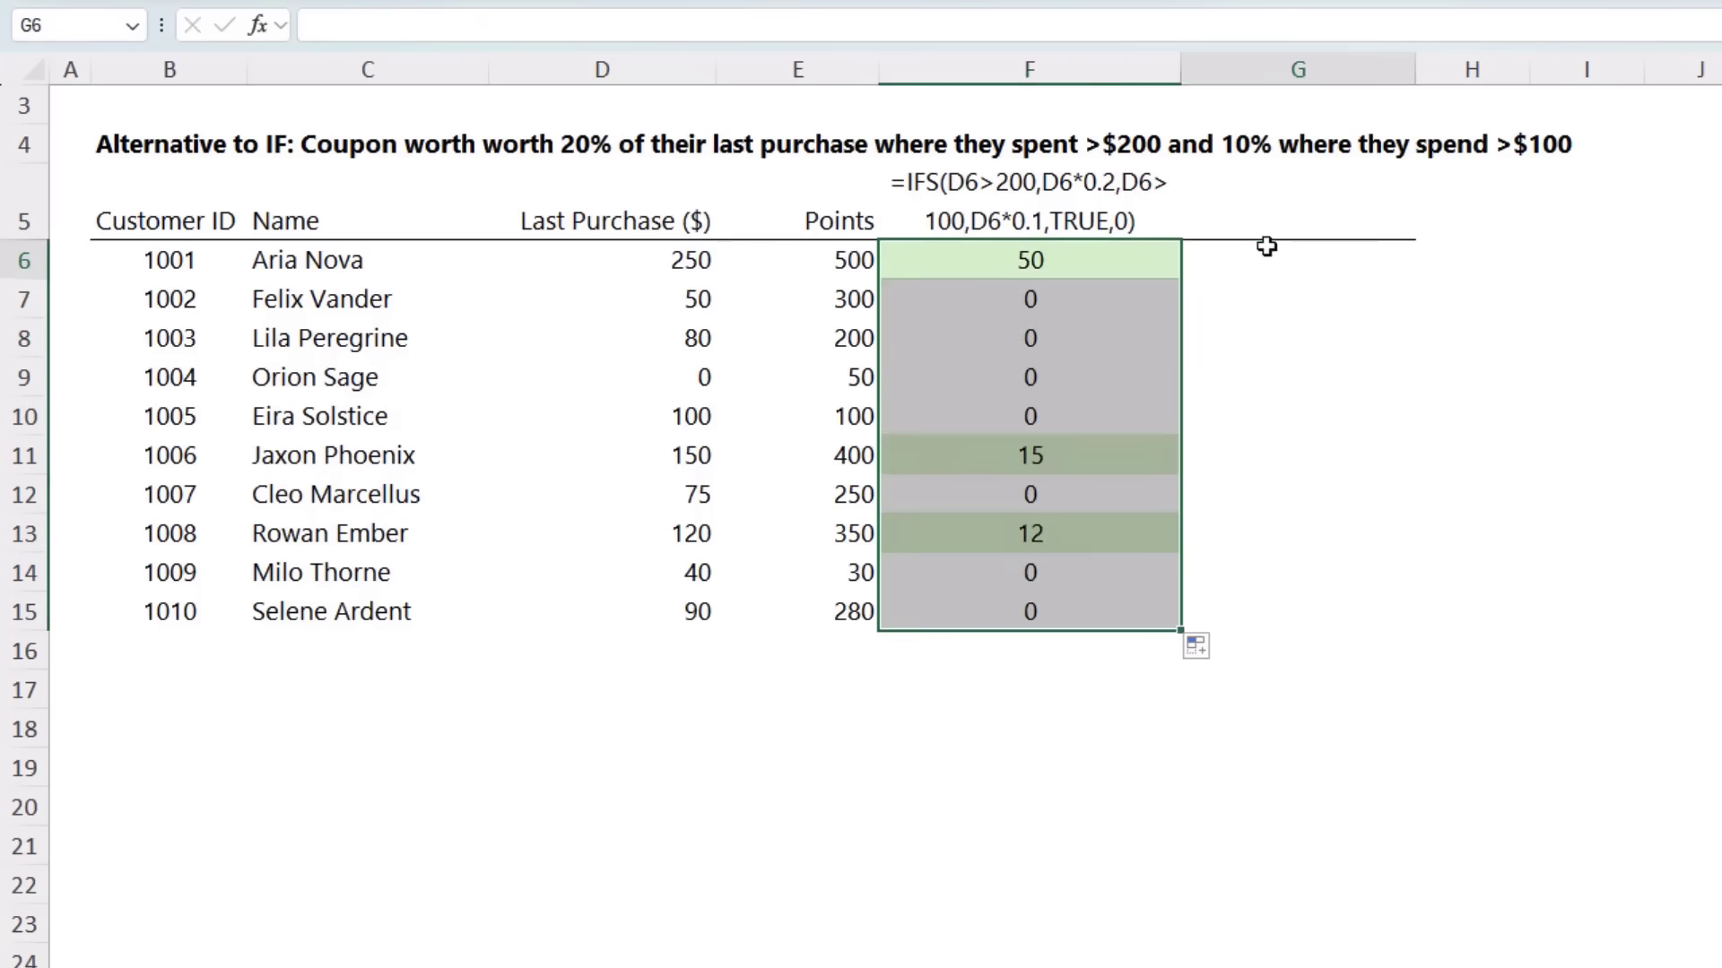
text(=()
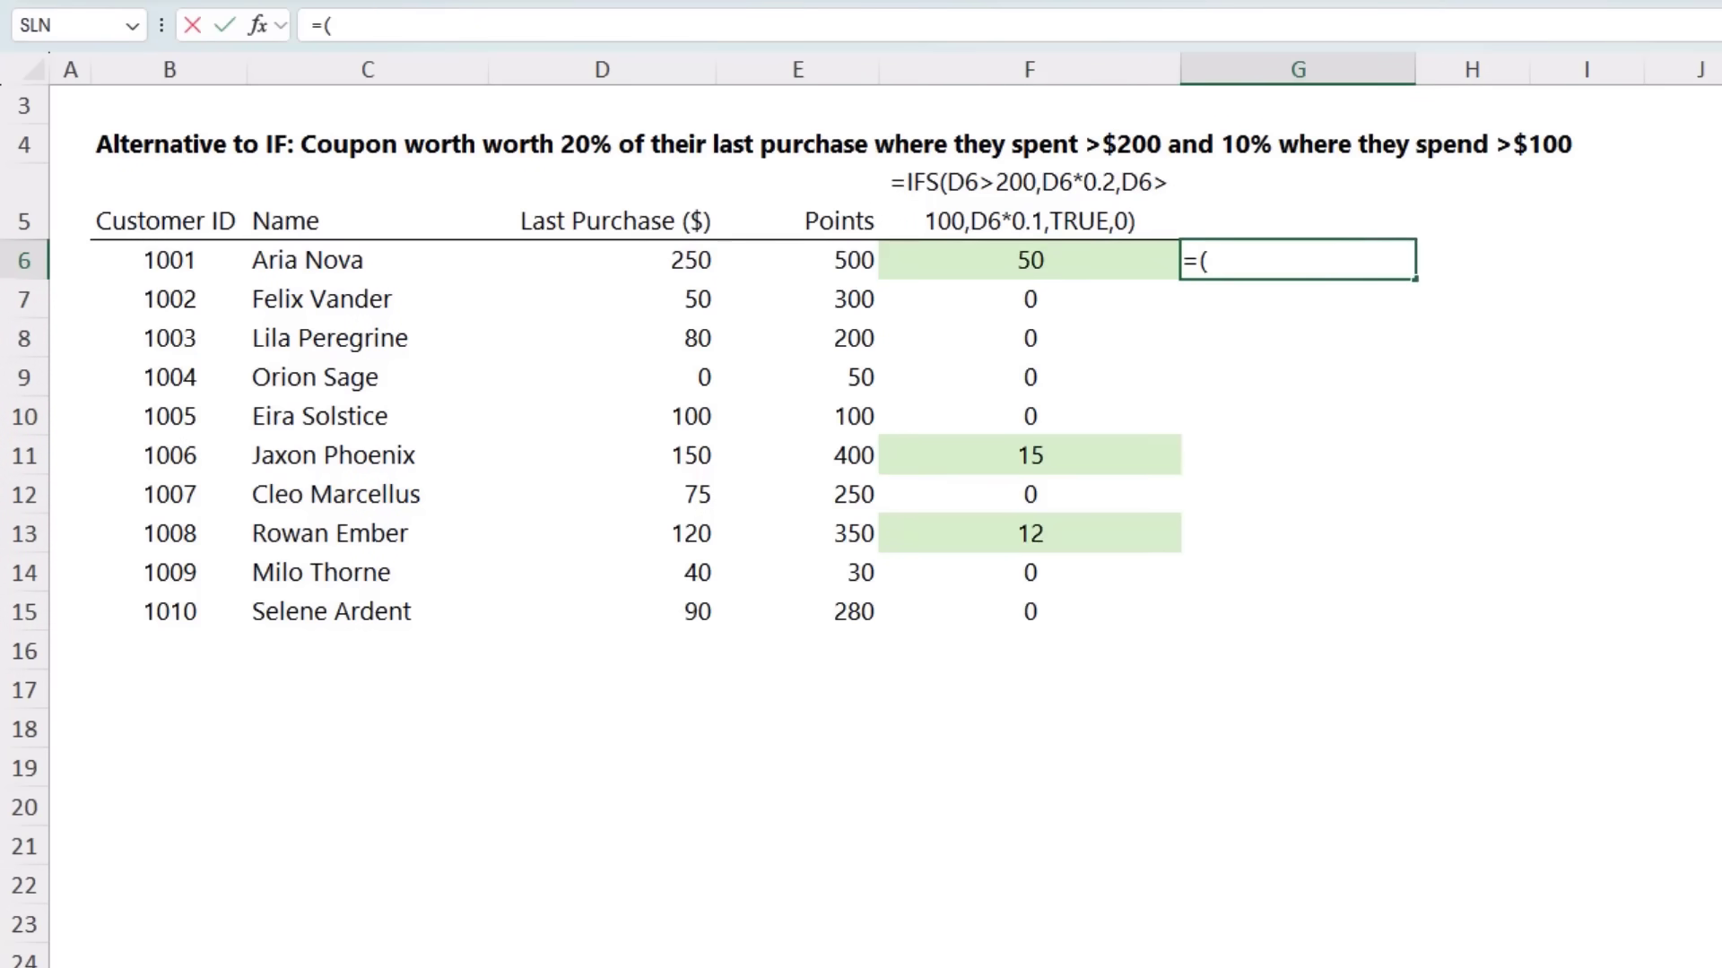
click(639, 261)
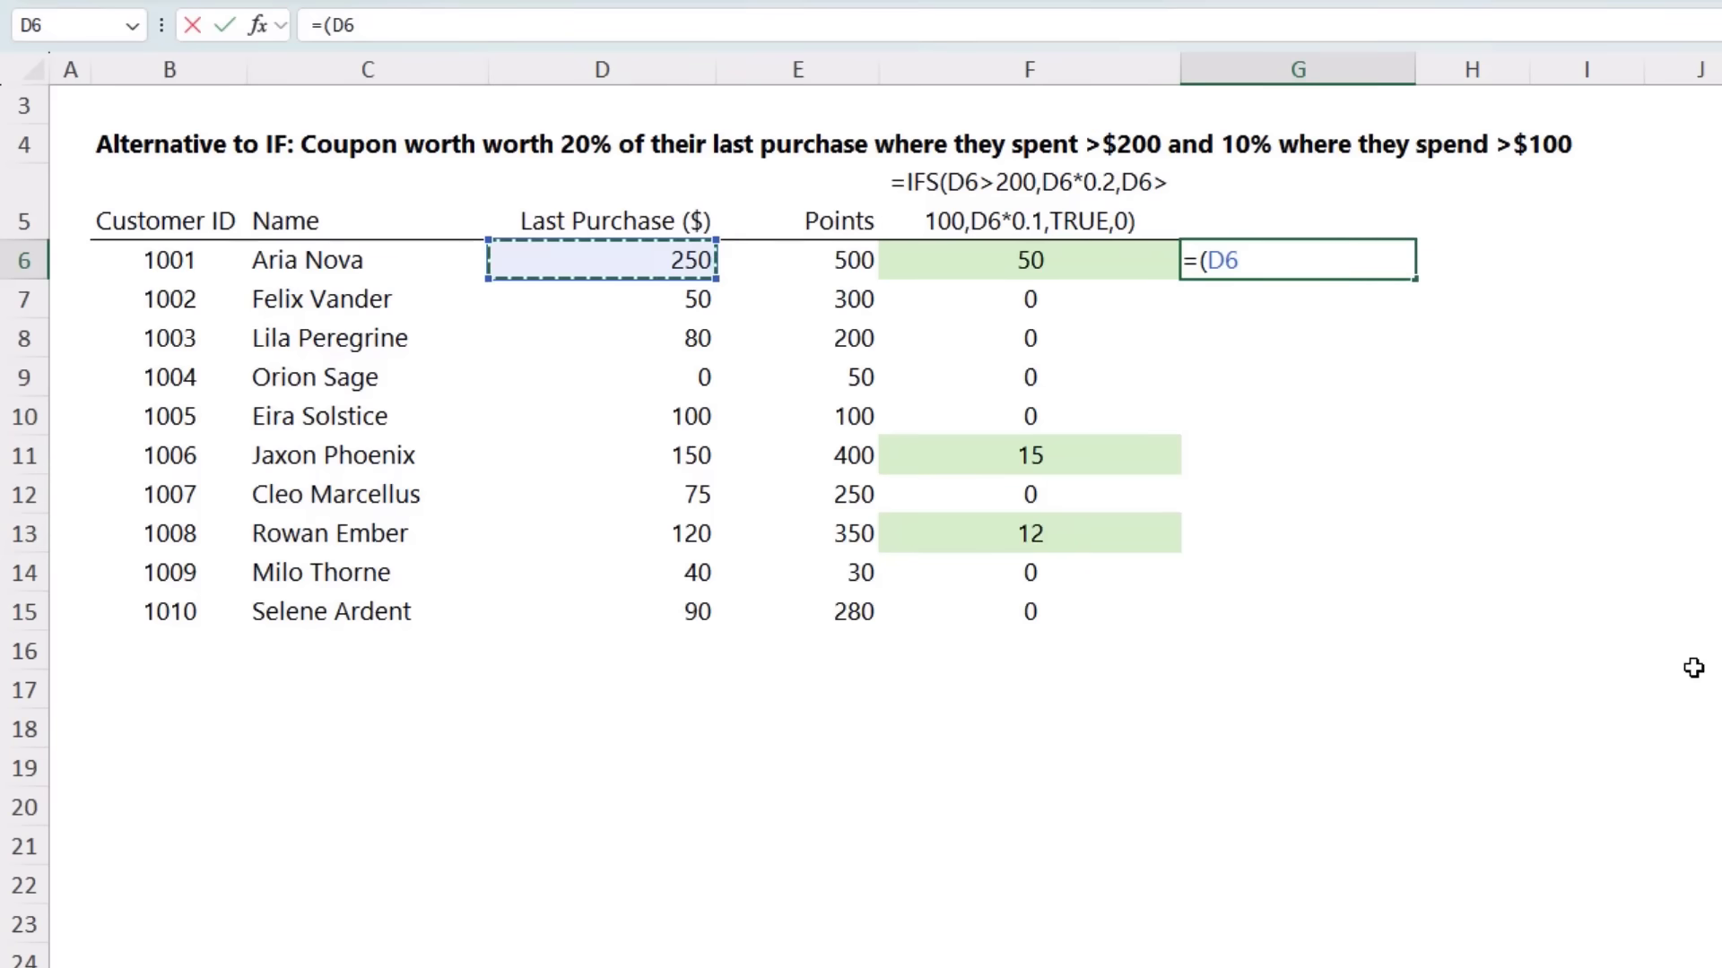
text(>)
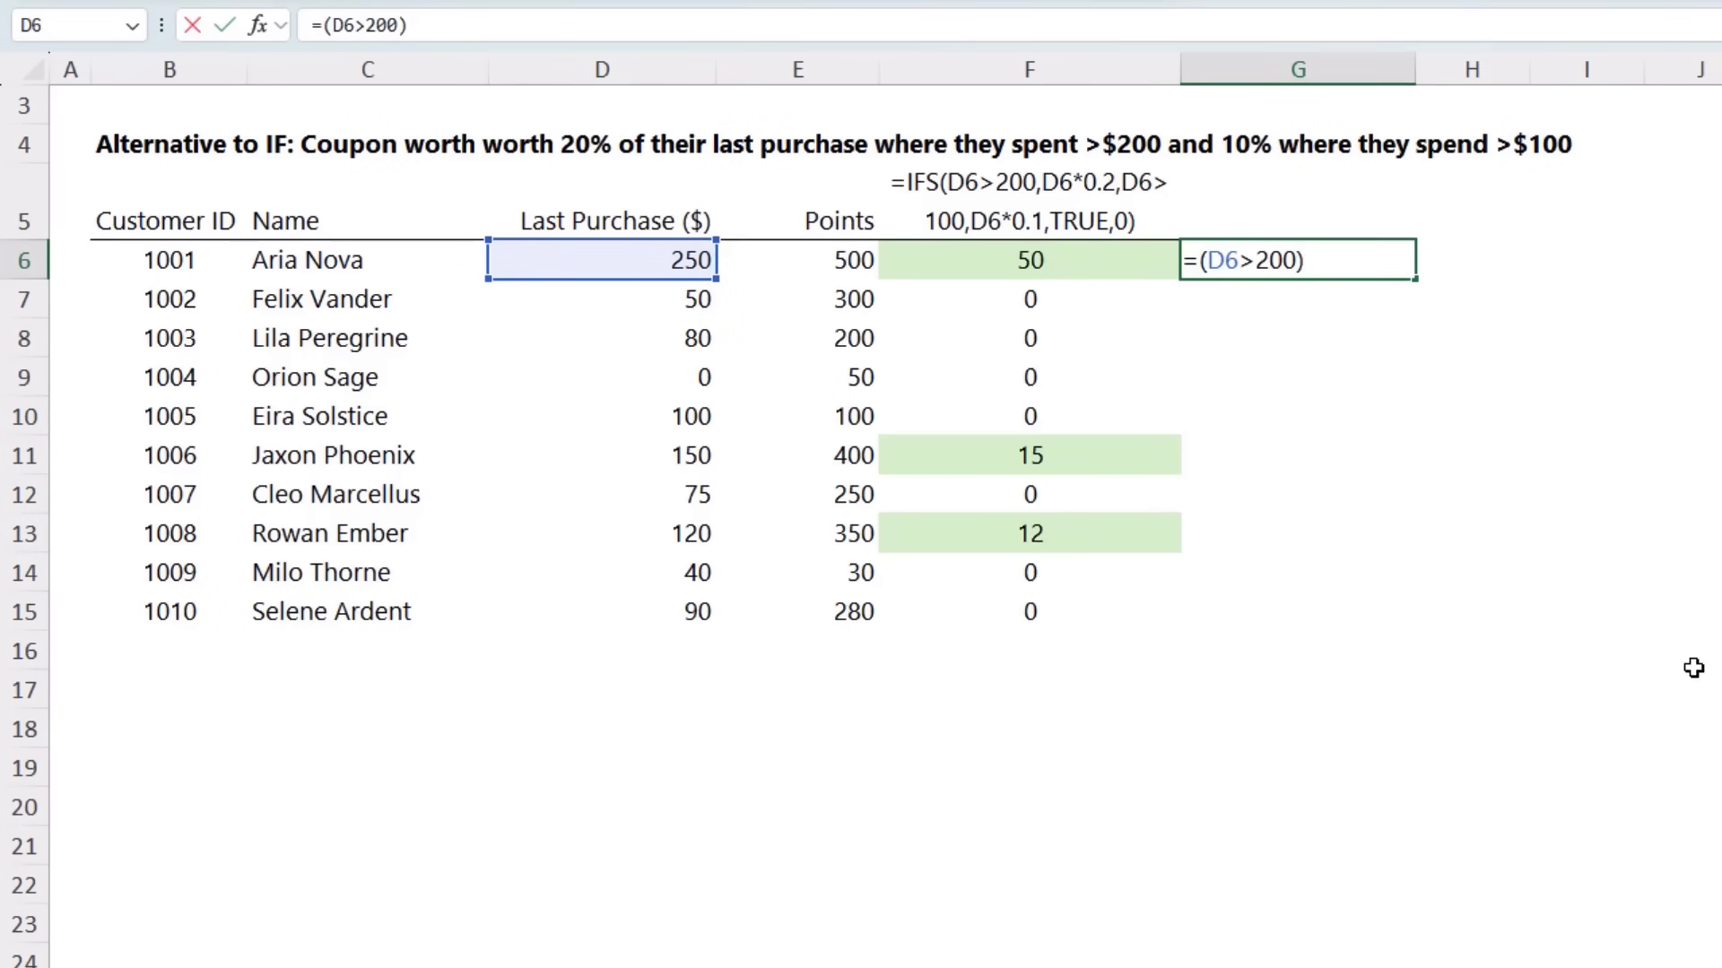
text(200)*)
click(696, 260)
text(*)
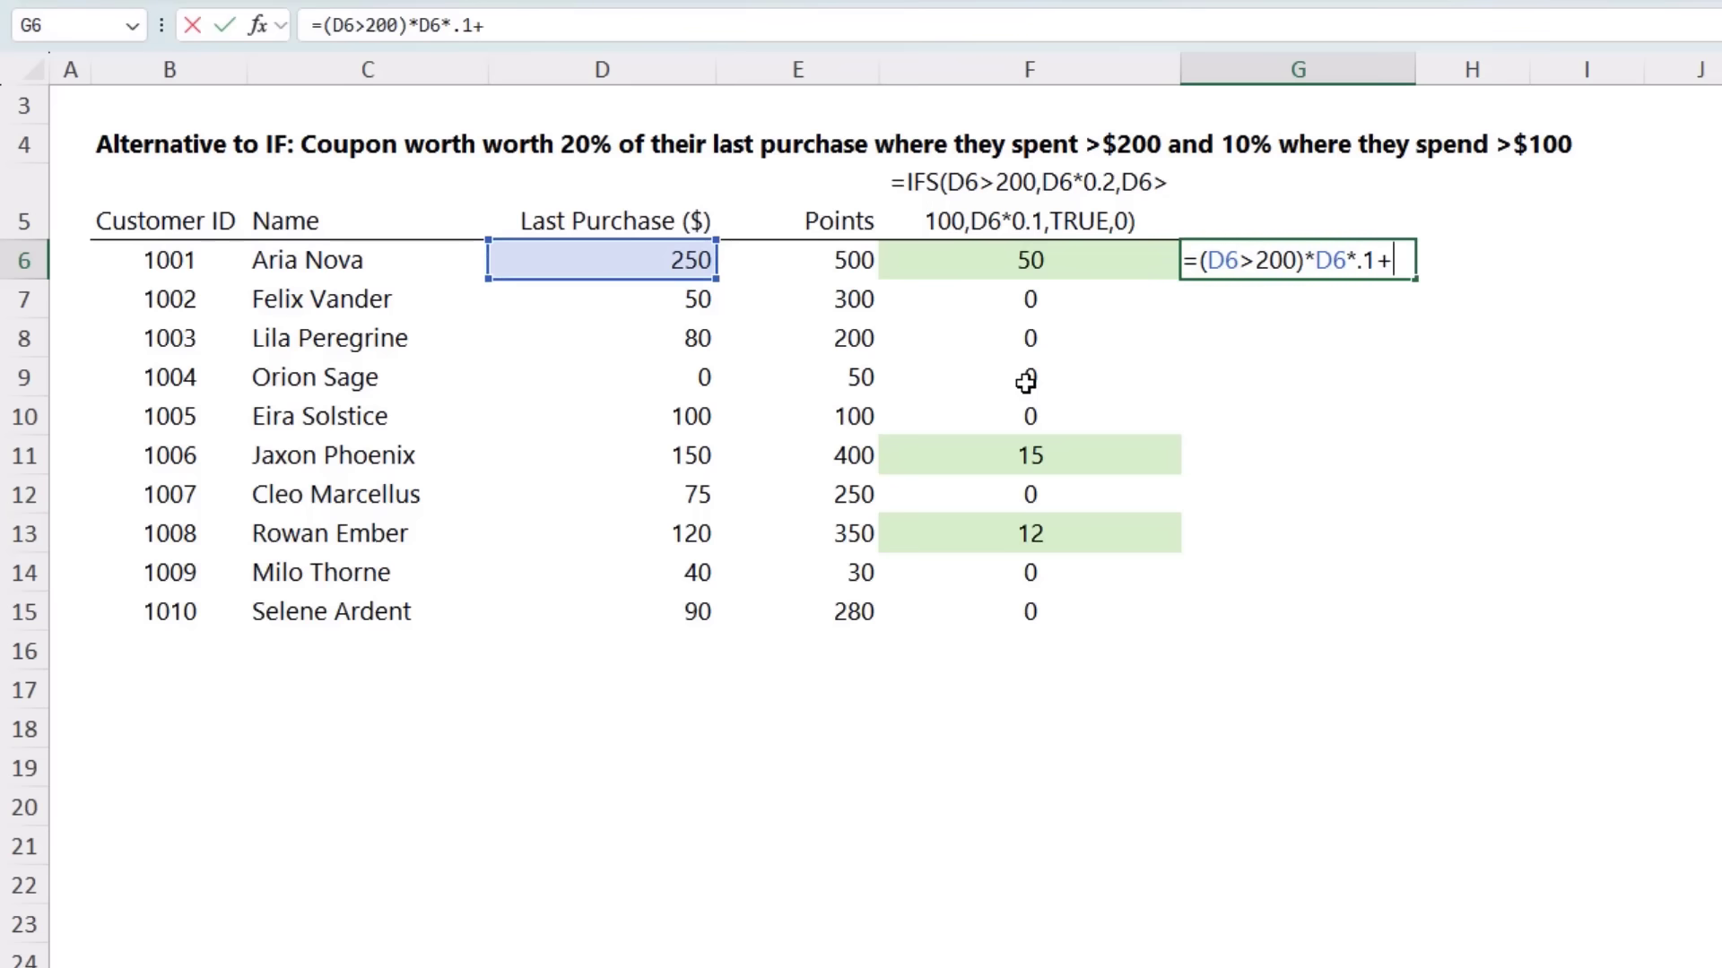
text(.1+()
Add the (D6>100)*D6*0.1 term to G6 and fill the formula down to G15.
click(538, 260)
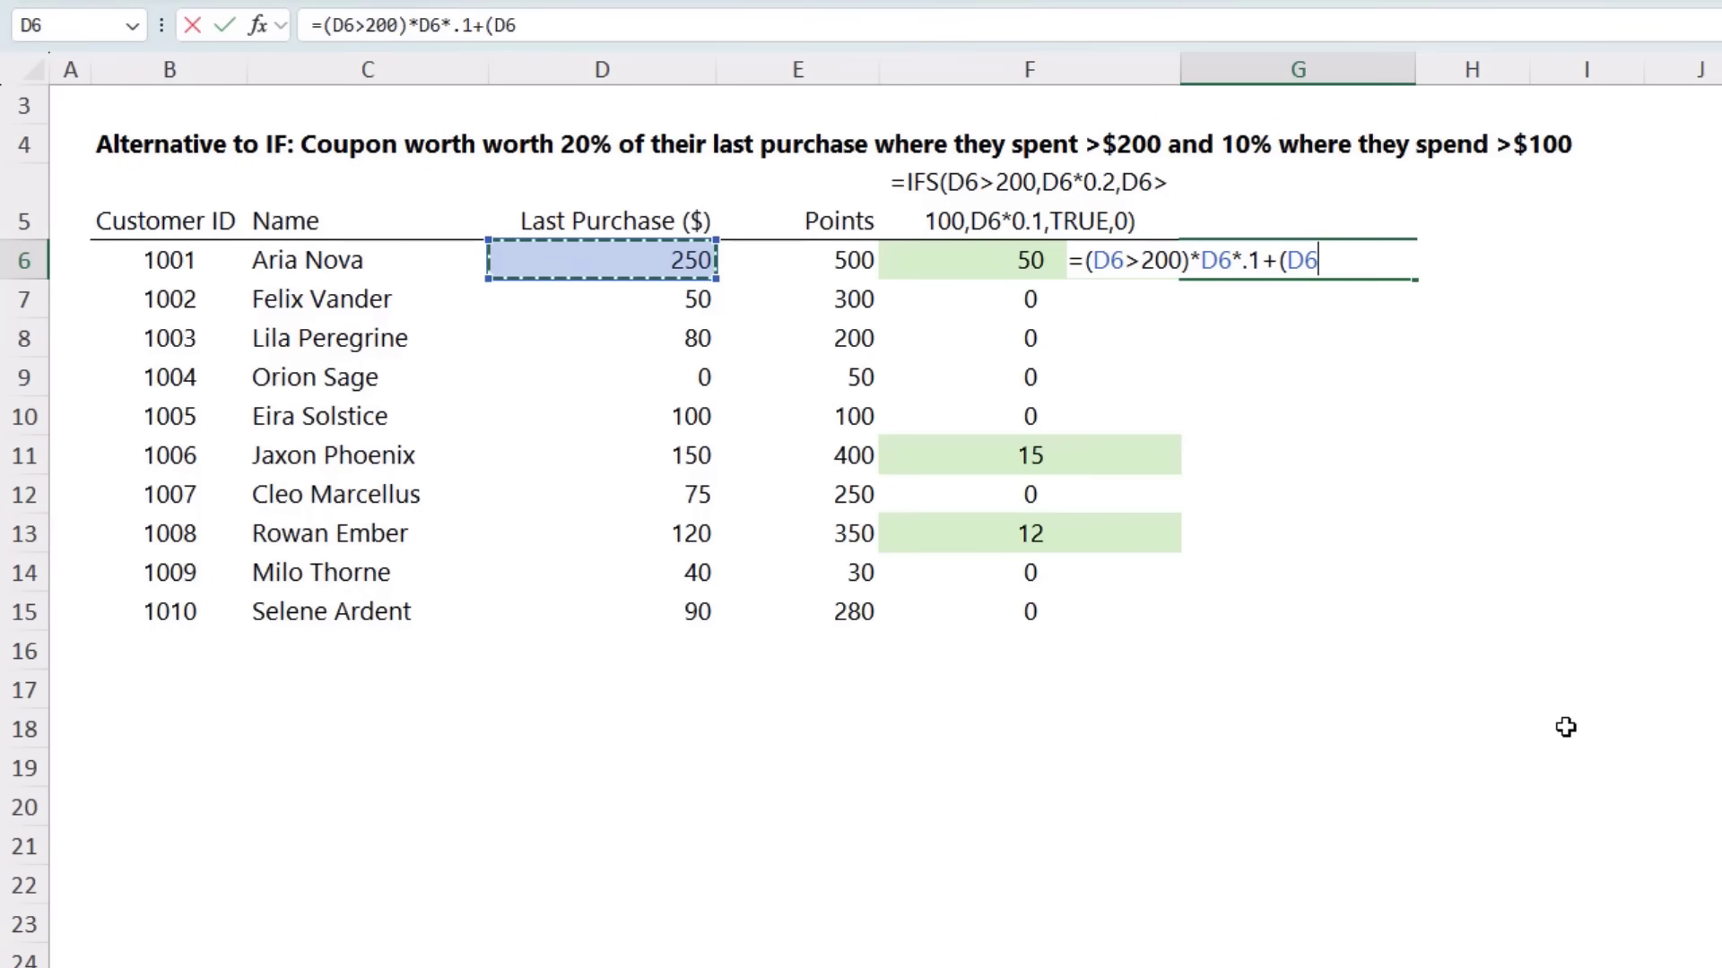
text(>100)*)
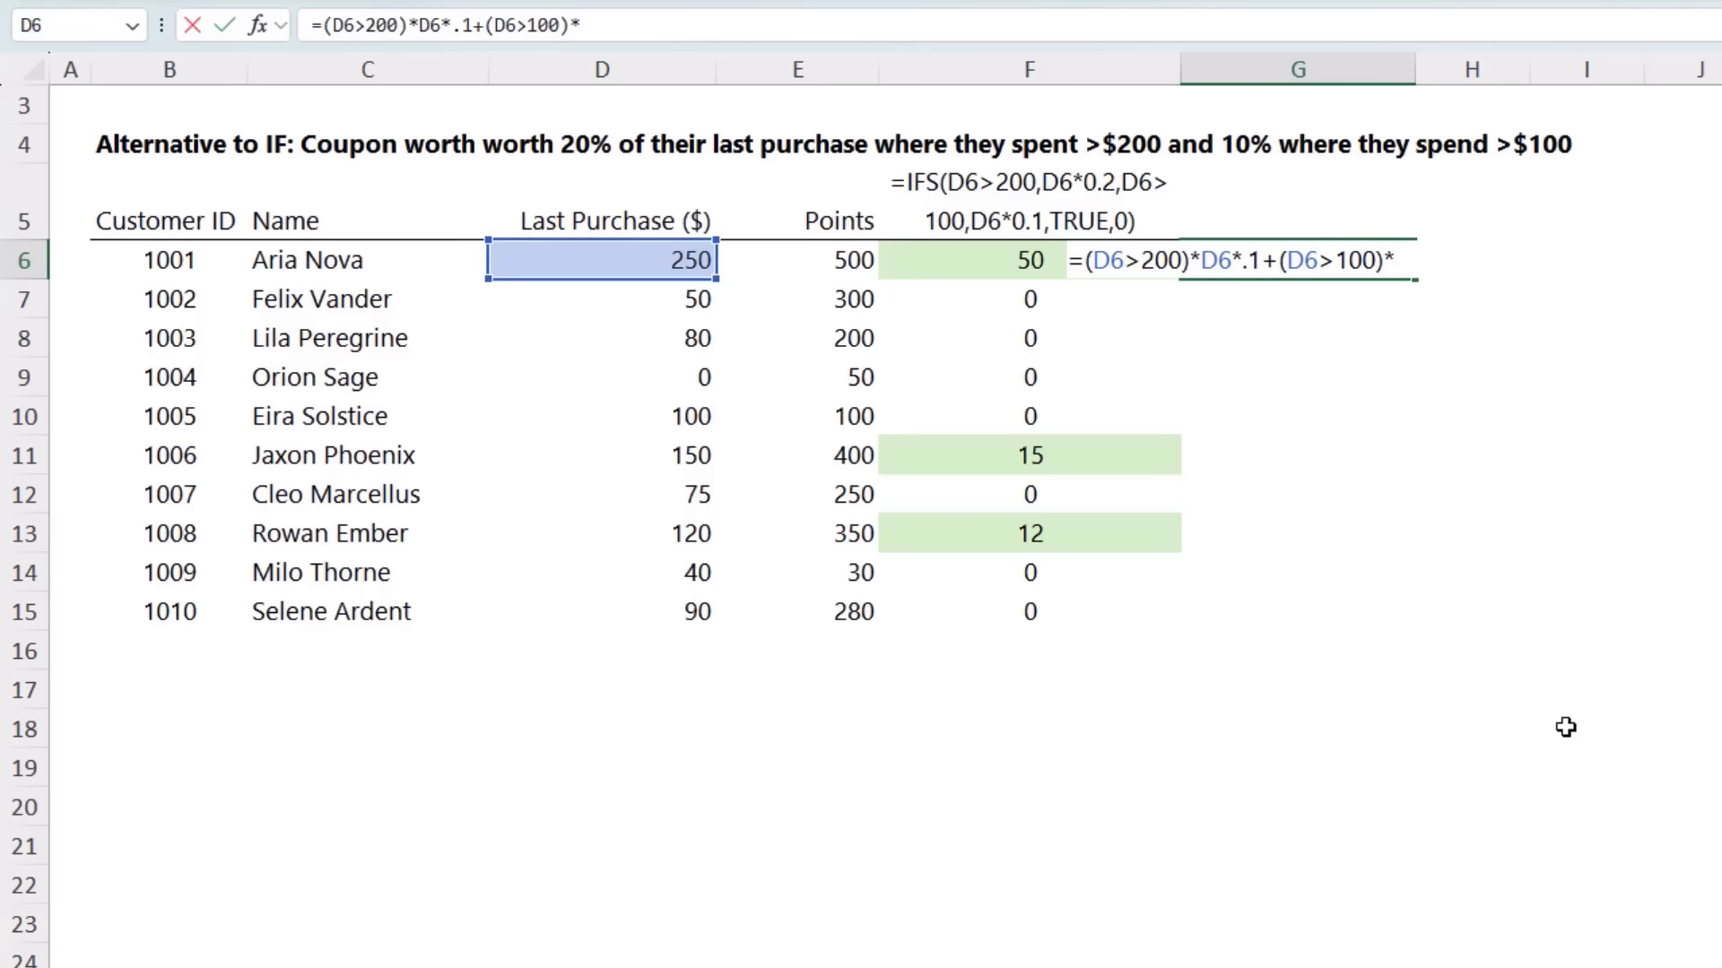
click(647, 255)
text(*0)
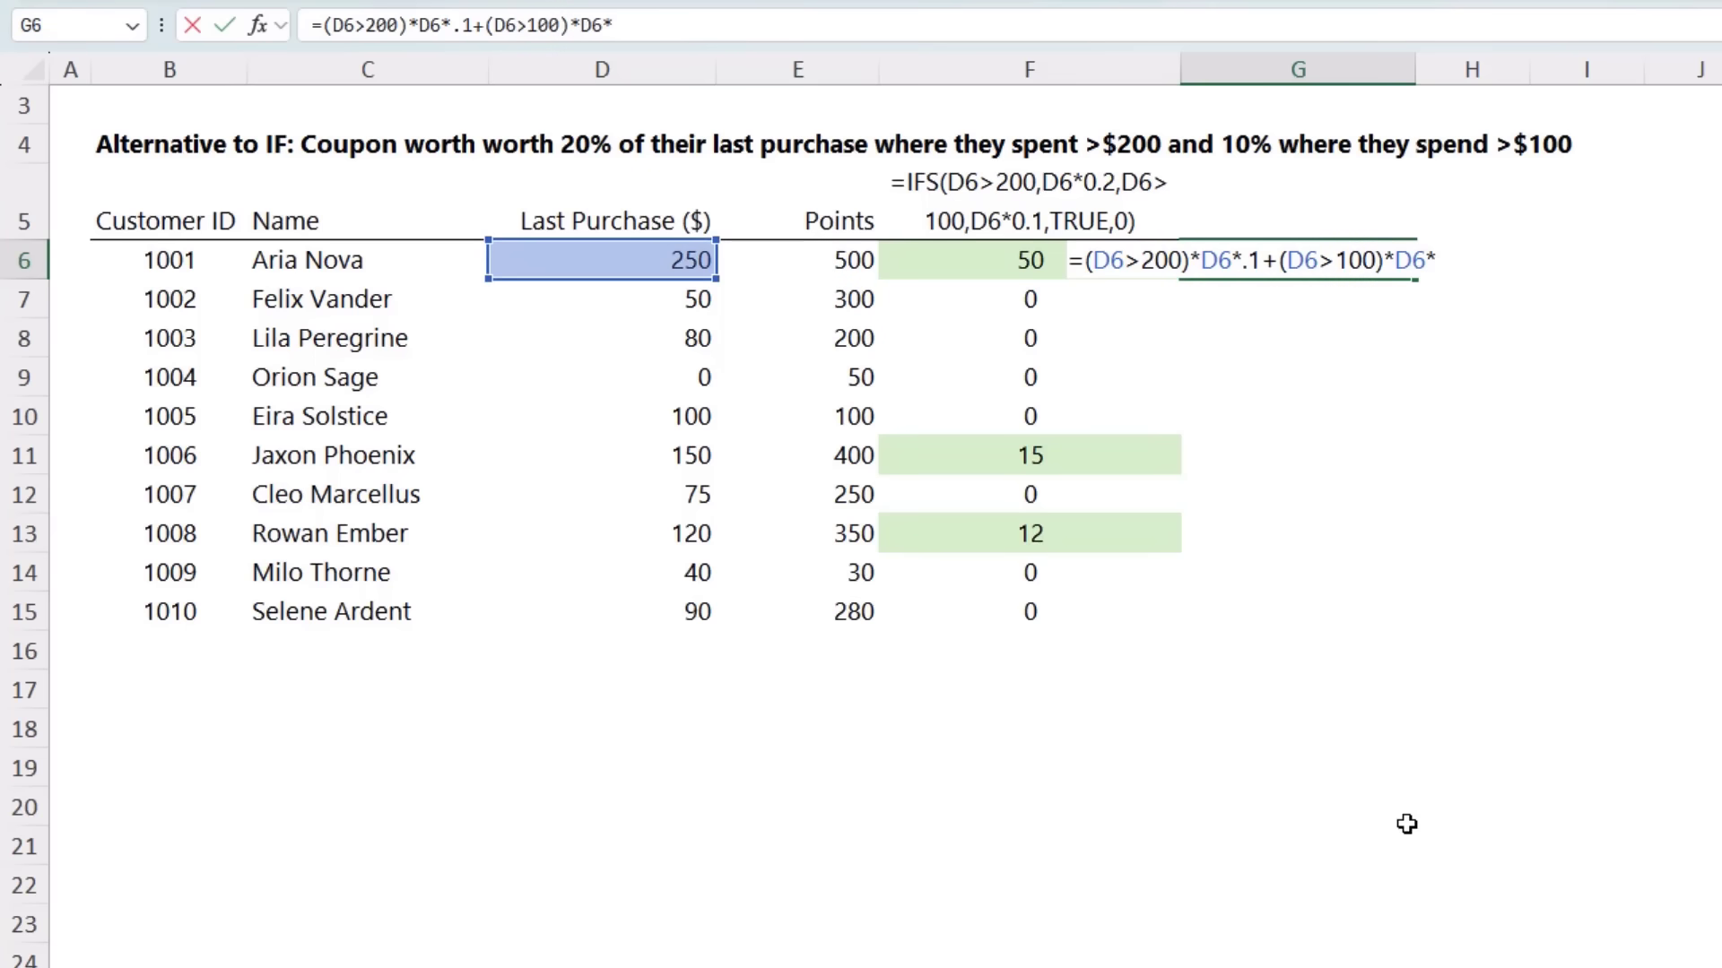
text(.1)
key(Return)
key(Up)
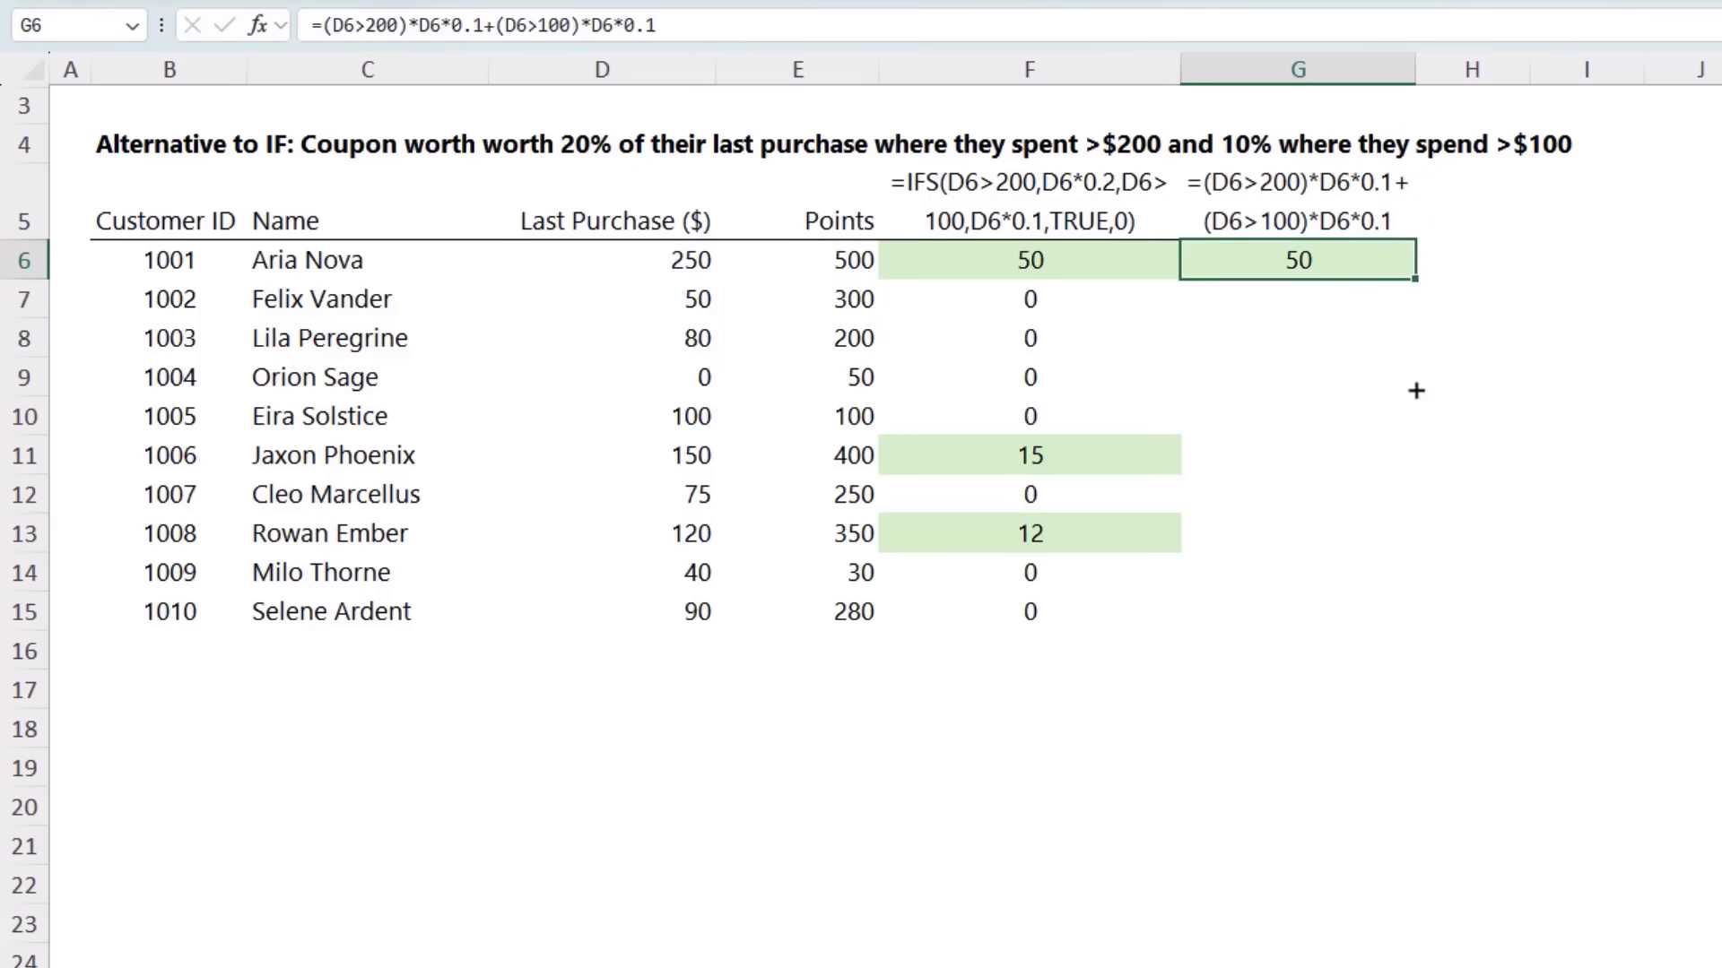
double_click(1416, 278)
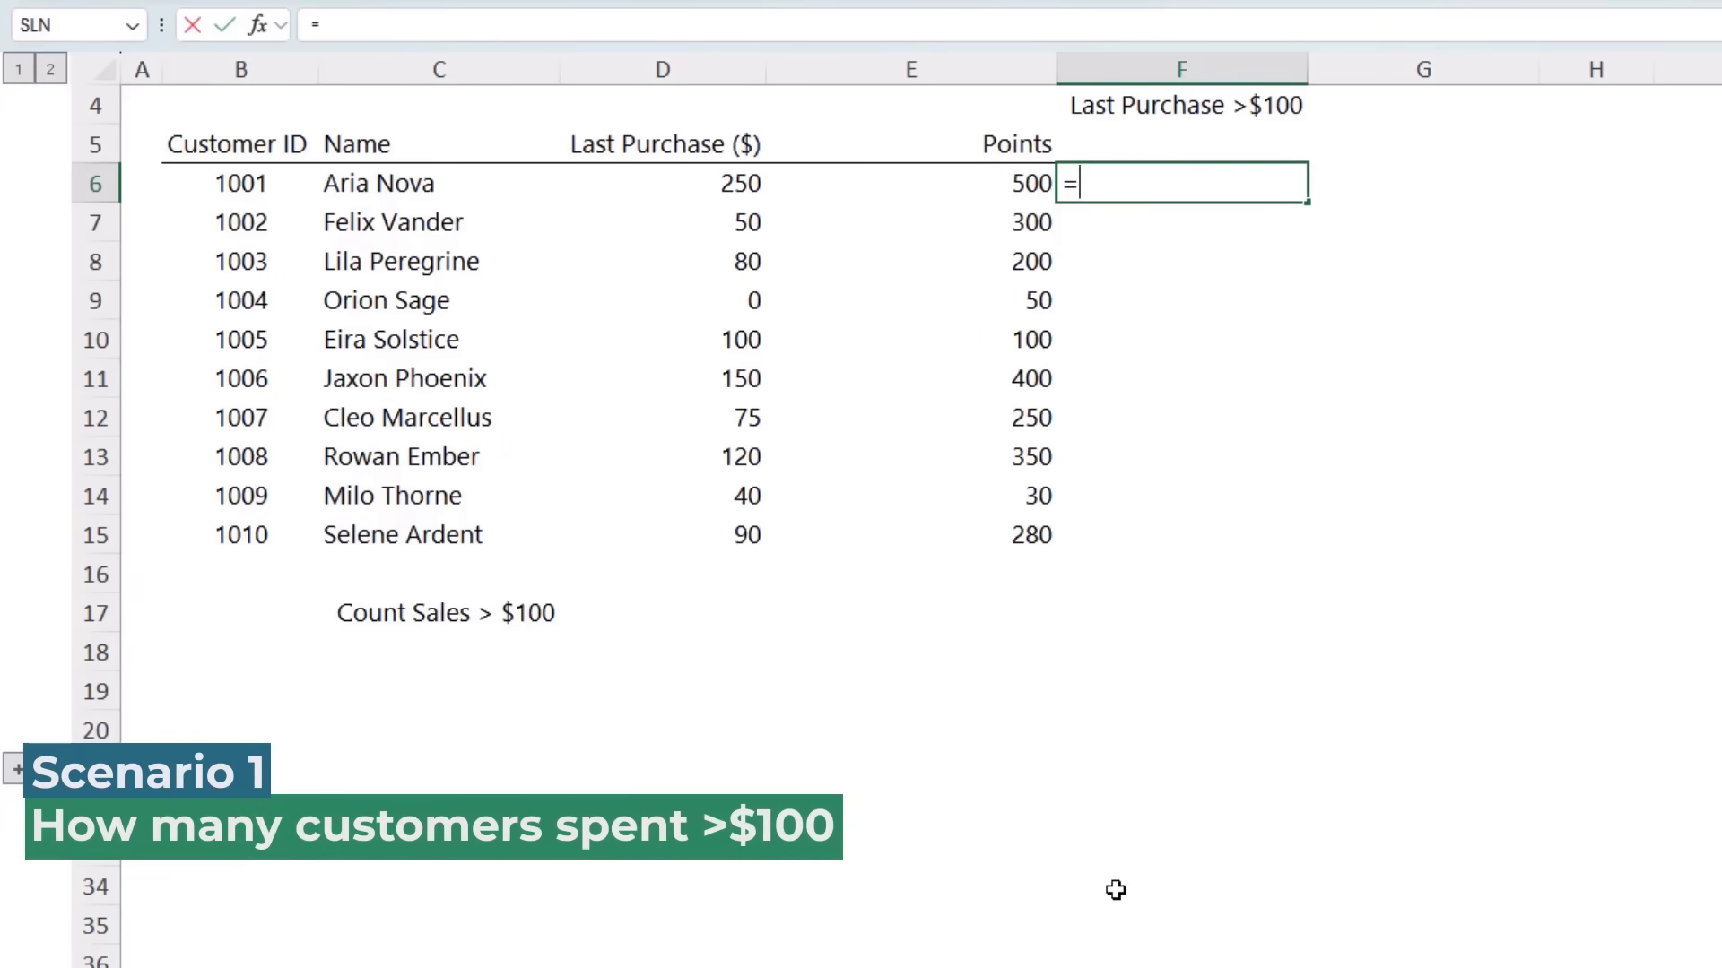
Spill a D6:D15>100 TRUE/FALSE test flagging purchases over $100.
drag(703, 183, 750, 536)
text(>100)
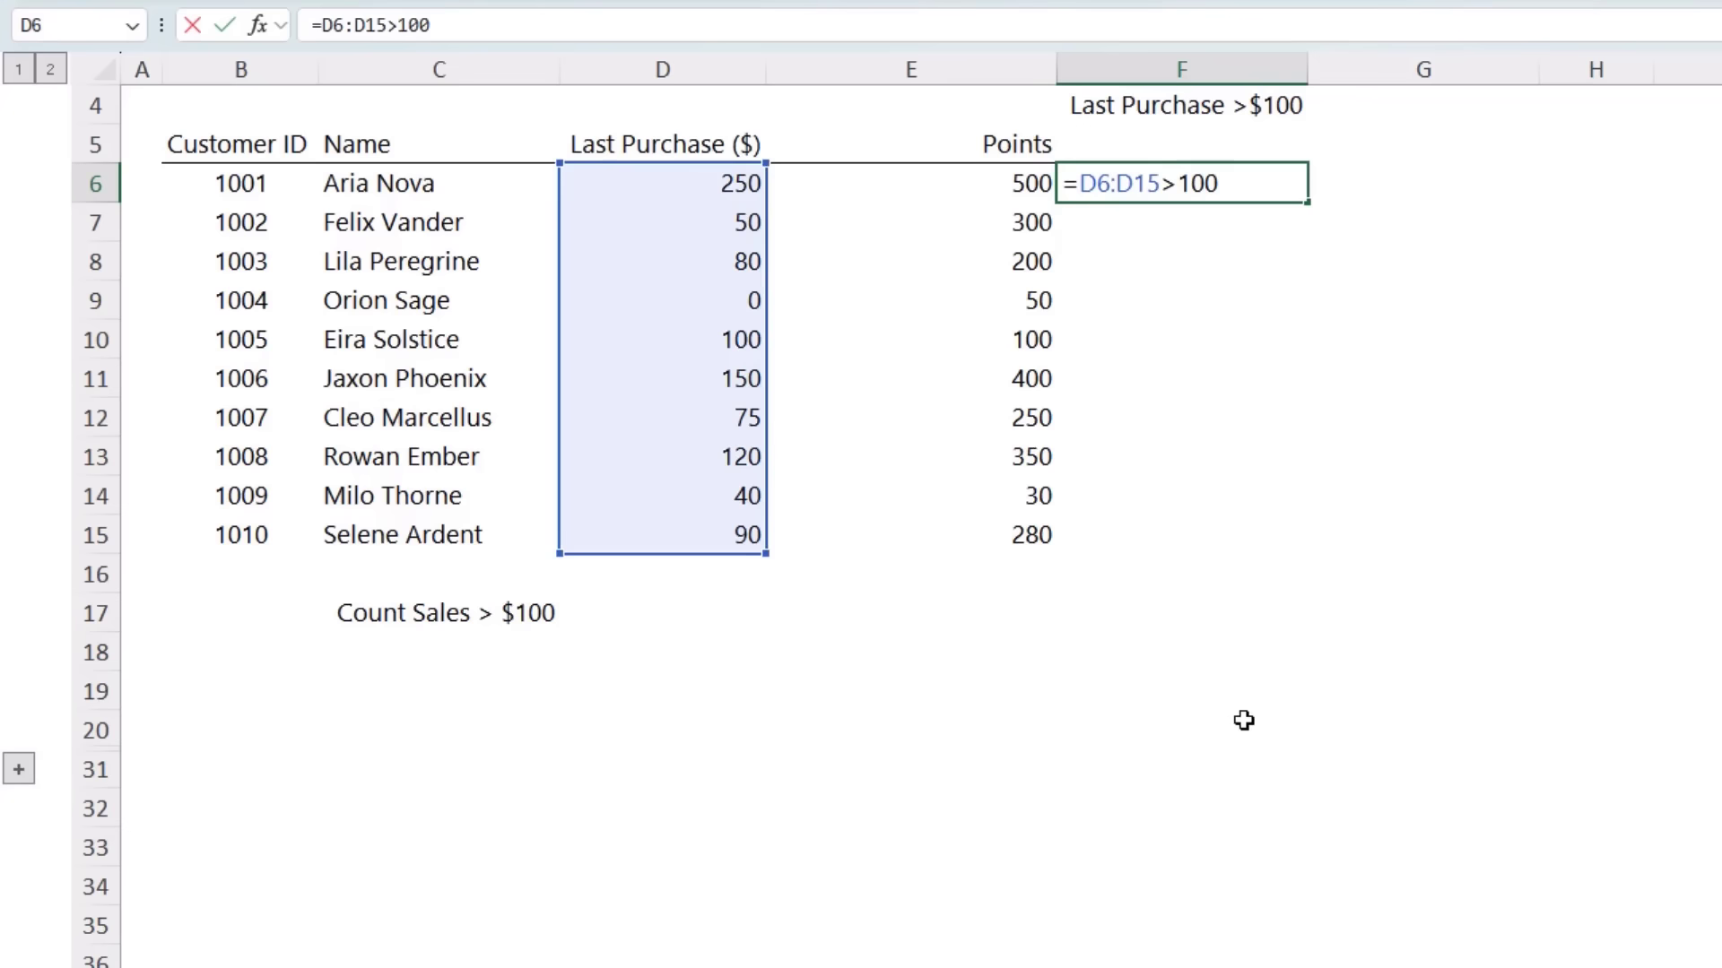
key(ctrl+Return)
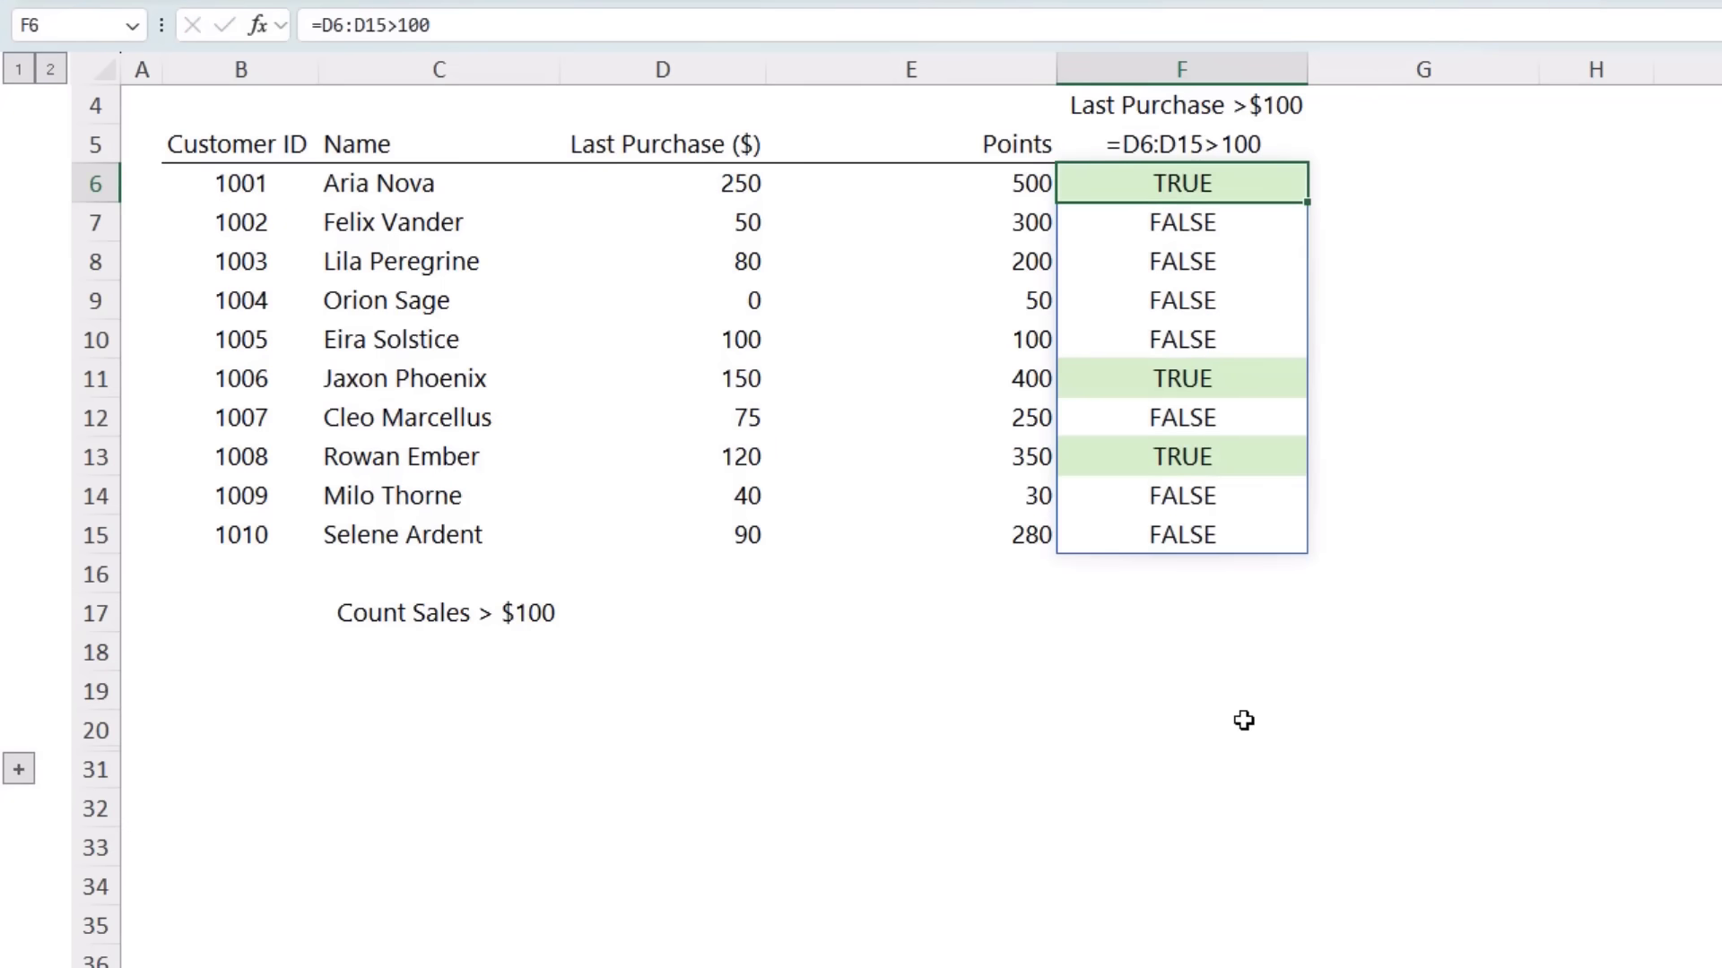
key(ctrl+shift+Down)
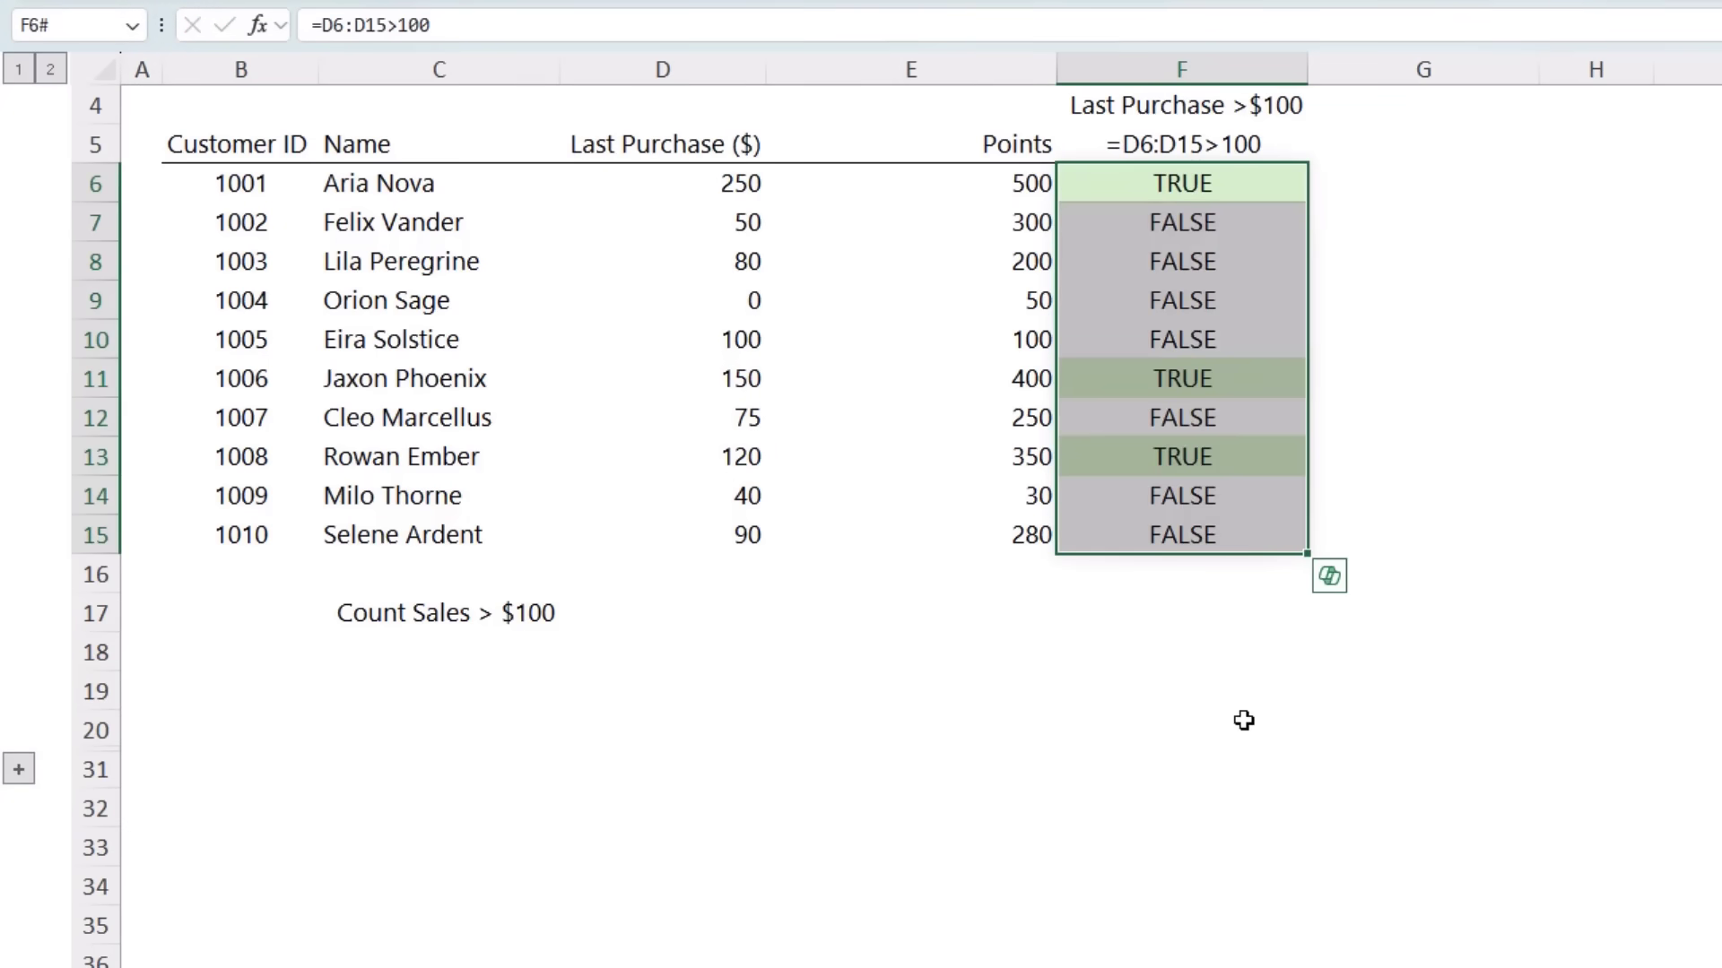
Enter =SUM(--(D6:D15>100)) in D17 to count 3 customers over $100.
click(661, 627)
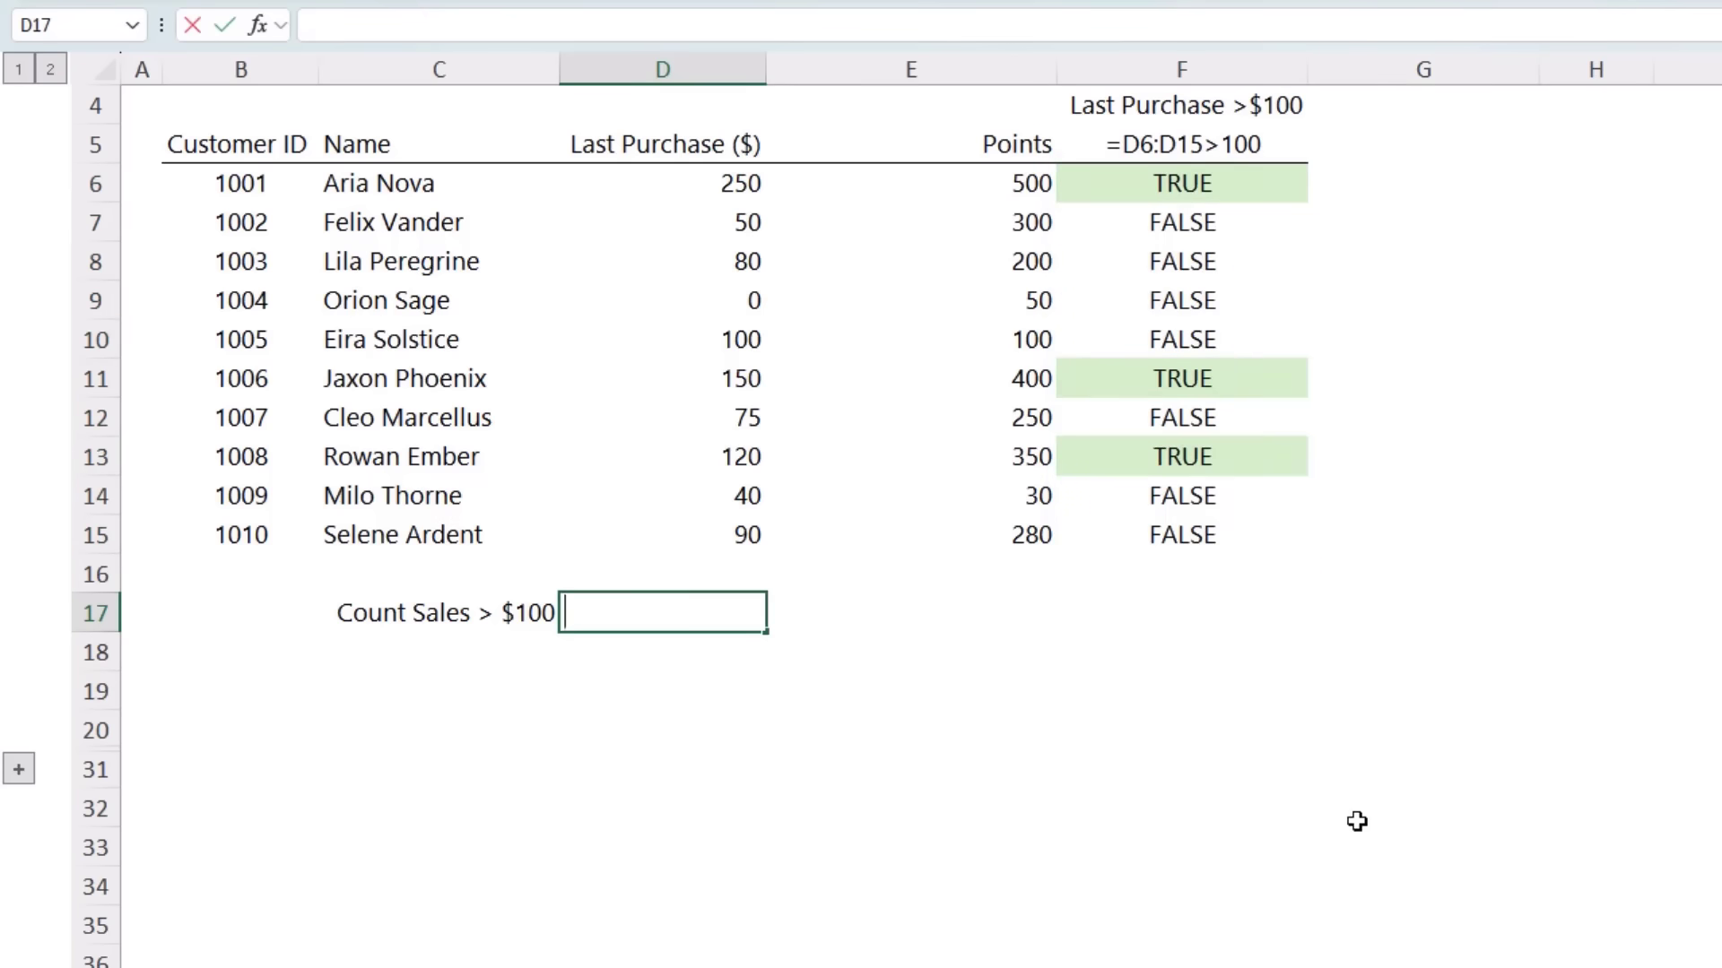
text(=SUM(--()
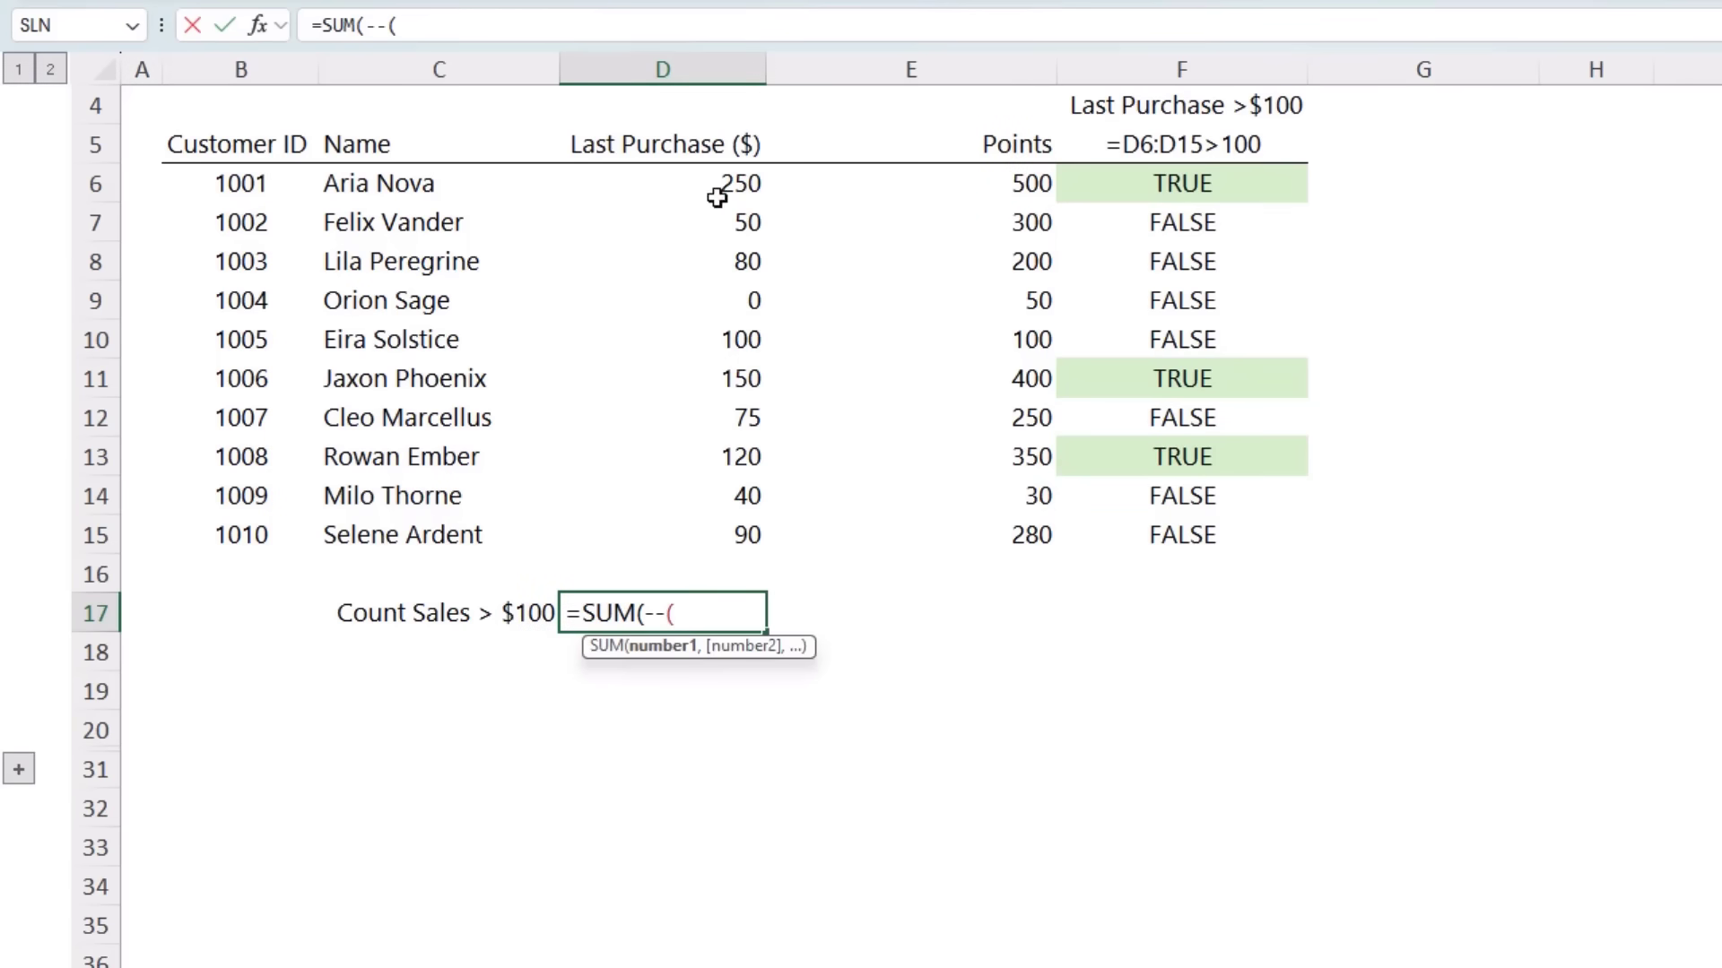
drag(717, 198, 723, 535)
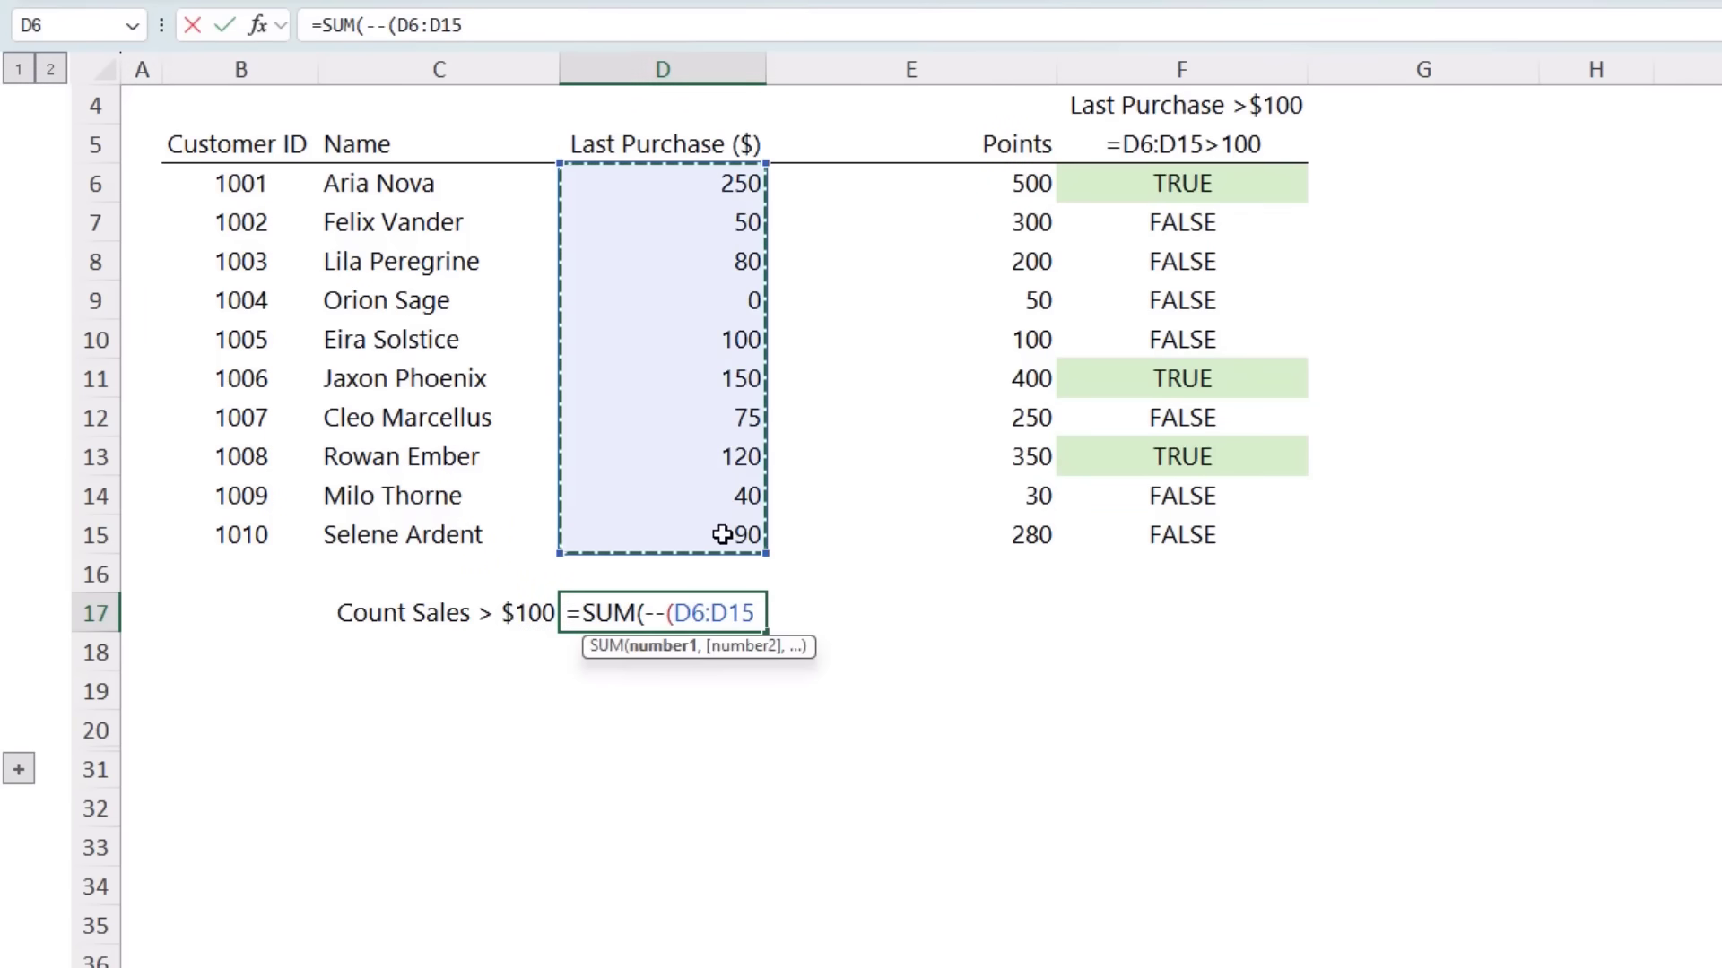
text(>100)
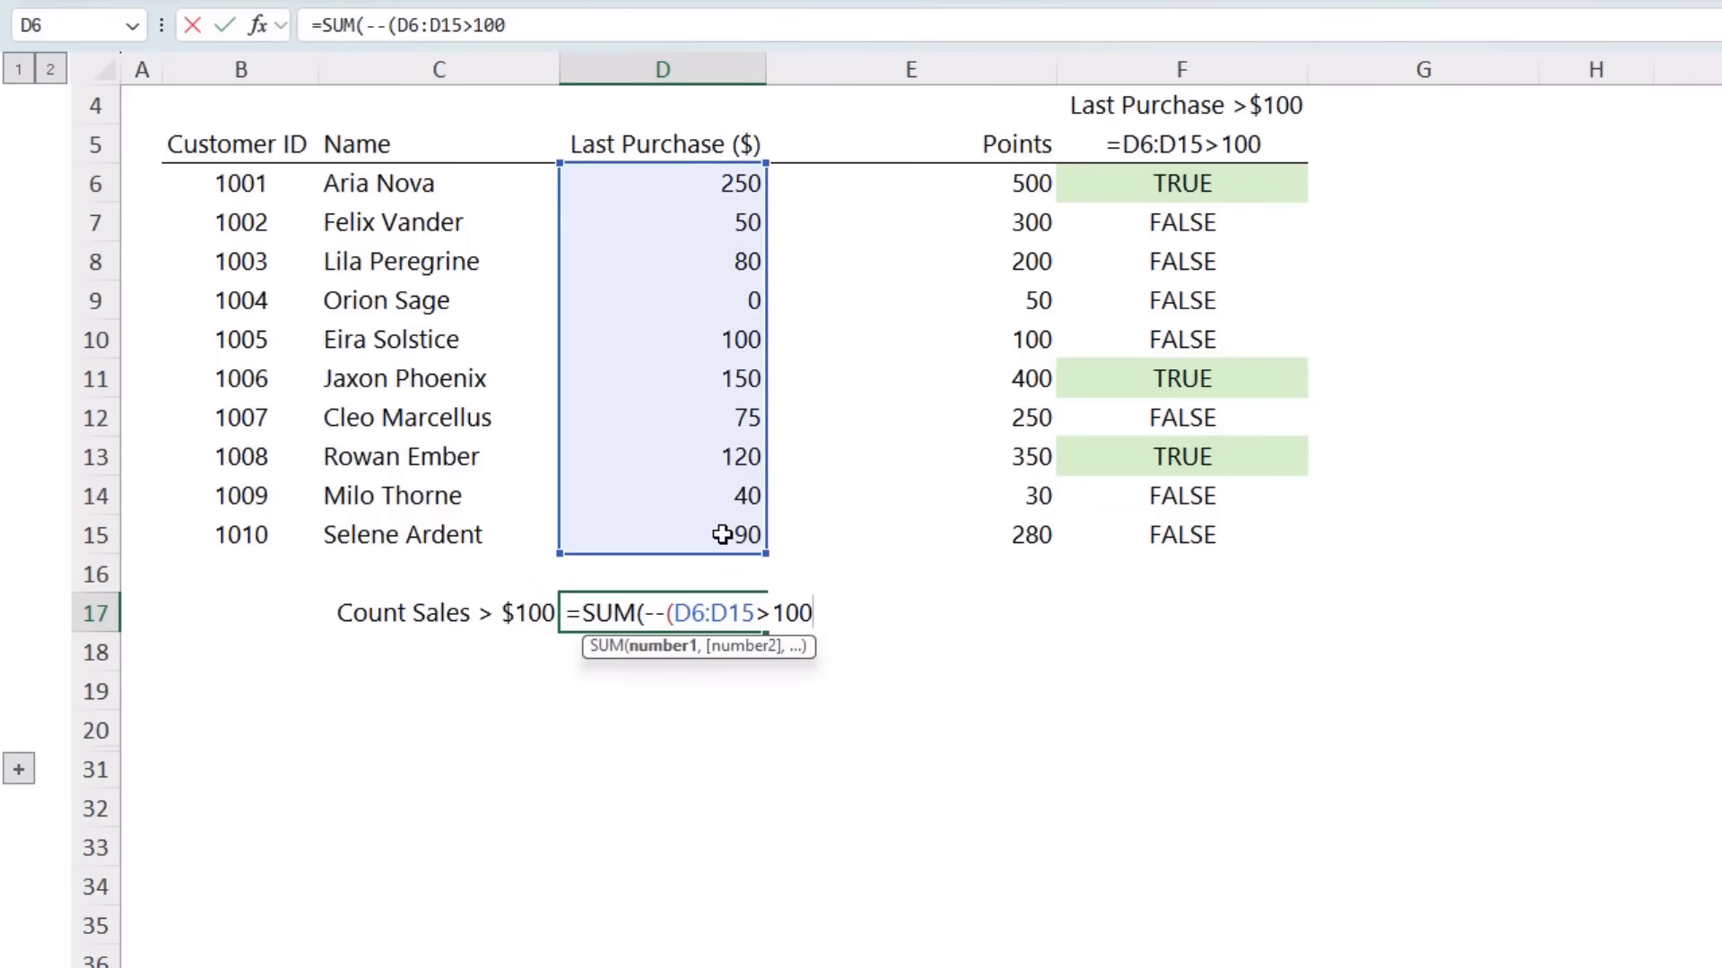
text()))
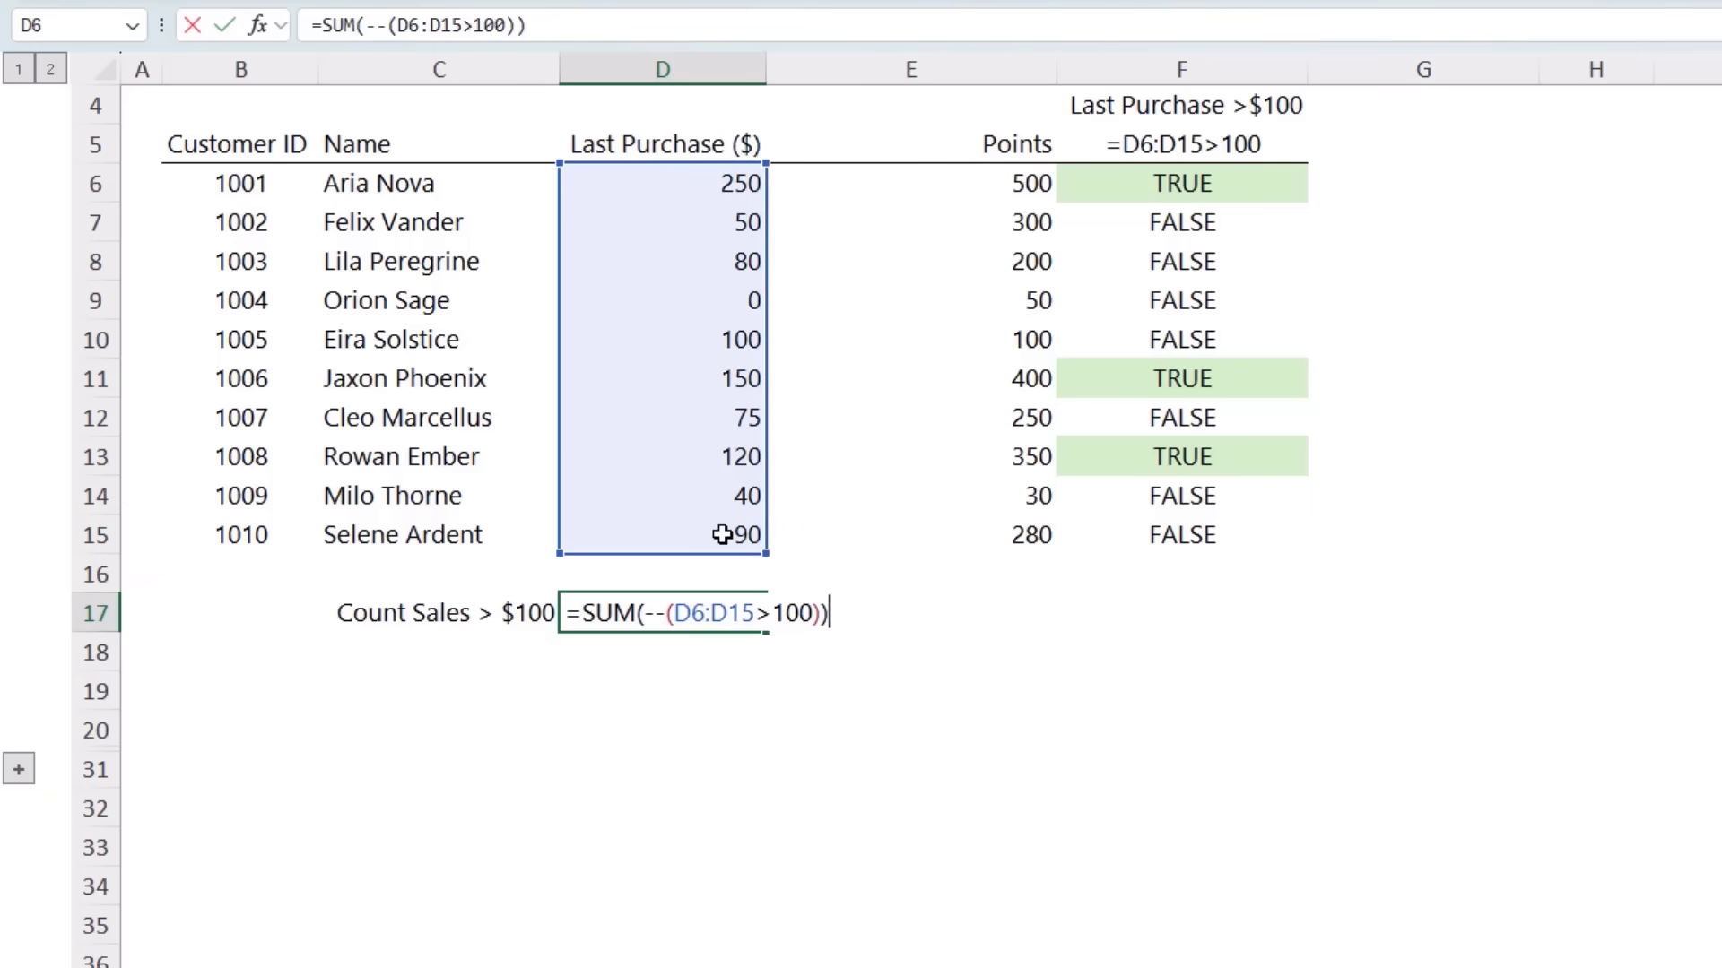
key(Return)
key(Up)
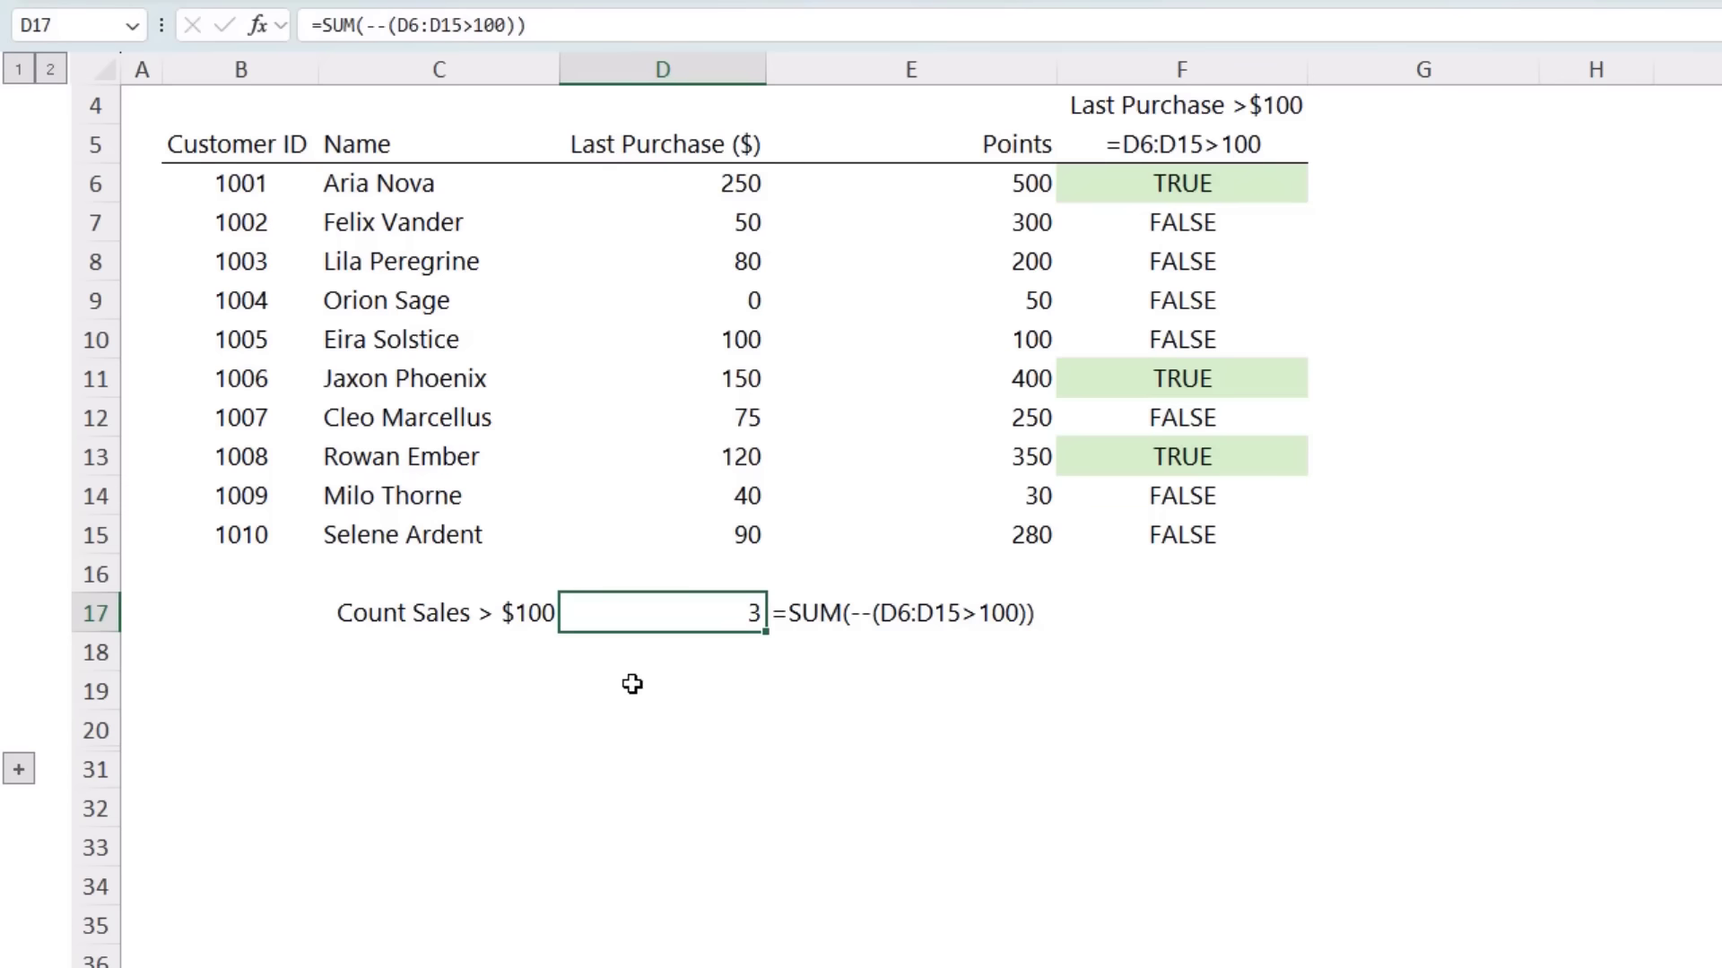
click(734, 684)
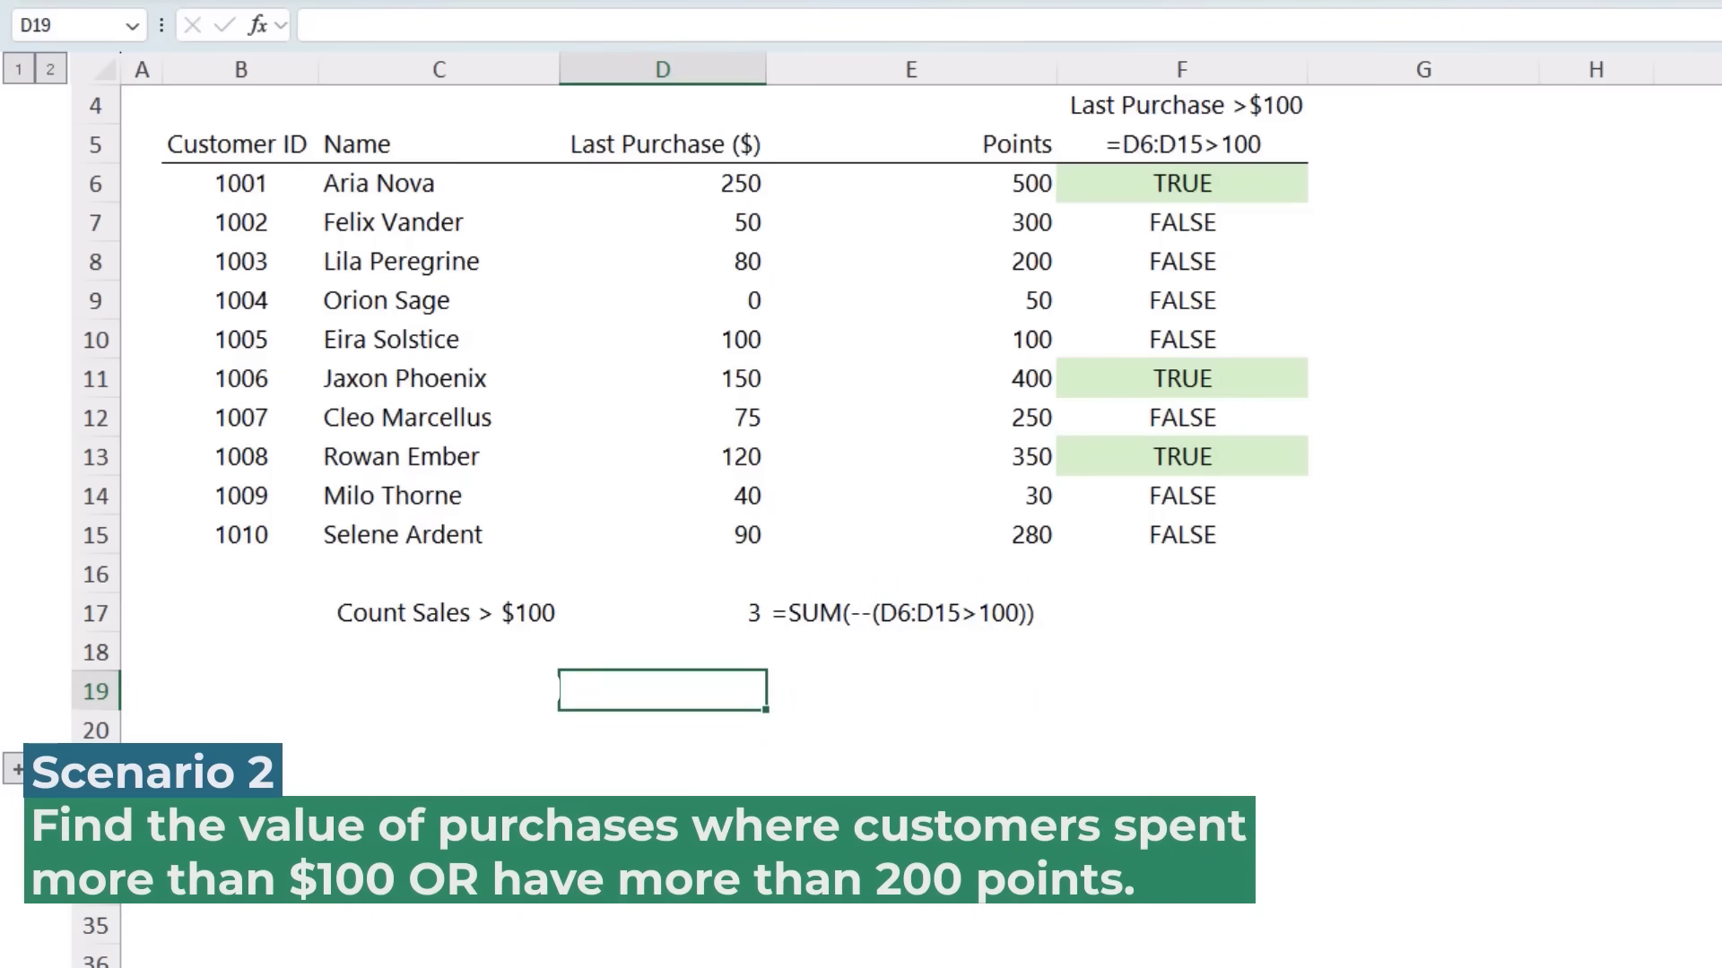
Enter =(D6:D15>100)+(E6:E15>200) in D19, spilling 0, 1 or 2 per customer to D28.
text(=()
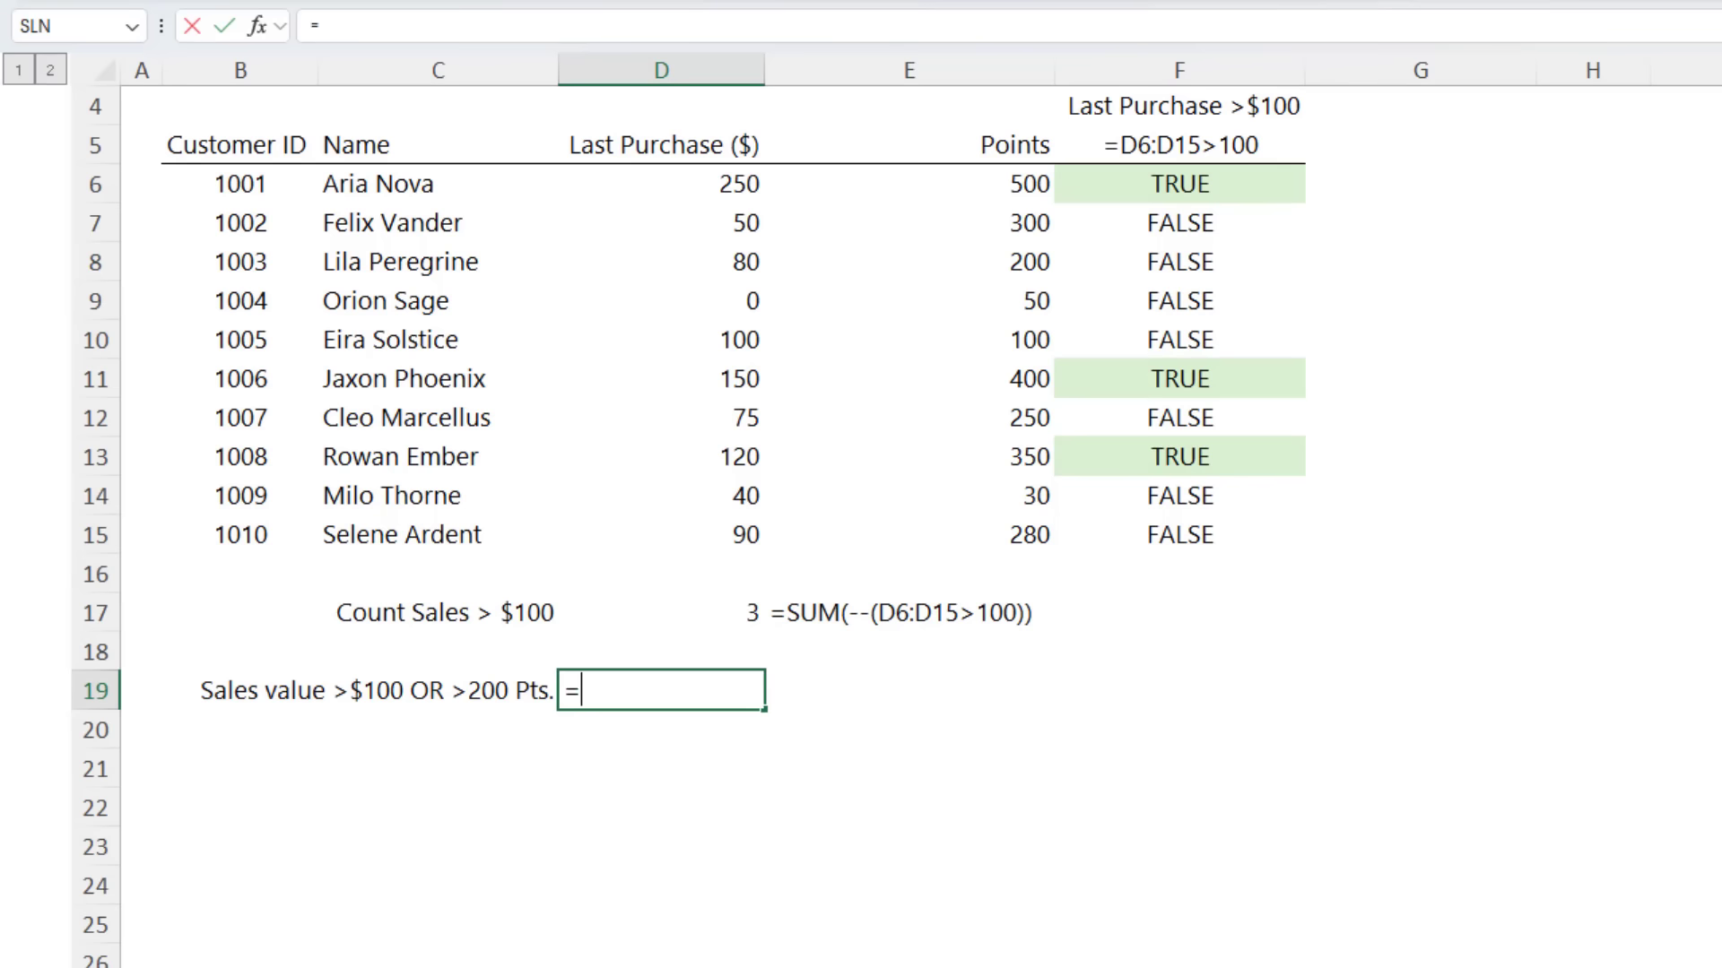
drag(727, 533, 684, 185)
text(>)
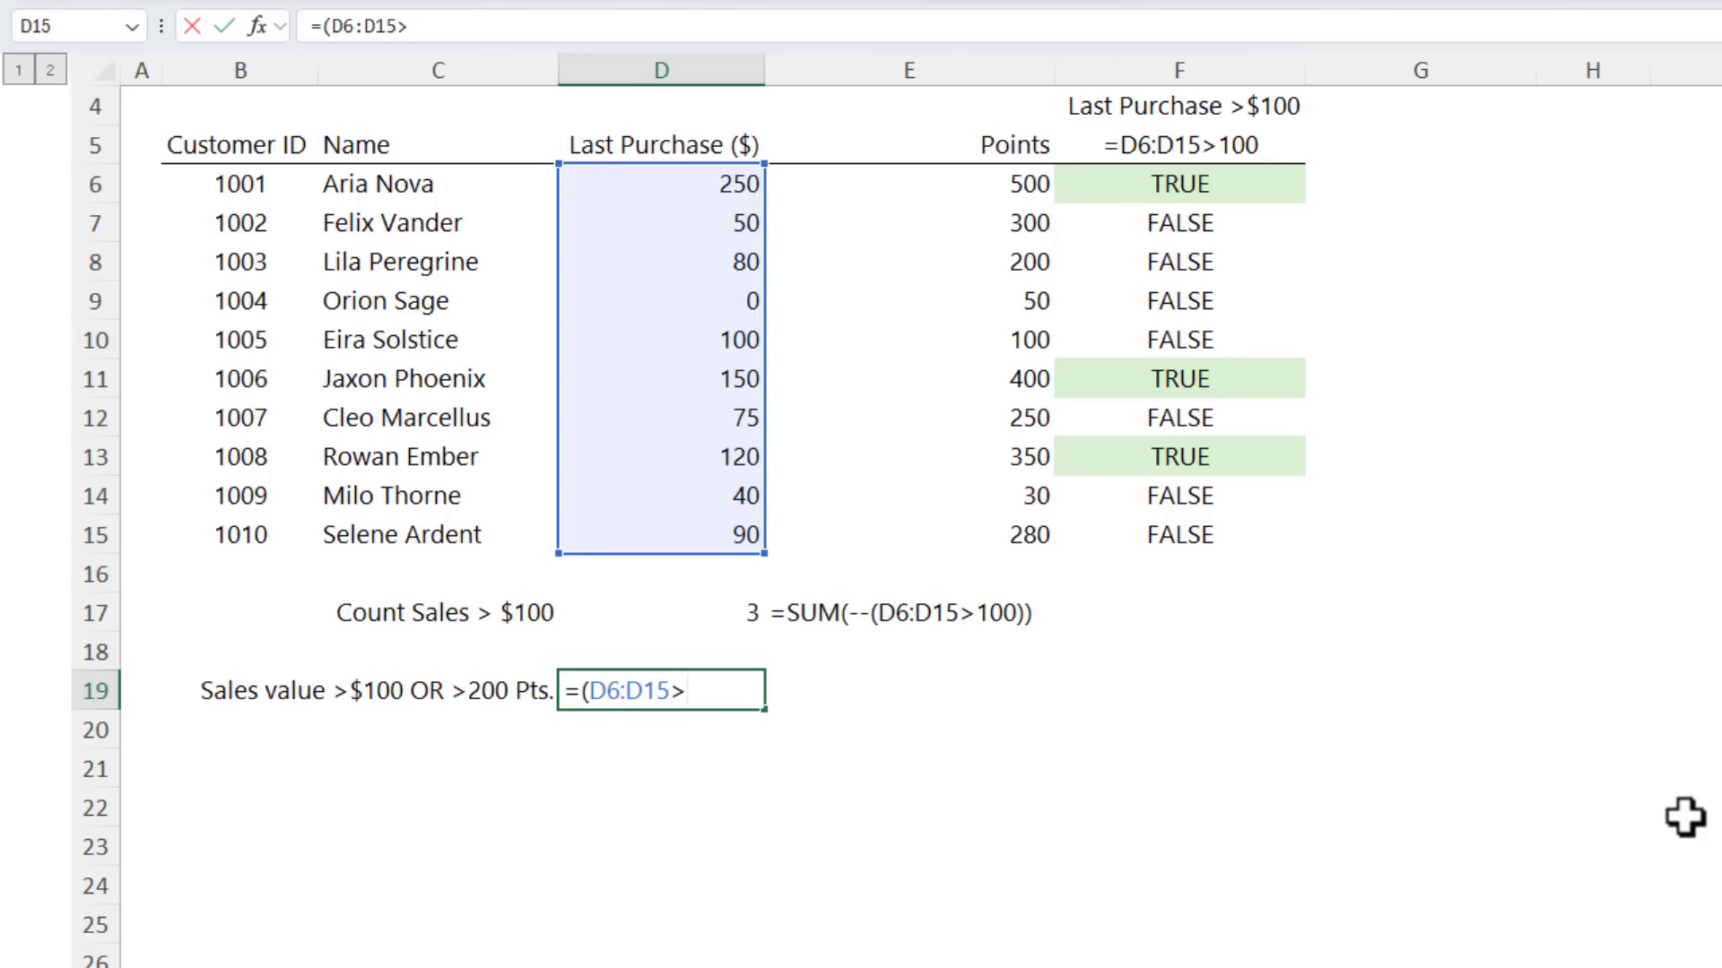
text(100)+()
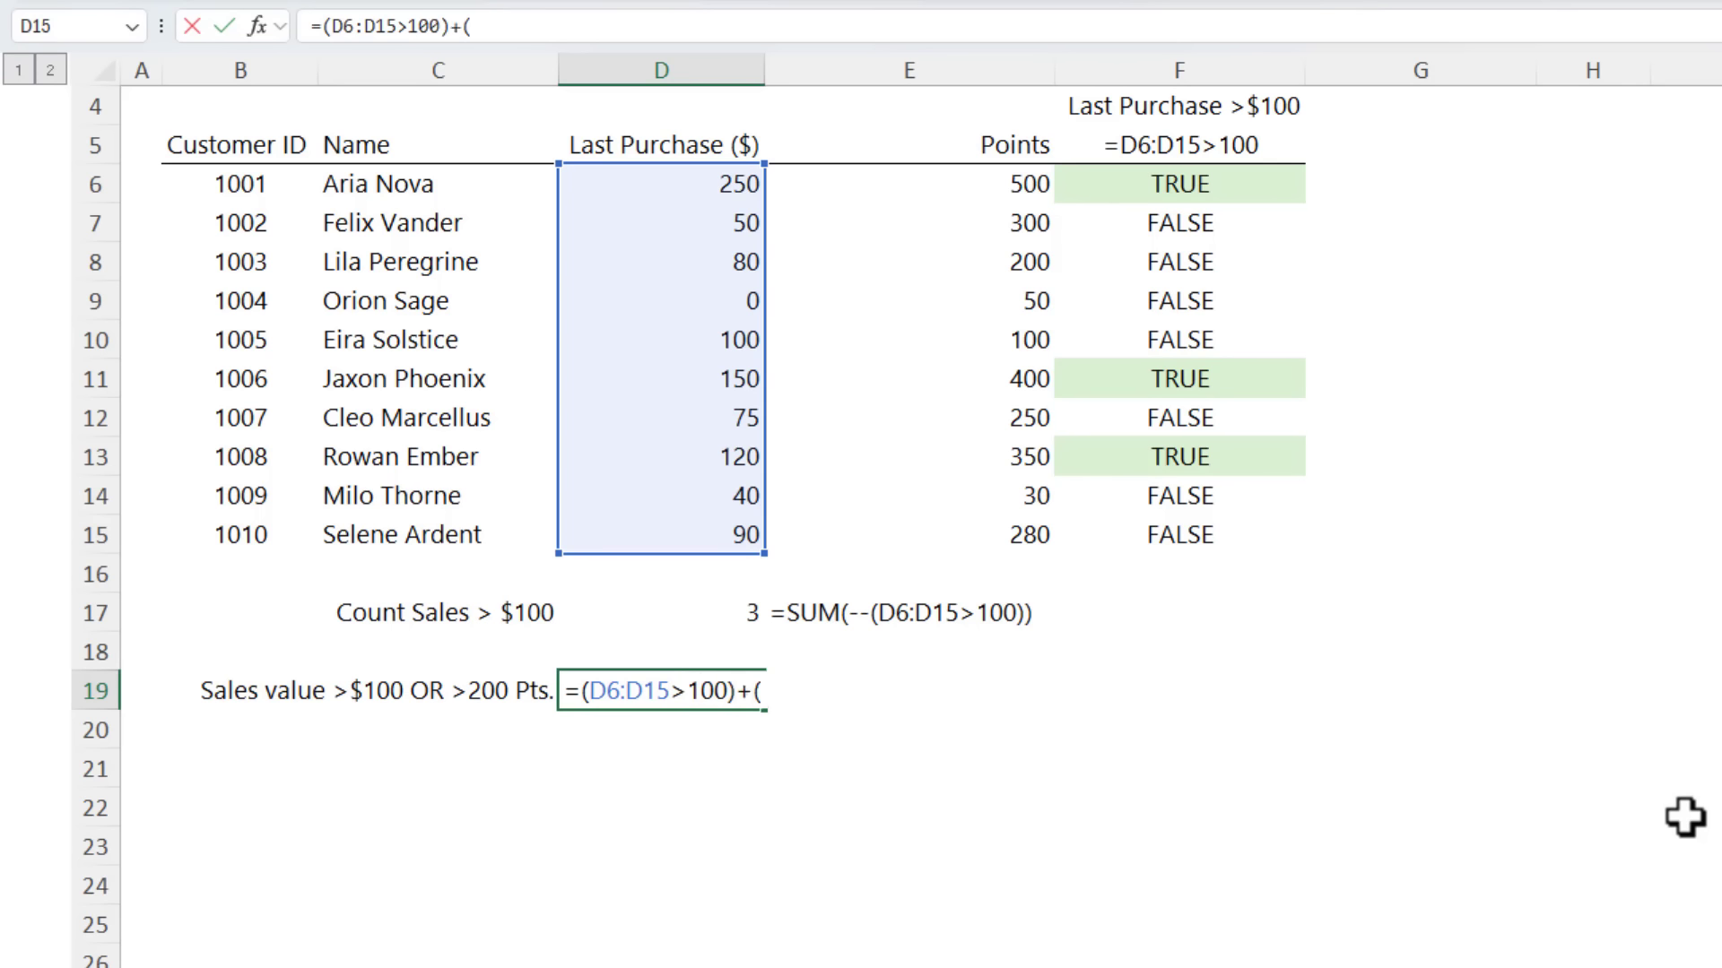
drag(987, 536, 984, 220)
text(>)
text(200))
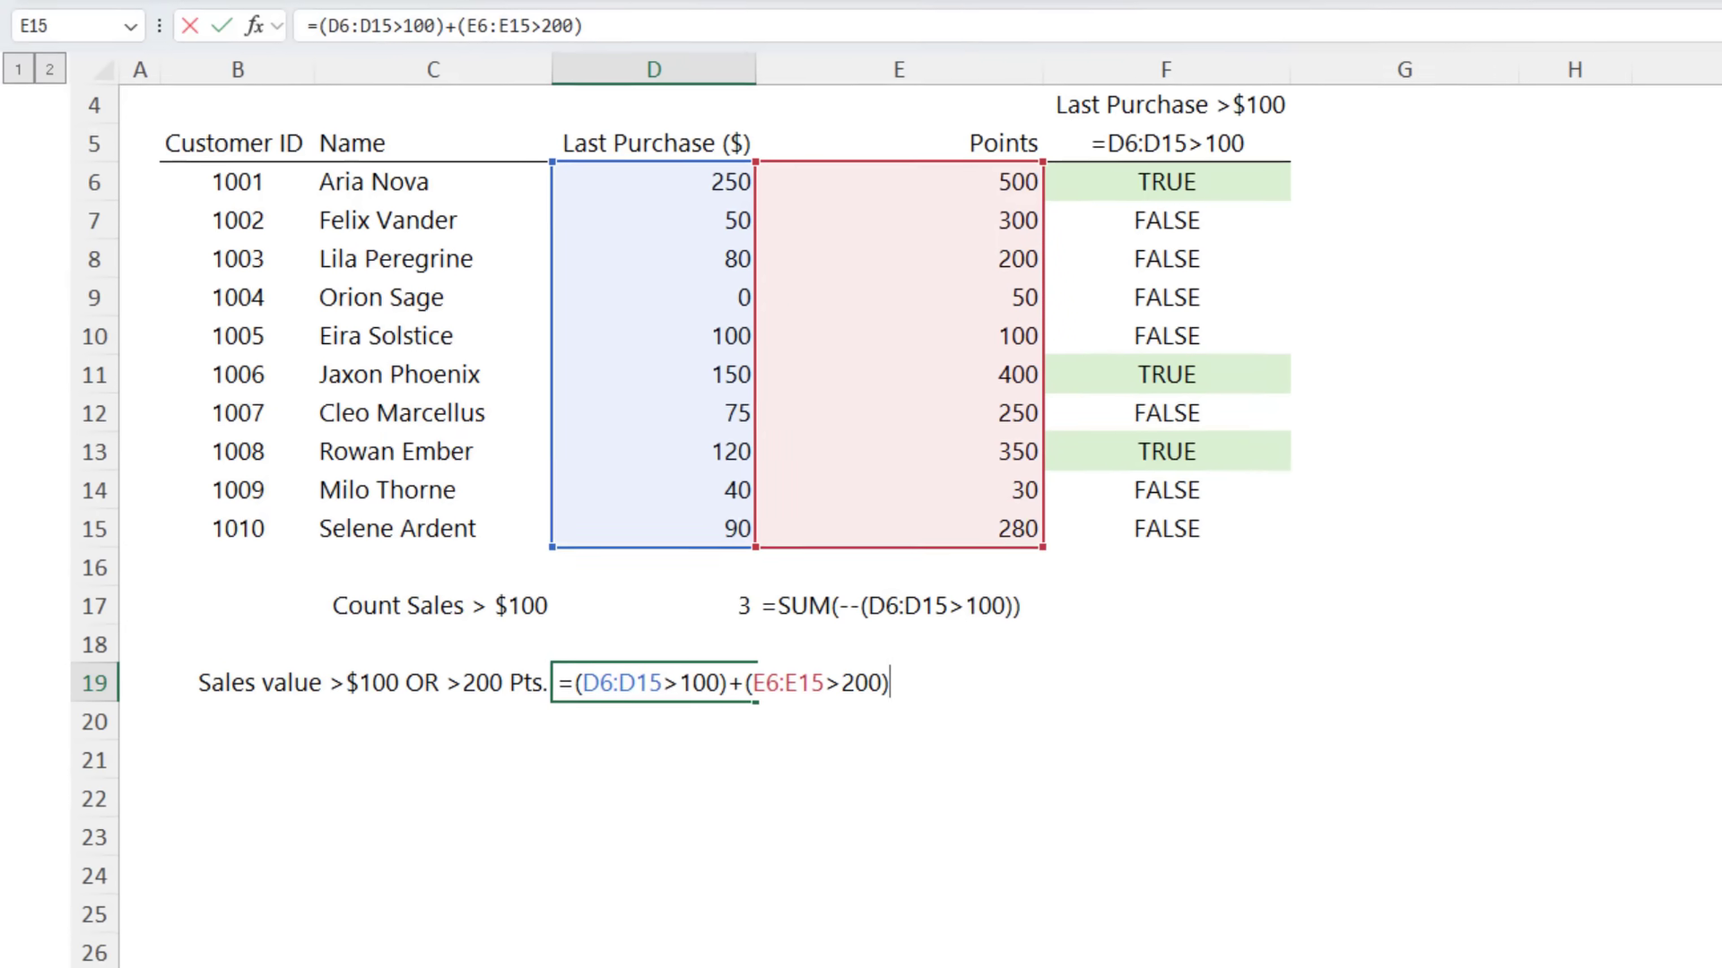
key(Return)
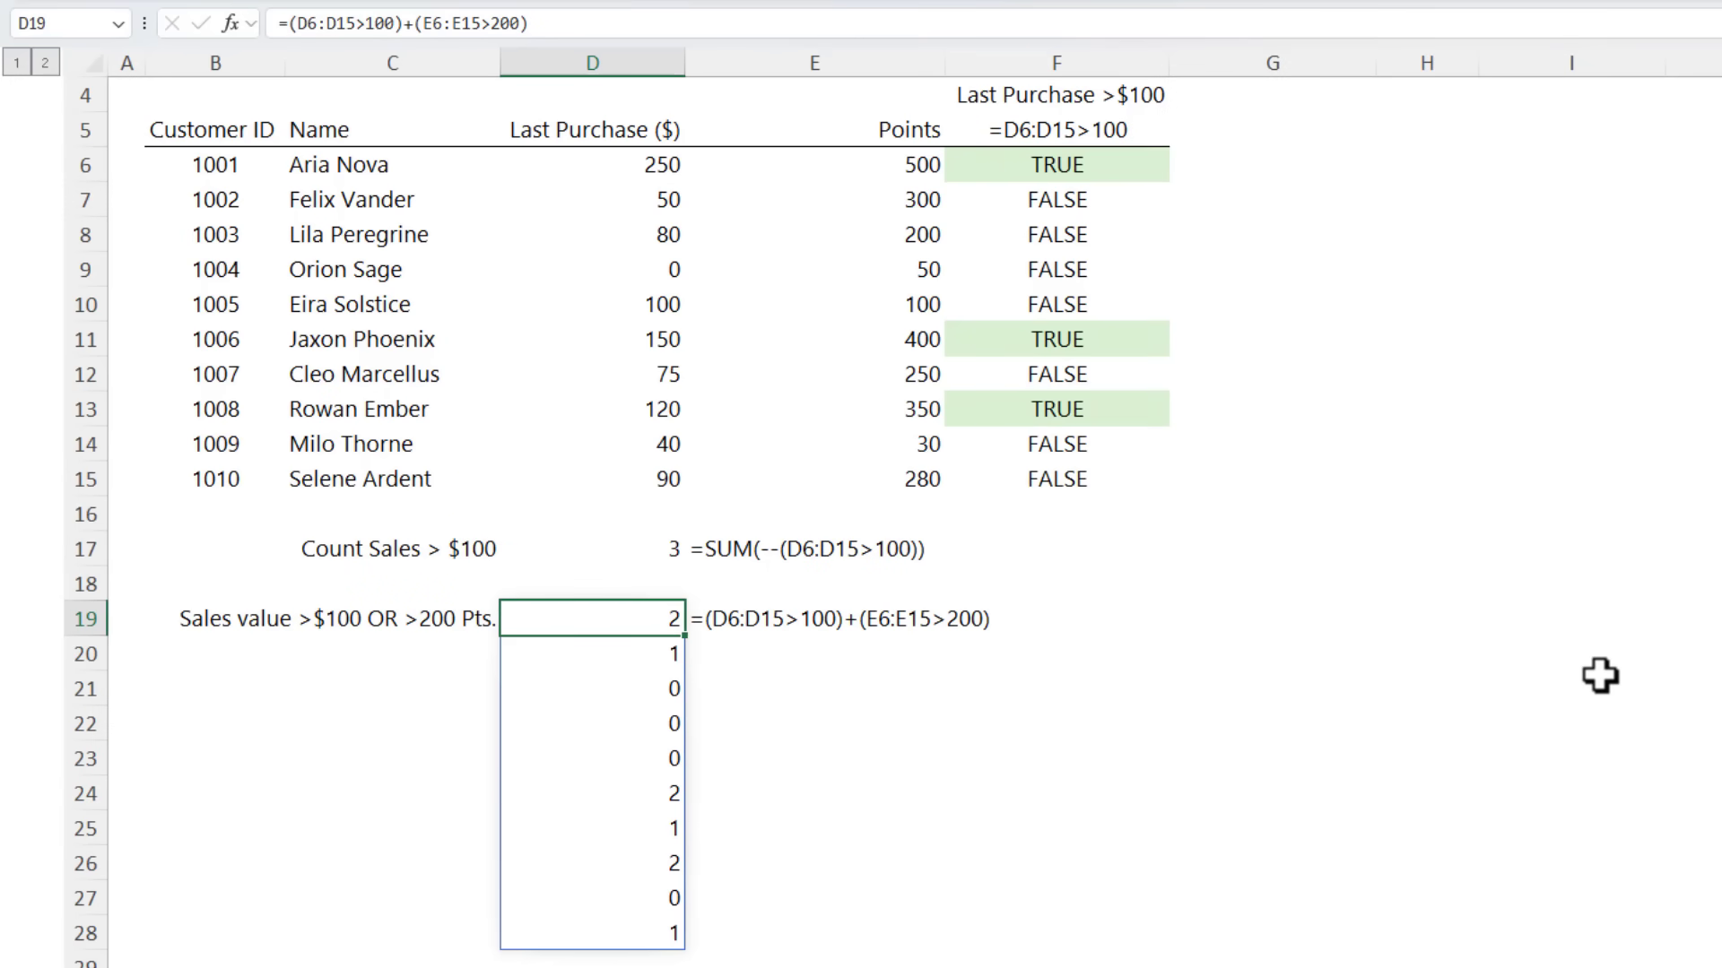
key(F2)
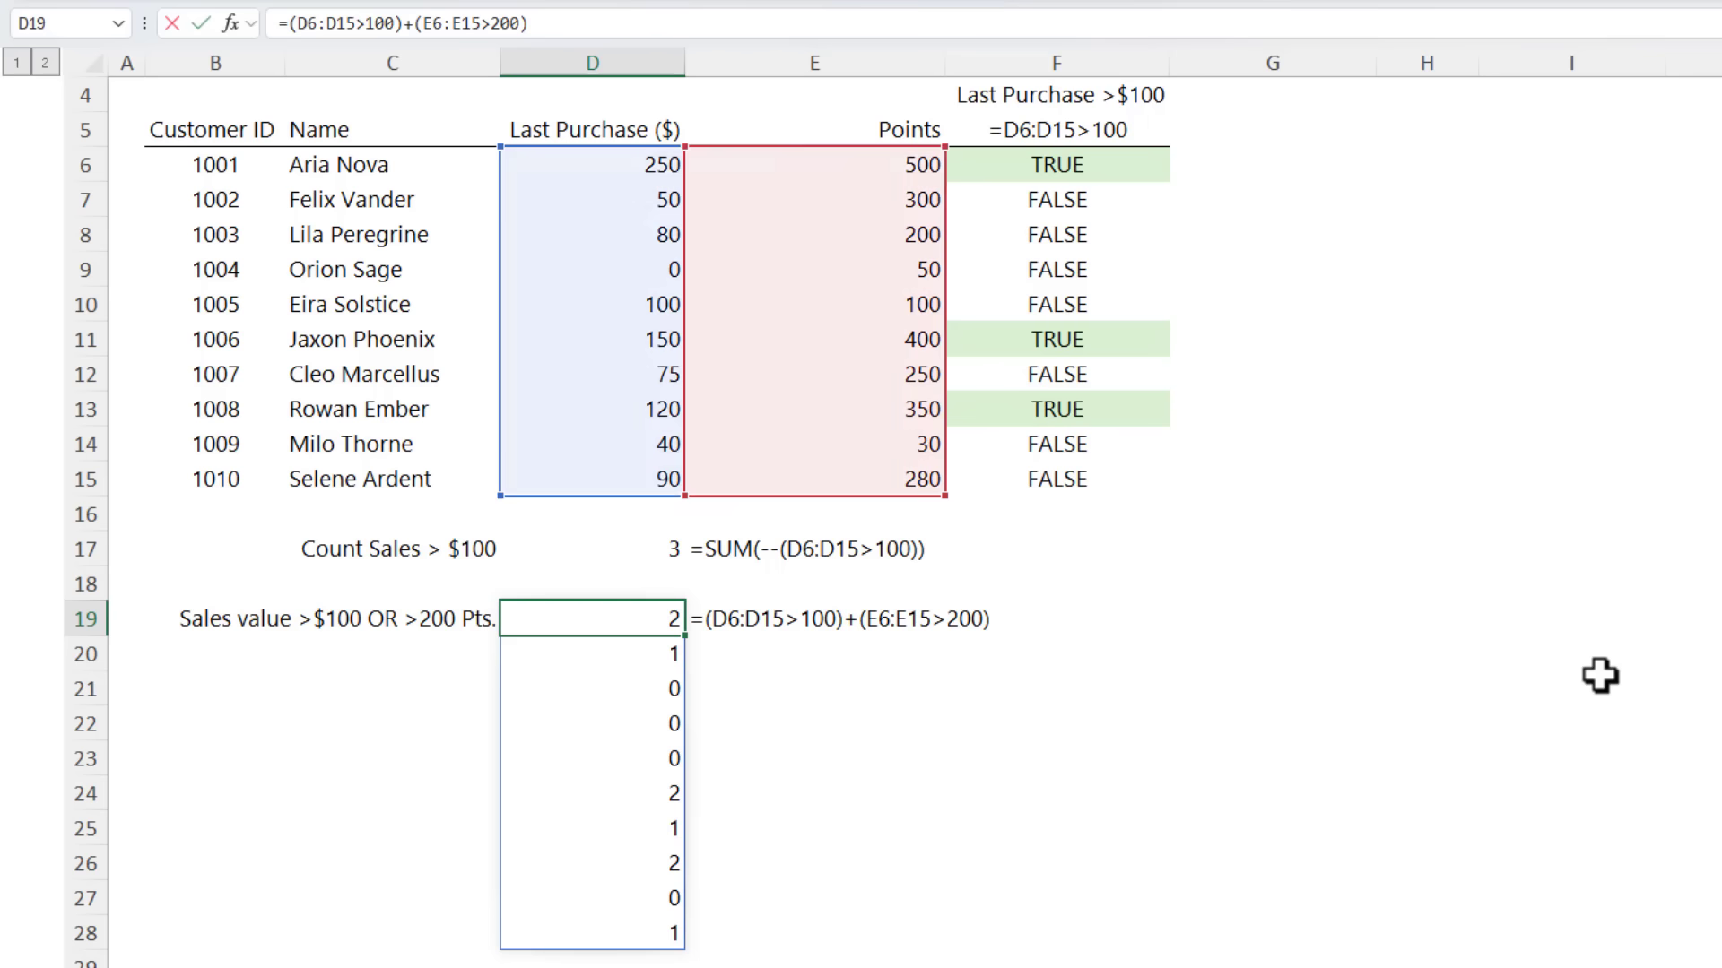
key(Return)
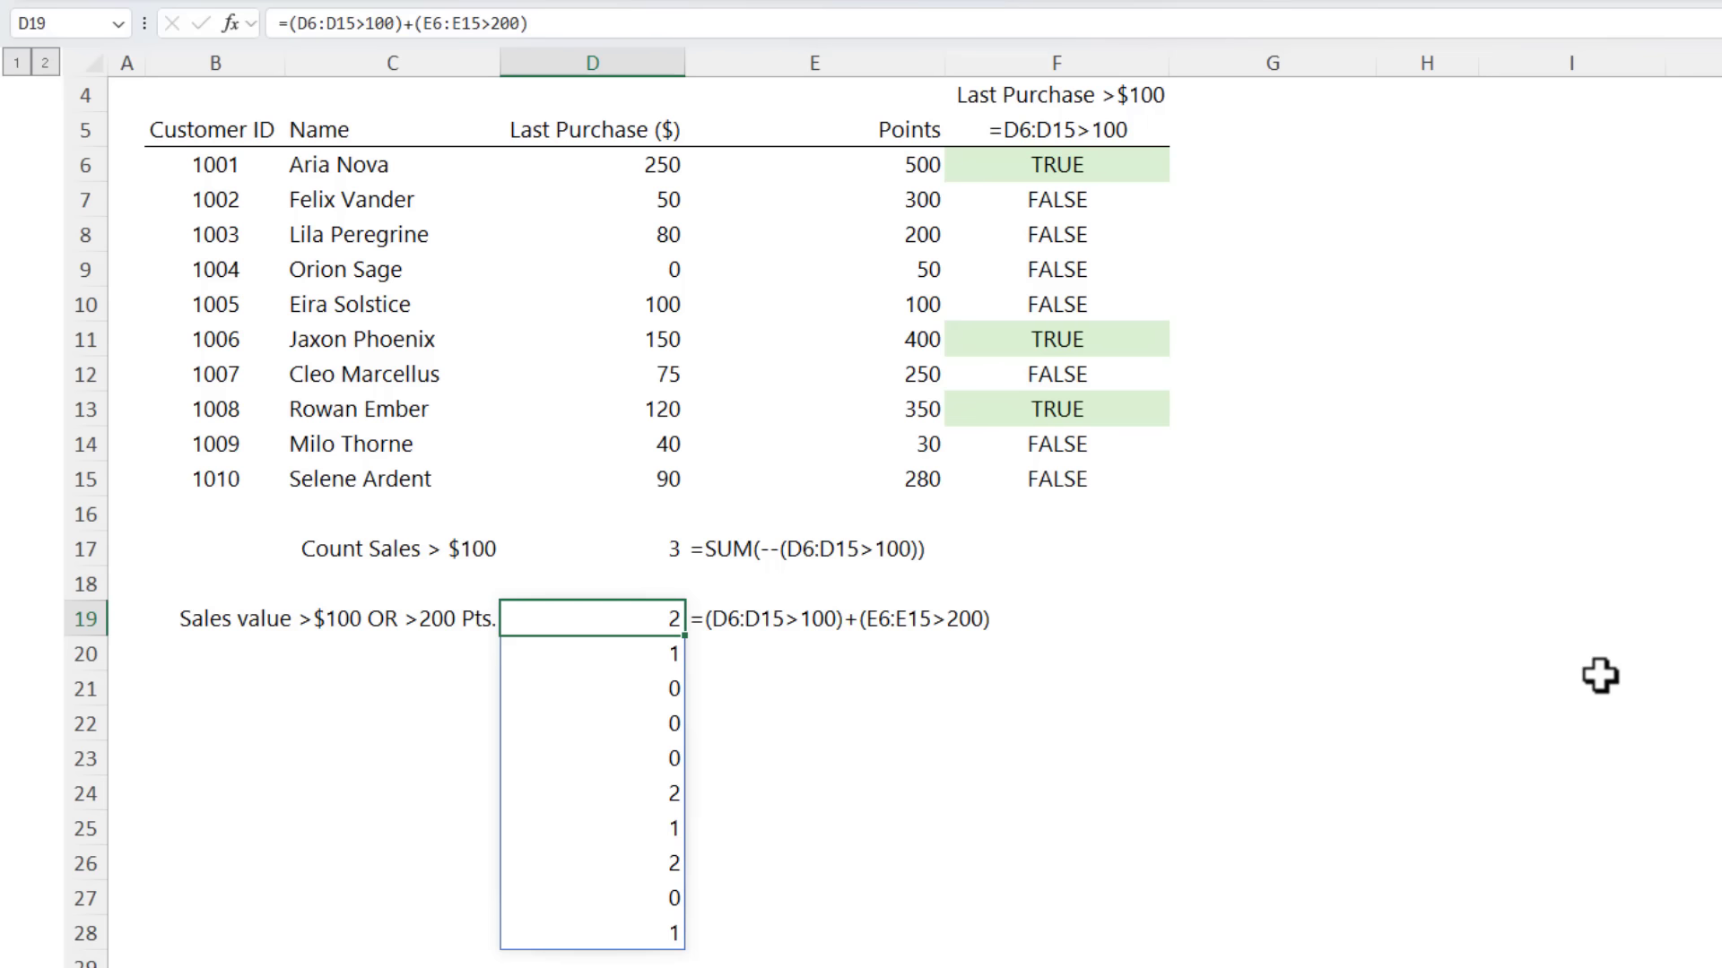
Wrap D19's formula in SIGN() so each qualifying customer scores 1.
key(F2)
key(Home)
key(Right)
text(S)
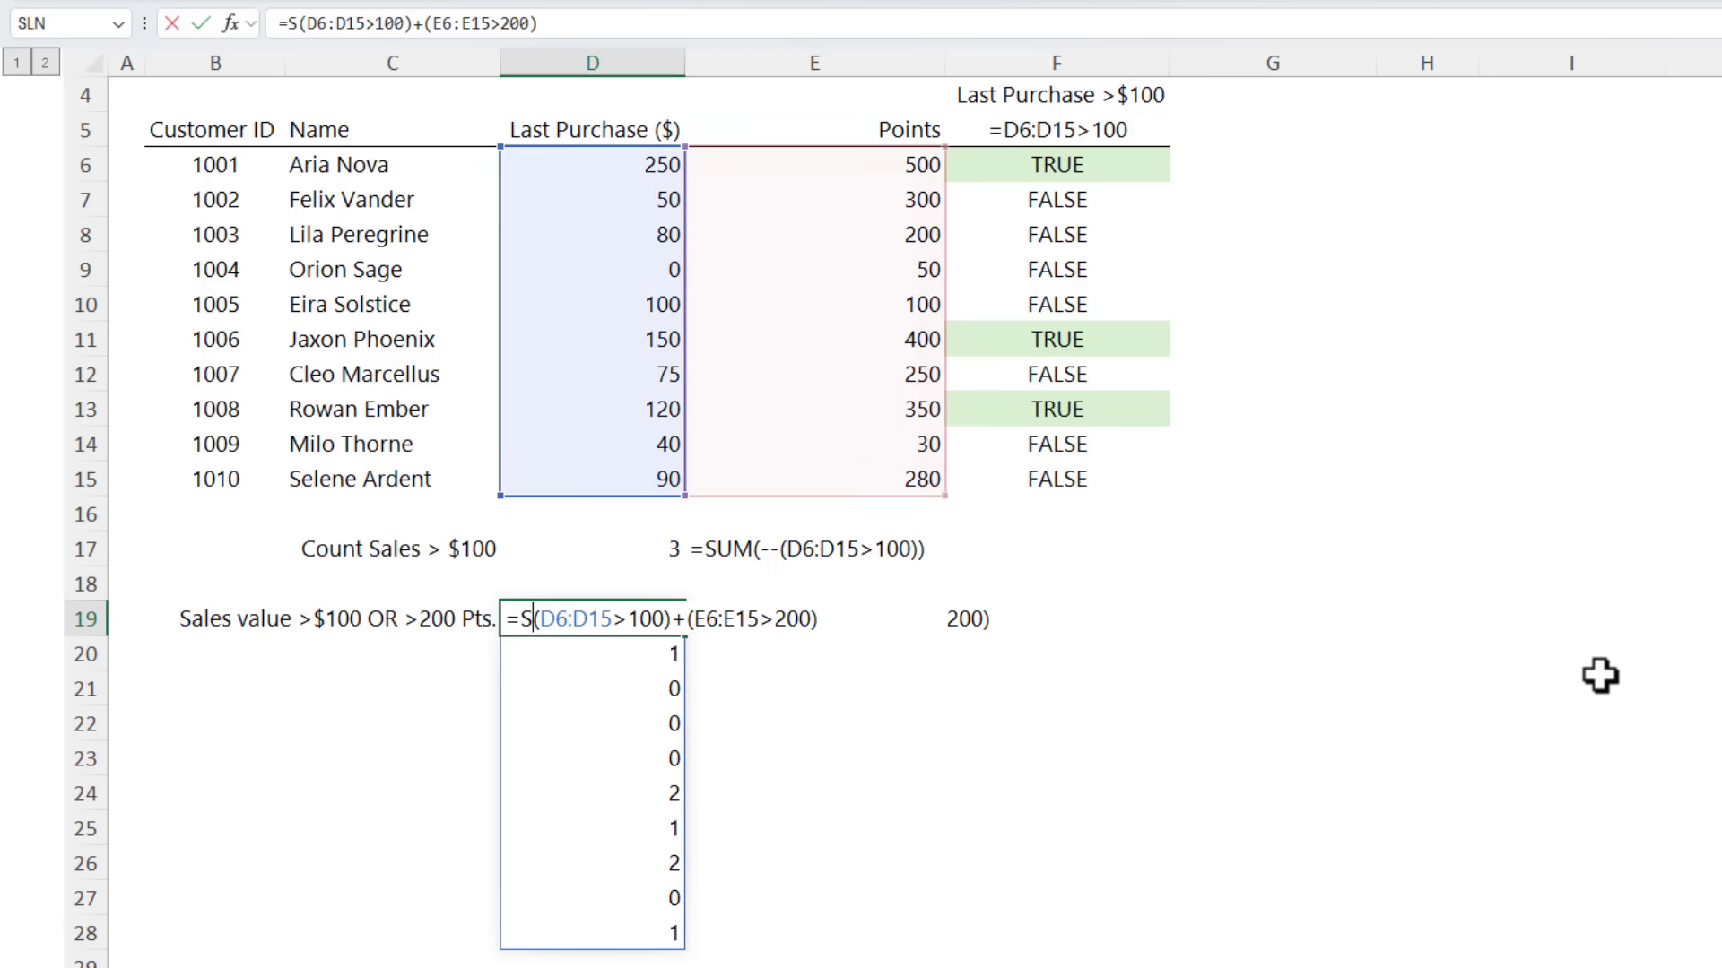
text(IGN()
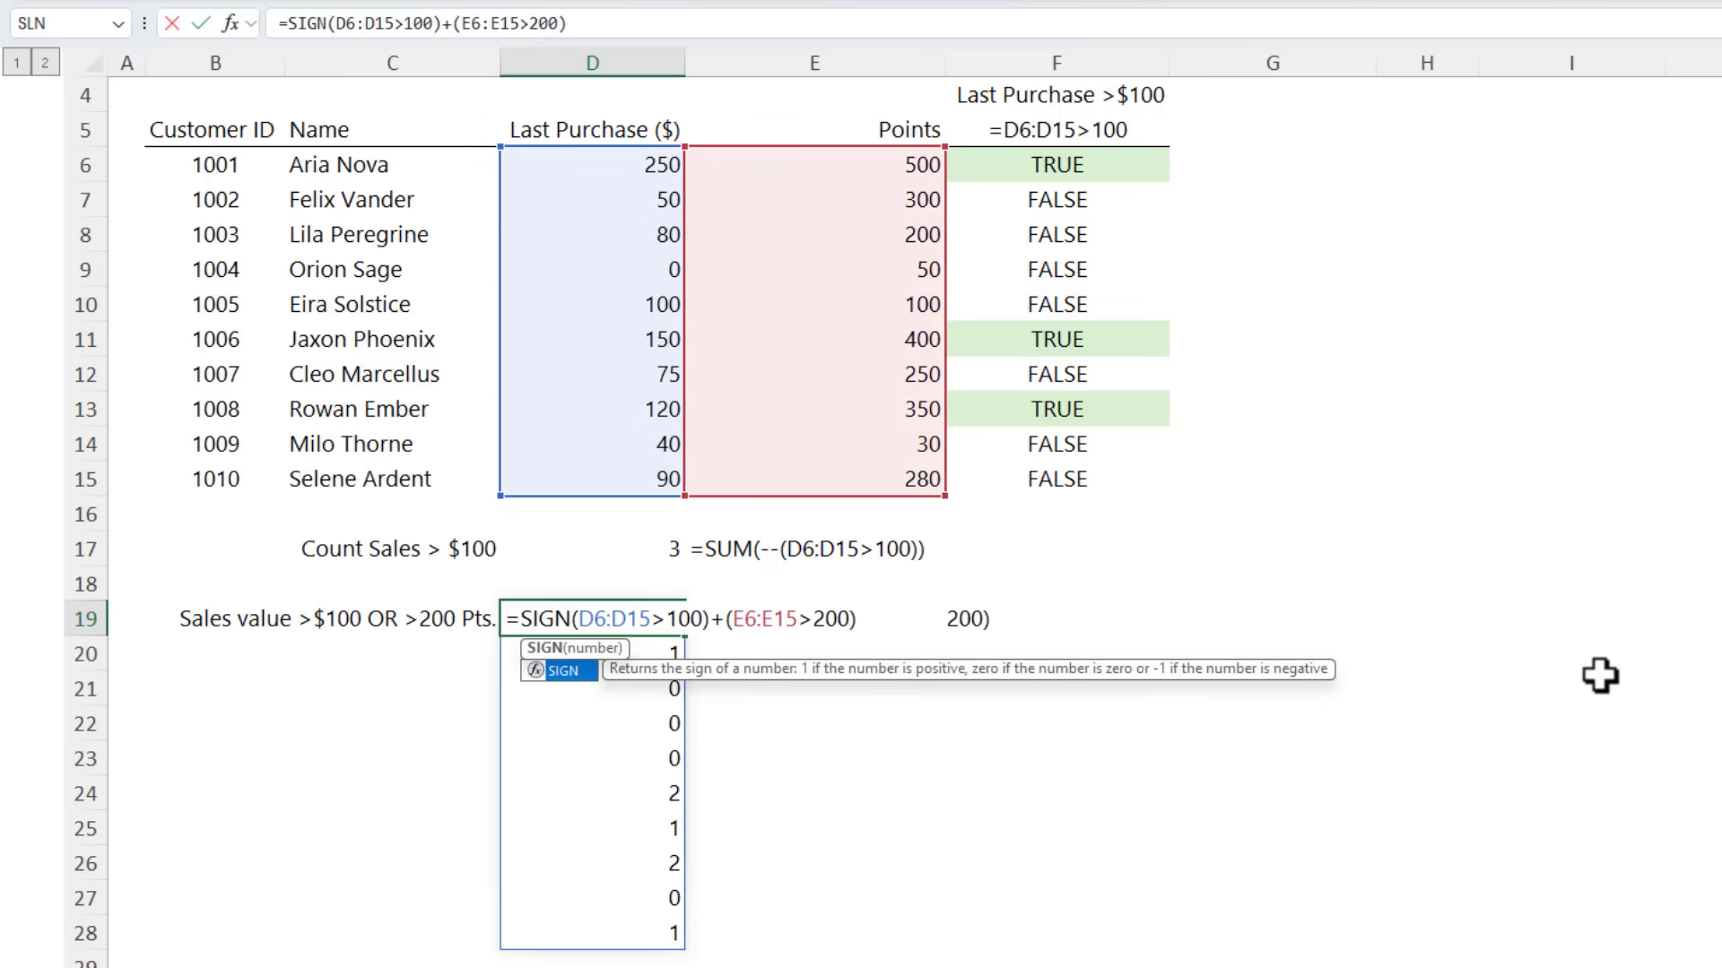
key(End)
text())
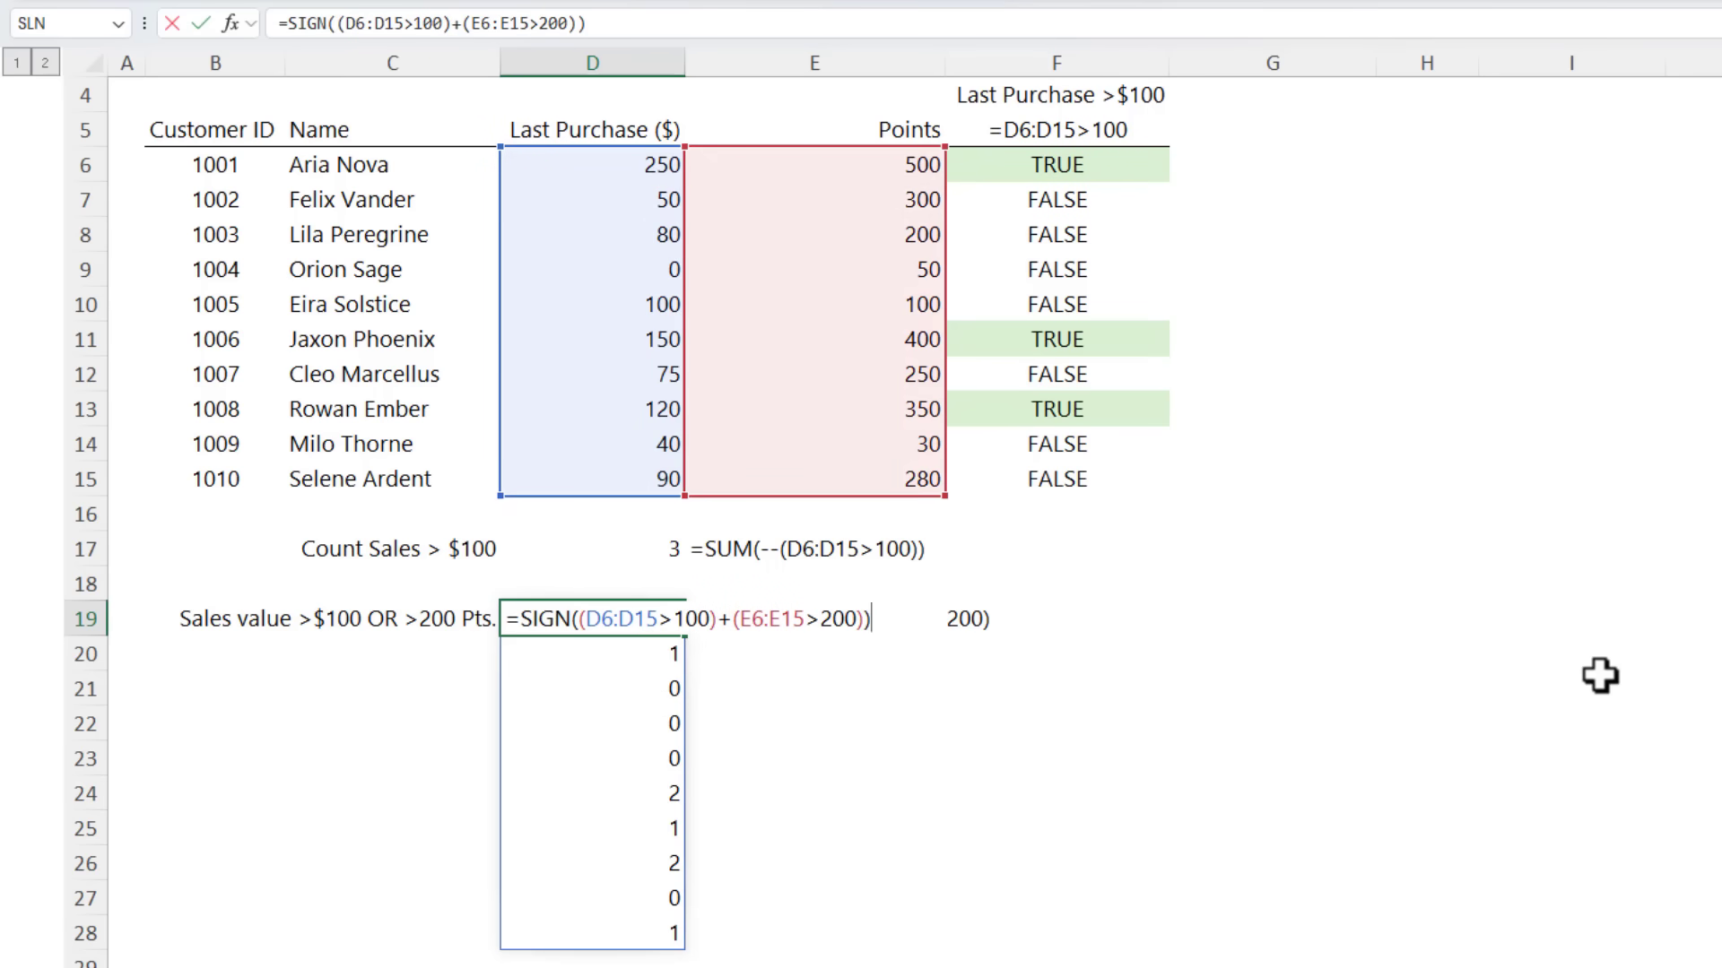
key(ctrl+Return)
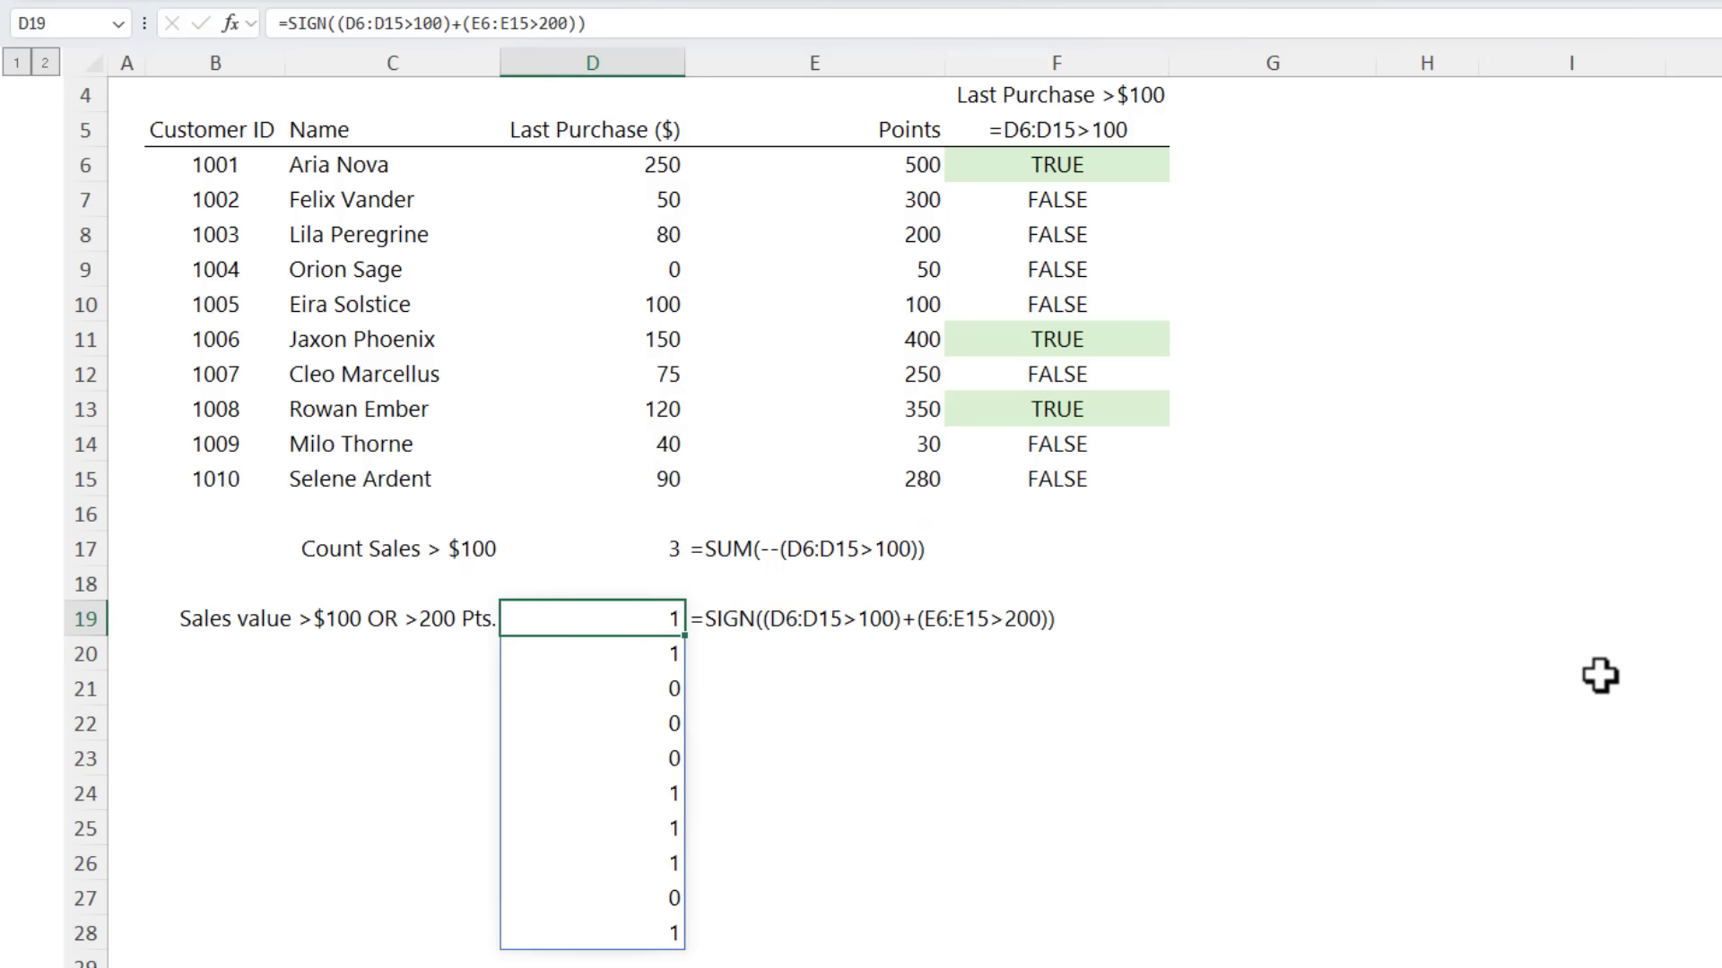
Multiply the SIGN result by D6:D15 to show each qualifying purchase value.
key(F2)
text(*)
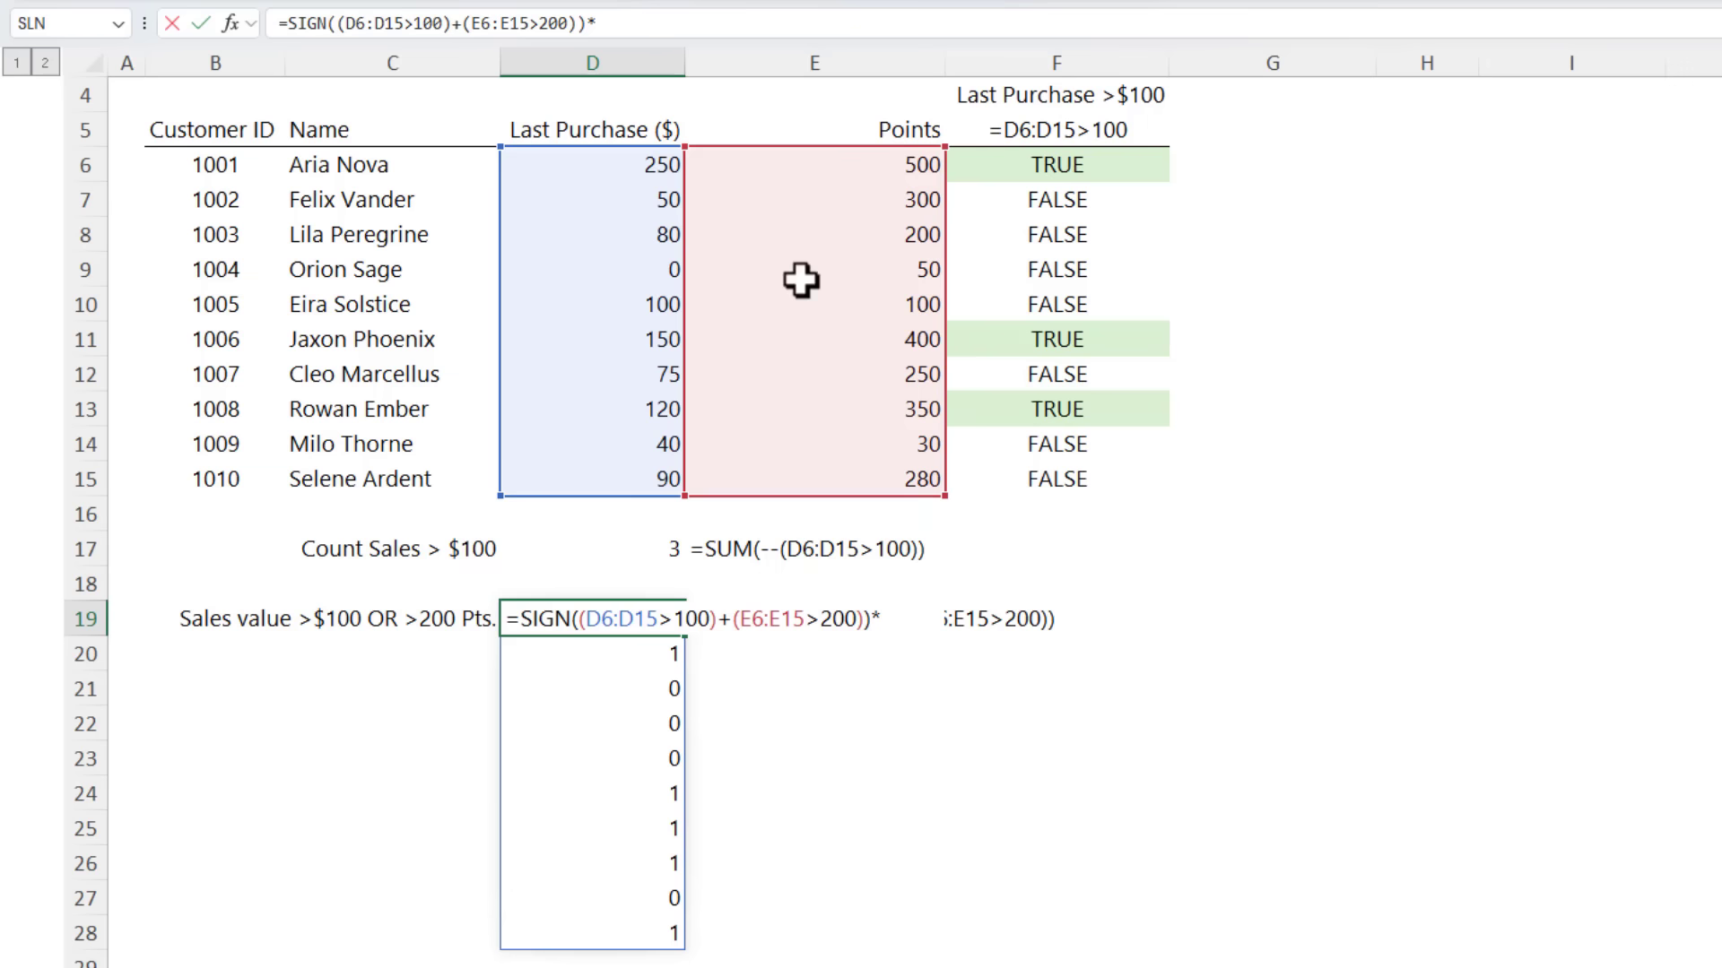
drag(569, 165, 612, 482)
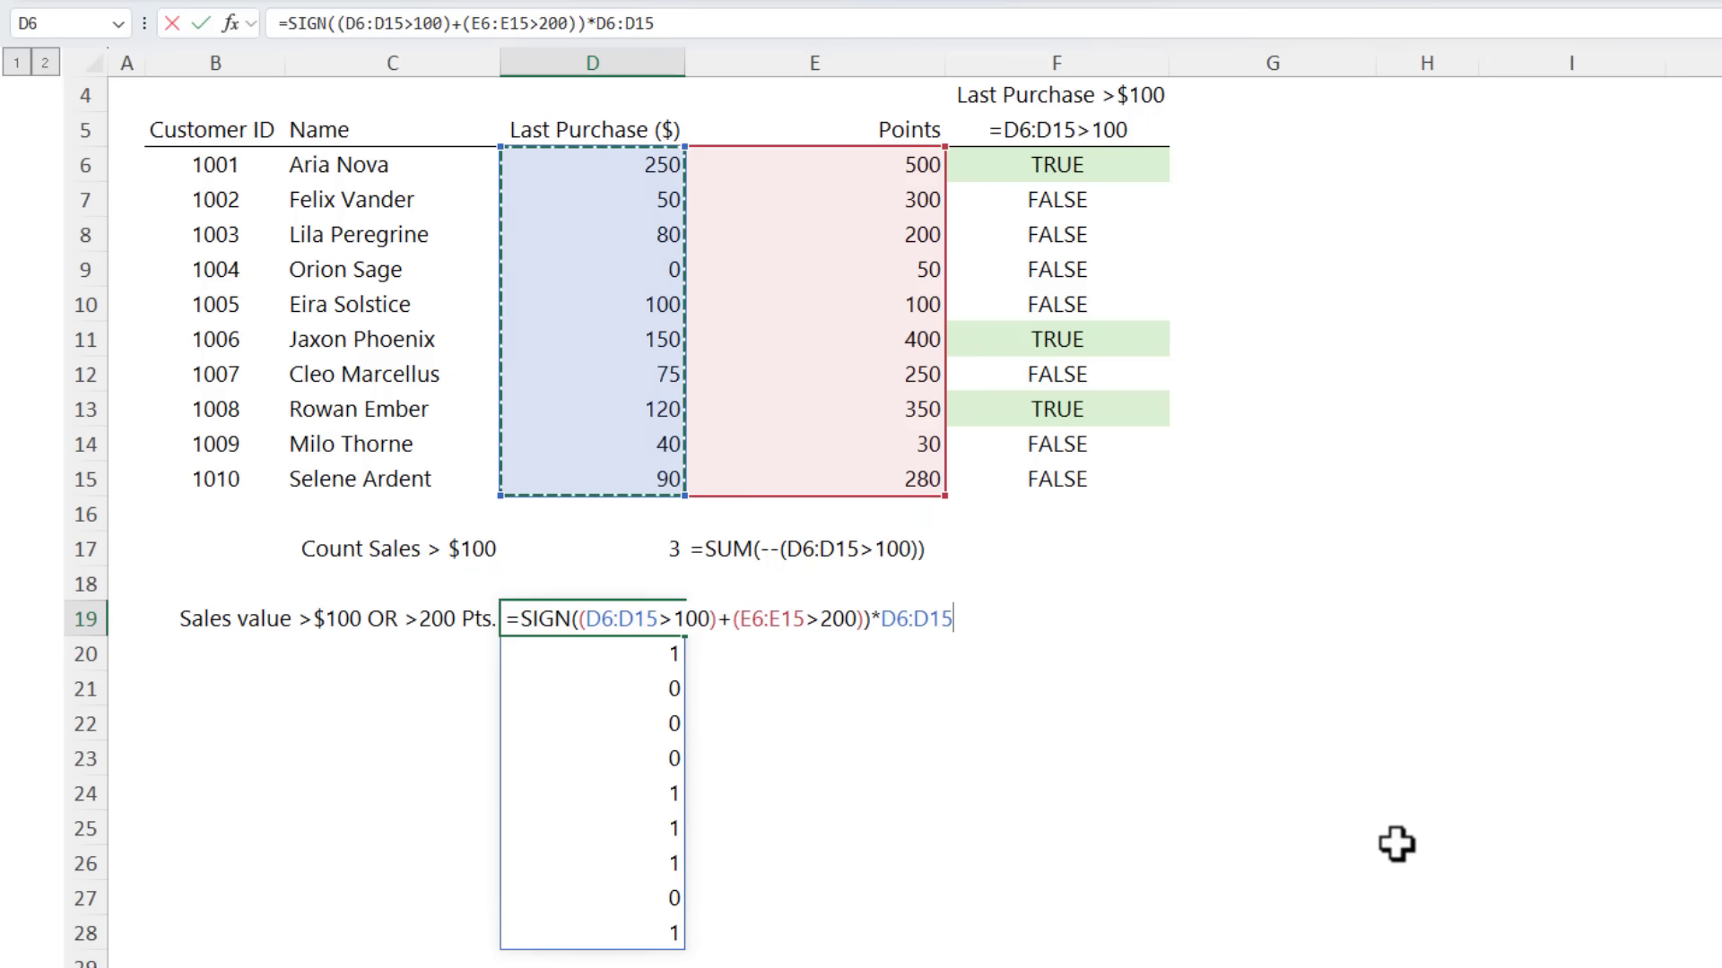
key(Return)
key(Up)
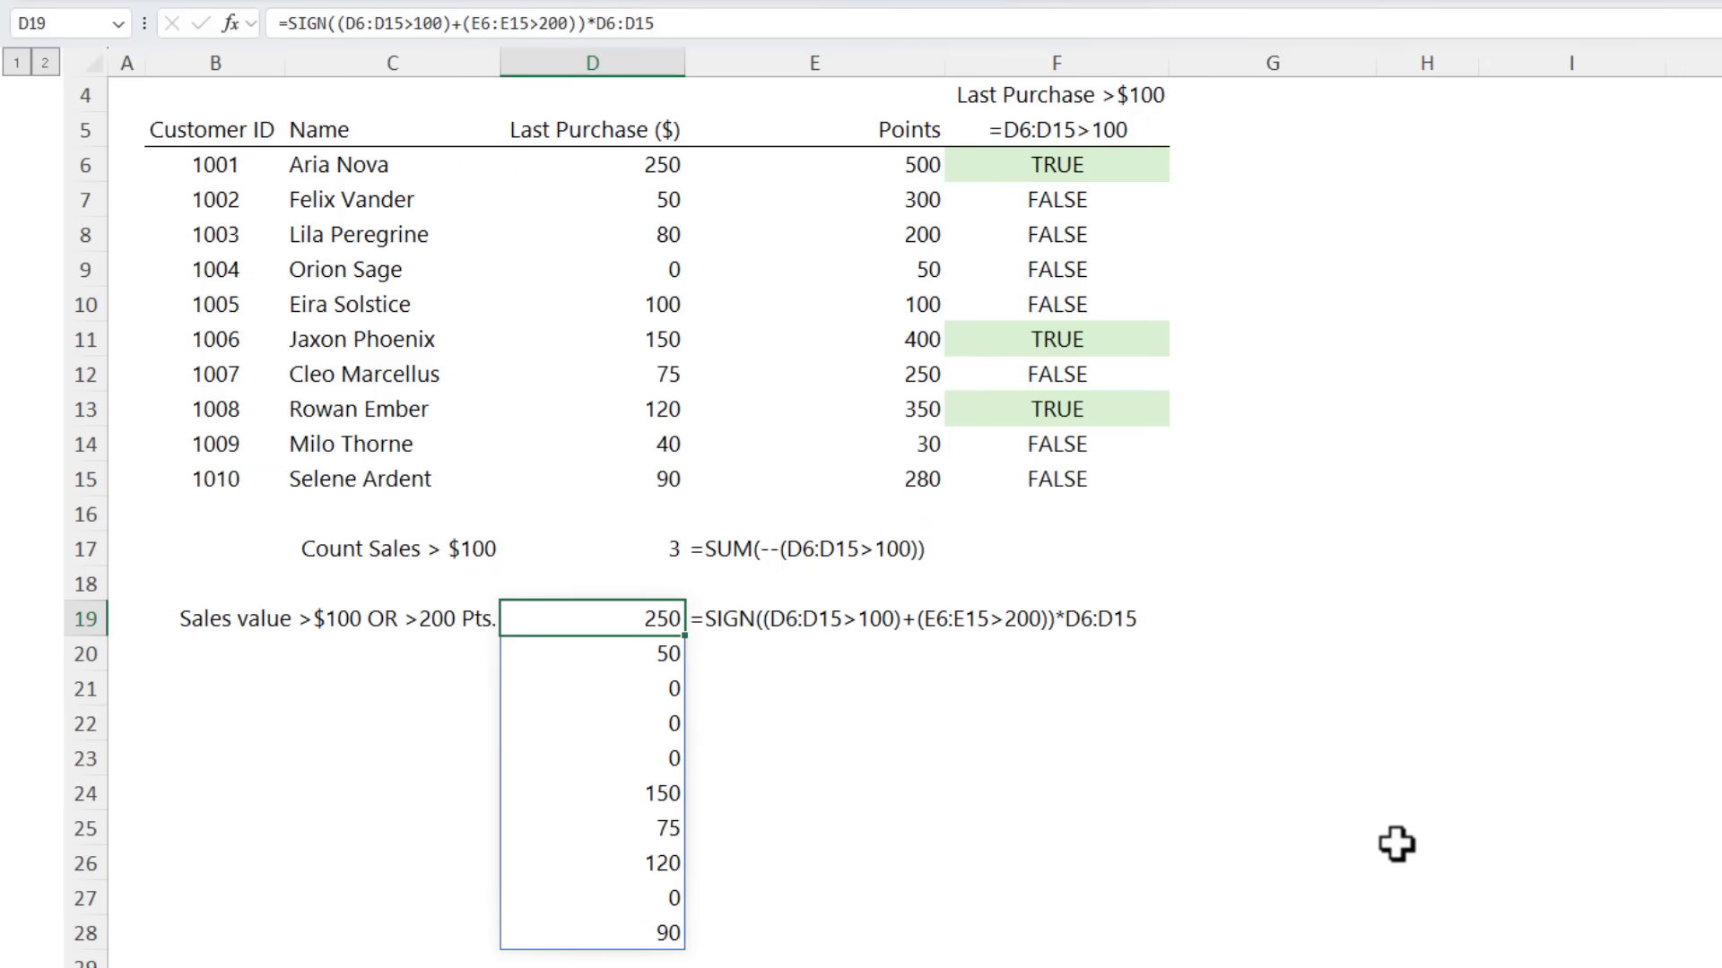
Wrap the whole D19 formula in SUM() to total 735.
key(F2)
key(Home)
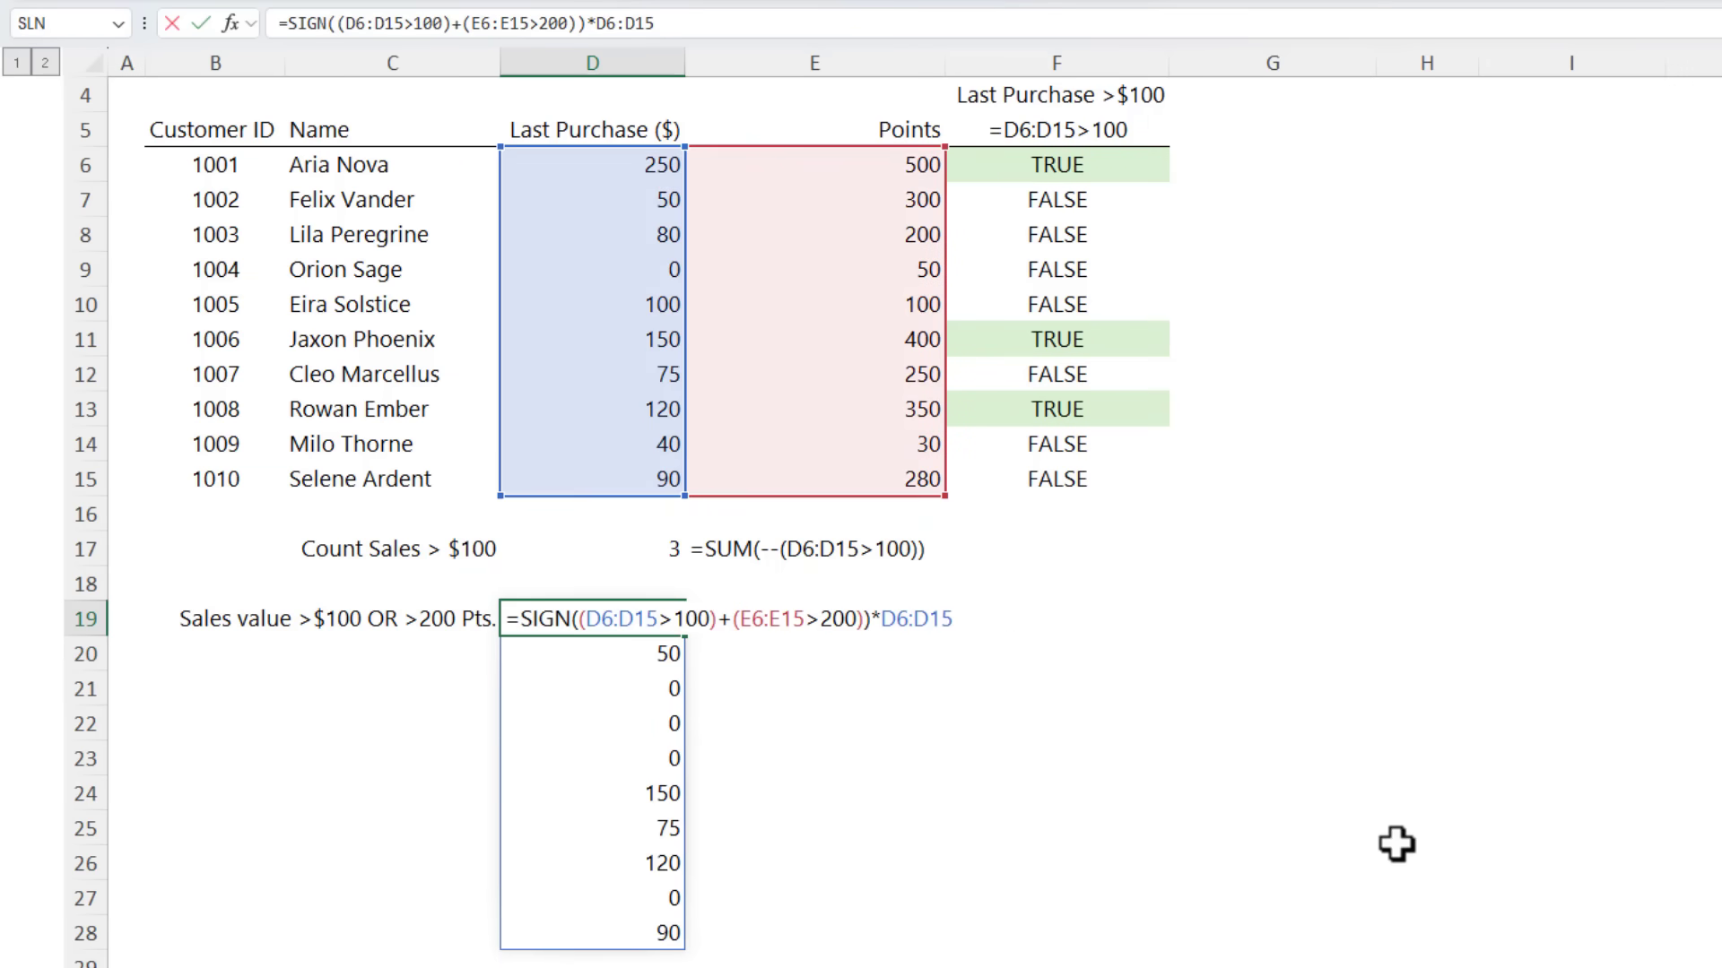
key(Right)
text(SUM()
key(End)
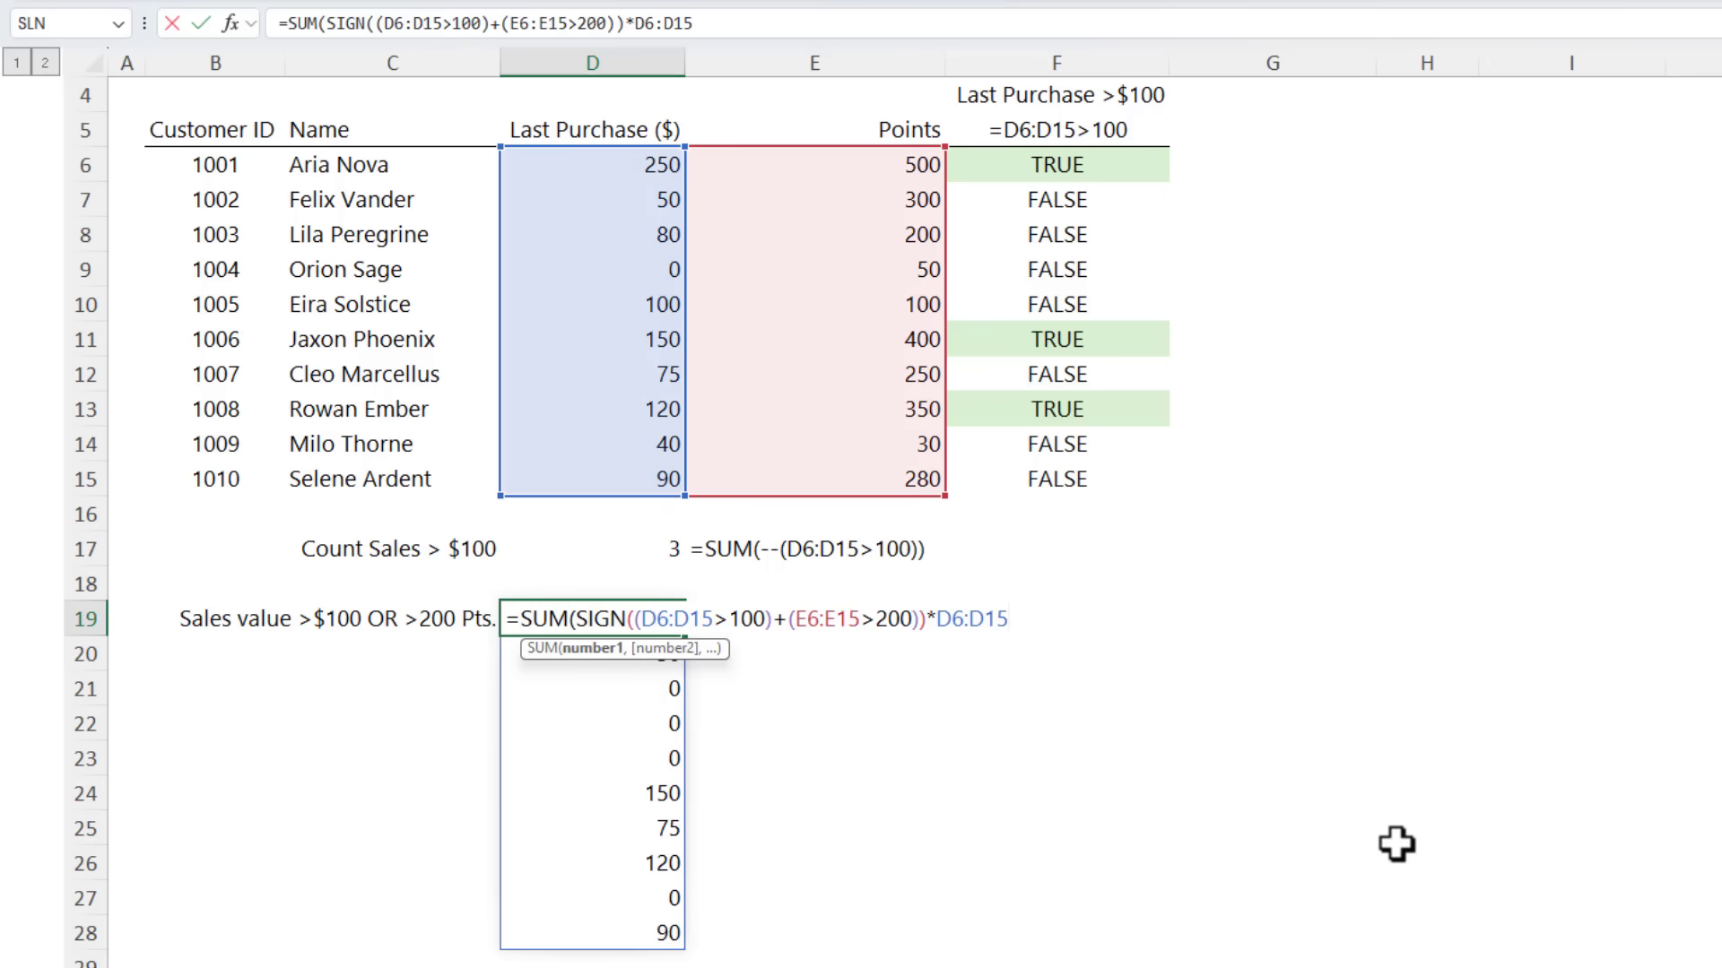
text())
key(Return)
key(Up)
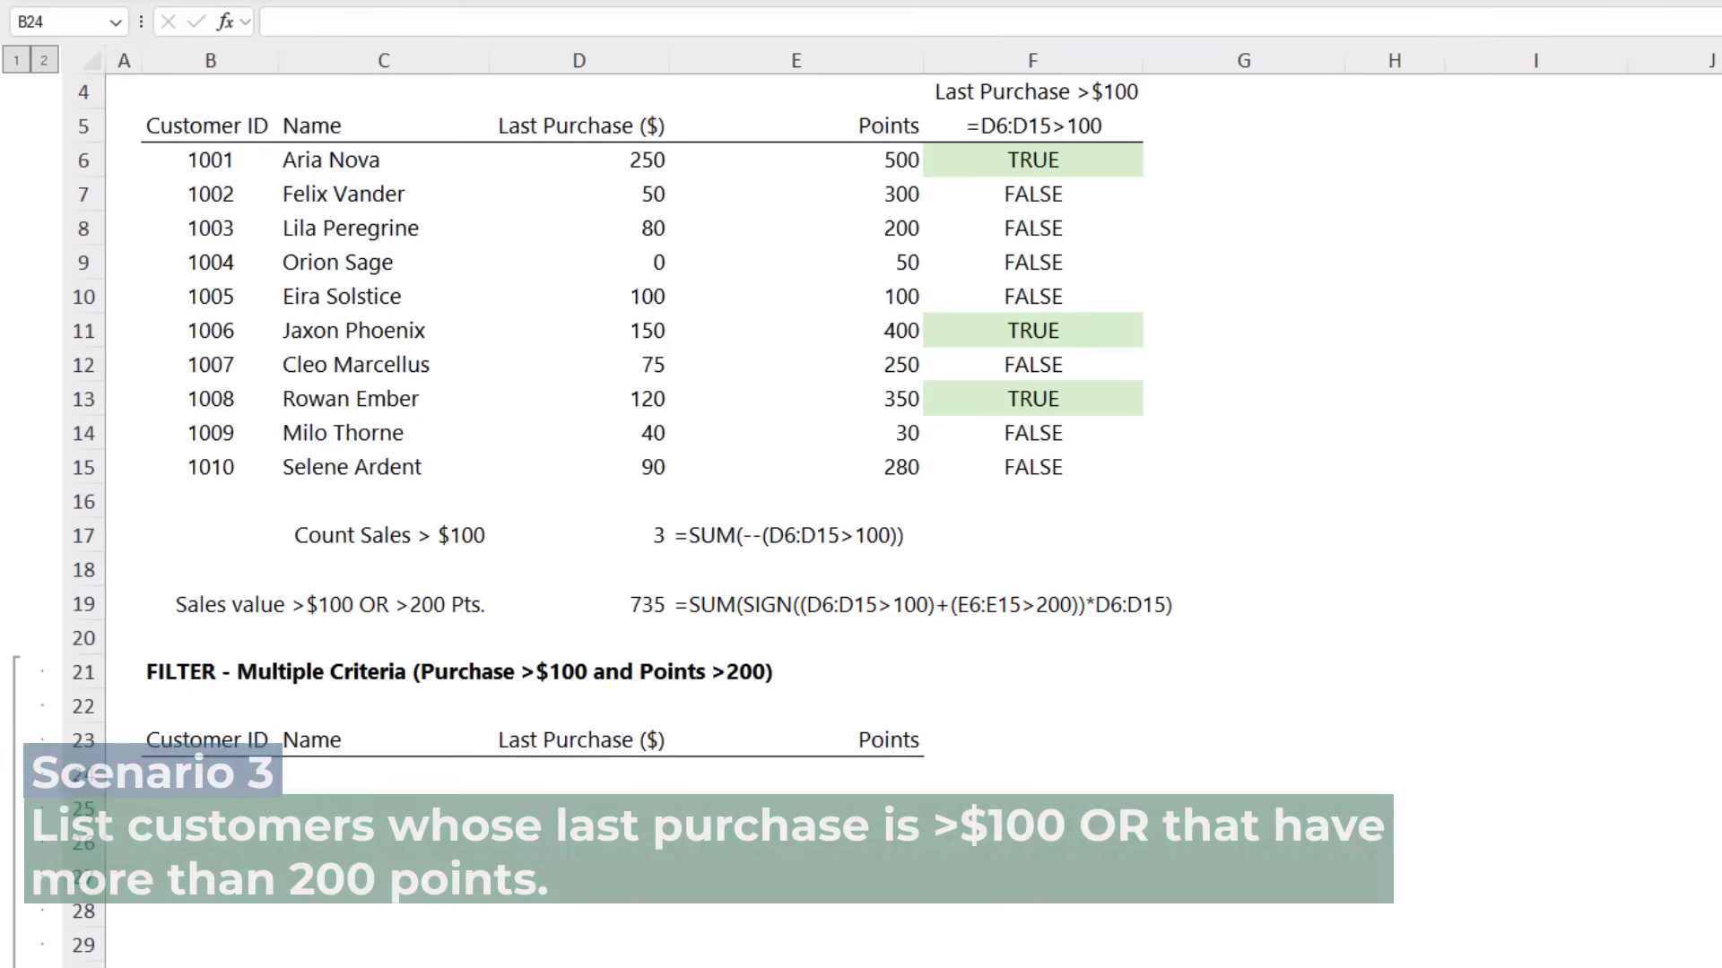
Enter =FILTER(B6:E15,(D6:D15>100)+(E6:E15>200)) in B24, listing six customers.
text(=fil)
key(Tab)
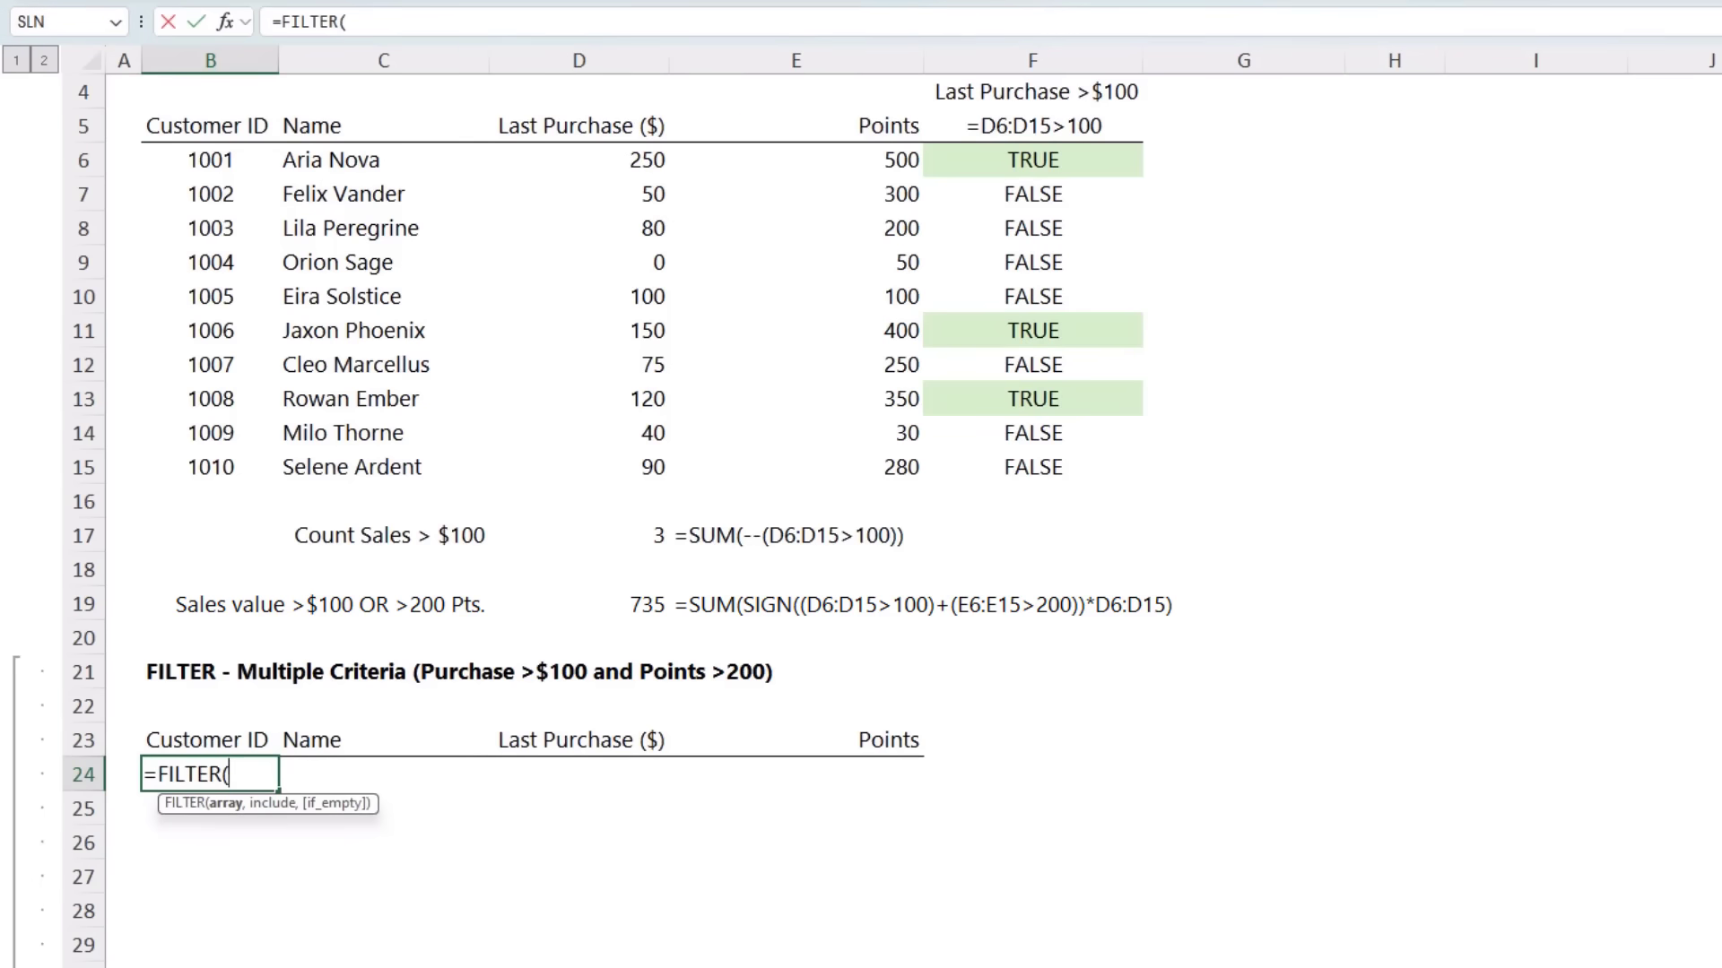
drag(208, 160, 834, 461)
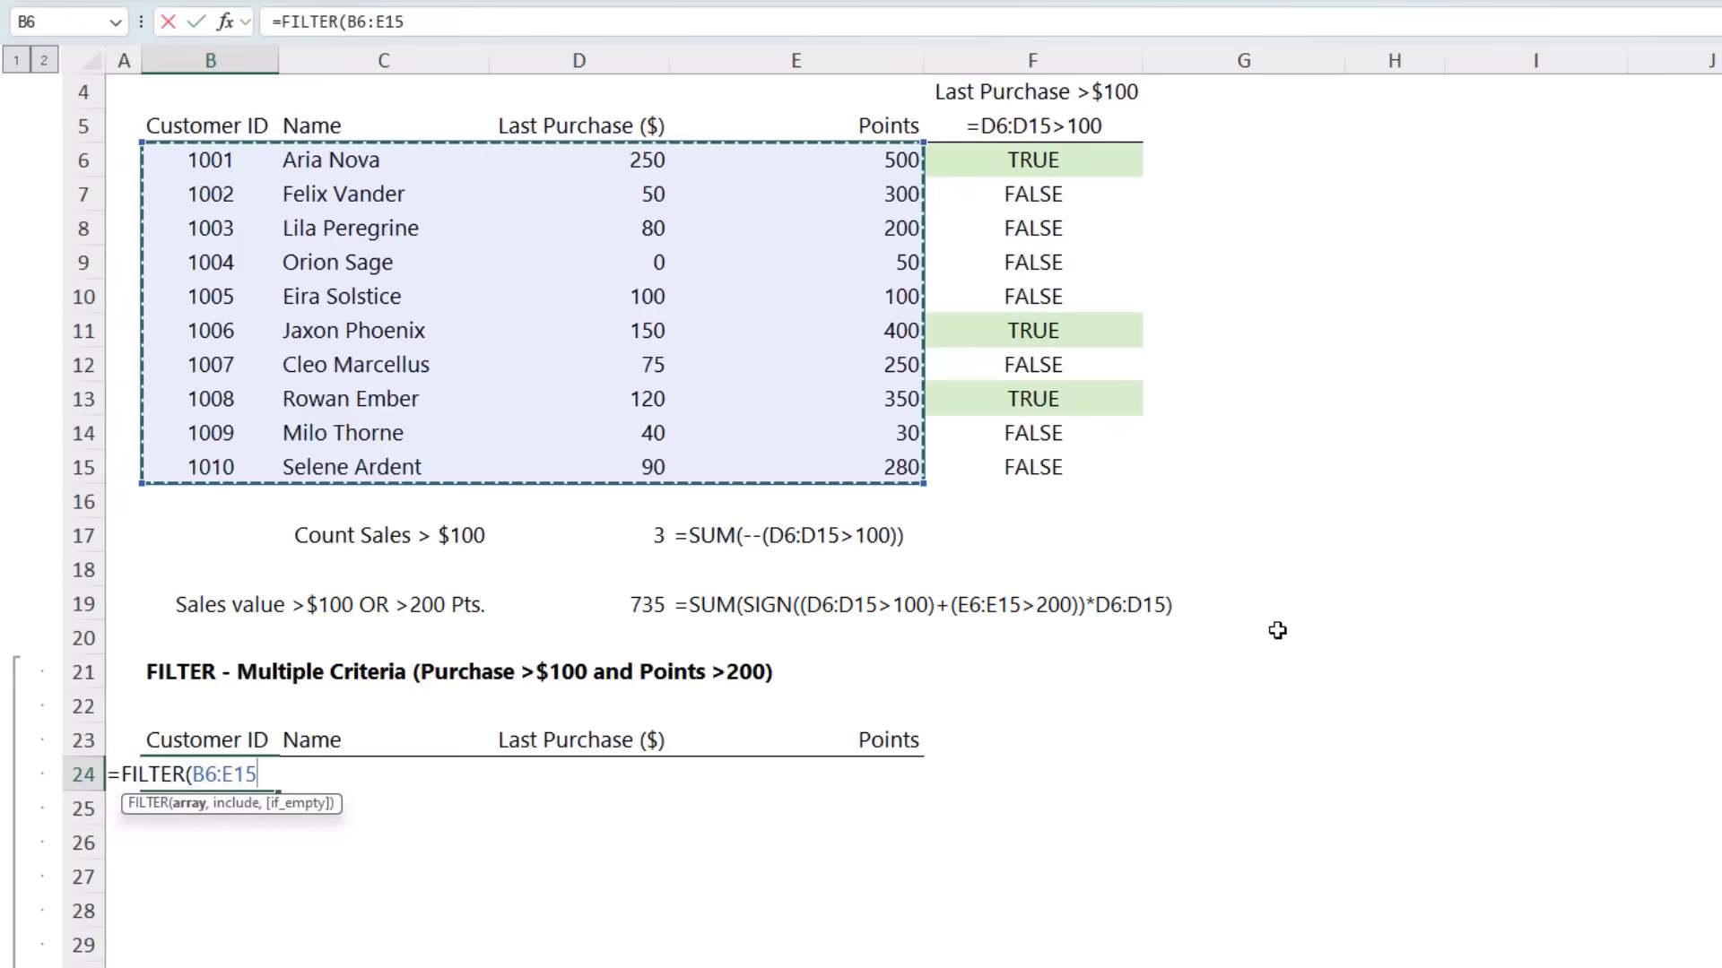
text(,)
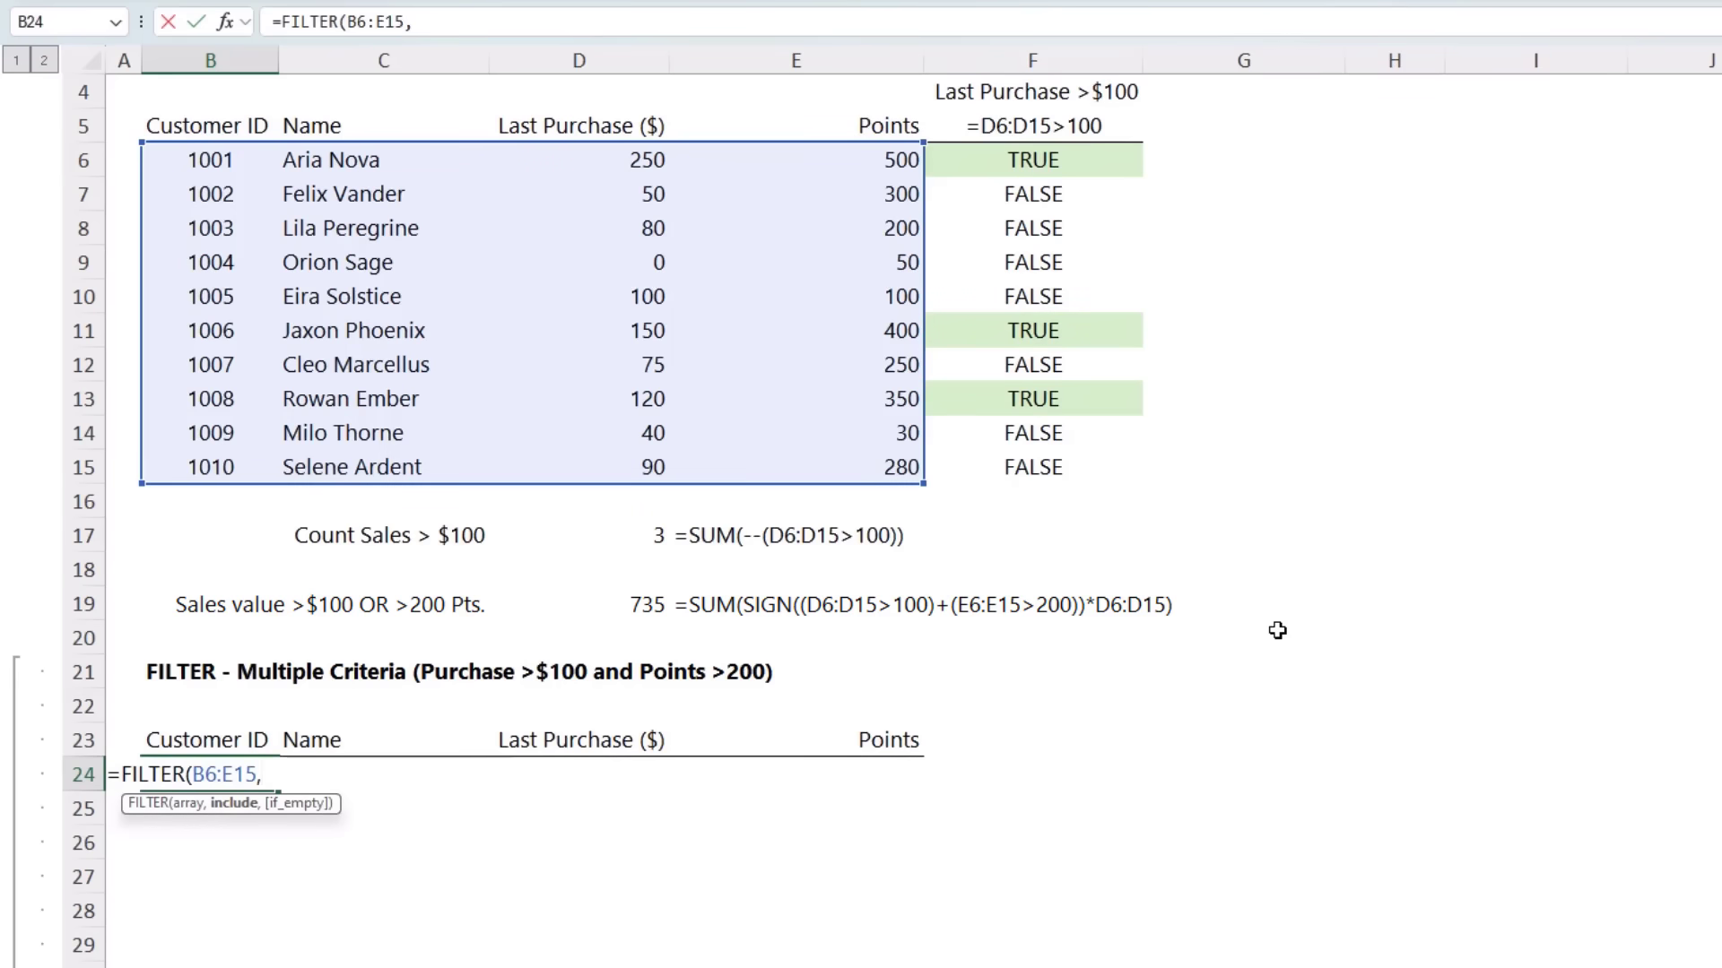
text(()
drag(579, 163, 574, 467)
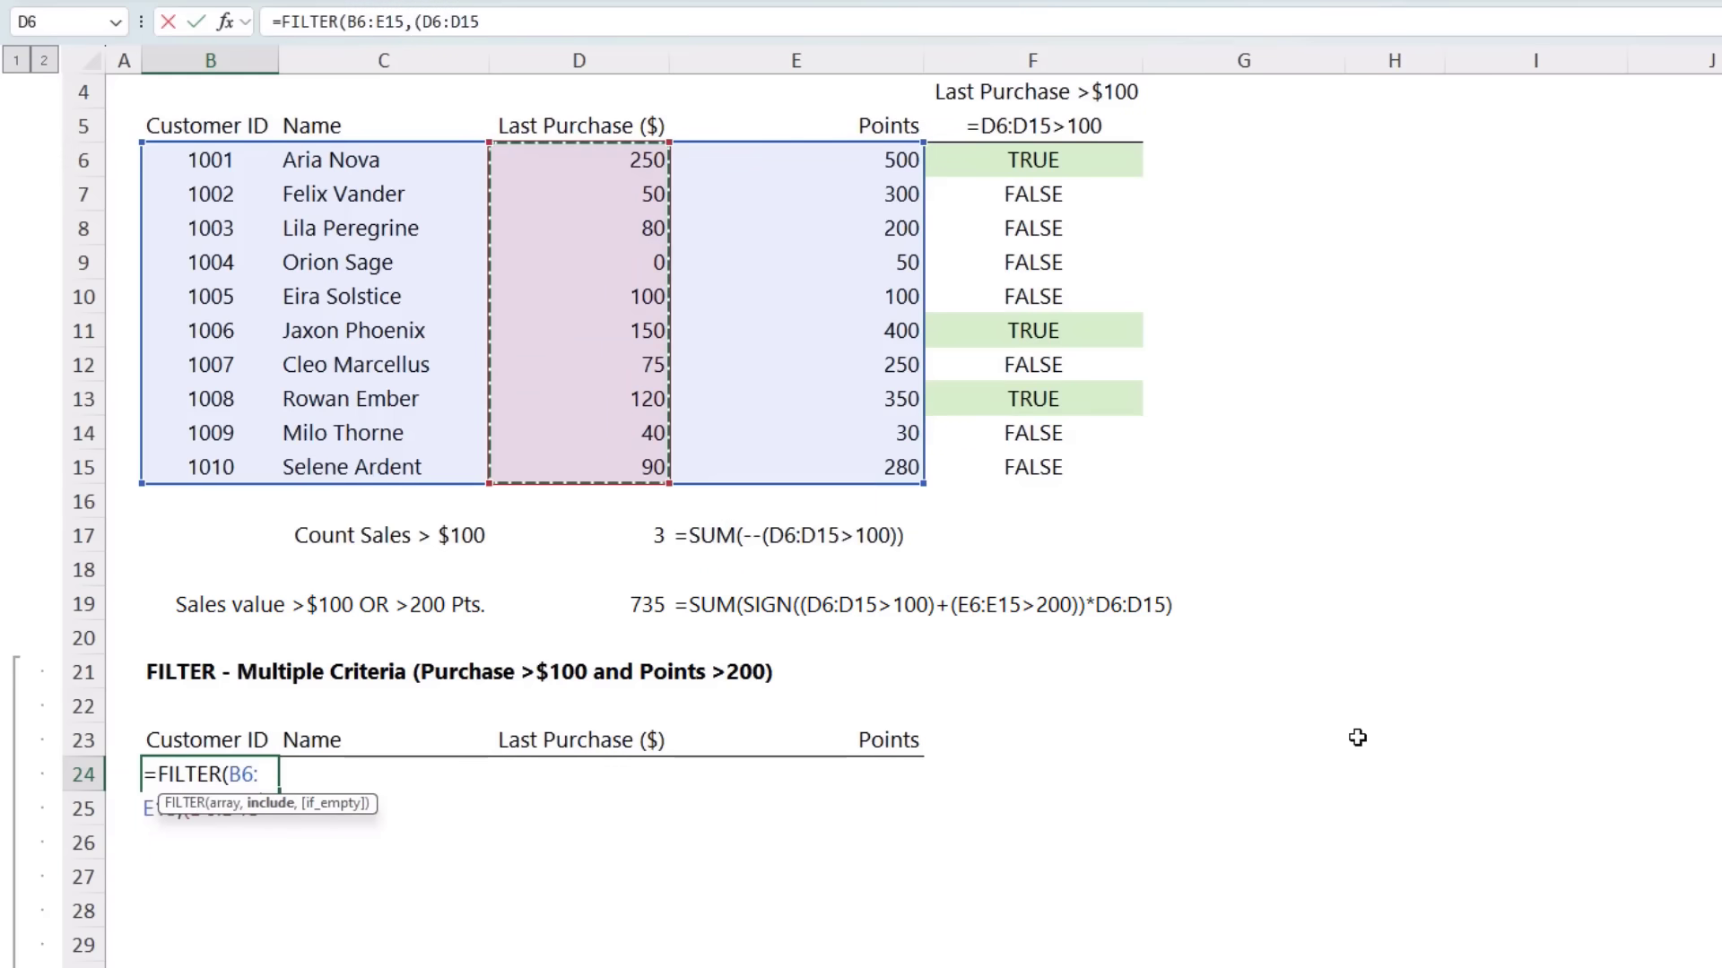
text(>100)
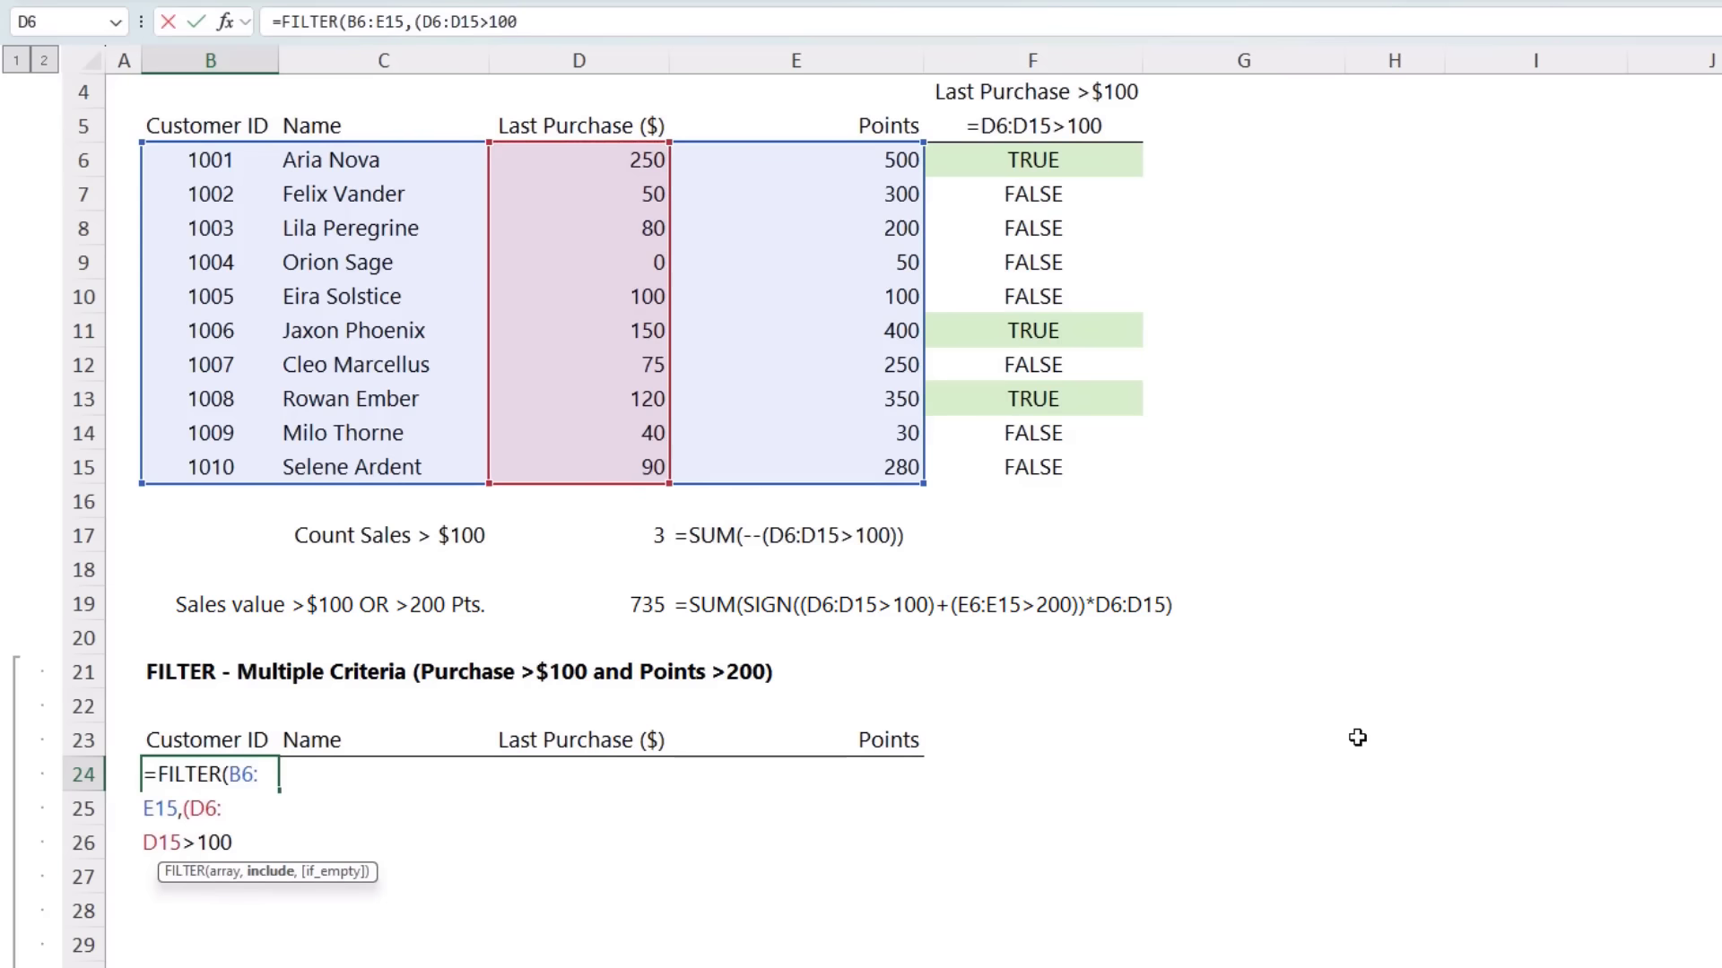
text()+()
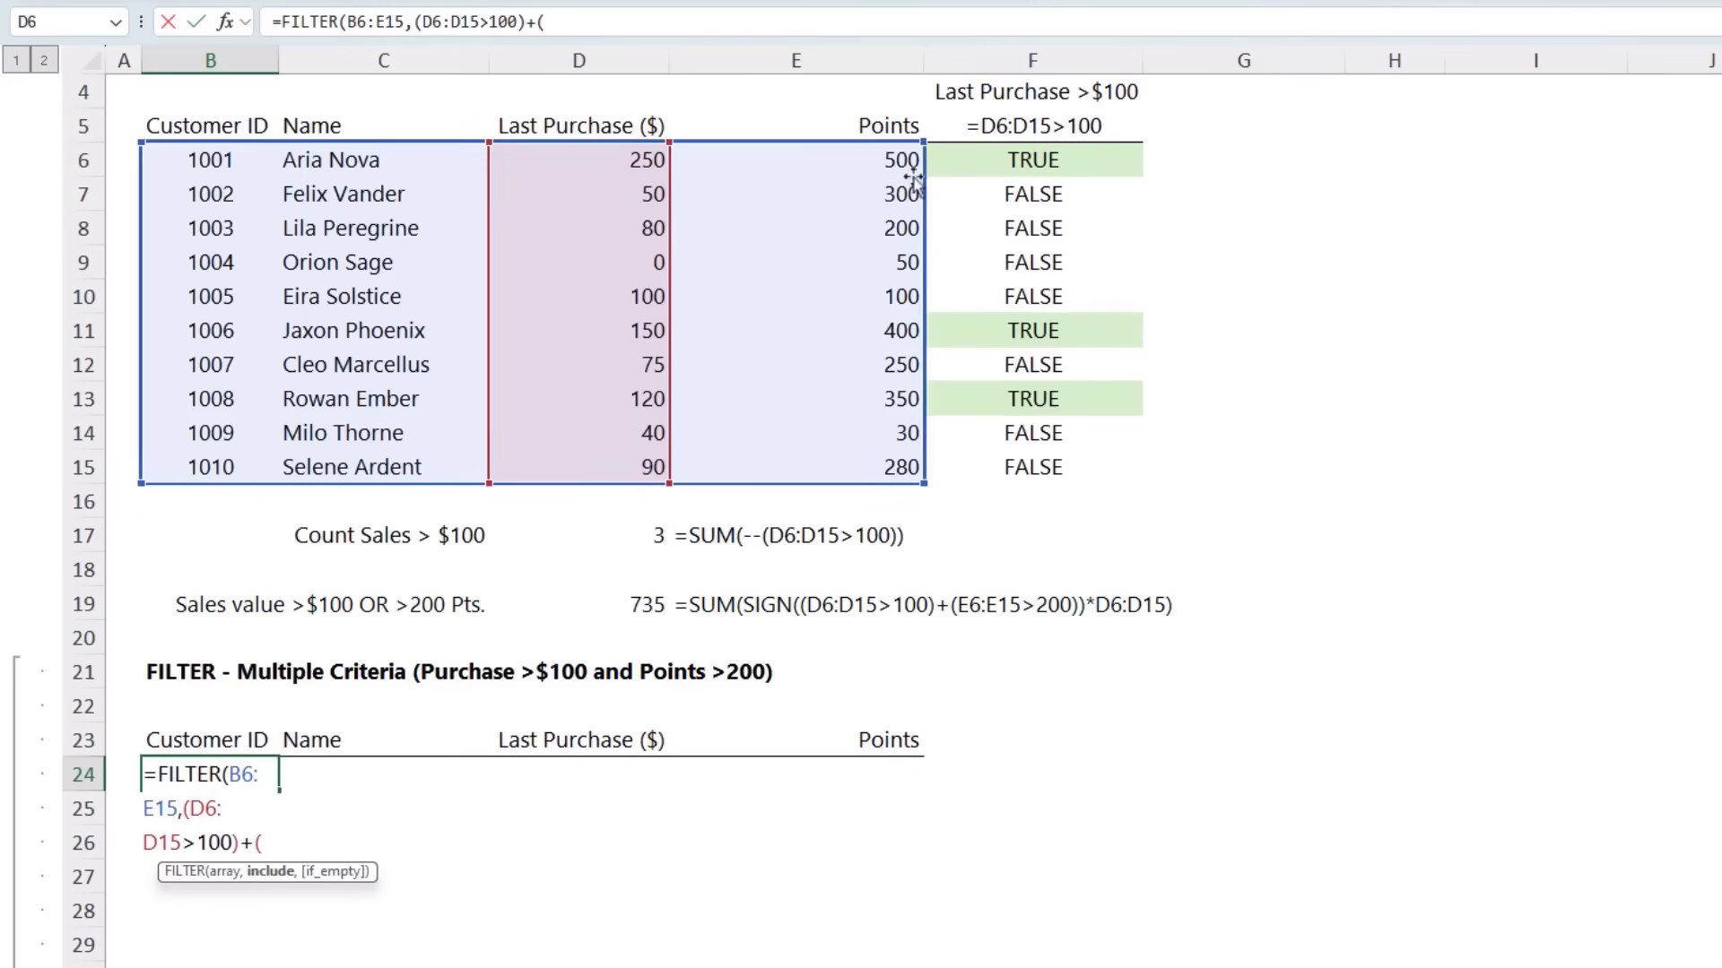
drag(897, 162, 900, 467)
text(>200)
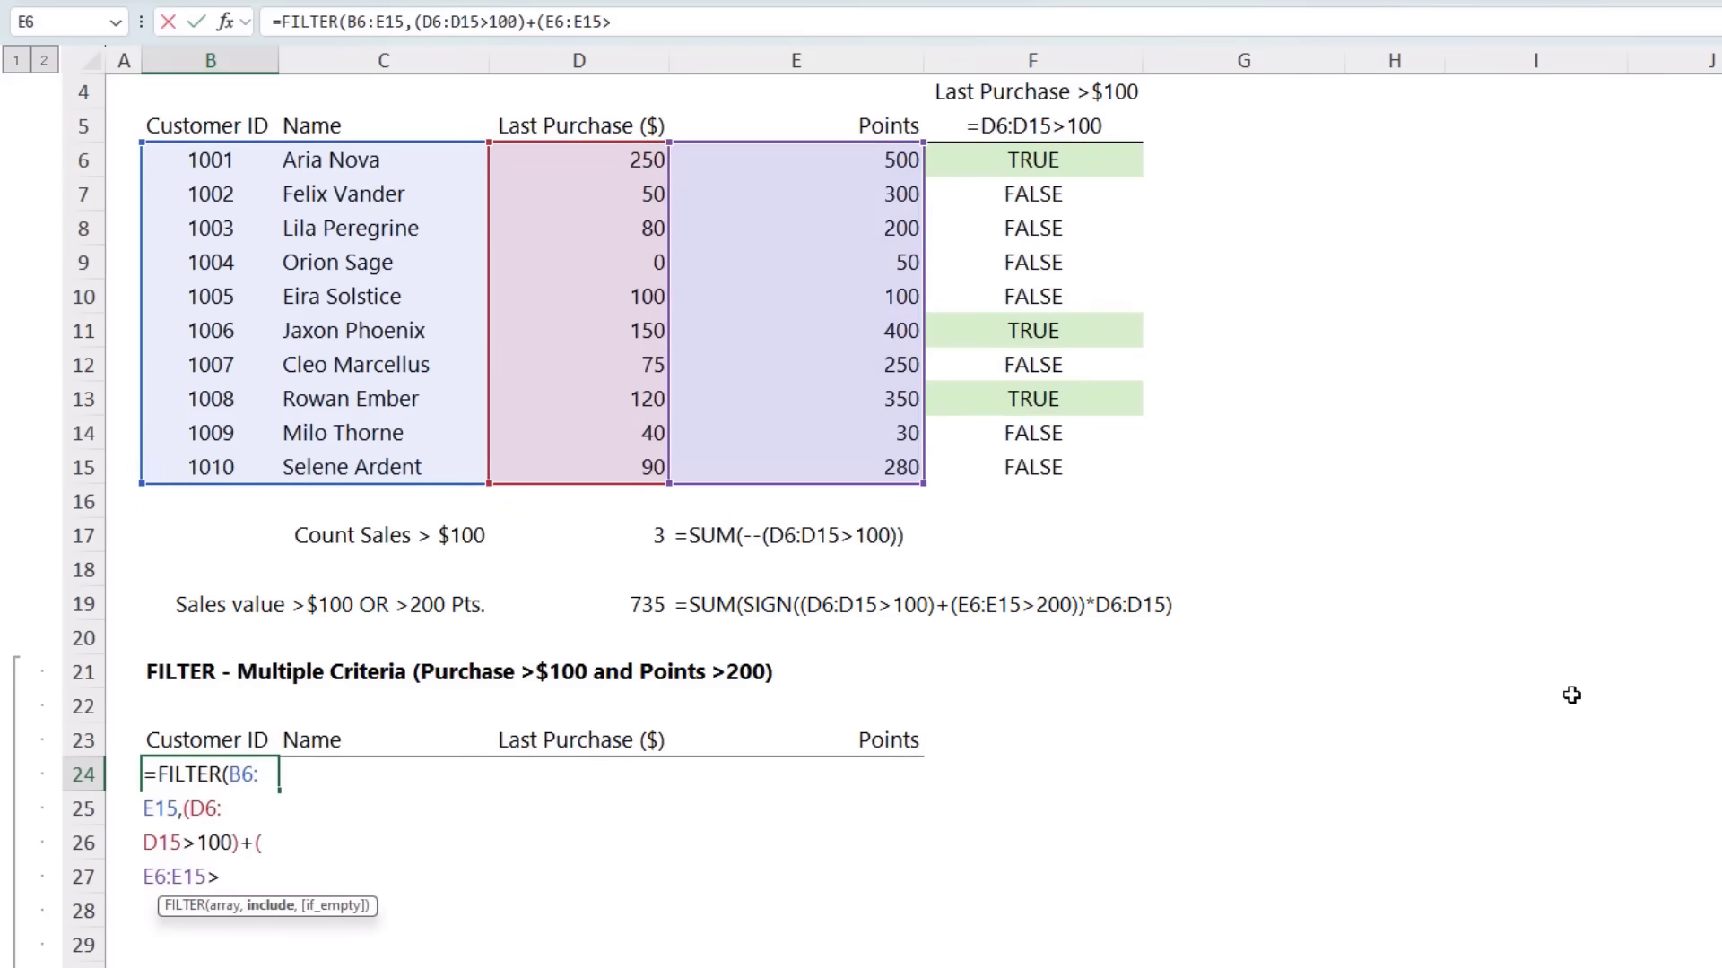
text()))
key(Return)
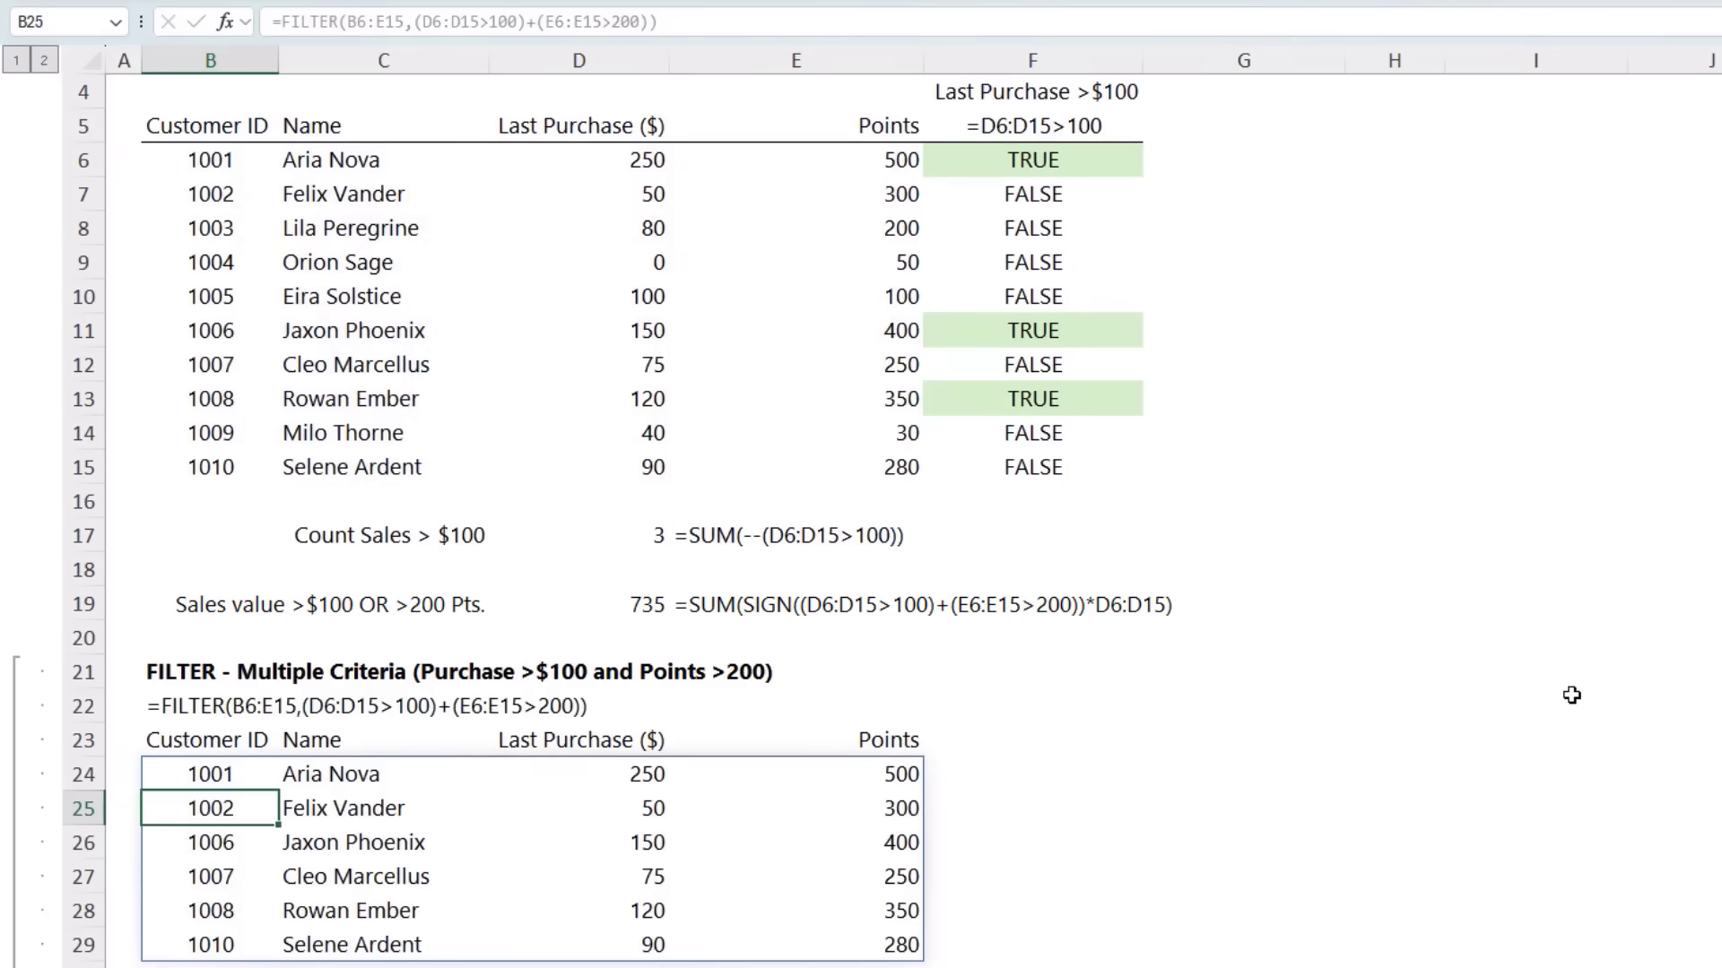
key(Up)
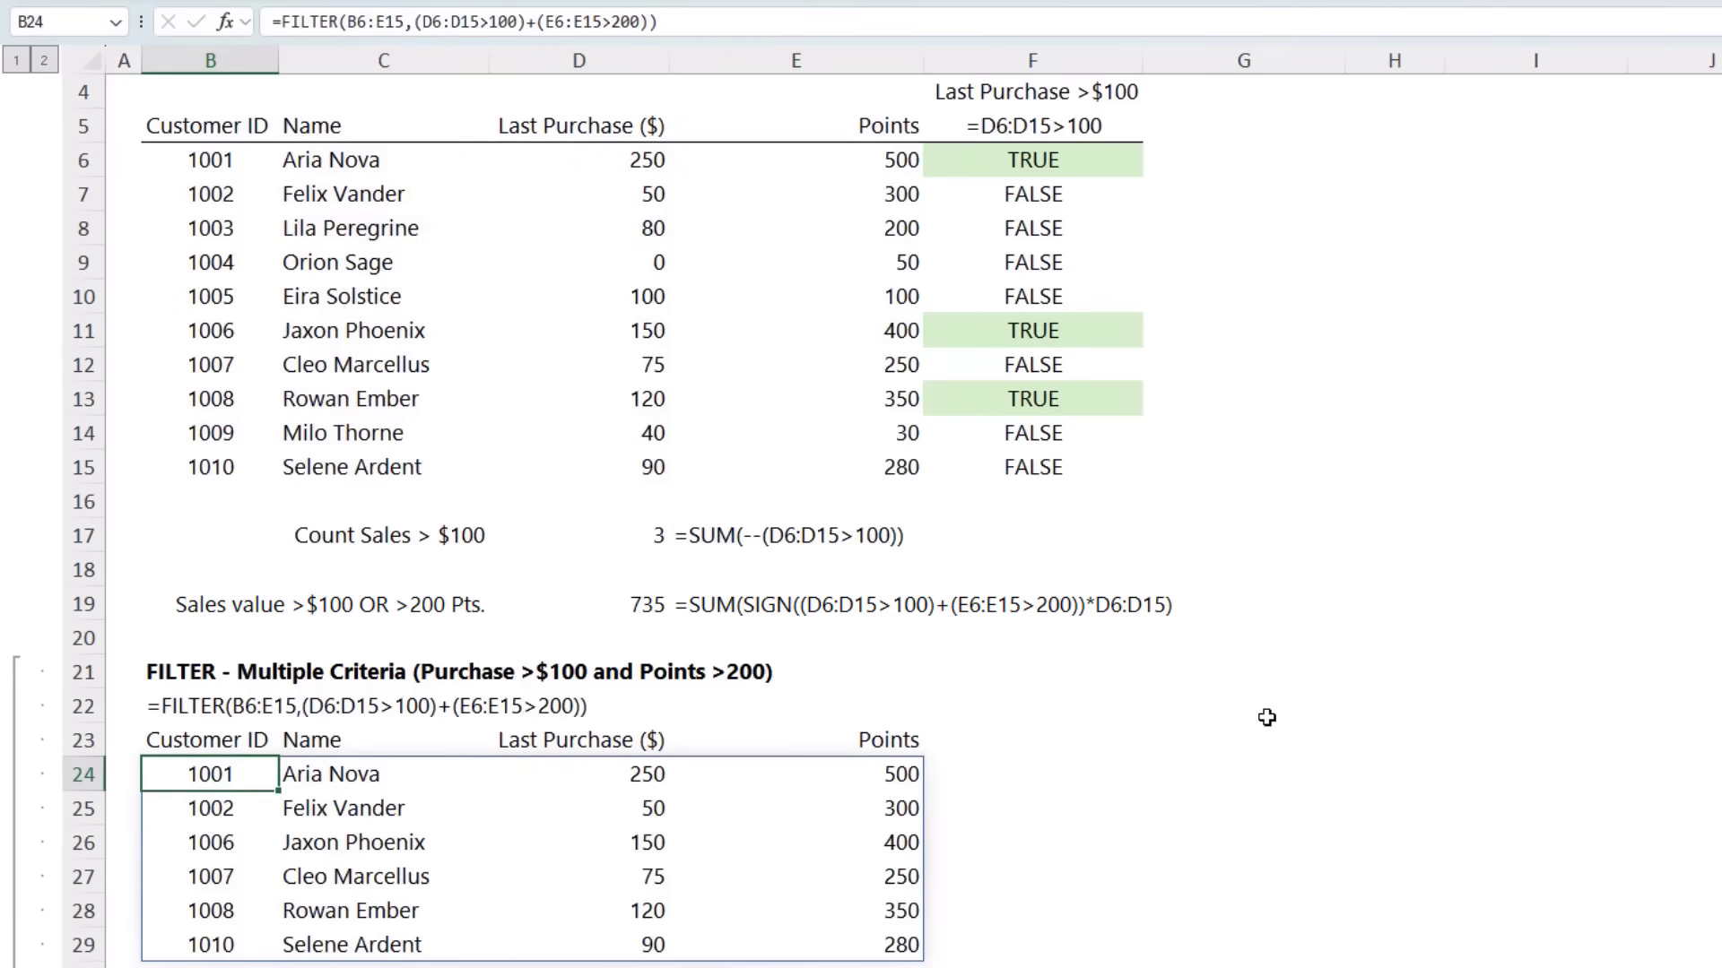
Preview the evaluated (D6:D15>100)+(E6:E15>200) include array in B24's FILTER formula.
click(415, 21)
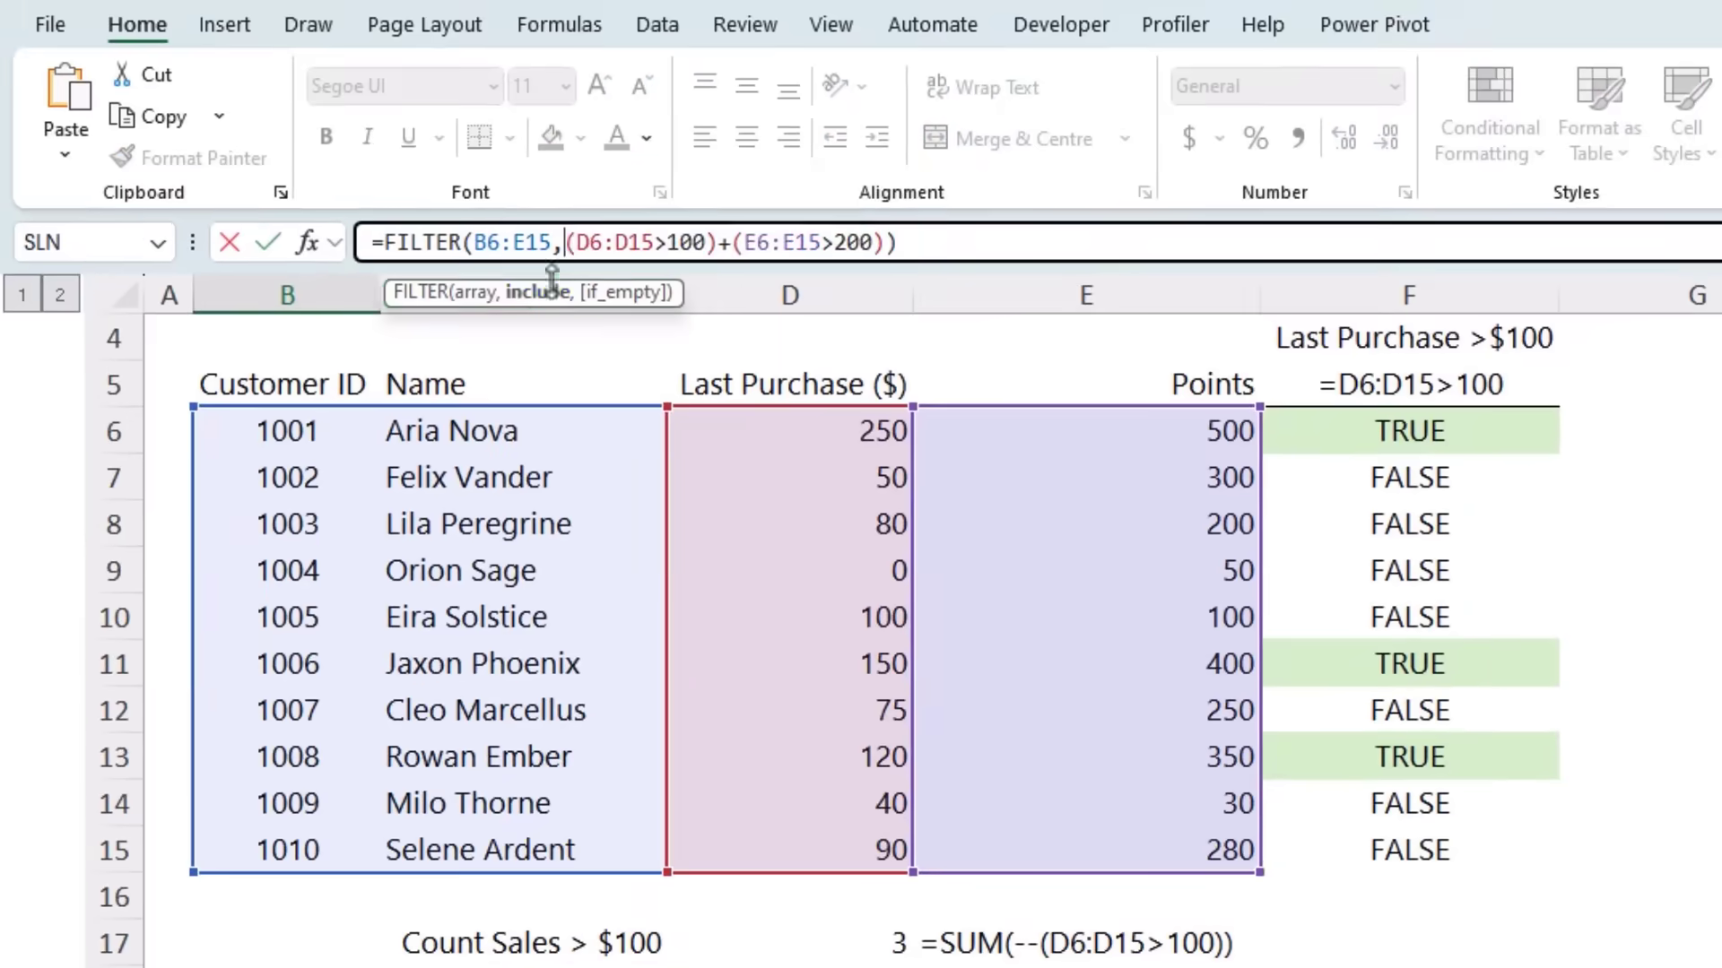
click(538, 292)
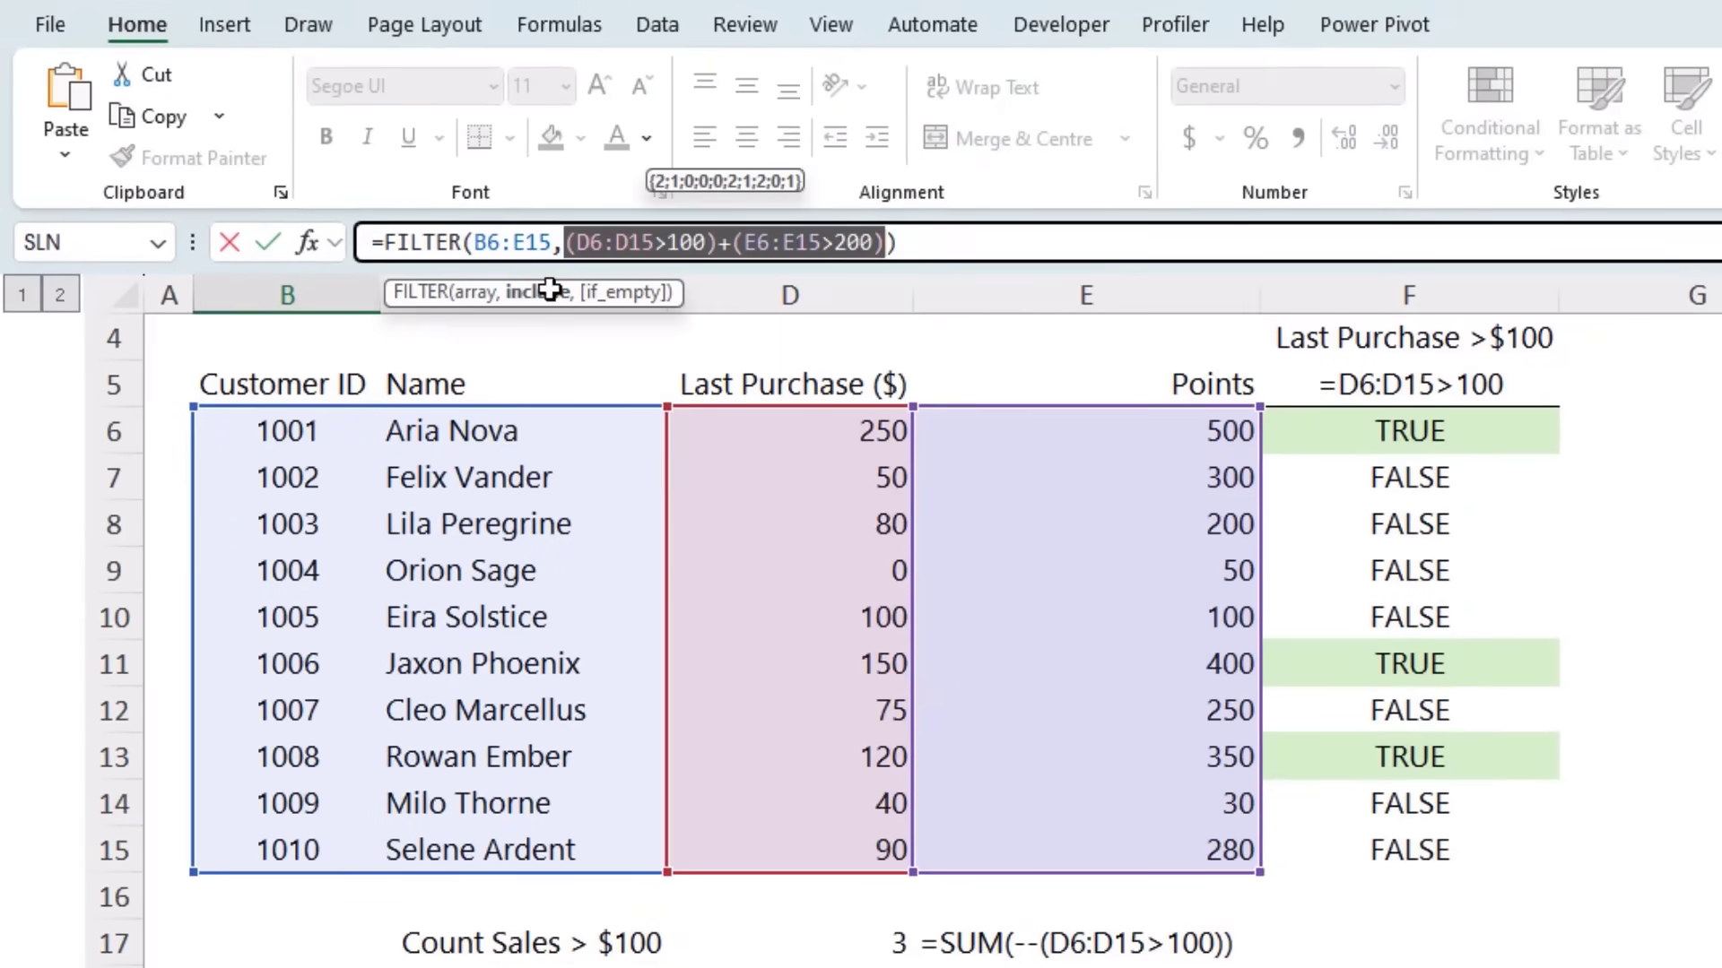